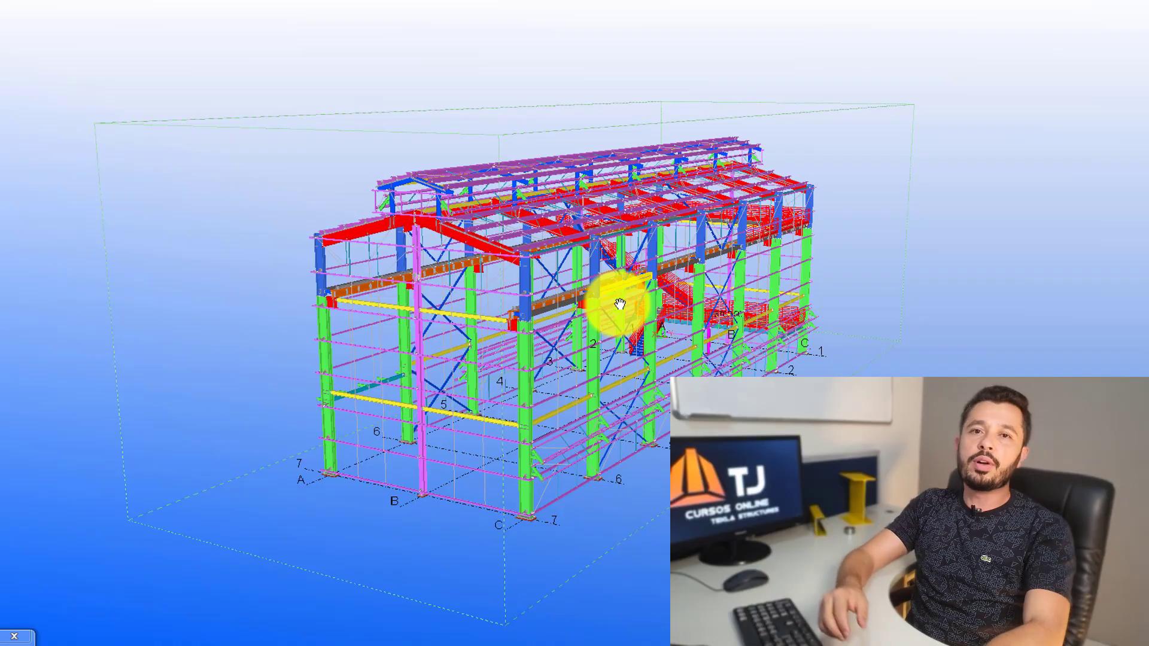
Step: Orbit and zoom the model to look under the platform at a single floor beam
middle_drag(621, 304, 577, 317)
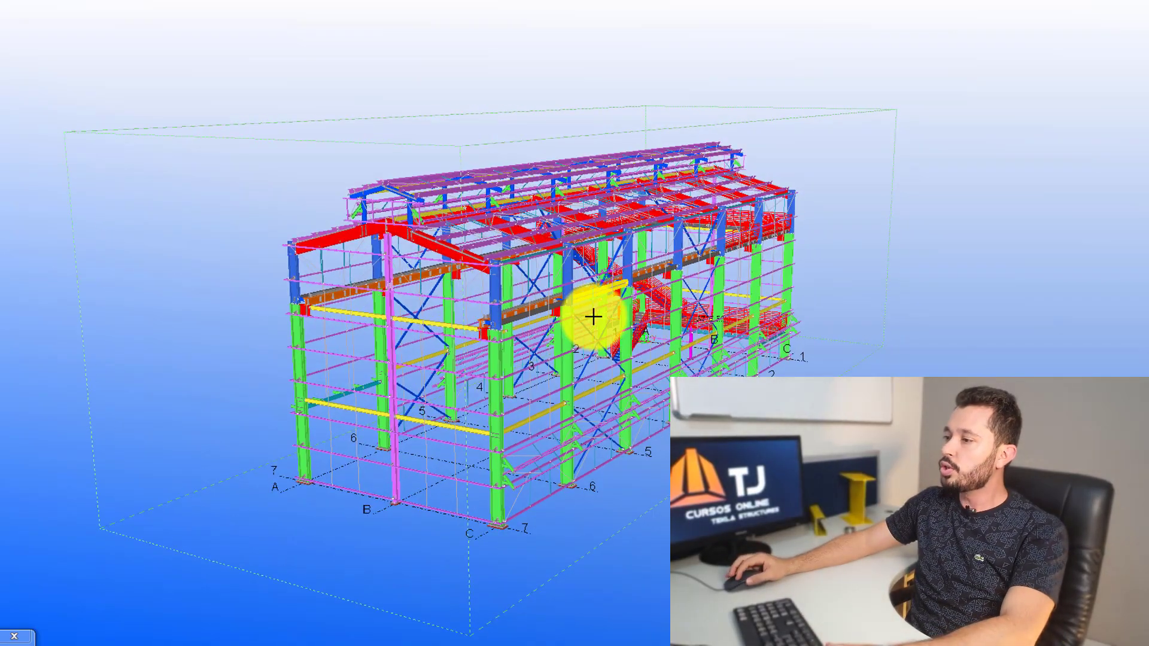
mouse_move(628, 288)
ctrl+middle_down()
mouse_move(671, 288)
mouse_move(577, 313)
ctrl+middle_up()
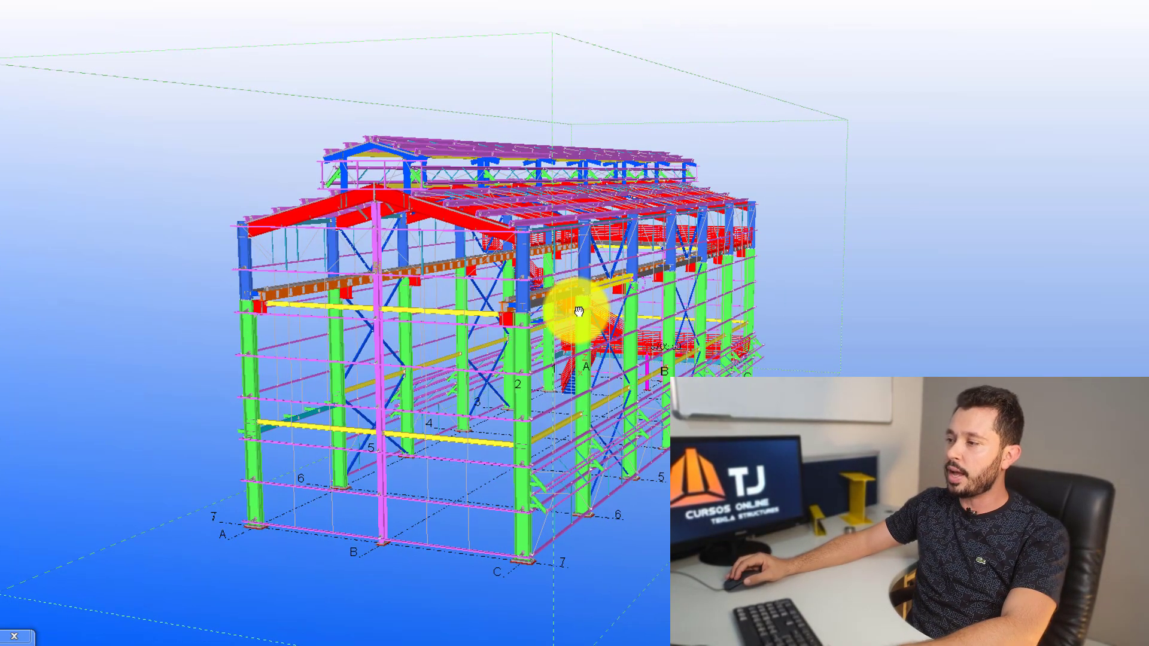
scroll(577, 313, up, 5)
scroll(624, 316, up, 2)
scroll(624, 316, up, 3)
scroll(657, 316, up, 3)
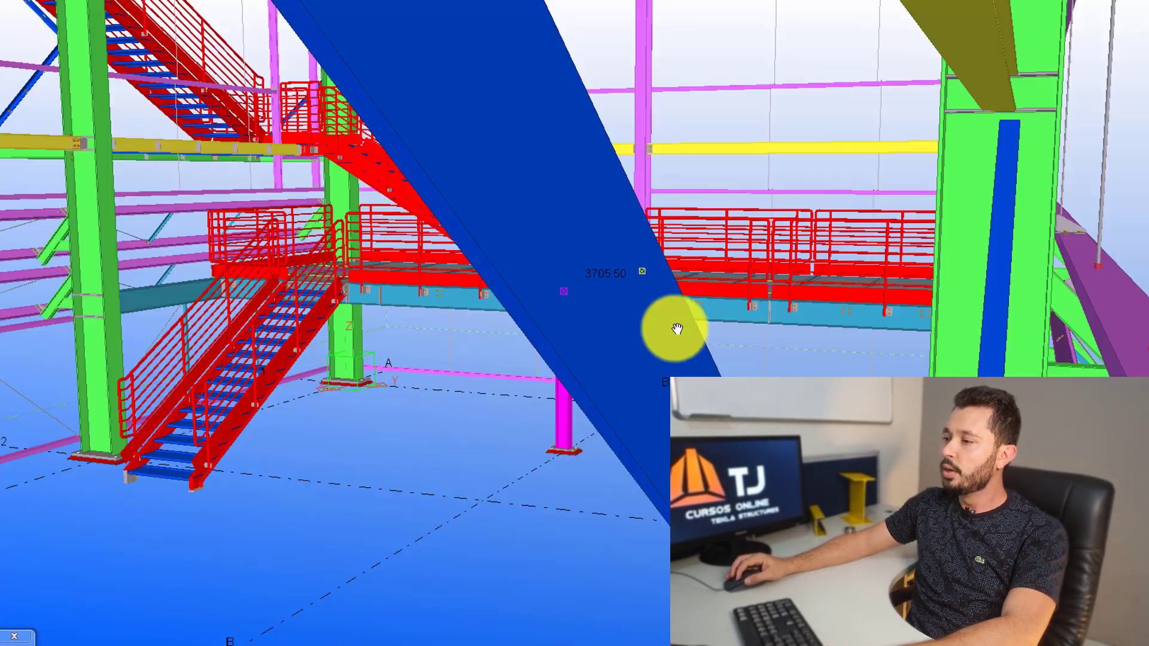
scroll(672, 326, up, 2)
scroll(662, 326, up, 2)
scroll(600, 323, up, 2)
scroll(636, 269, down, 2)
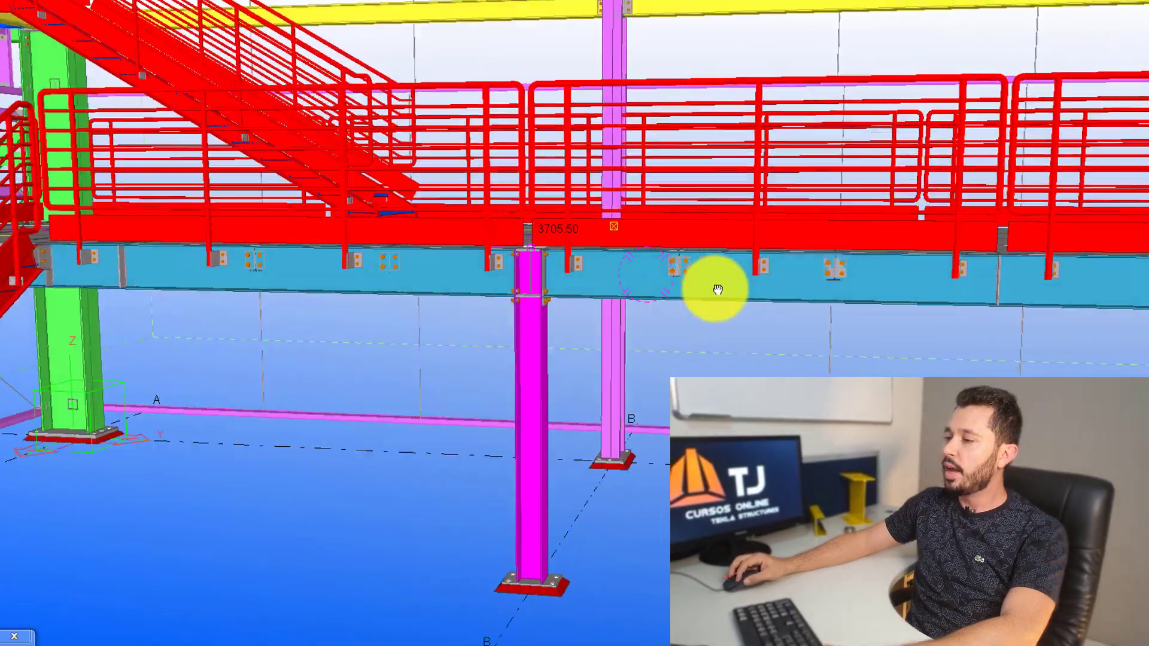
mouse_move(712, 290)
ctrl+middle_down()
mouse_move(687, 225)
mouse_move(703, 339)
ctrl+middle_up()
scroll(704, 339, up, 3)
scroll(662, 377, down, 1)
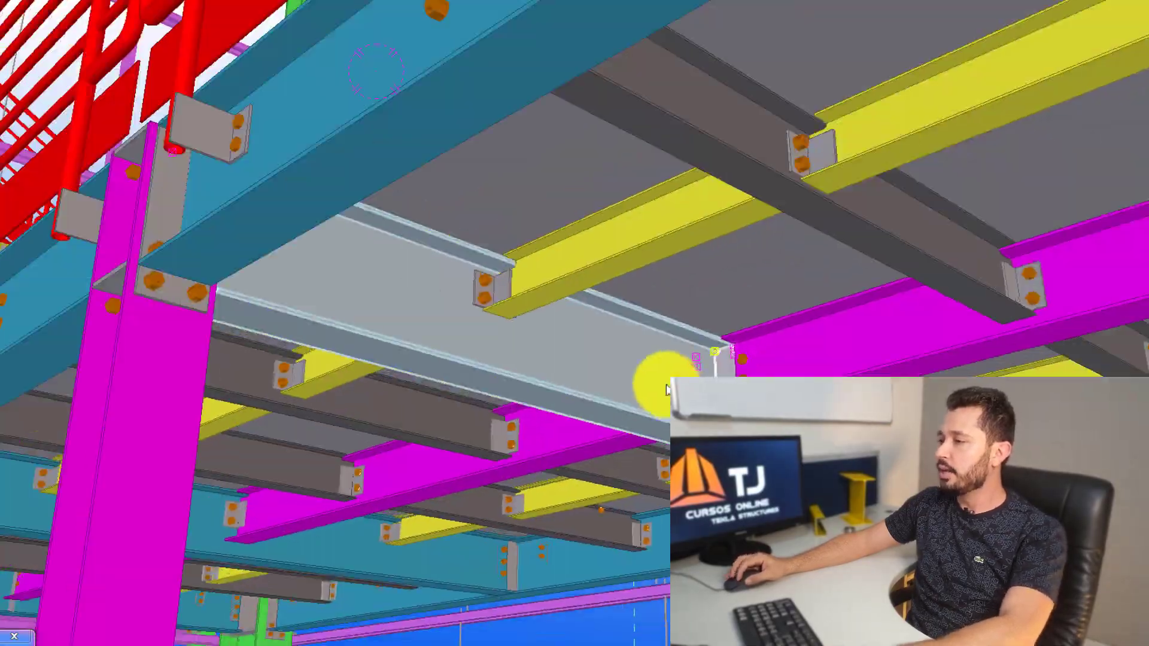
mouse_move(662, 379)
ctrl+middle_down()
mouse_move(601, 328)
mouse_move(646, 379)
mouse_move(411, 462)
mouse_move(379, 457)
mouse_move(658, 427)
ctrl+middle_up()
scroll(617, 346, up, 3)
scroll(659, 426, down, 3)
scroll(670, 389, down, 3)
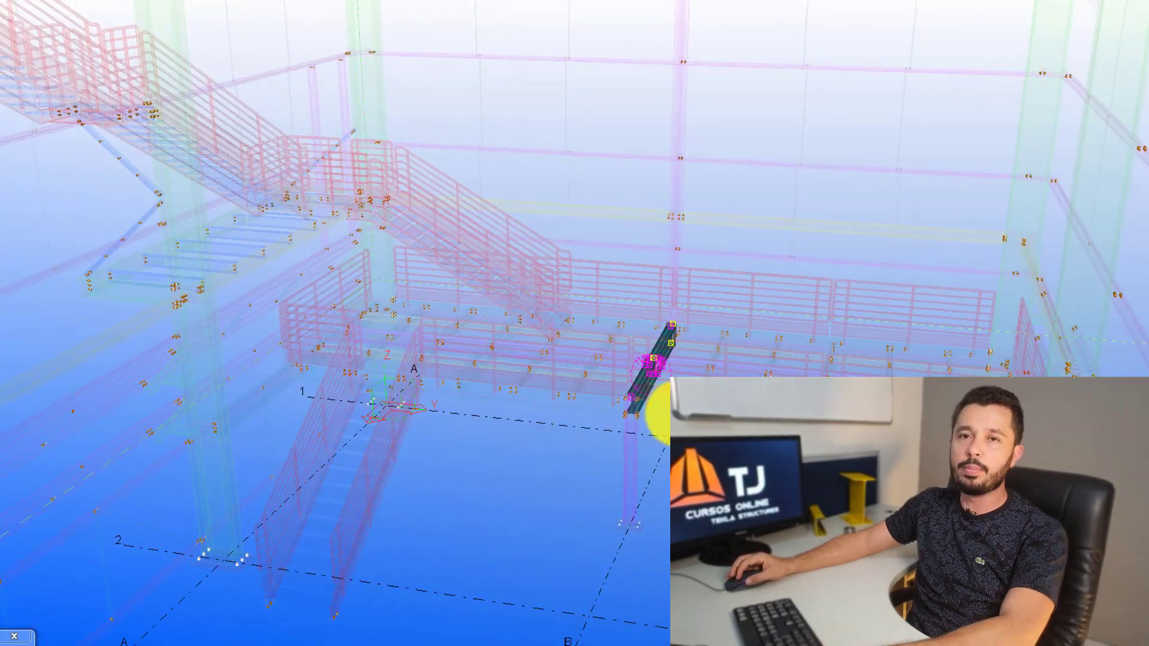
ctrl+middle_drag(661, 413, 618, 403)
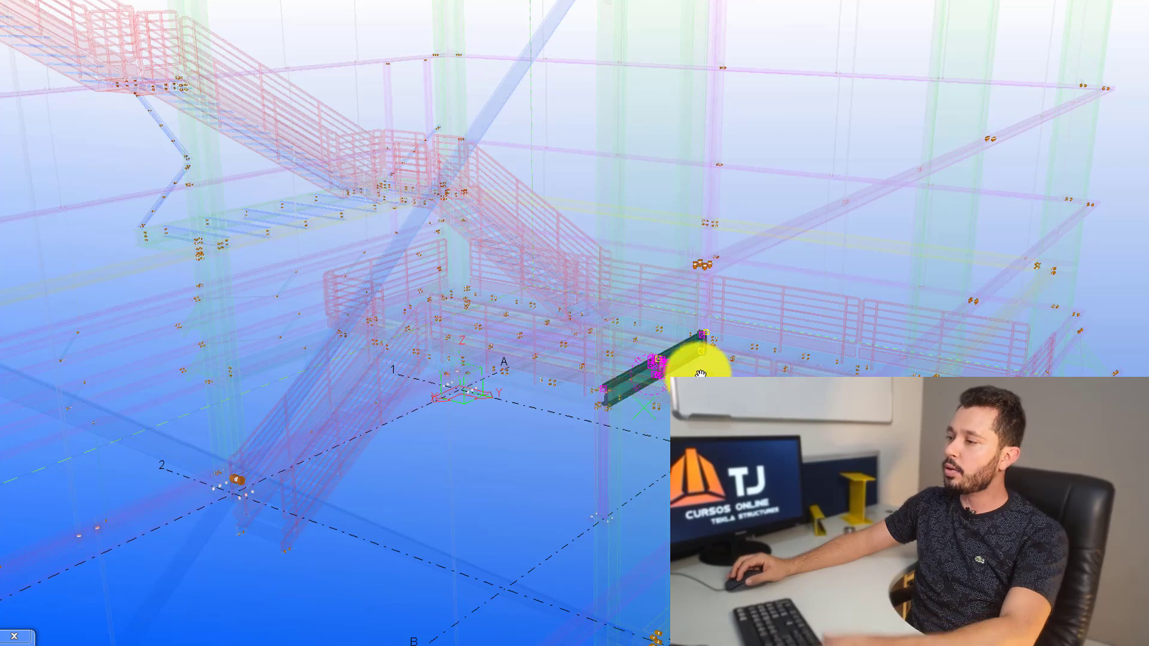
mouse_move(700, 374)
ctrl+middle_down()
mouse_move(655, 418)
mouse_move(647, 405)
mouse_move(641, 429)
mouse_move(662, 419)
mouse_move(663, 383)
mouse_move(717, 405)
ctrl+middle_up()
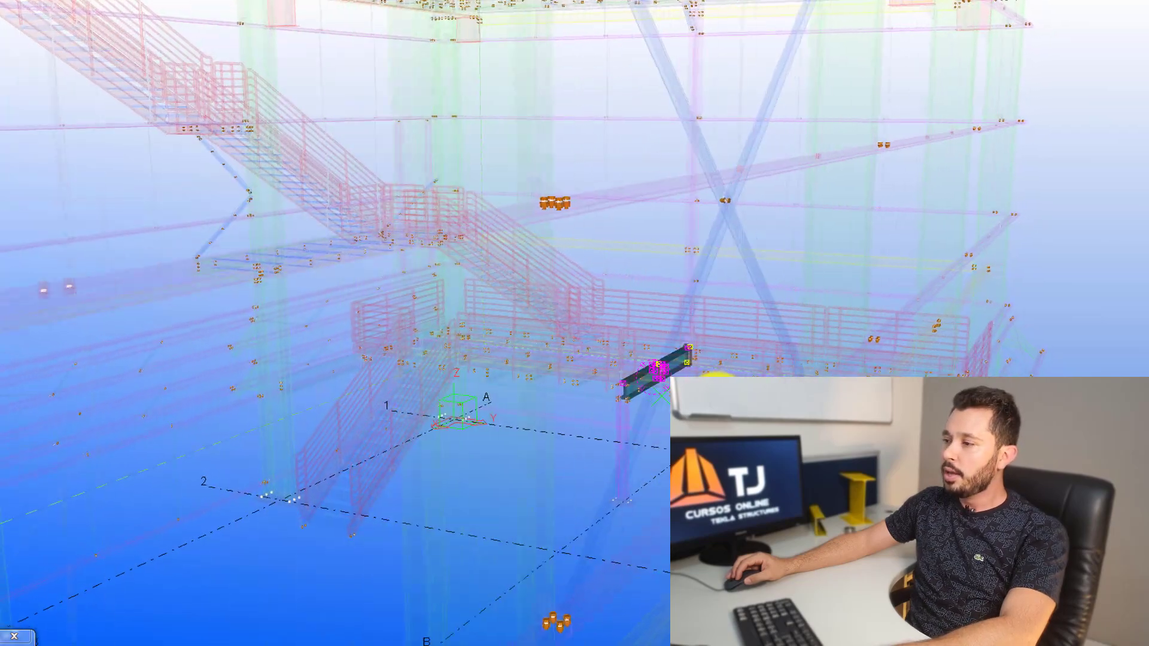
scroll(661, 379, down, 3)
scroll(661, 367, down, 5)
Step: Isolate the floor beam with Ctrl+5 so other parts go transparent, then orbit around it
middle_drag(590, 384, 621, 318)
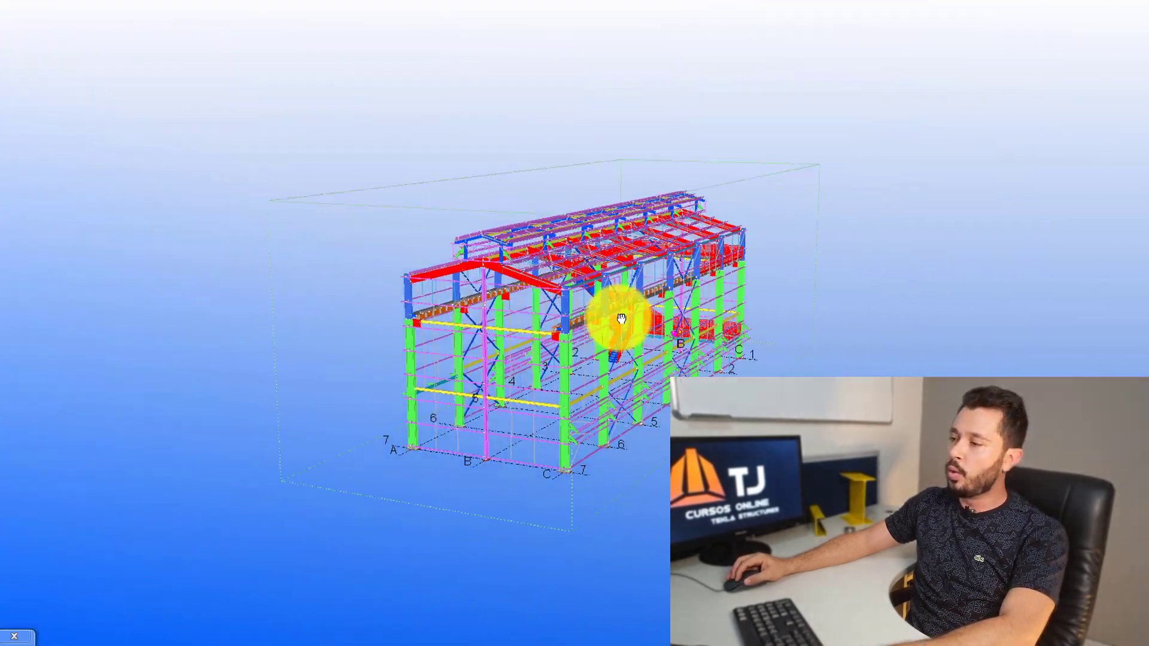
scroll(621, 319, up, 2)
scroll(584, 308, up, 3)
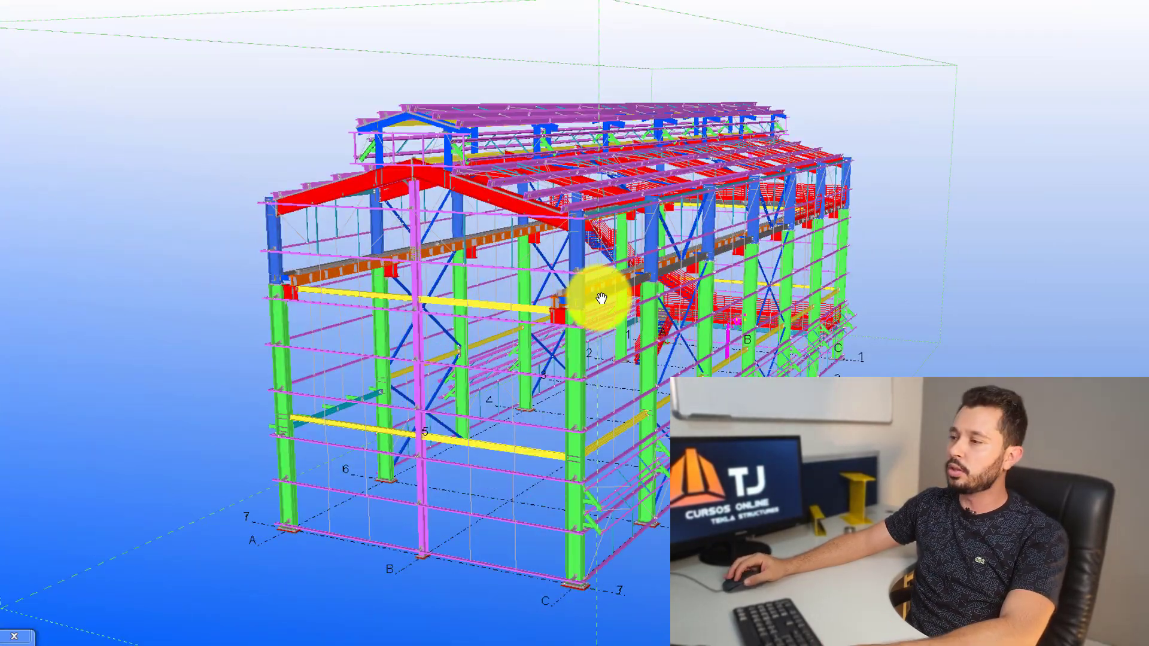
middle_drag(602, 298, 586, 284)
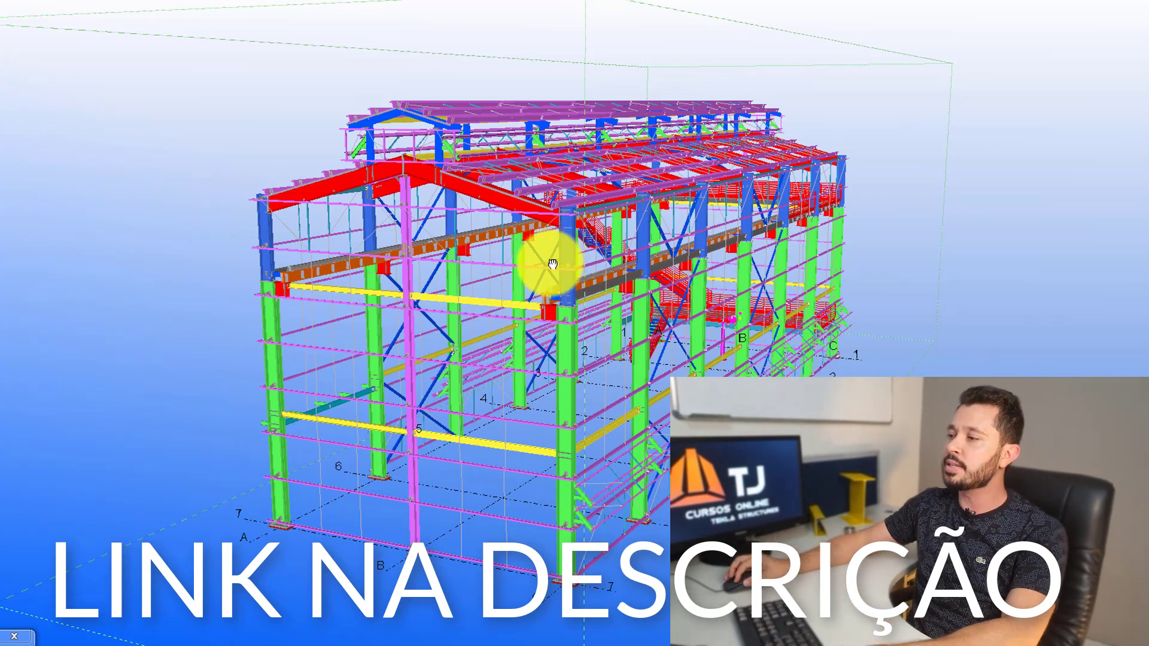
middle_drag(552, 264, 528, 275)
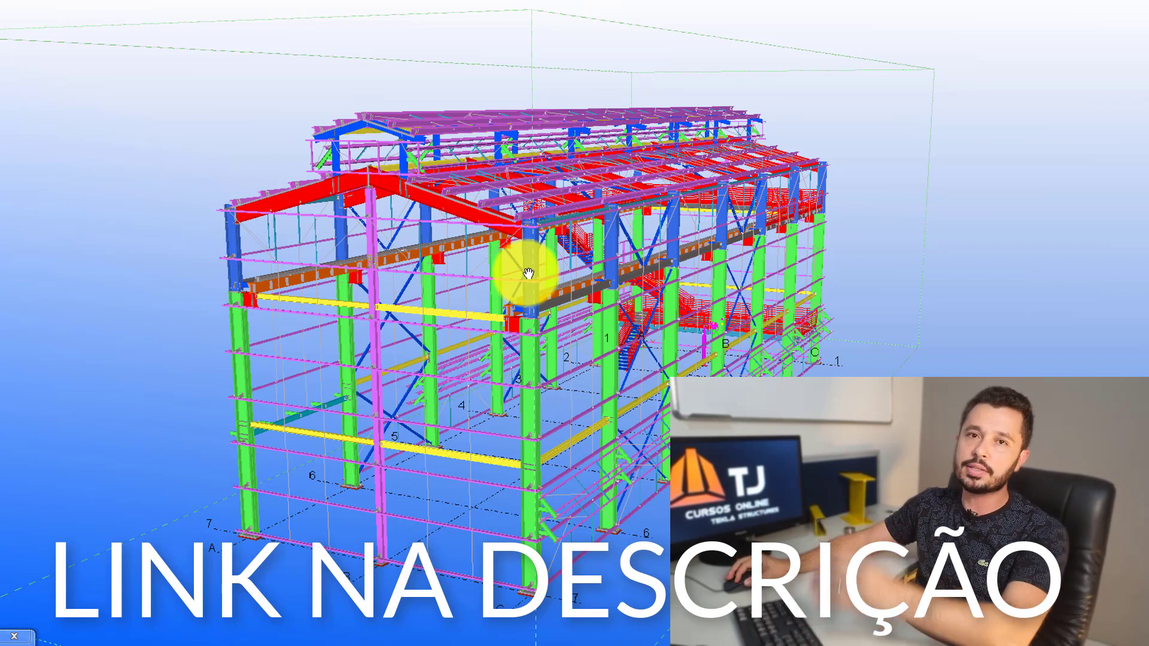
middle_drag(528, 274, 539, 289)
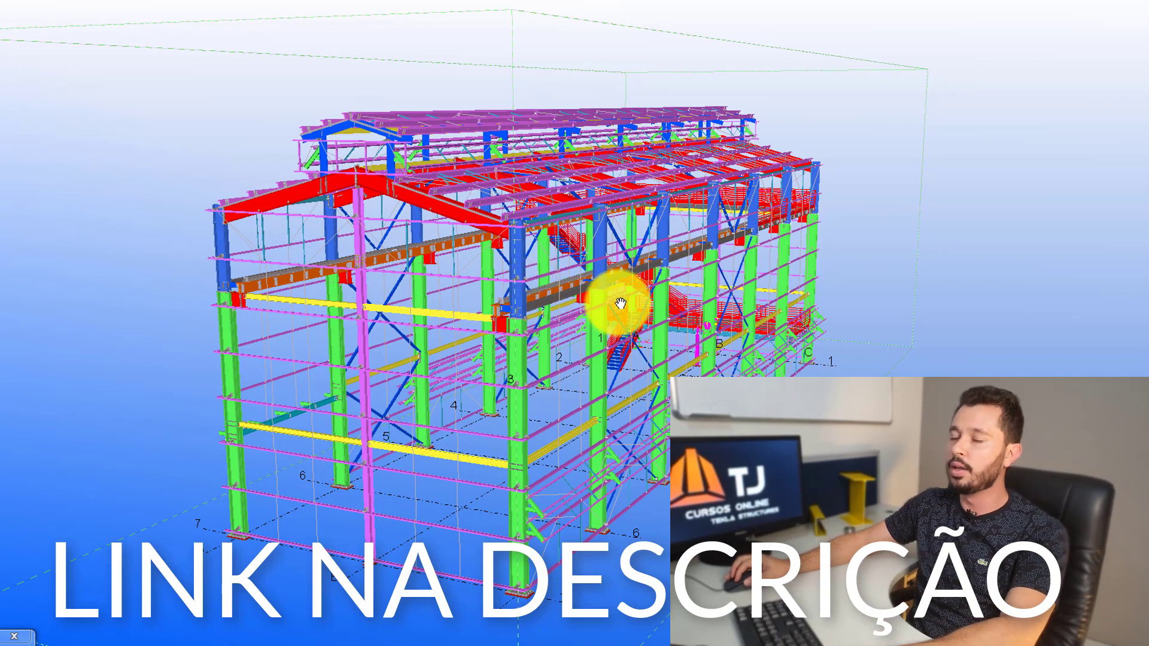
scroll(676, 331, up, 5)
scroll(786, 306, up, 5)
key(ctrl+5)
scroll(688, 300, down, 5)
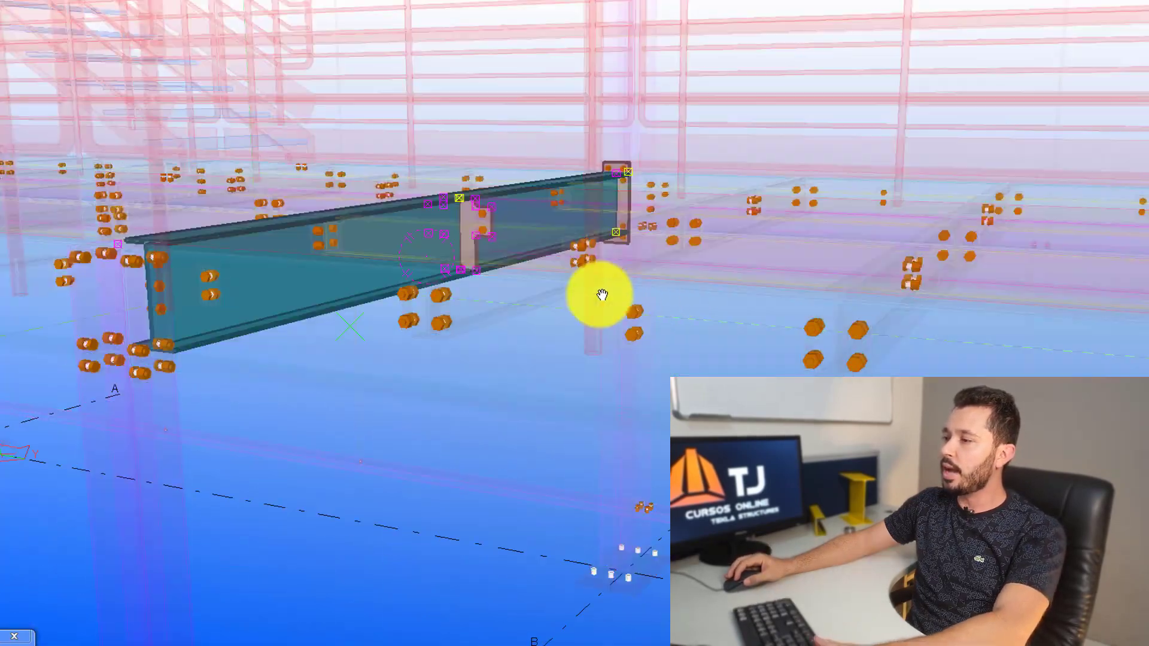
mouse_move(599, 295)
ctrl+middle_down()
mouse_move(503, 206)
mouse_move(608, 251)
mouse_move(661, 235)
ctrl+middle_up()
Step: Confirm Sim in the view-settings-changed warning to regenerate the beam's single-part drawing
scroll(662, 235, down, 3)
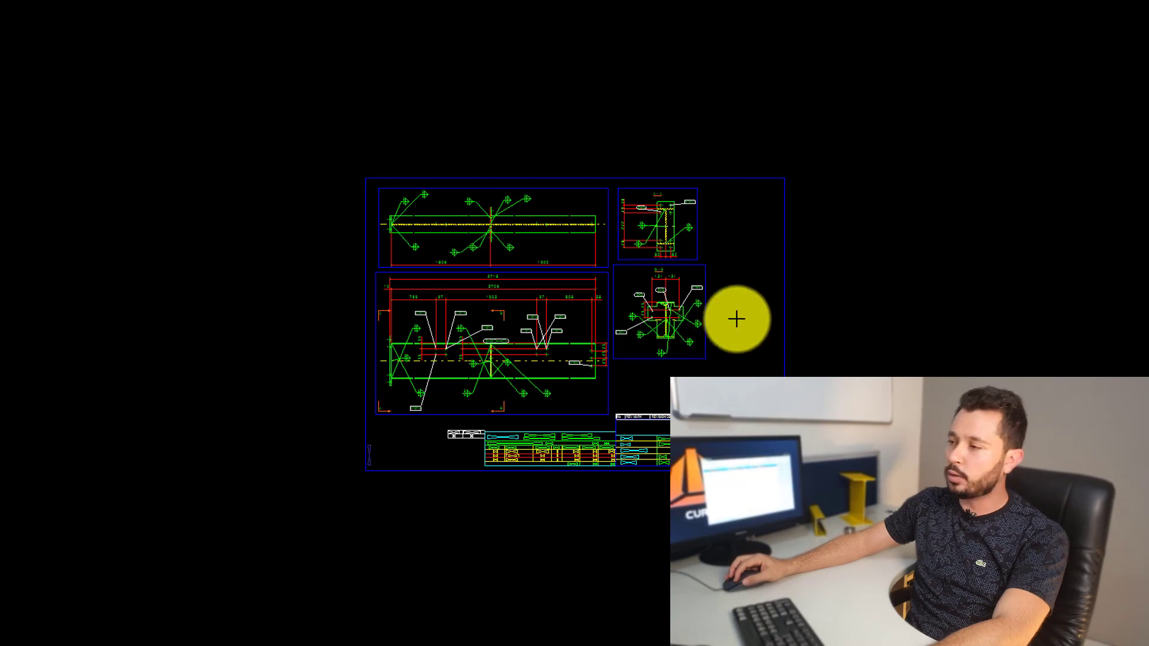
scroll(738, 316, up, 2)
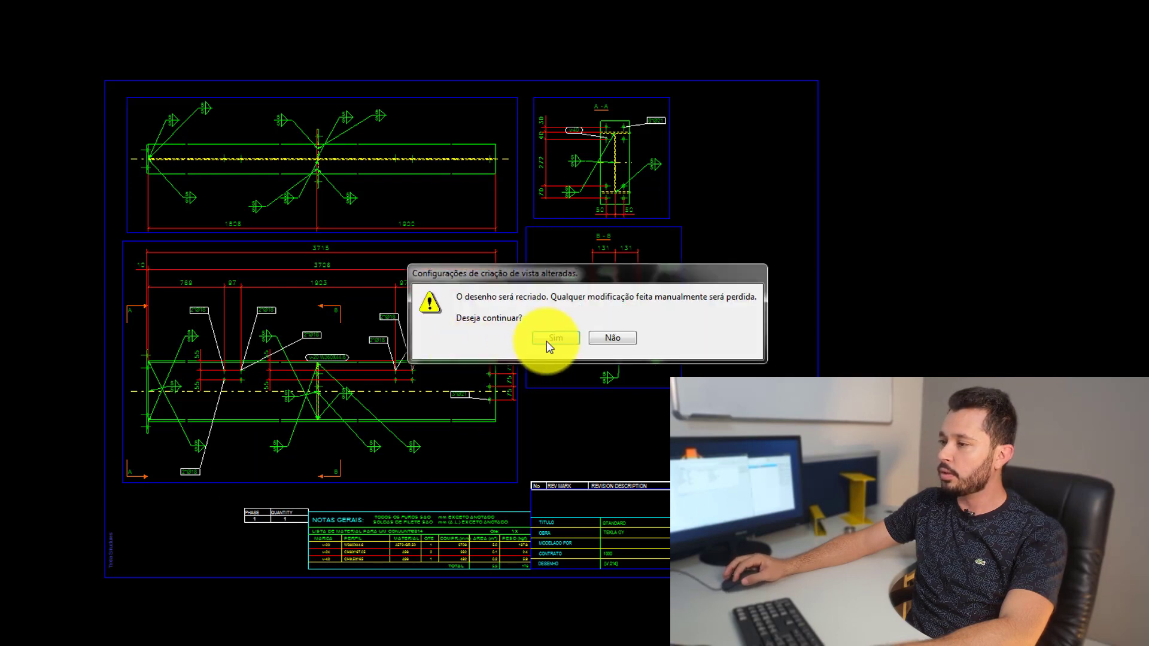
click(547, 341)
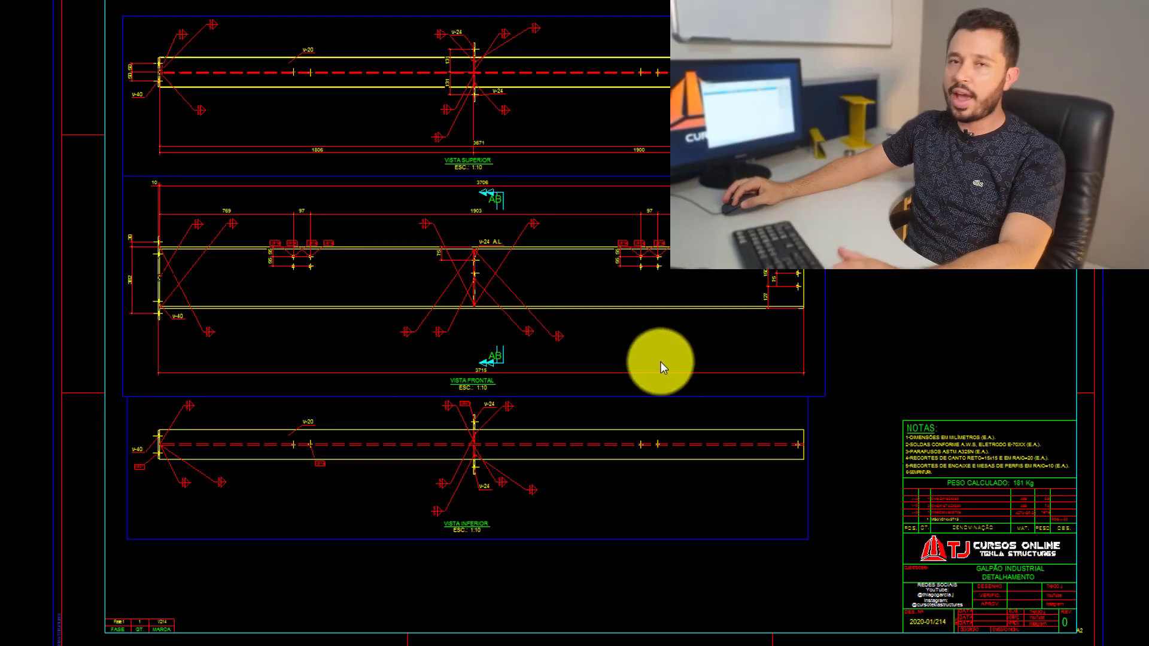
scroll(860, 536, up, 3)
scroll(680, 403, up, 2)
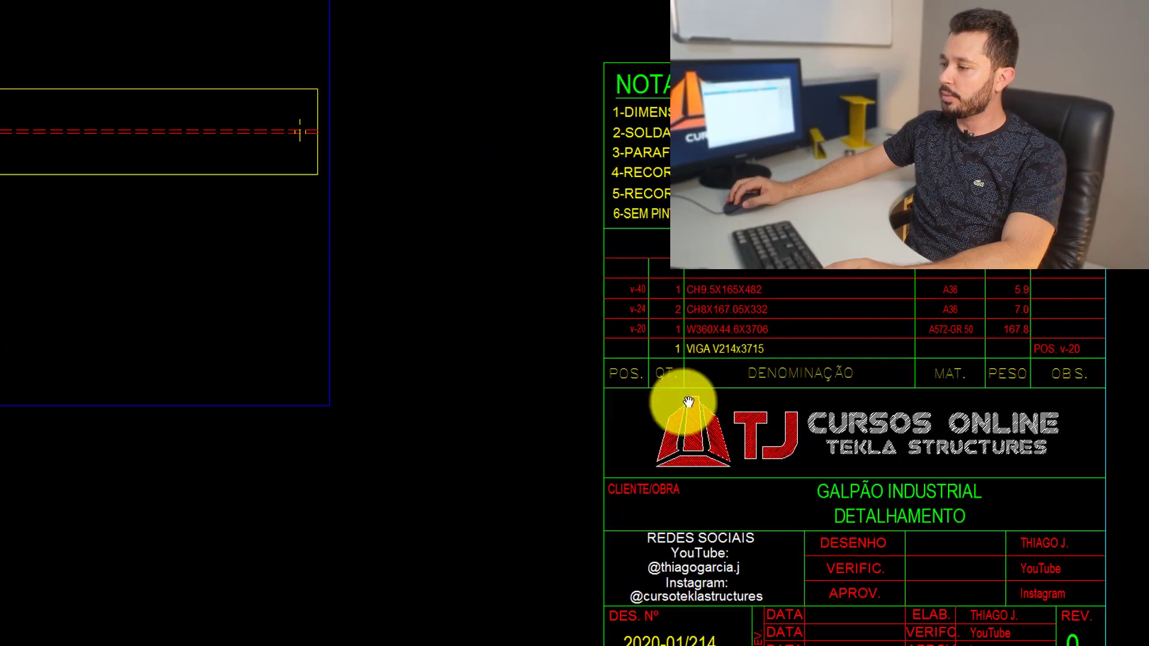
scroll(403, 440, up, 2)
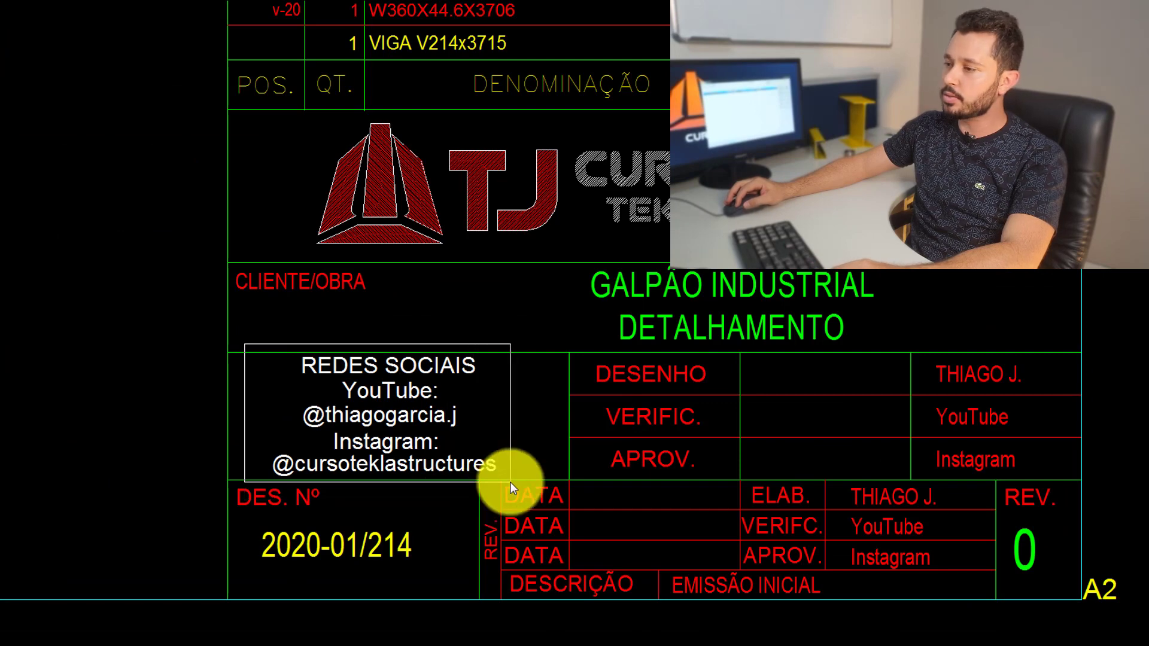
scroll(539, 490, down, 4)
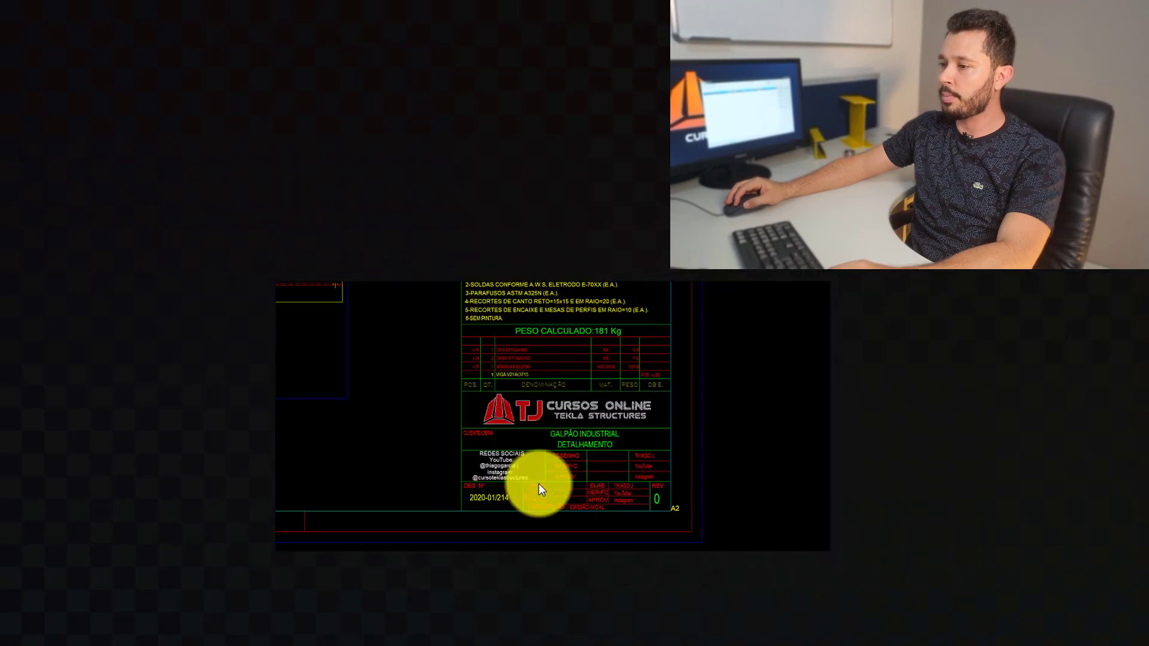
scroll(527, 466, up, 4)
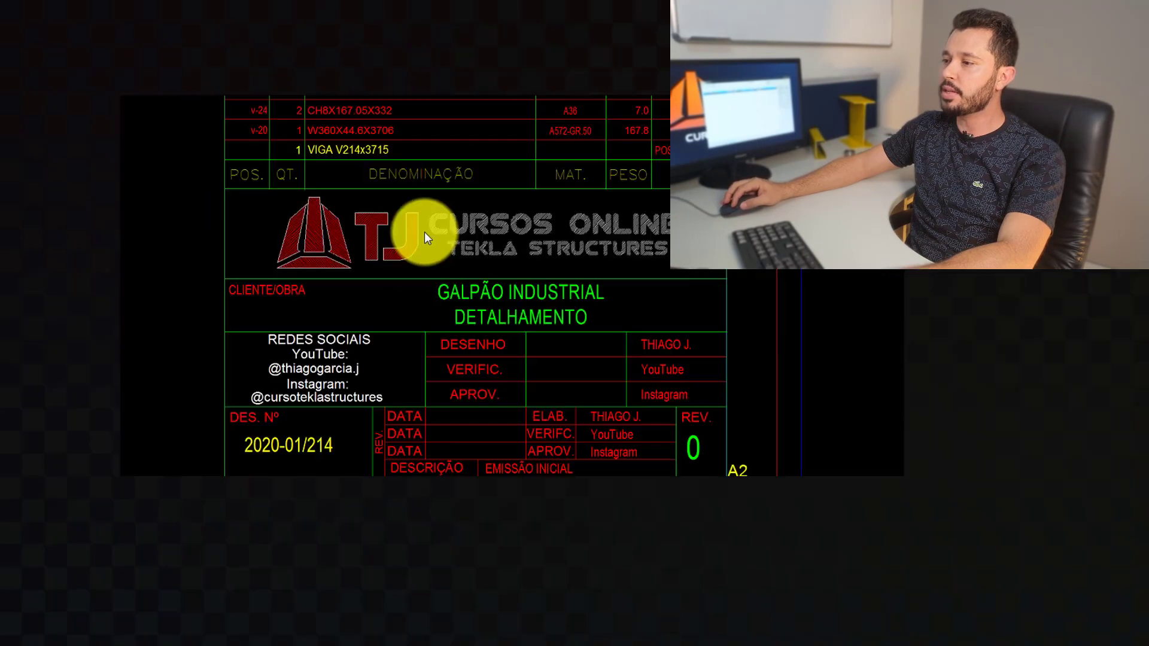
scroll(425, 237, down, 2)
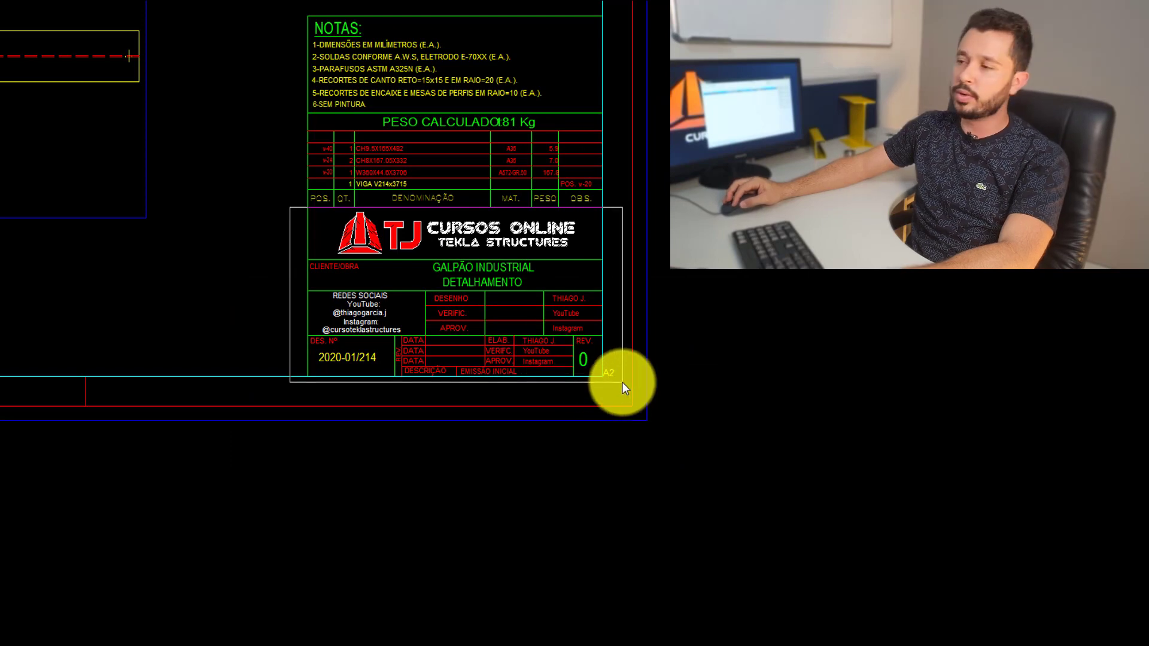
scroll(575, 347, down, 4)
scroll(527, 335, up, 2)
scroll(473, 335, up, 4)
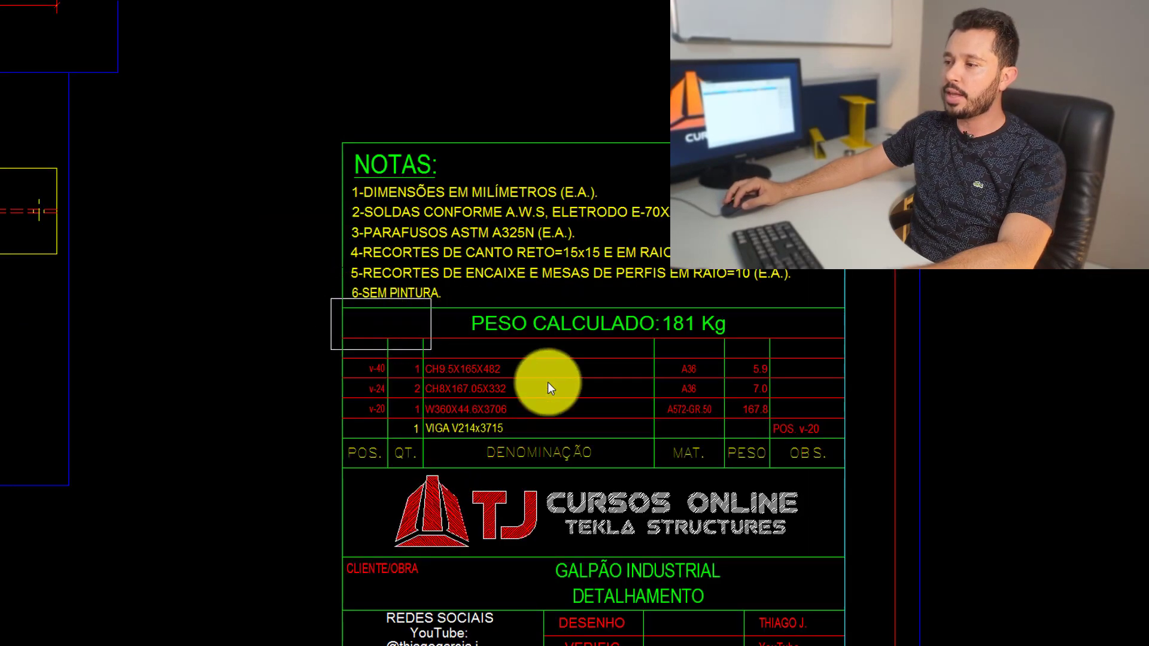
scroll(408, 162, up, 3)
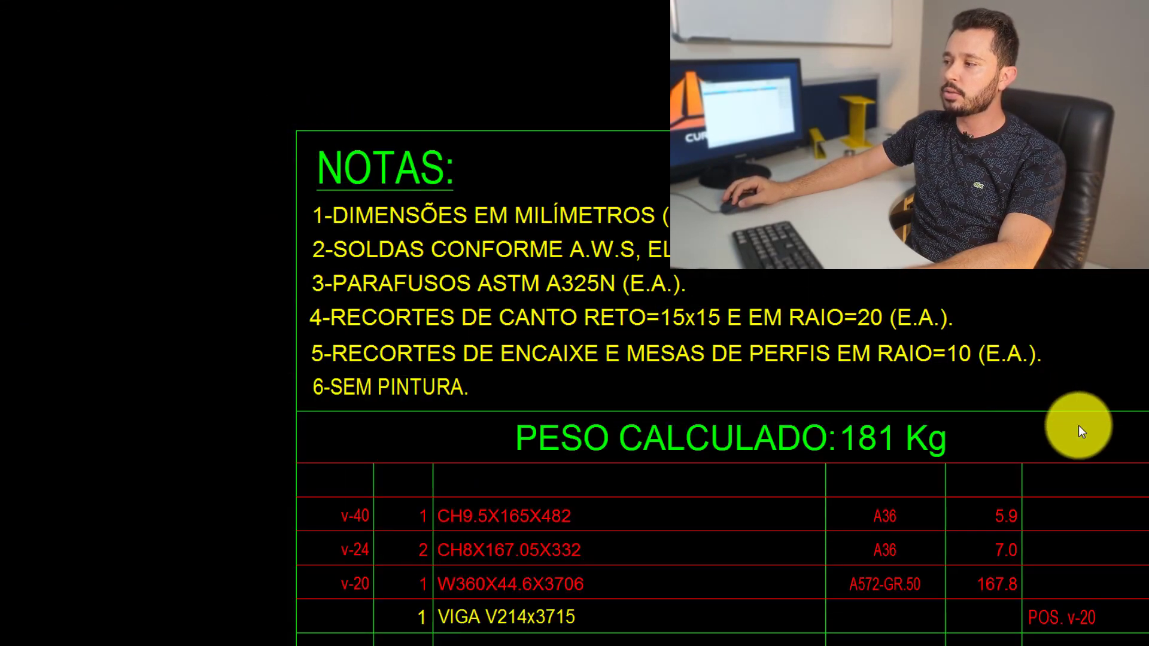
scroll(718, 328, down, 5)
scroll(557, 159, up, 1)
middle_drag(557, 159, 657, 239)
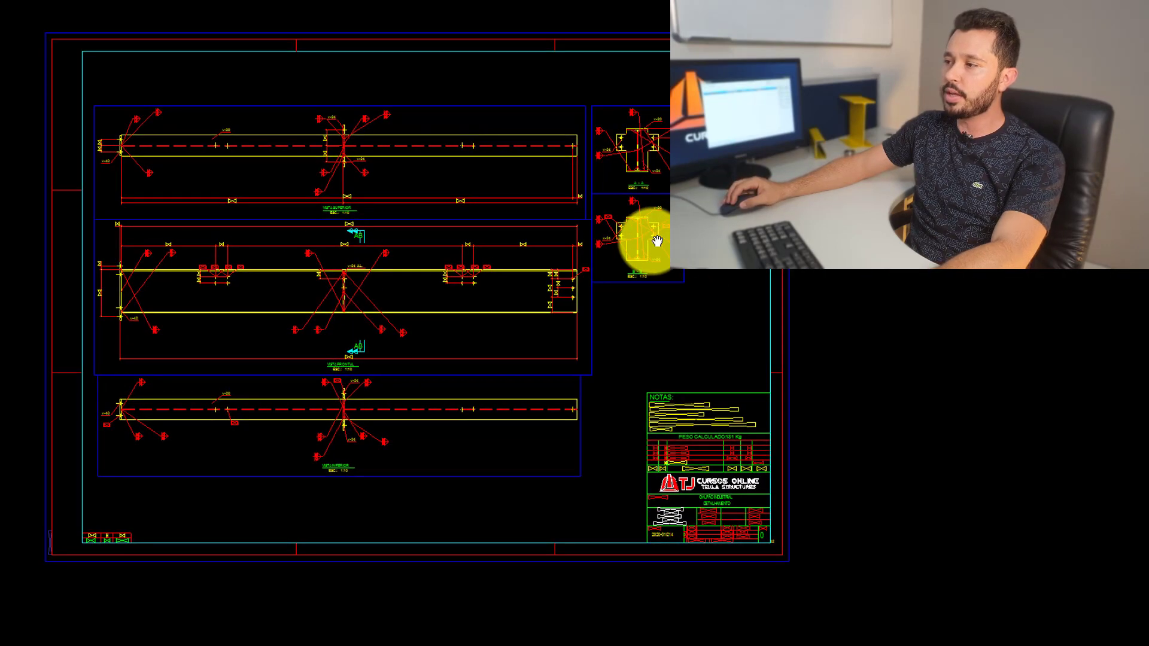
Step: Delete the weld marks from the VISTA INFERIOR view
middle_drag(718, 267, 760, 270)
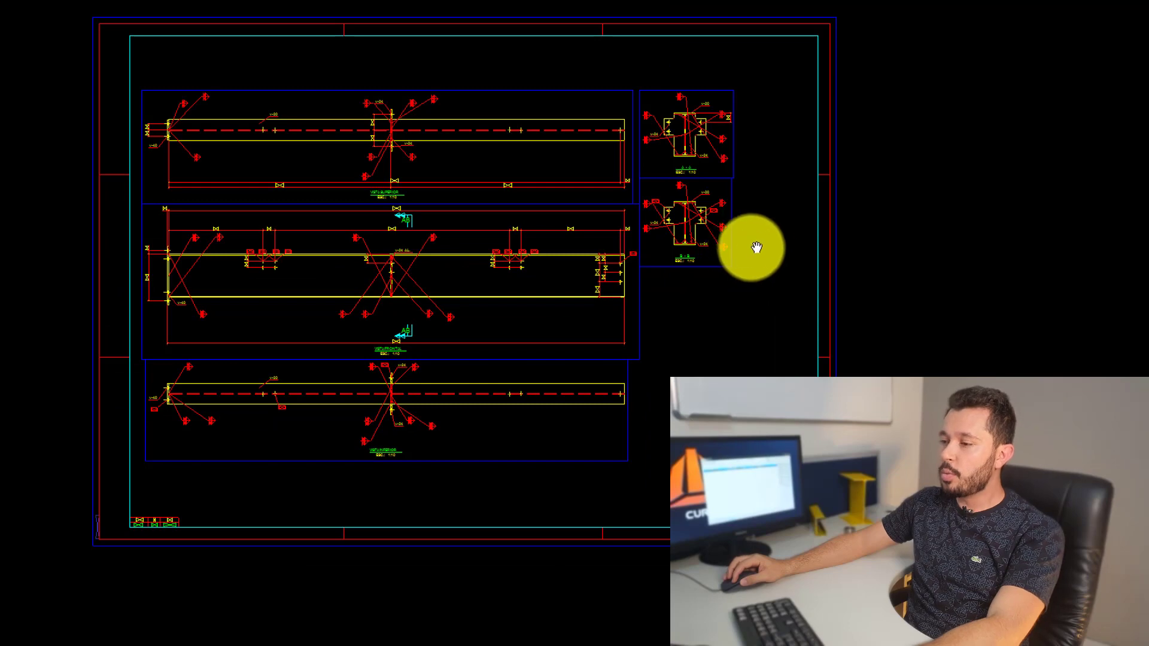
scroll(778, 233, up, 2)
scroll(838, 174, down, 2)
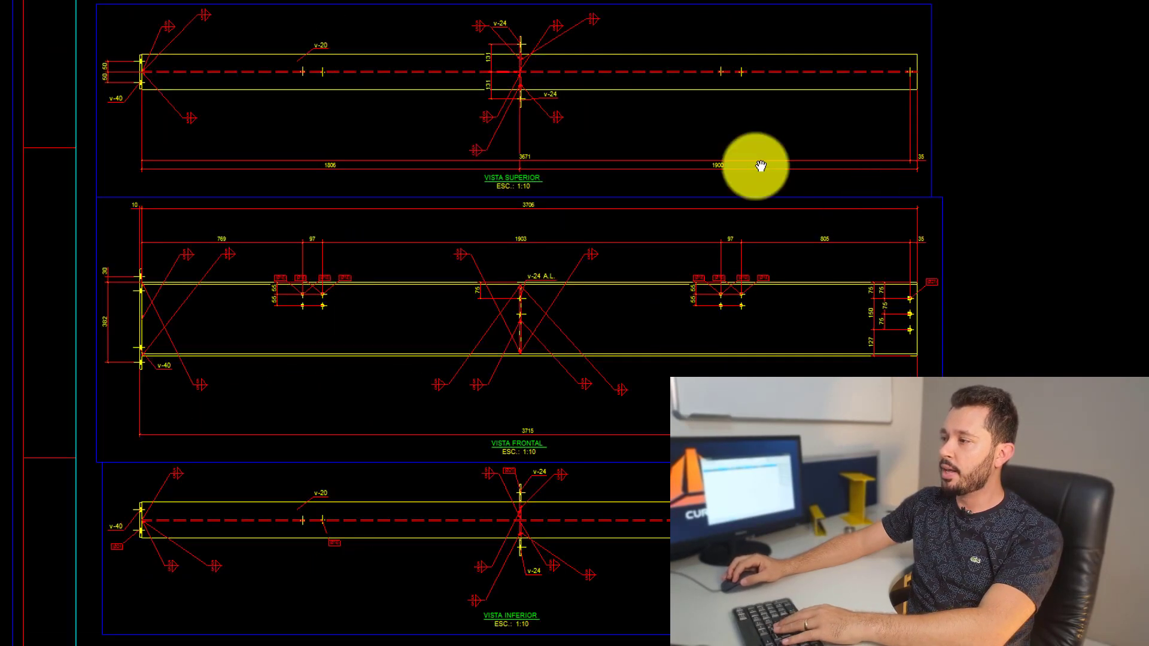
scroll(665, 422, up, 2)
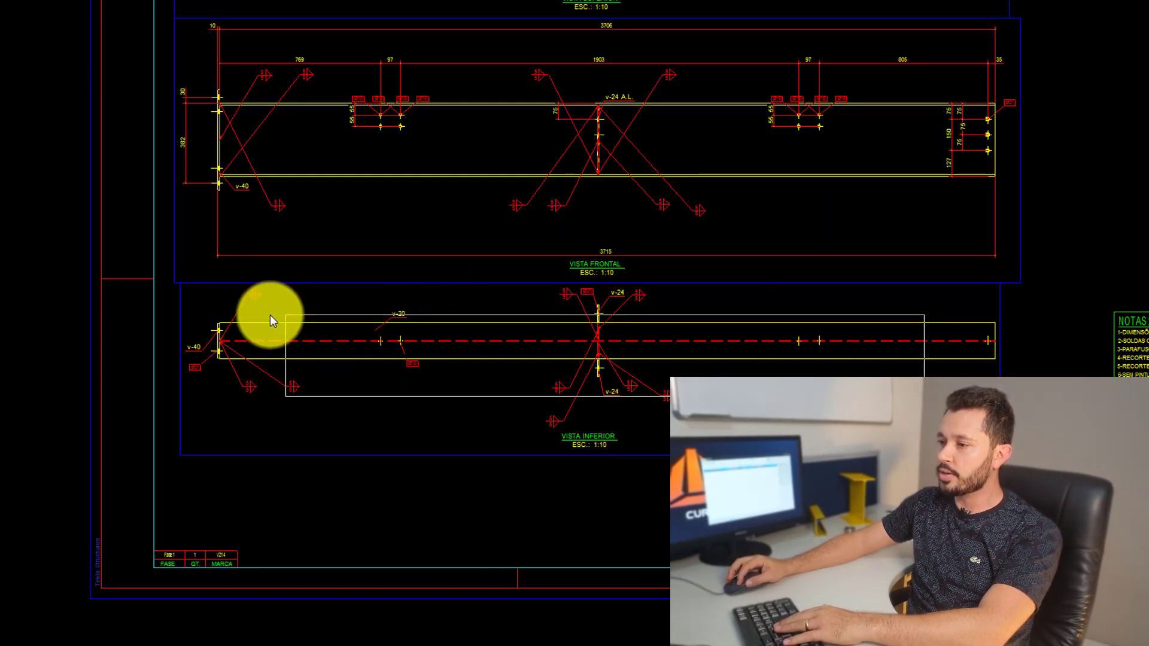
drag(663, 347, 206, 310)
key(Delete)
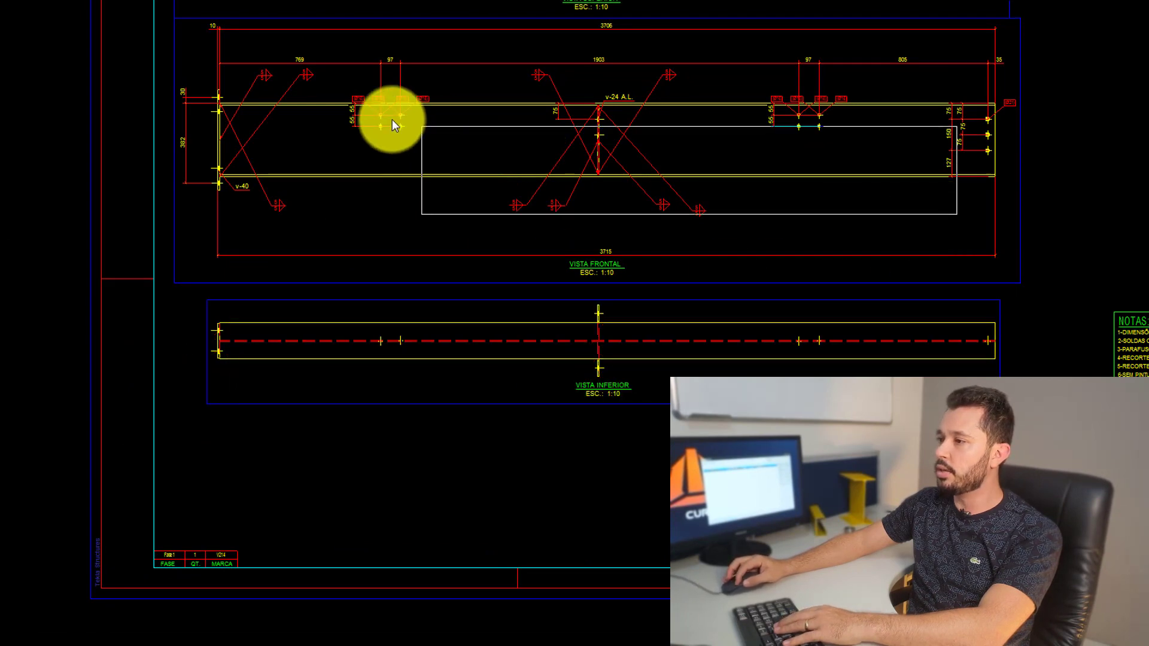
Step: Delete the dimensions and weld marks in the VISTA FRONTAL view
drag(218, 90, 880, 116)
key(Delete)
scroll(981, 126, up, 3)
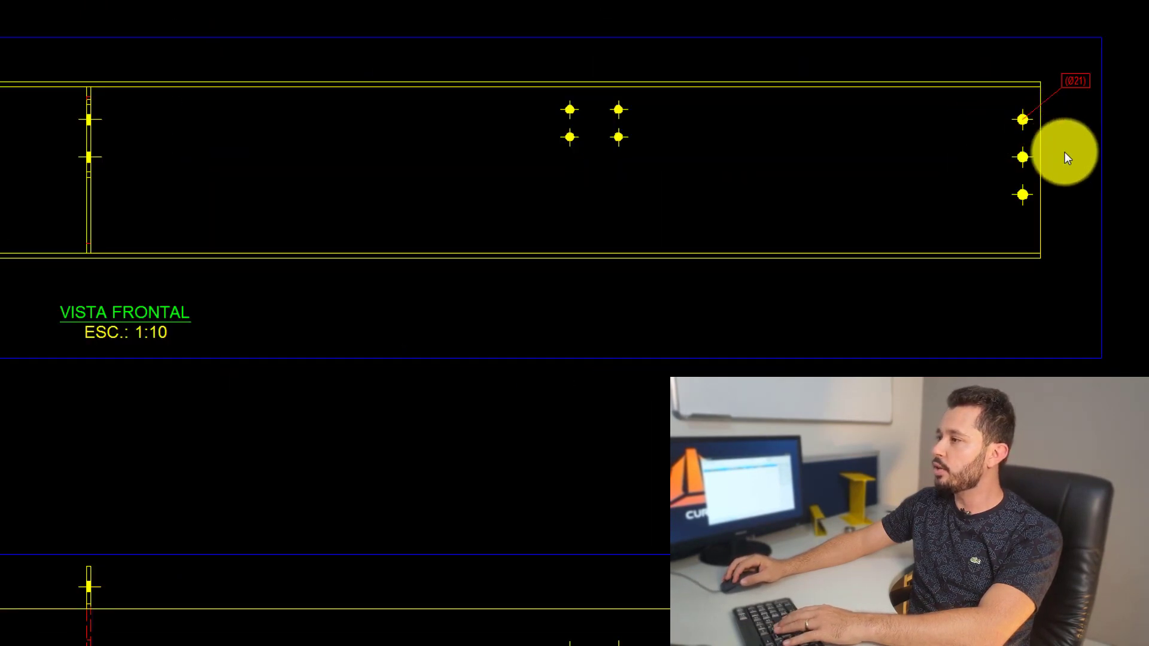
scroll(1018, 138, down, 3)
scroll(957, 161, down, 2)
scroll(747, 258, up, 4)
Step: Window-select and delete all welds, labels and dimensions in VISTA SUPERIOR
drag(750, 255, 35, 157)
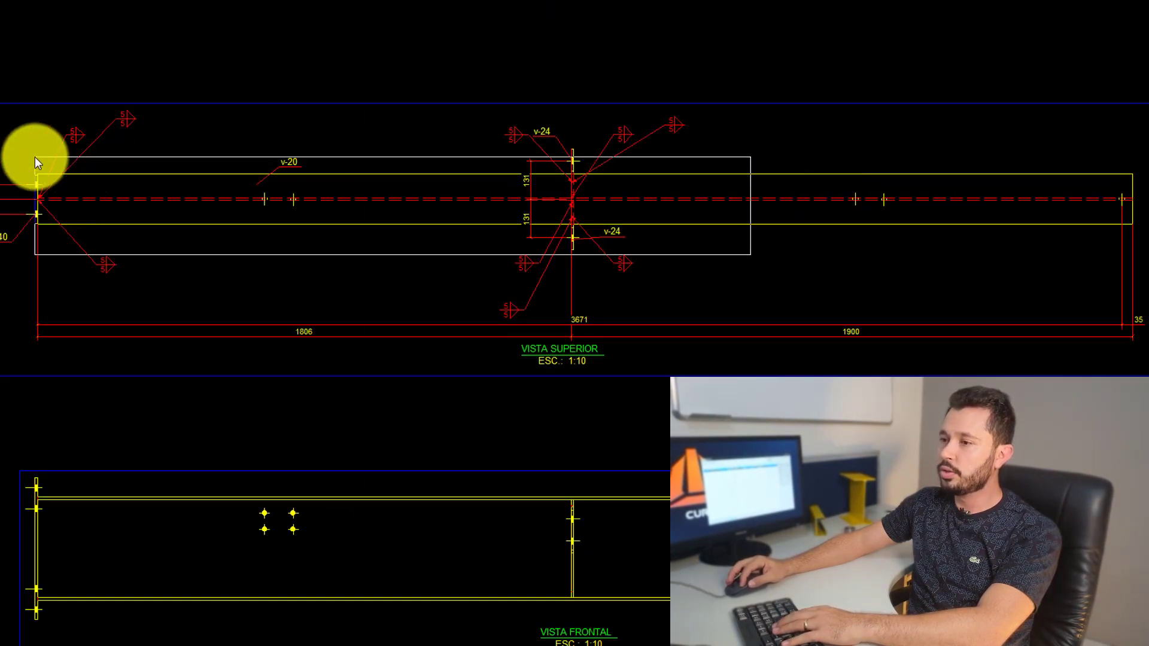
key(Delete)
scroll(579, 190, down, 1)
scroll(576, 199, down, 2)
scroll(572, 269, up, 3)
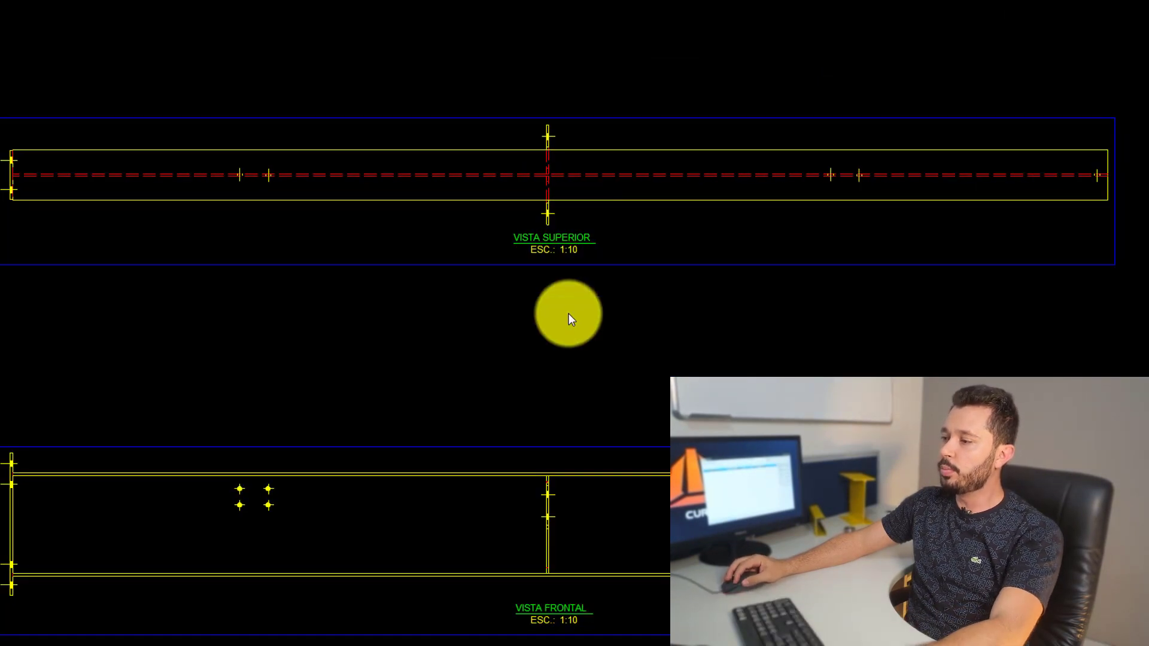
scroll(569, 314, down, 2)
scroll(568, 323, down, 2)
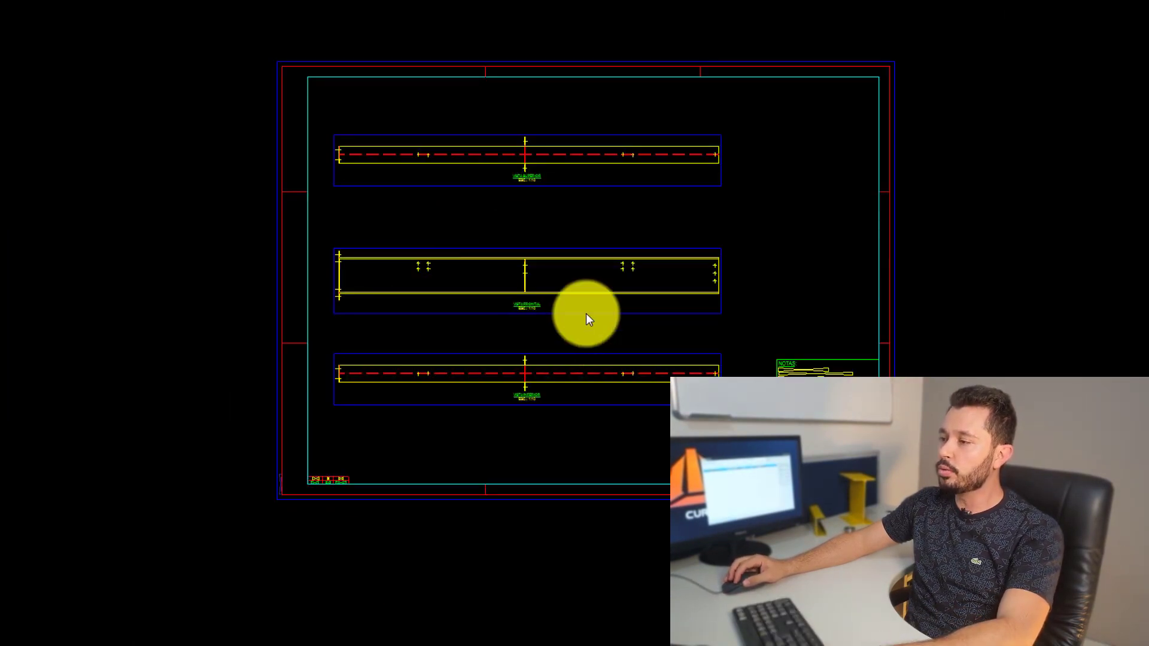
Step: Recentre the sheet on the front view and select its central part
middle_drag(587, 313, 485, 194)
scroll(482, 263, up, 2)
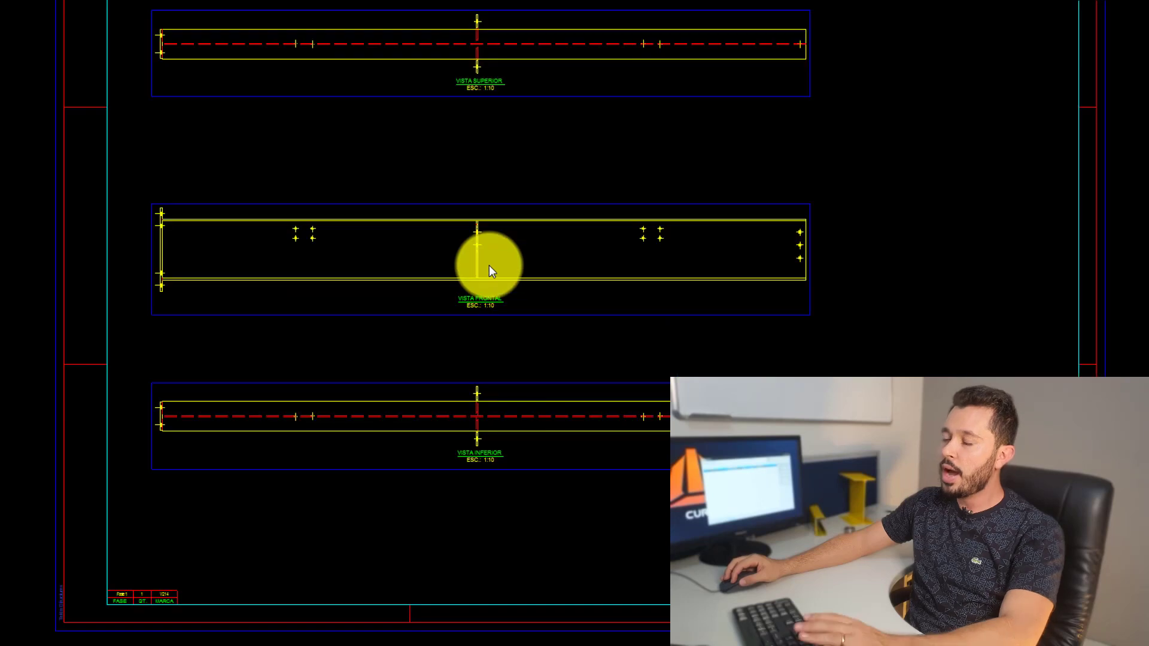
mouse_move(495, 190)
middle_down()
mouse_move(469, 264)
mouse_move(437, 283)
middle_up()
scroll(260, 280, up, 2)
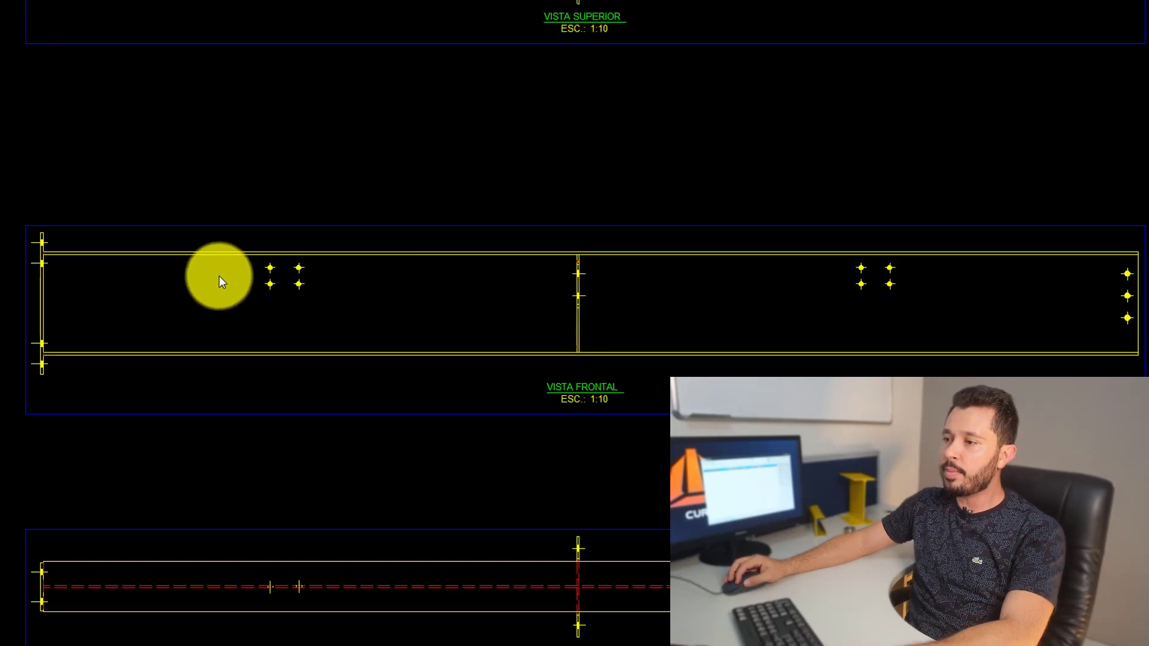
scroll(563, 369, up, 2)
scroll(554, 392, down, 2)
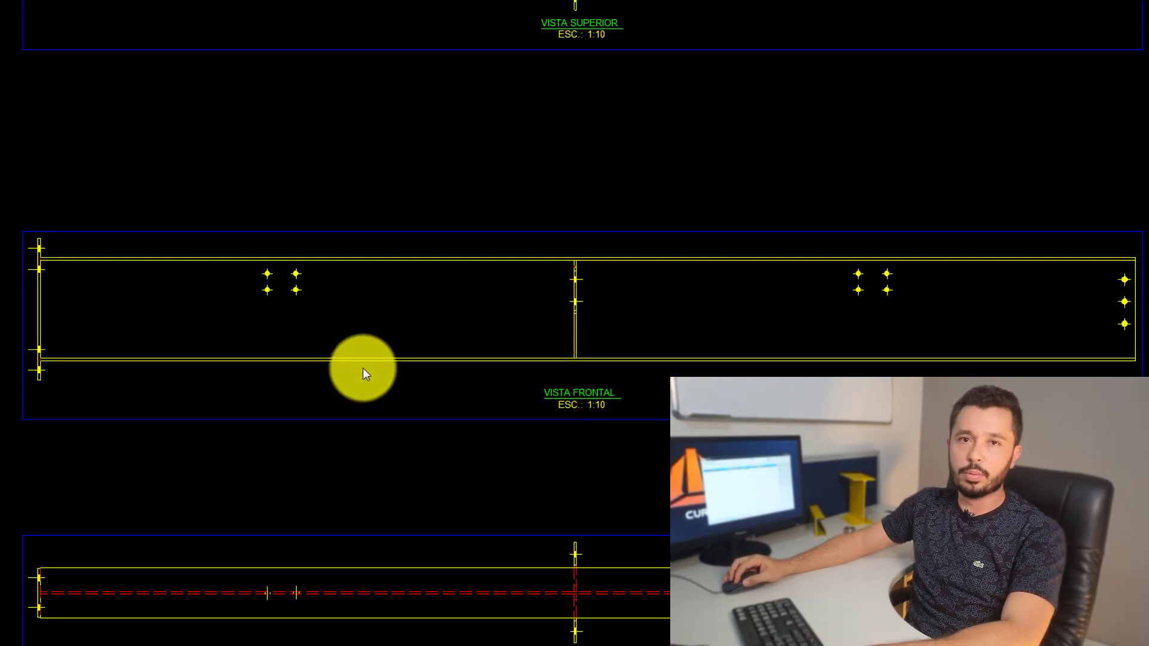
click(198, 216)
click(1000, 392)
scroll(756, 225, down, 2)
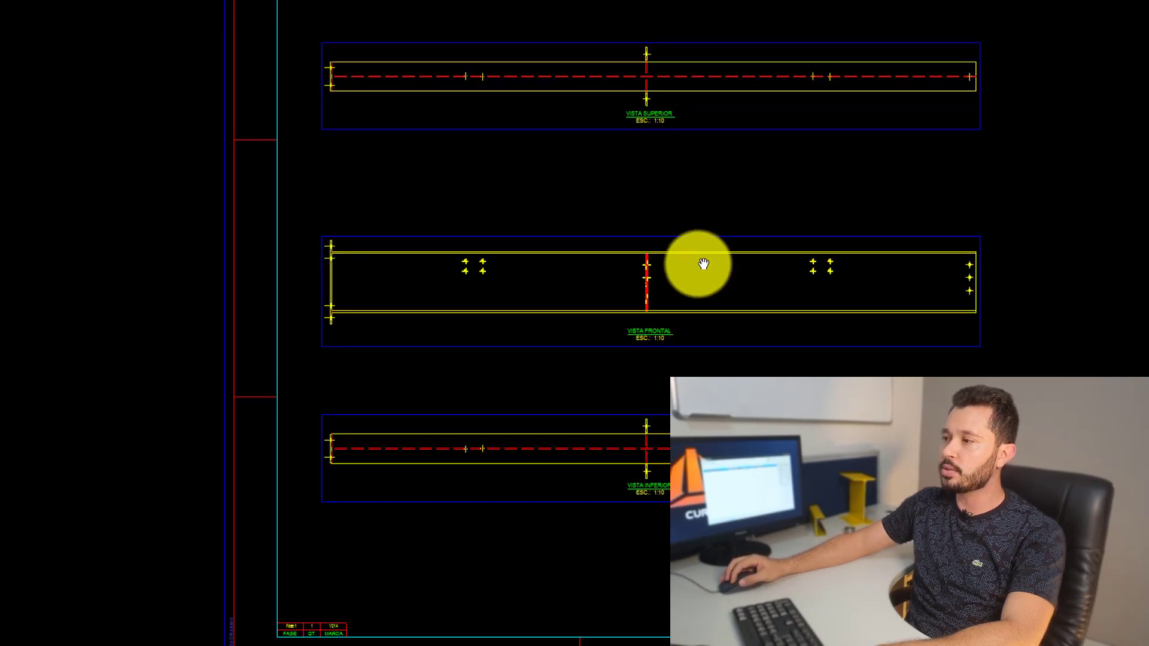
Step: Window-select the entire VISTA SUPERIOR view
middle_drag(704, 264, 672, 289)
scroll(654, 179, up, 4)
scroll(425, 234, down, 2)
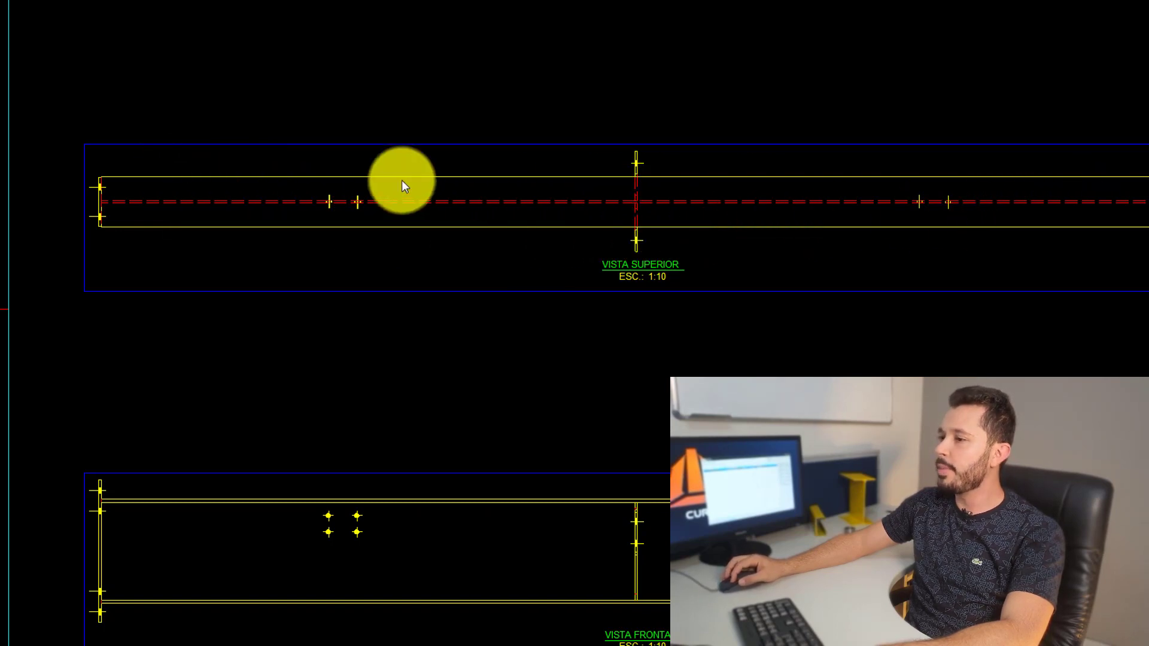
middle_drag(216, 206, 137, 160)
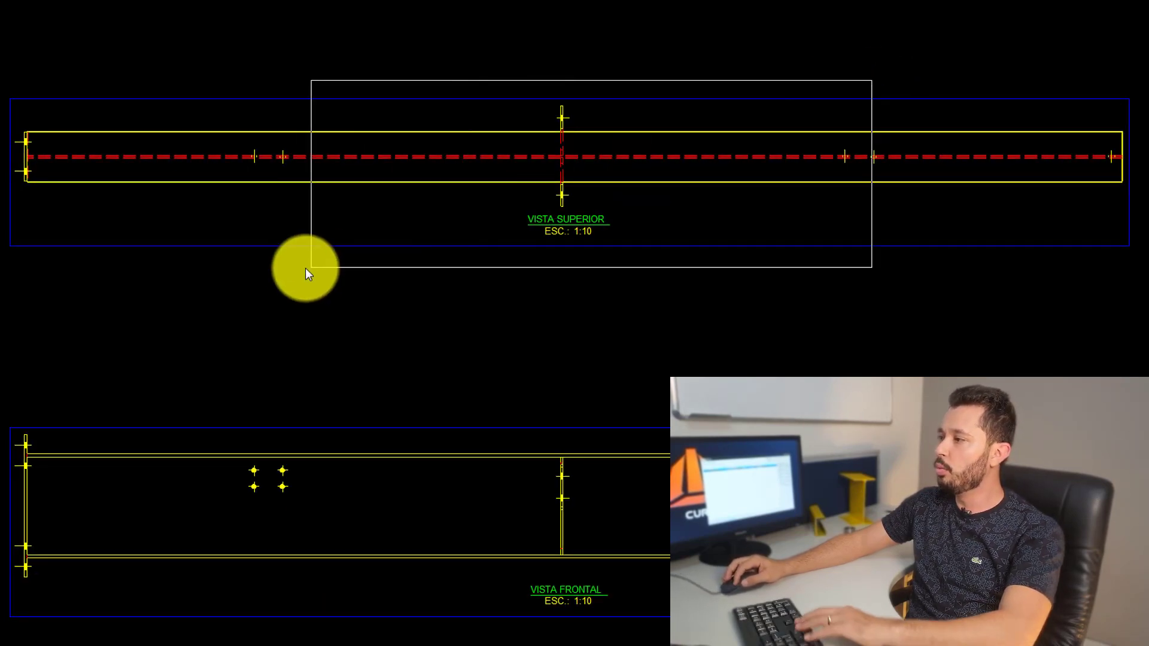
scroll(615, 285, down, 2)
scroll(509, 347, up, 2)
scroll(312, 348, up, 2)
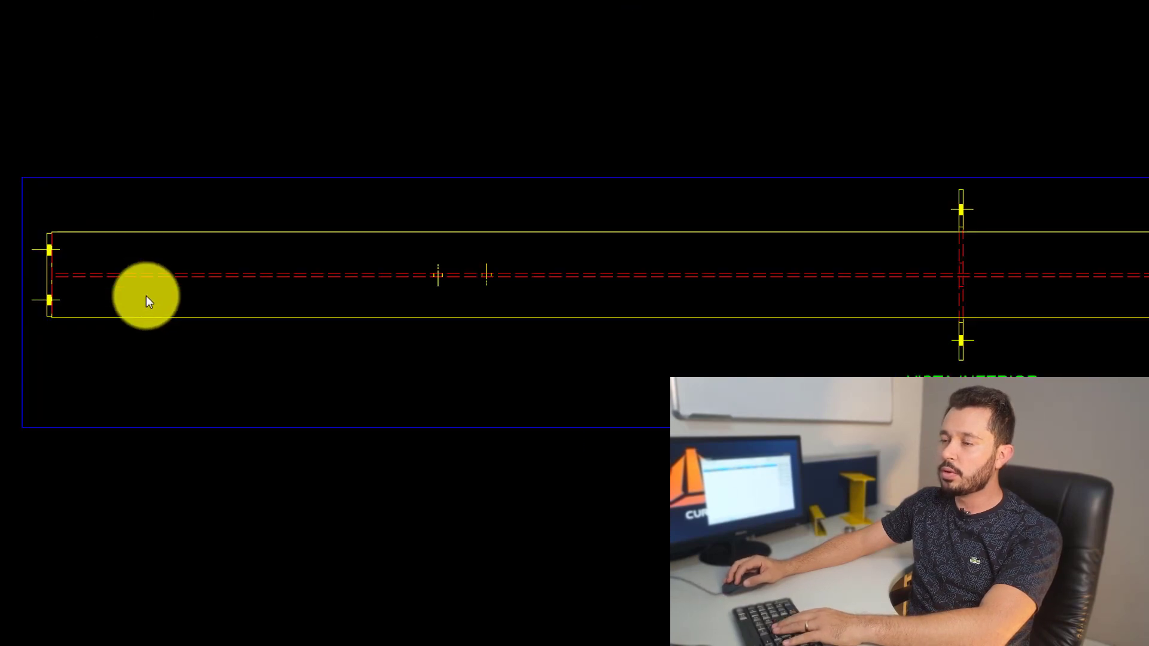
Step: Select the bottom view's frame
mouse_move(225, 286)
middle_down()
mouse_move(156, 287)
mouse_move(579, 319)
mouse_move(662, 313)
middle_up()
scroll(886, 374, up, 1)
scroll(275, 313, down, 1)
click(275, 313)
Step: Delete the VISTA INFERIOR bottom view
scroll(128, 317, down, 1)
scroll(722, 319, up, 1)
scroll(722, 319, down, 3)
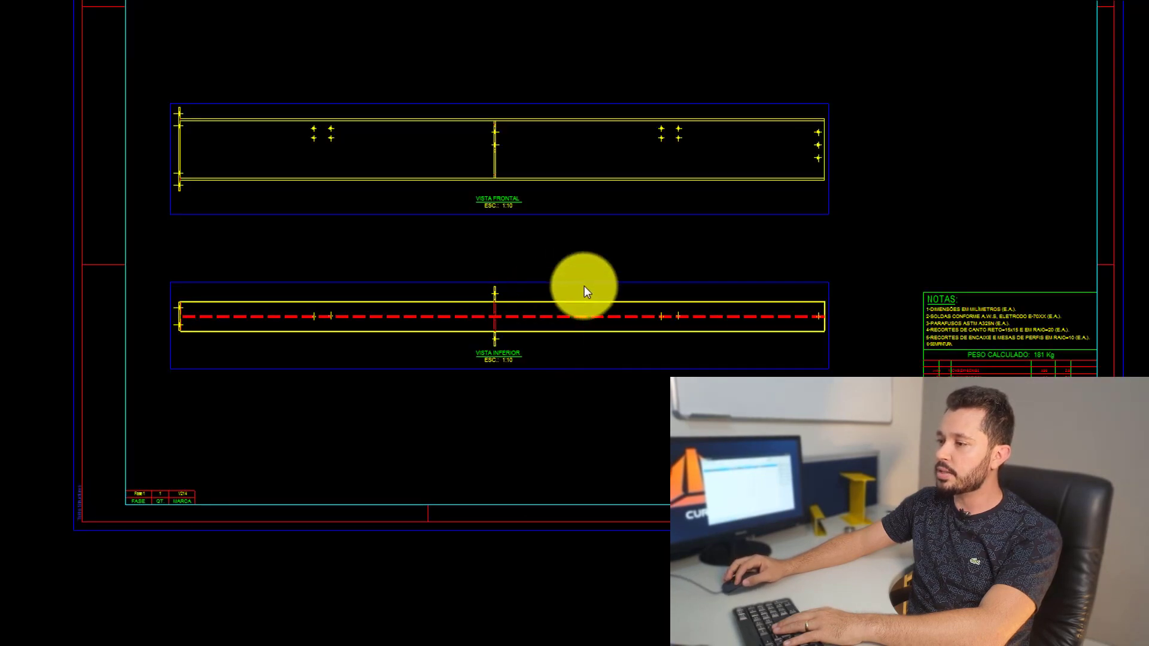
key(Delete)
Step: Move the VISTA FRONTAL view up near the top of the sheet
middle_drag(559, 300, 482, 257)
drag(558, 242, 565, 146)
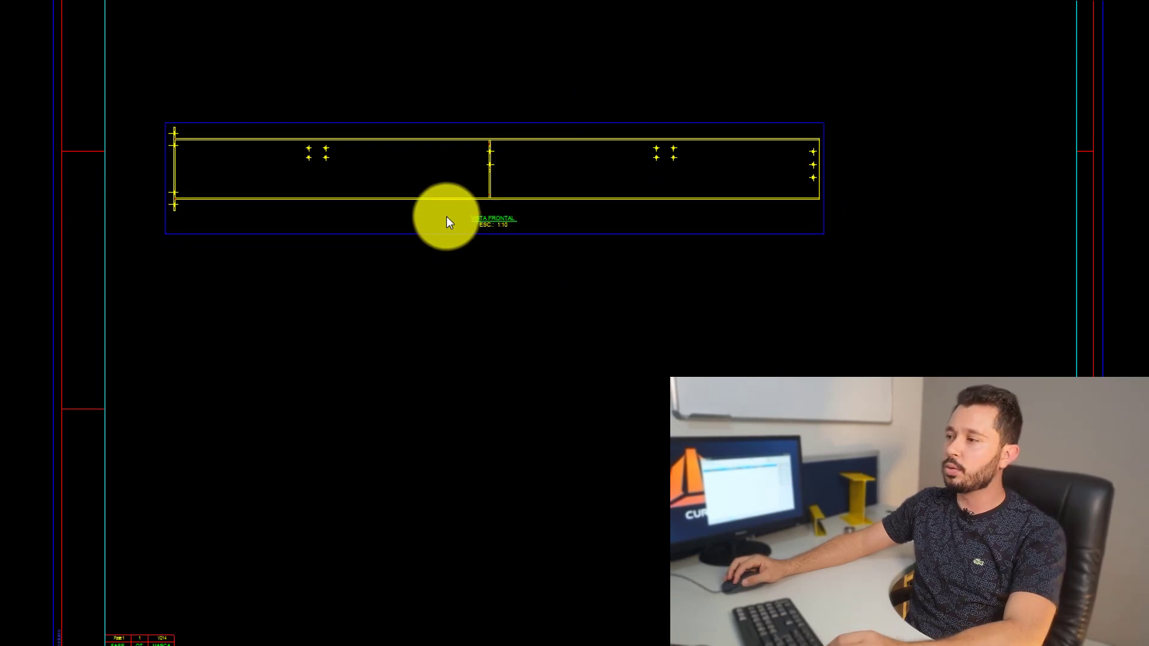
scroll(207, 172, up, 3)
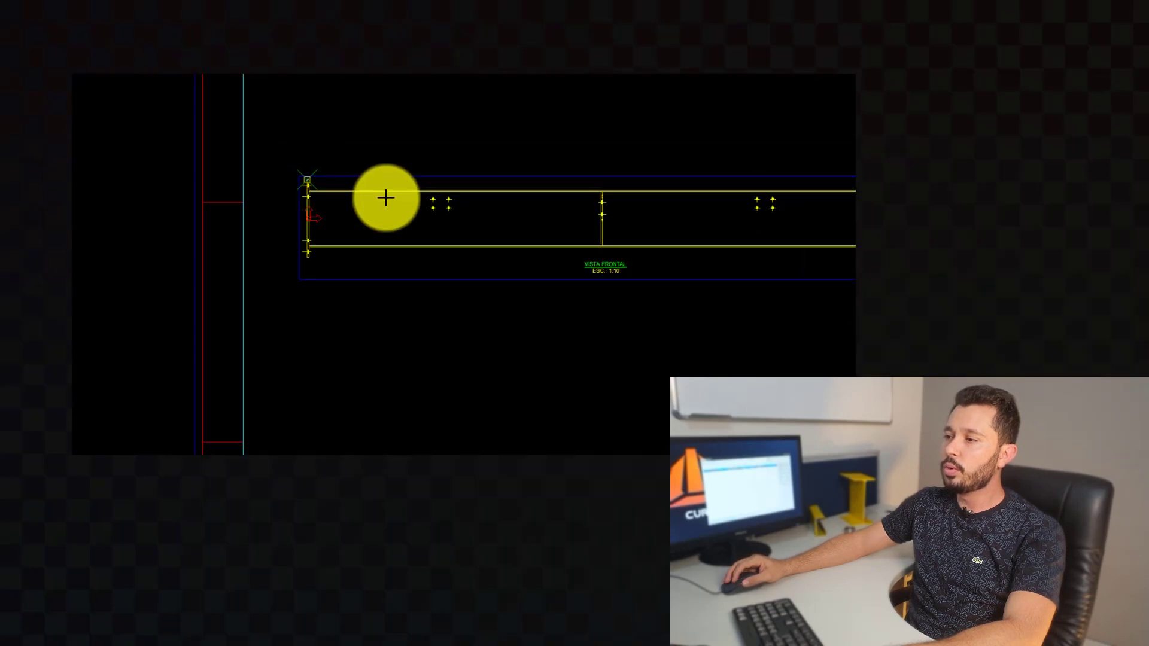
scroll(417, 232, down, 5)
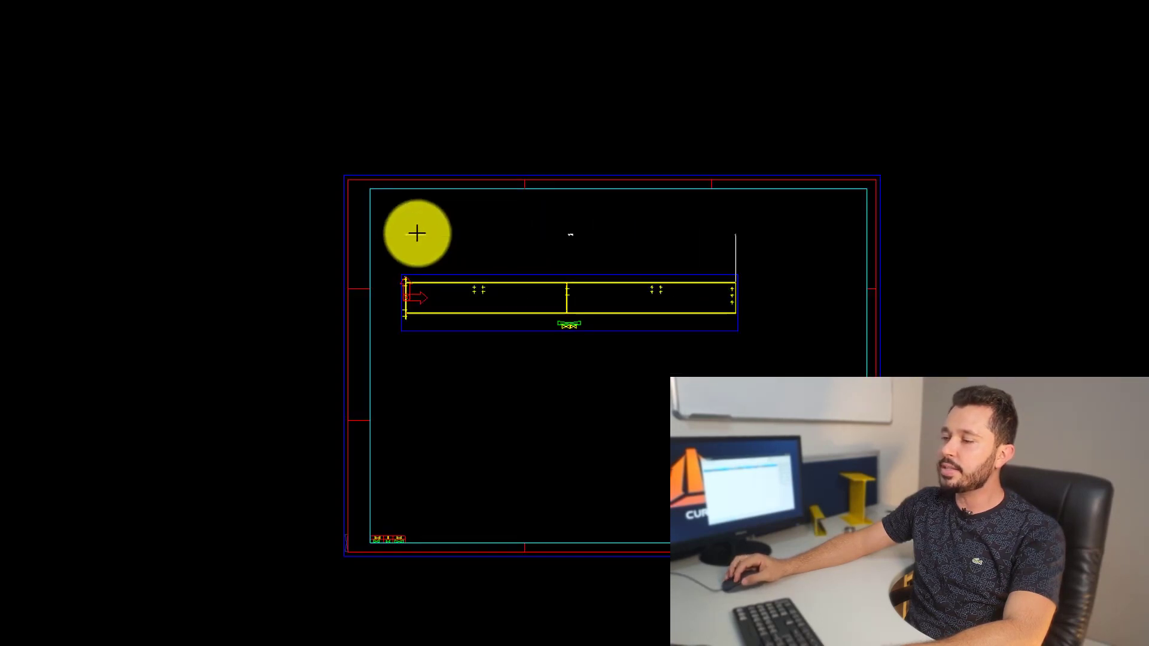
scroll(417, 233, up, 5)
Step: Place the 3715 overall length dimension above the beam
click(646, 188)
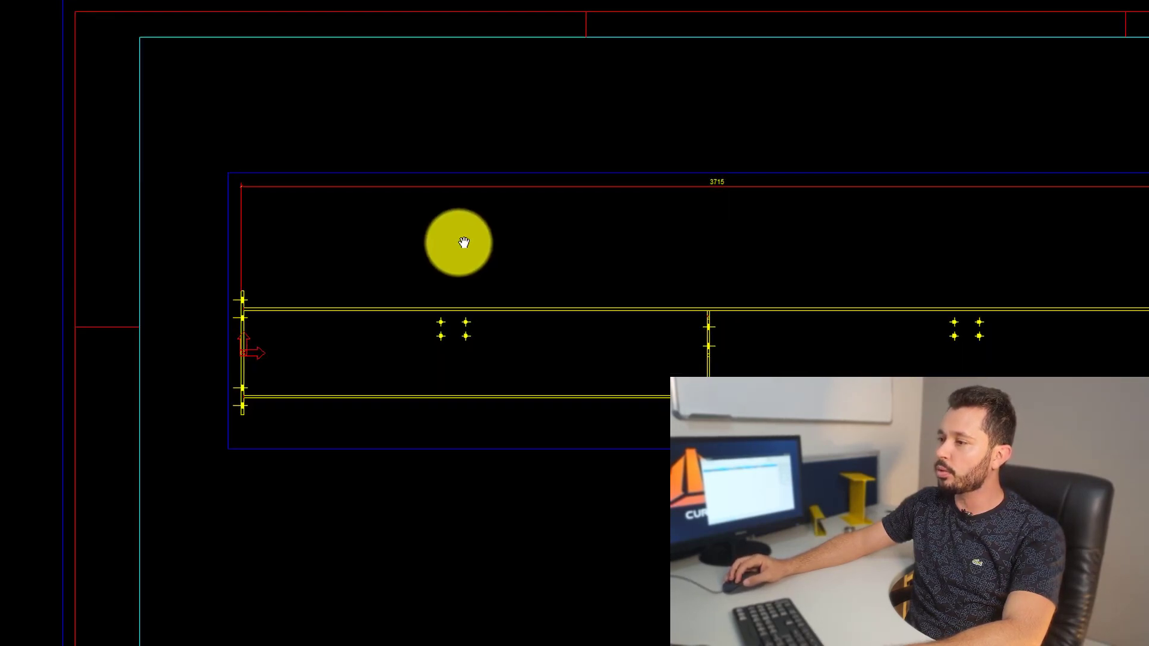
middle_drag(463, 243, 460, 236)
scroll(236, 288, up, 5)
Step: Dimension the beam's top-left to right corner as 3706, placed above the beam
click(266, 270)
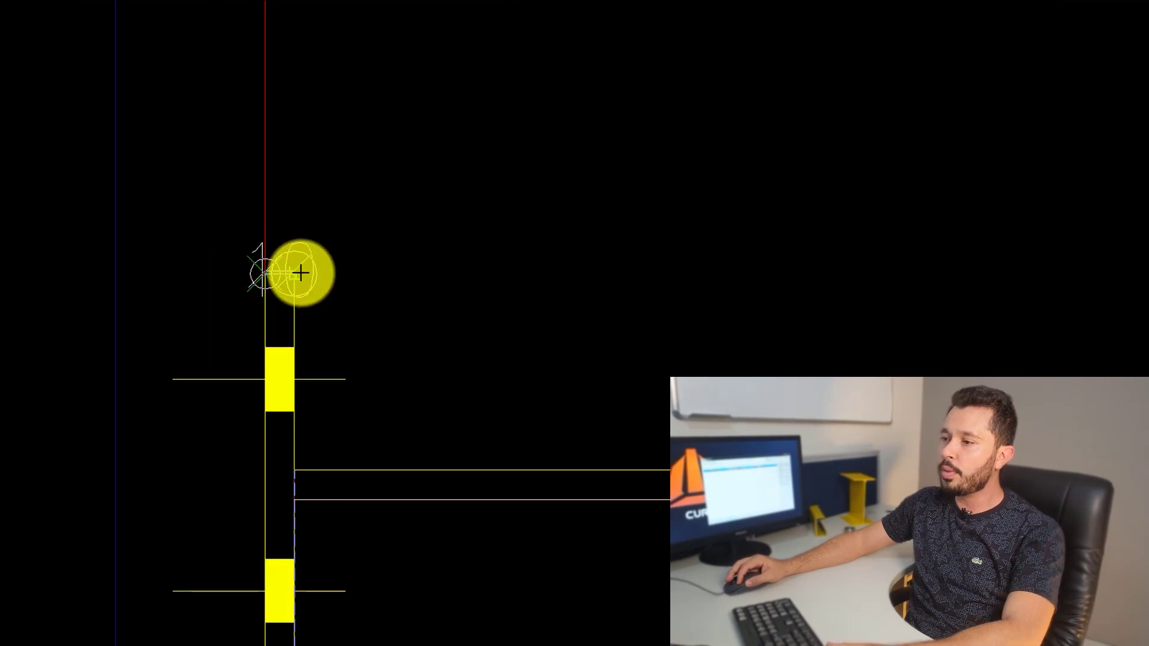
scroll(317, 252, down, 5)
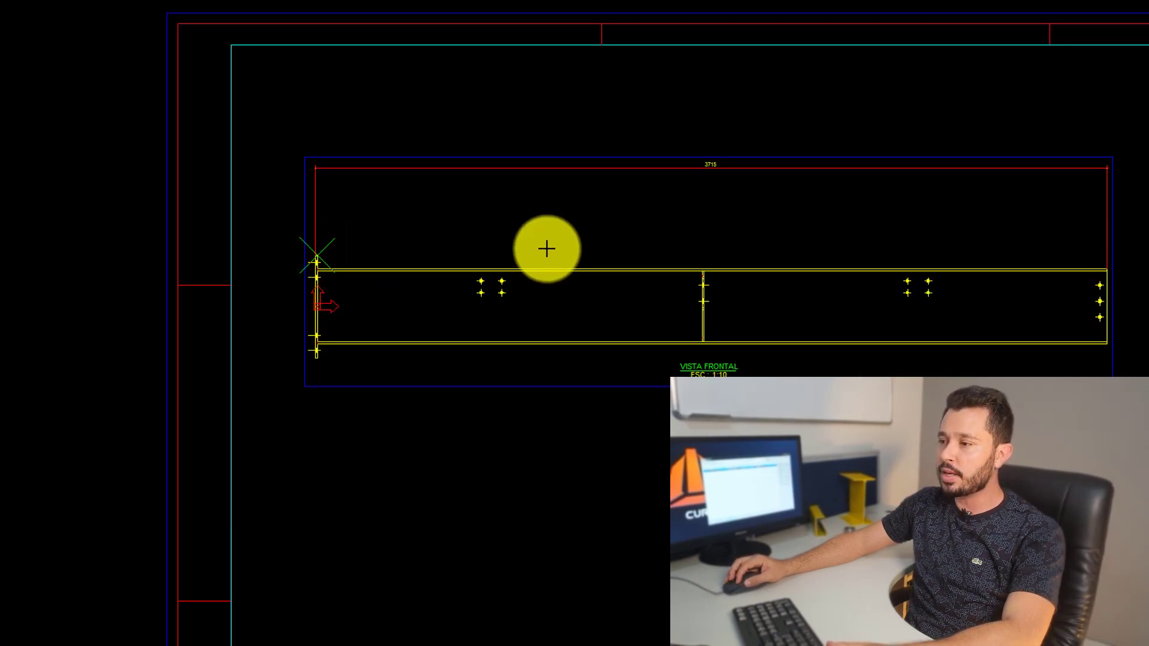
middle_drag(823, 249, 806, 257)
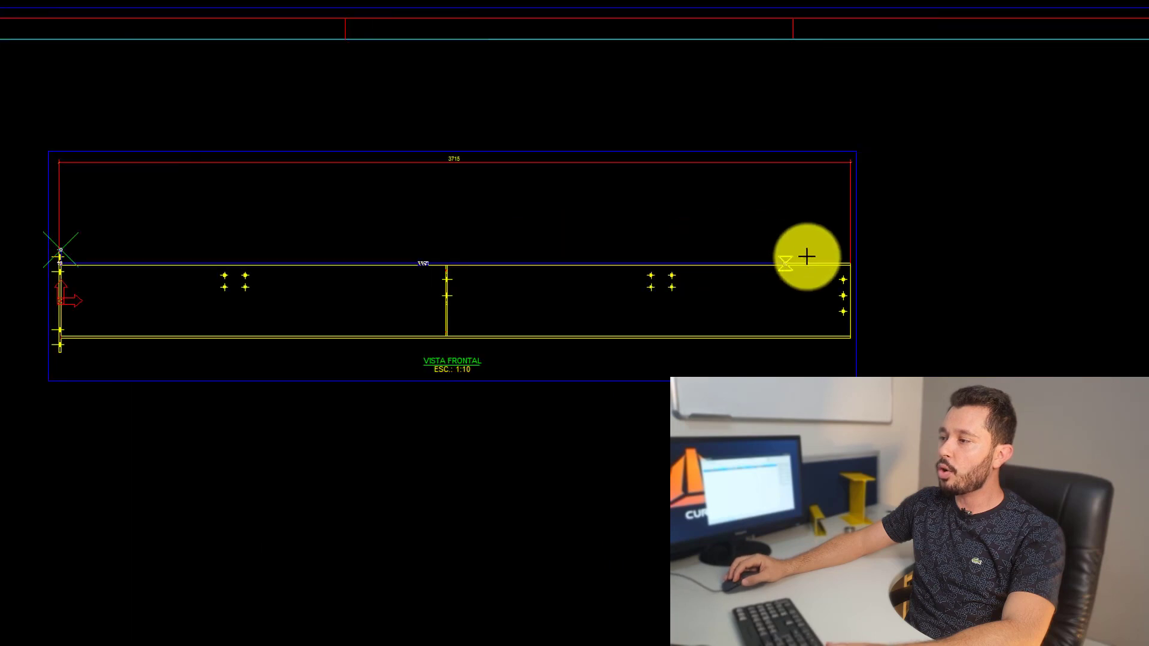
scroll(806, 257, up, 5)
click(896, 273)
scroll(711, 278, down, 5)
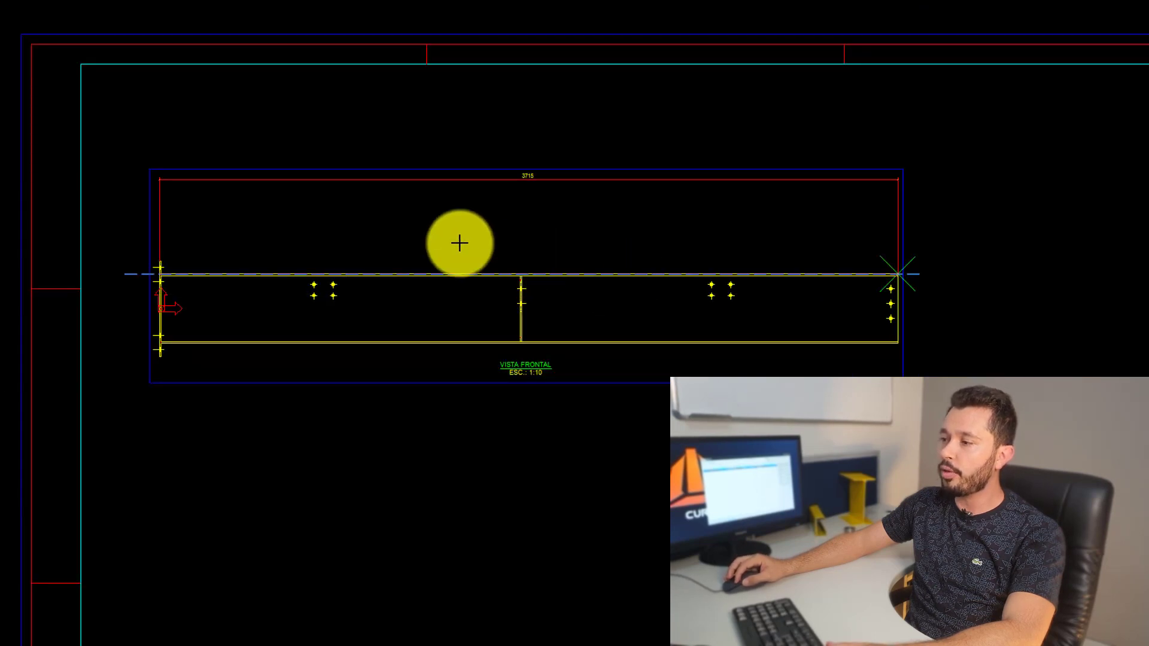
click(389, 199)
scroll(392, 198, up, 5)
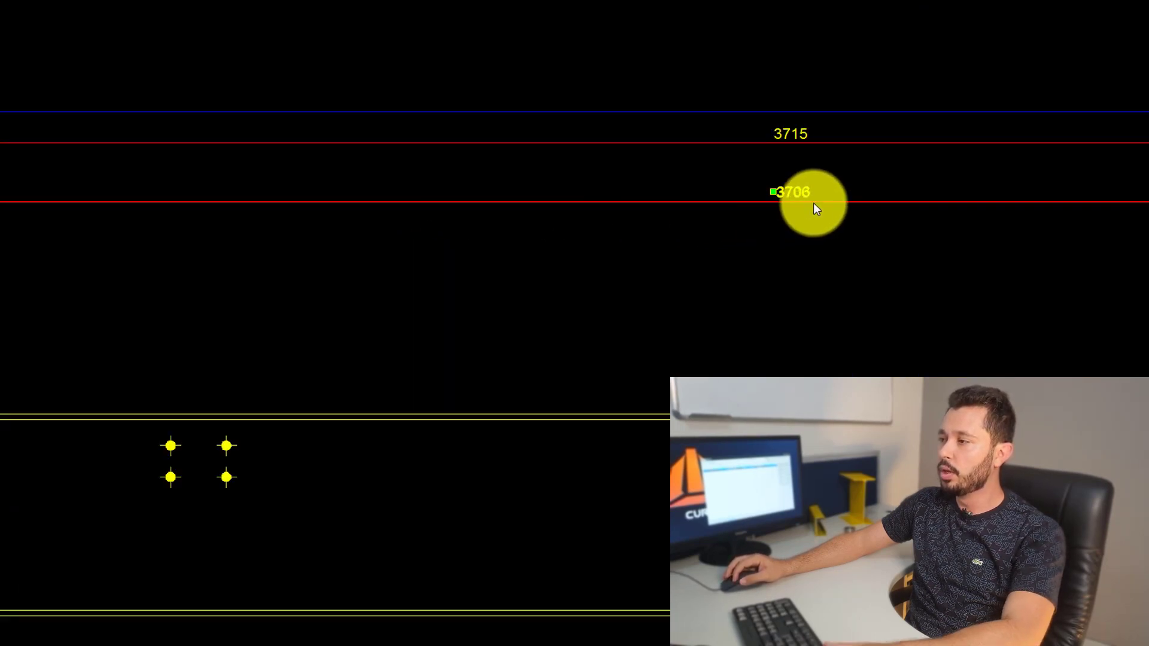
scroll(814, 205, up, 4)
click(801, 166)
scroll(773, 33, down, 4)
key(Escape)
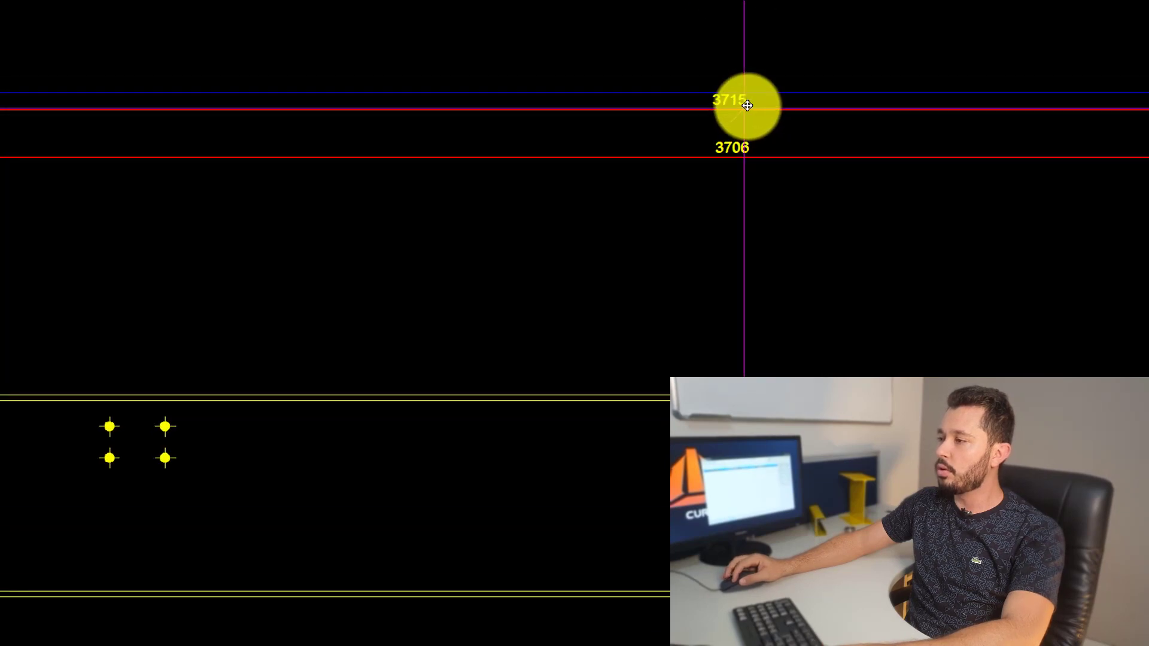
Step: Adjust the dimensions, selecting the 3715 overall dimension and then the front view
scroll(744, 102, down, 5)
scroll(389, 146, up, 3)
scroll(569, 192, down, 2)
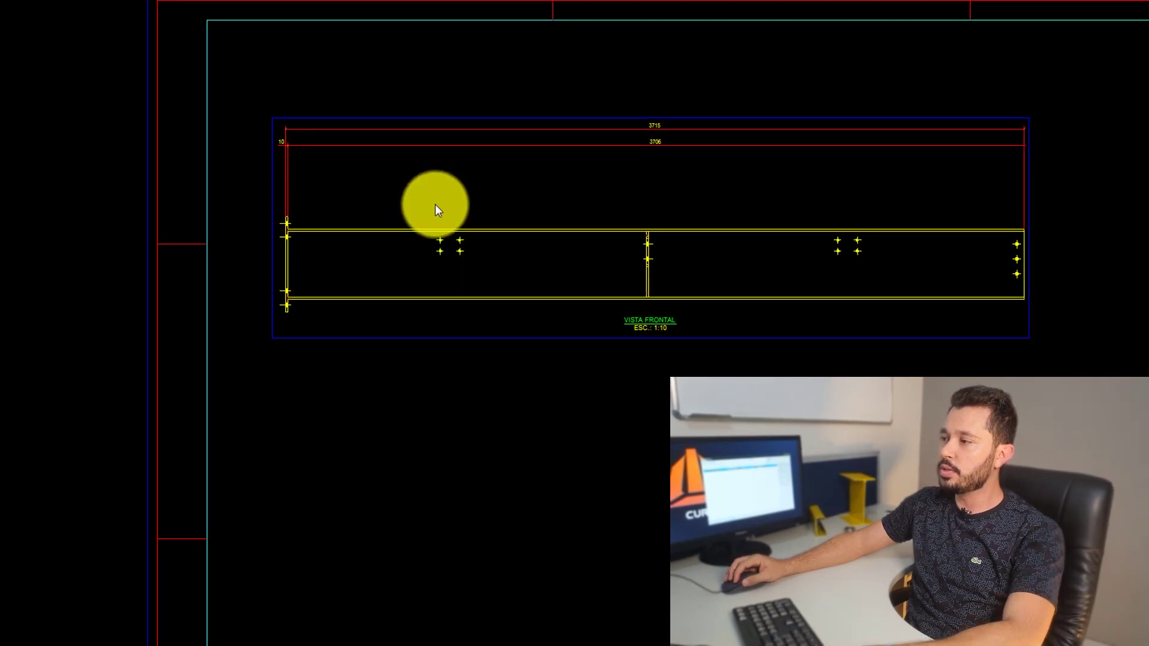
middle_drag(392, 212, 341, 209)
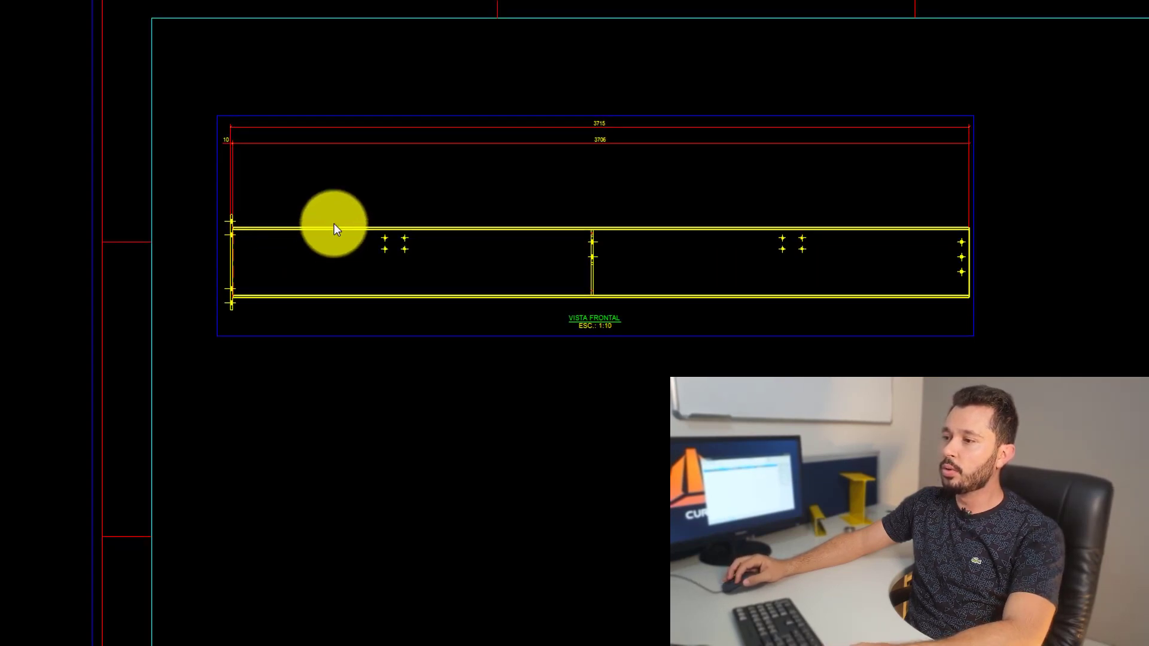
click(601, 131)
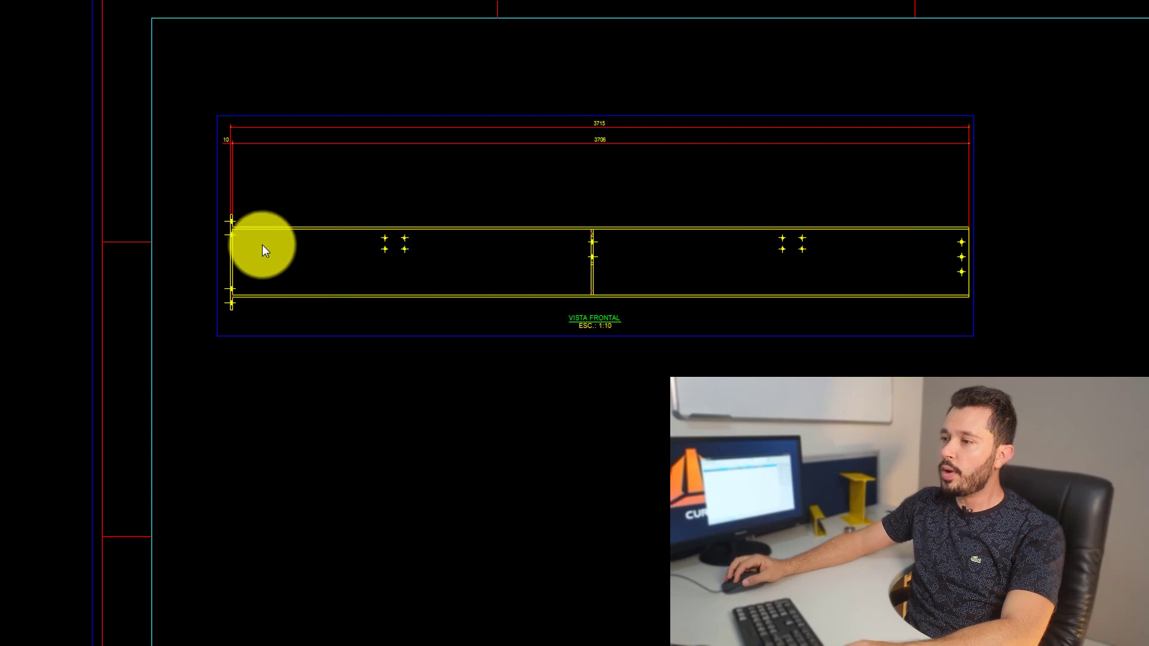
scroll(281, 223, up, 2)
scroll(305, 200, up, 4)
scroll(339, 127, up, 2)
scroll(339, 127, down, 3)
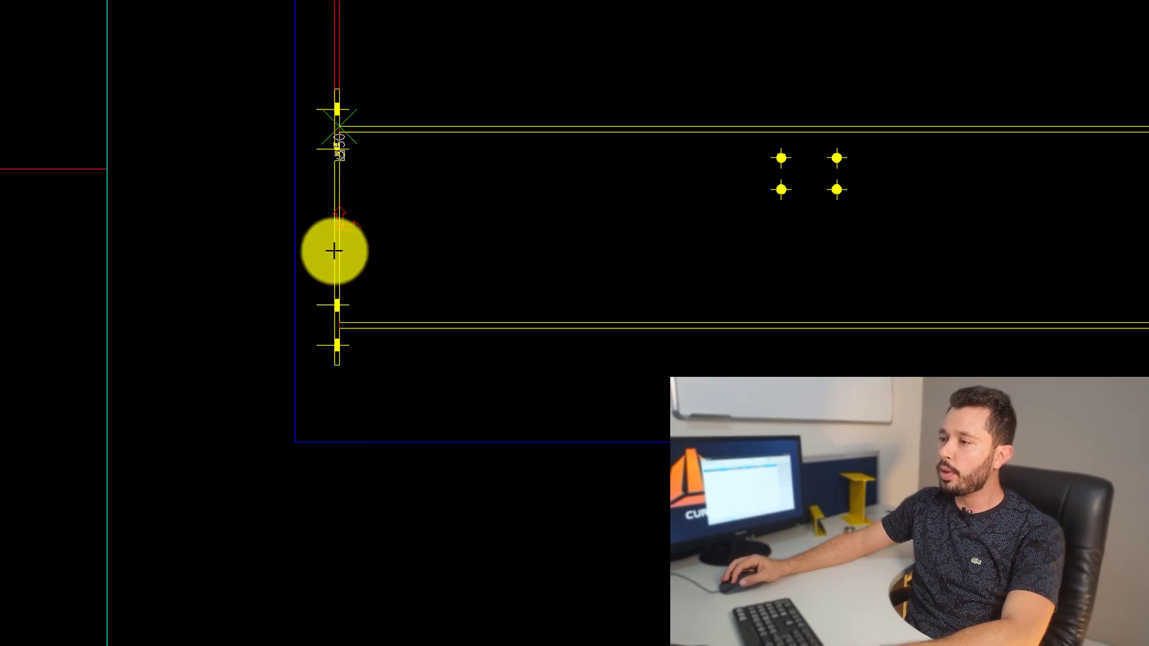
scroll(335, 299, up, 3)
scroll(338, 342, down, 3)
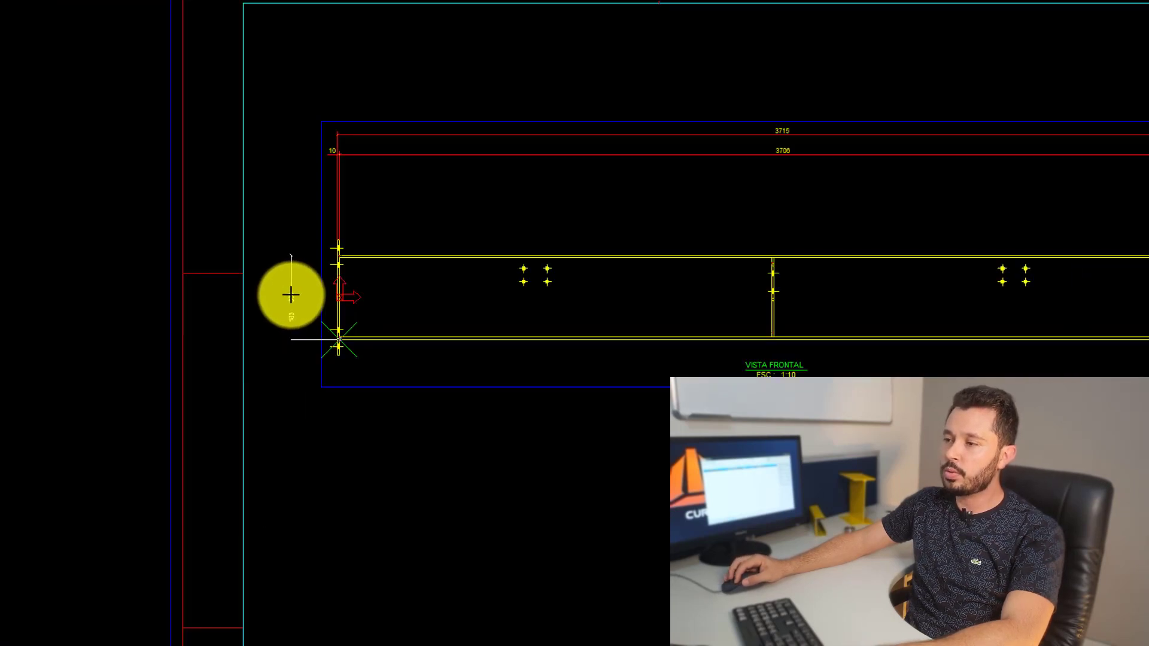
scroll(454, 329, down, 2)
click(546, 349)
Step: Nudge the front view up and right on the sheet, then deselect it
scroll(389, 372, down, 2)
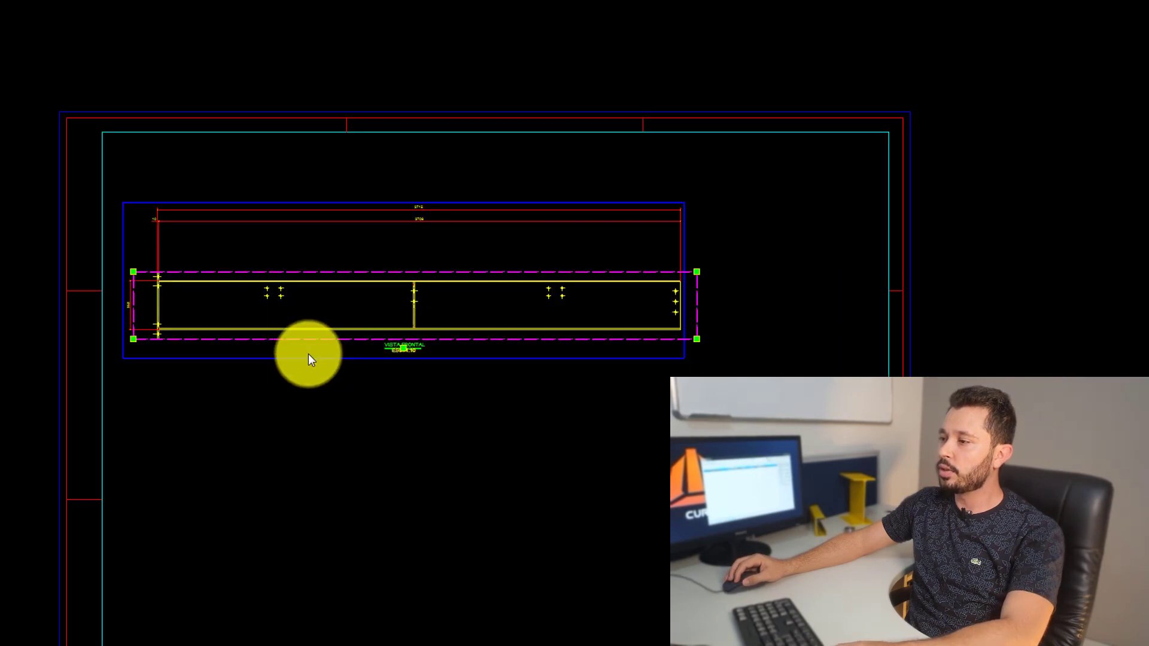
drag(308, 354, 329, 339)
key(Escape)
middle_drag(294, 346, 316, 346)
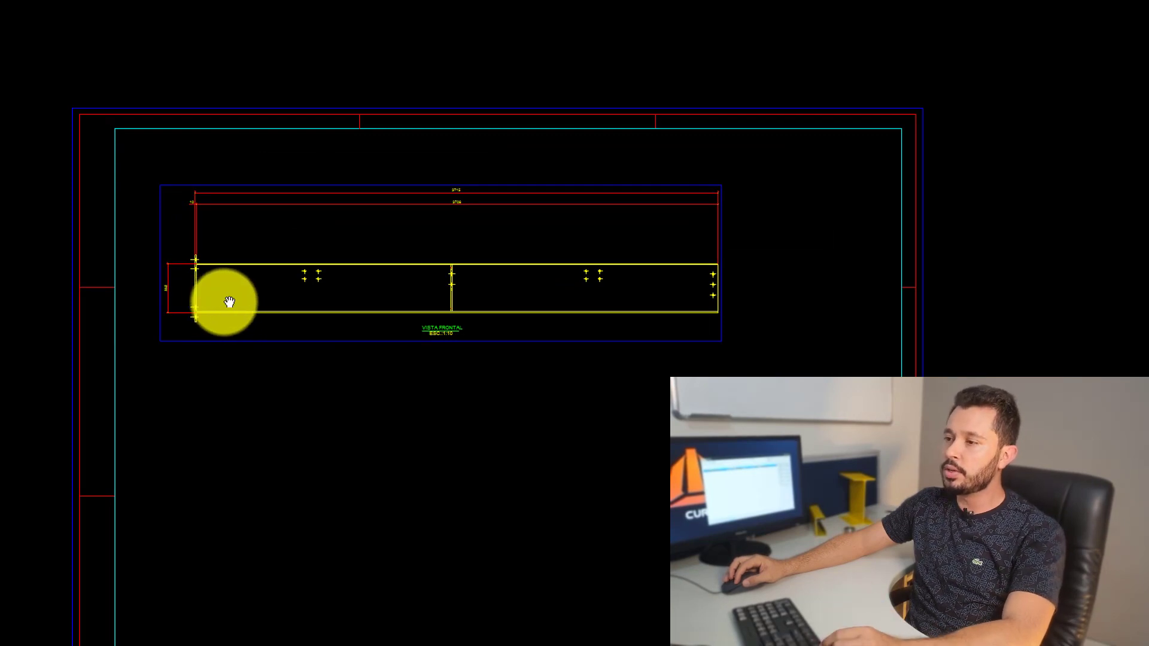
Step: Pan and zoom around the beam's left end plate, then frame the whole beam
middle_drag(179, 257, 220, 257)
scroll(220, 257, up, 5)
scroll(244, 270, up, 5)
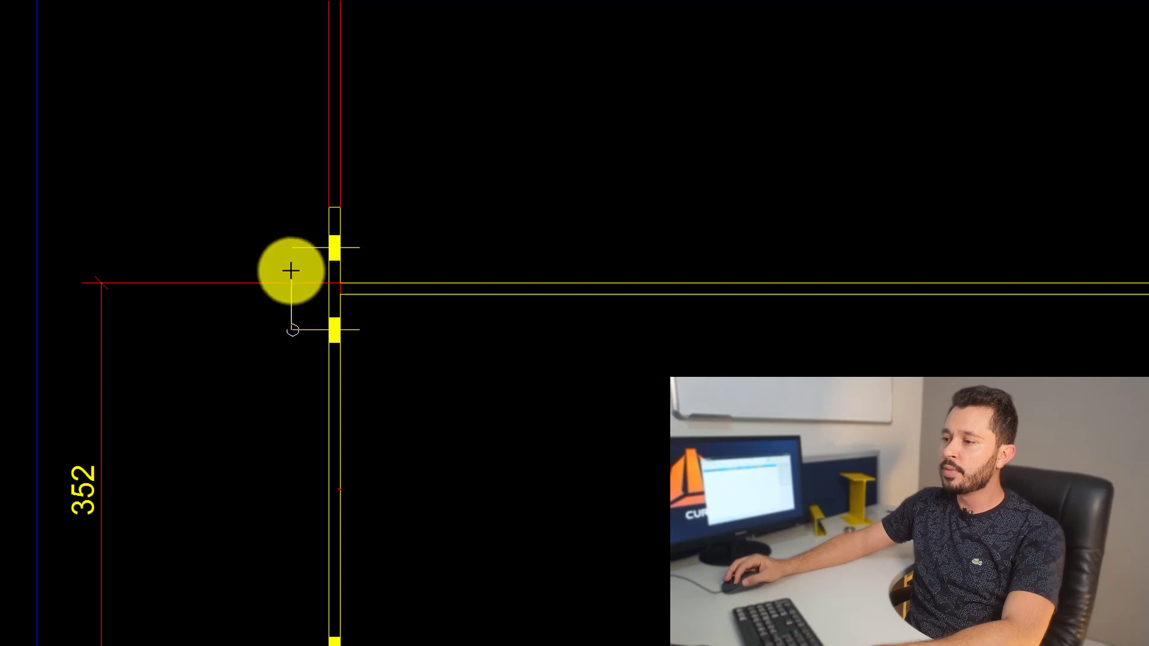
scroll(340, 281, down, 4)
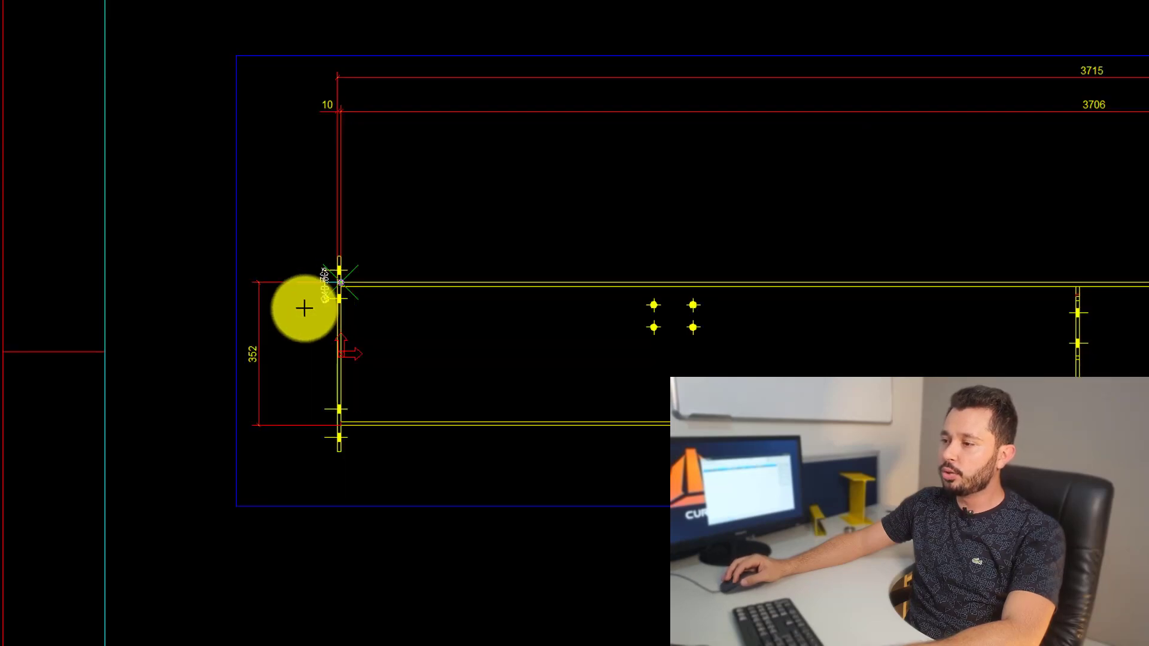
scroll(295, 322, up, 2)
scroll(392, 221, up, 5)
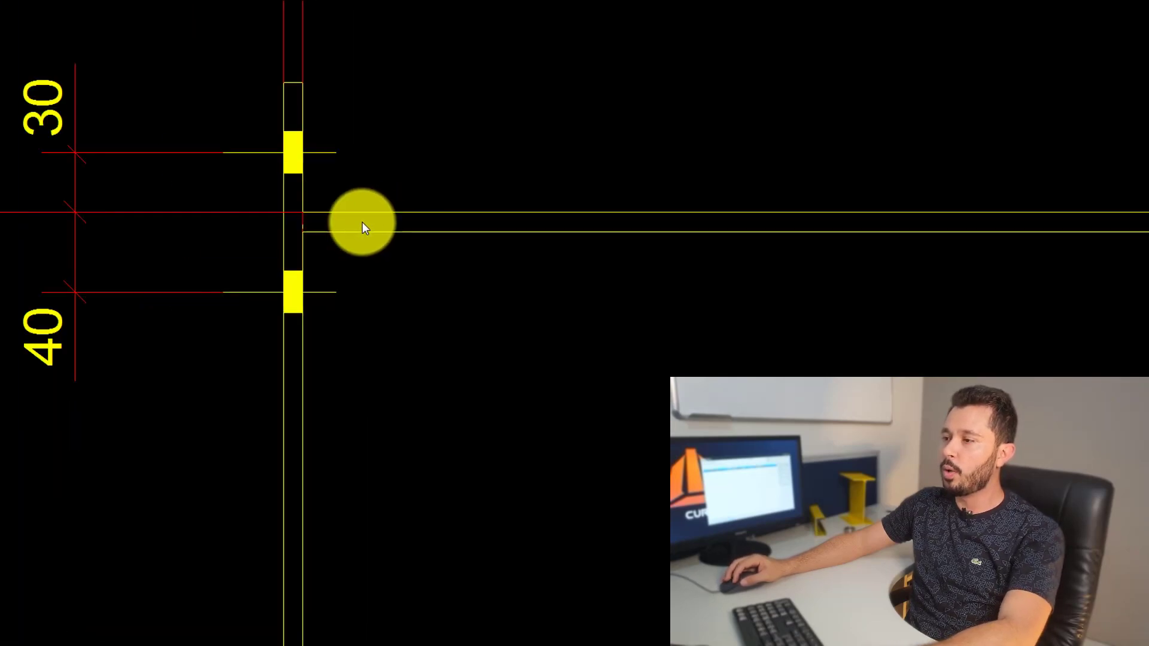
scroll(374, 214, down, 2)
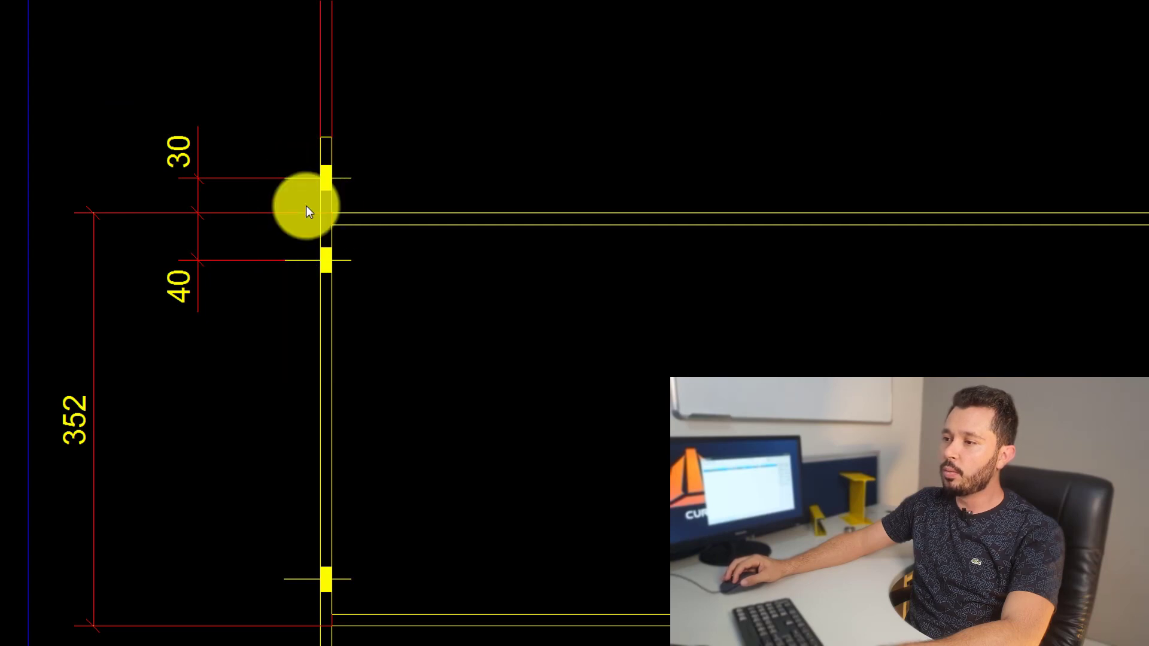
scroll(317, 321, down, 4)
scroll(323, 320, up, 4)
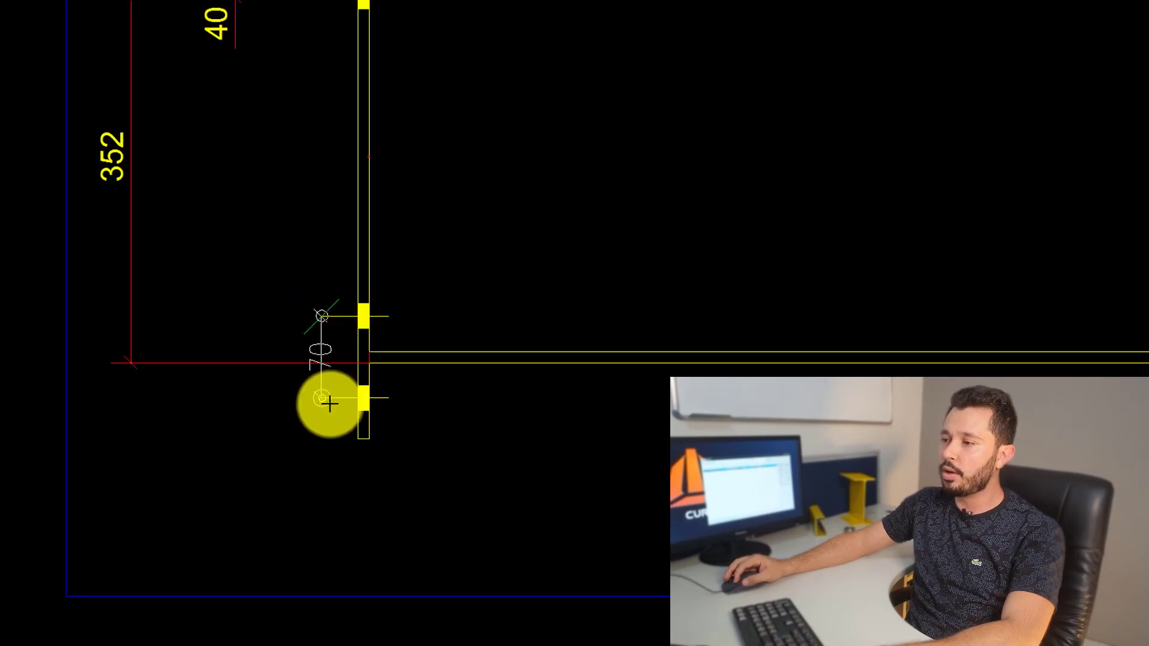
scroll(363, 375, down, 3)
scroll(303, 157, down, 1)
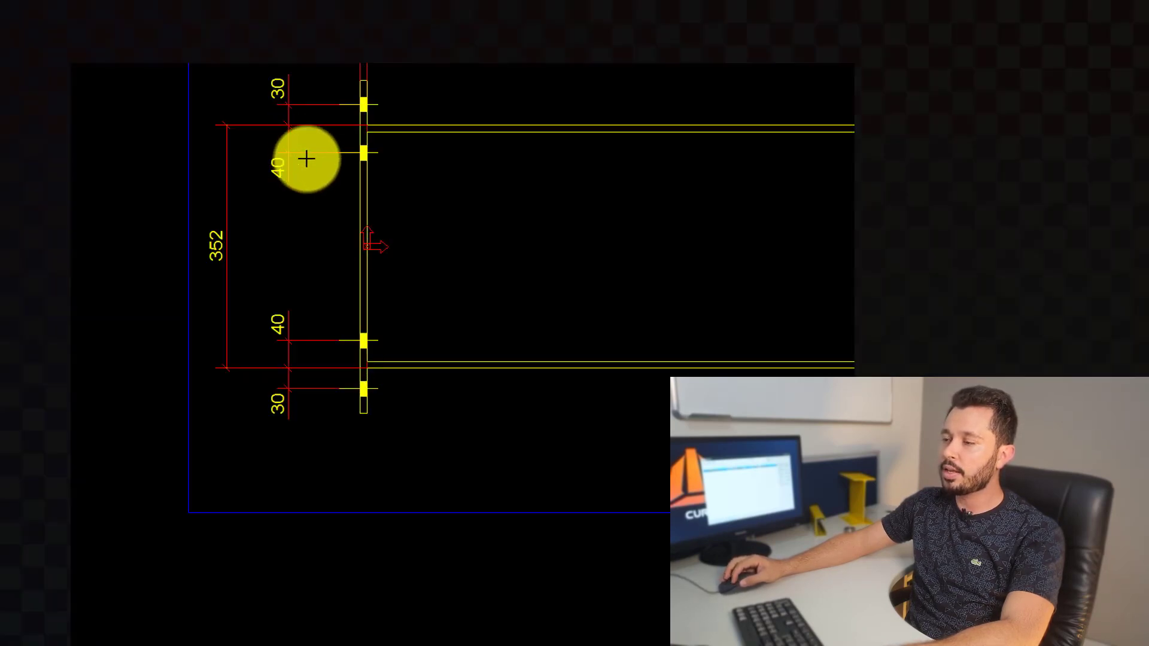
middle_drag(302, 156, 233, 300)
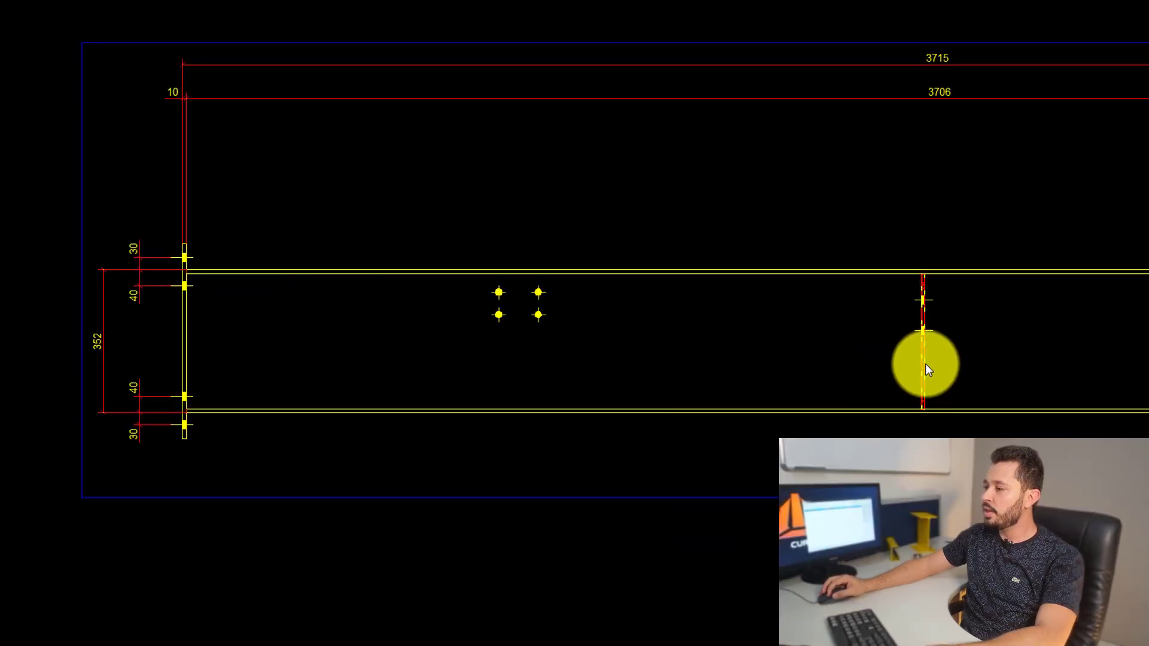
Step: Zoom in around the beam's left end to start the 1806 / 1900 dimension chain
scroll(935, 357, up, 2)
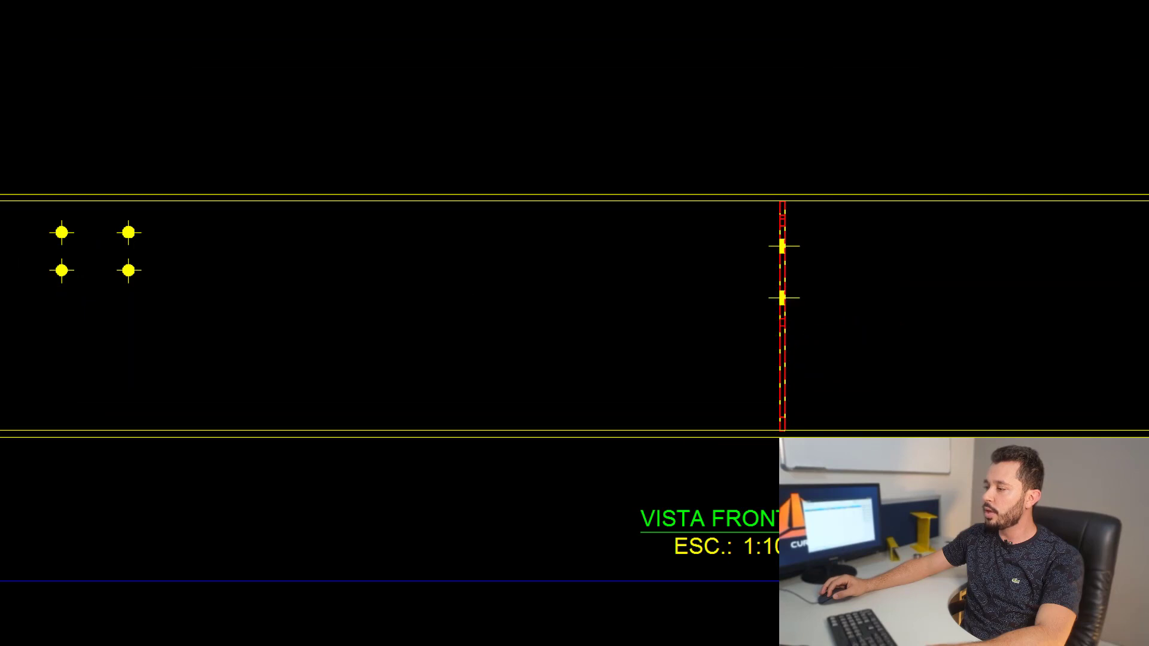
middle_drag(517, 306, 613, 290)
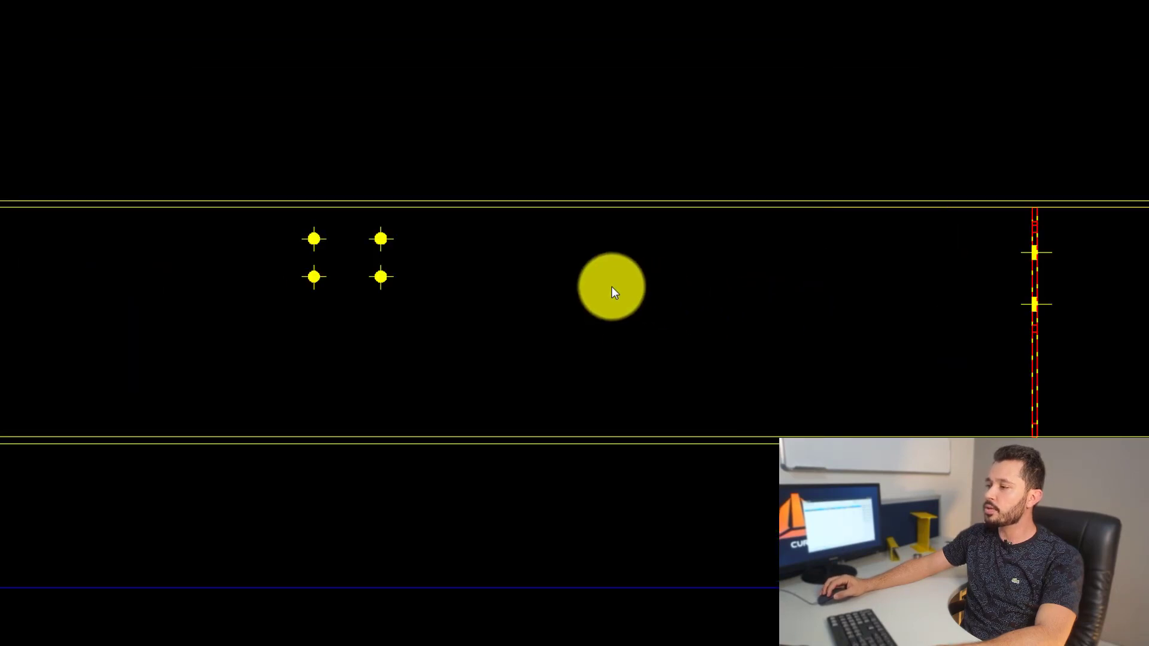
scroll(141, 205, down, 3)
scroll(141, 205, up, 5)
scroll(94, 235, down, 2)
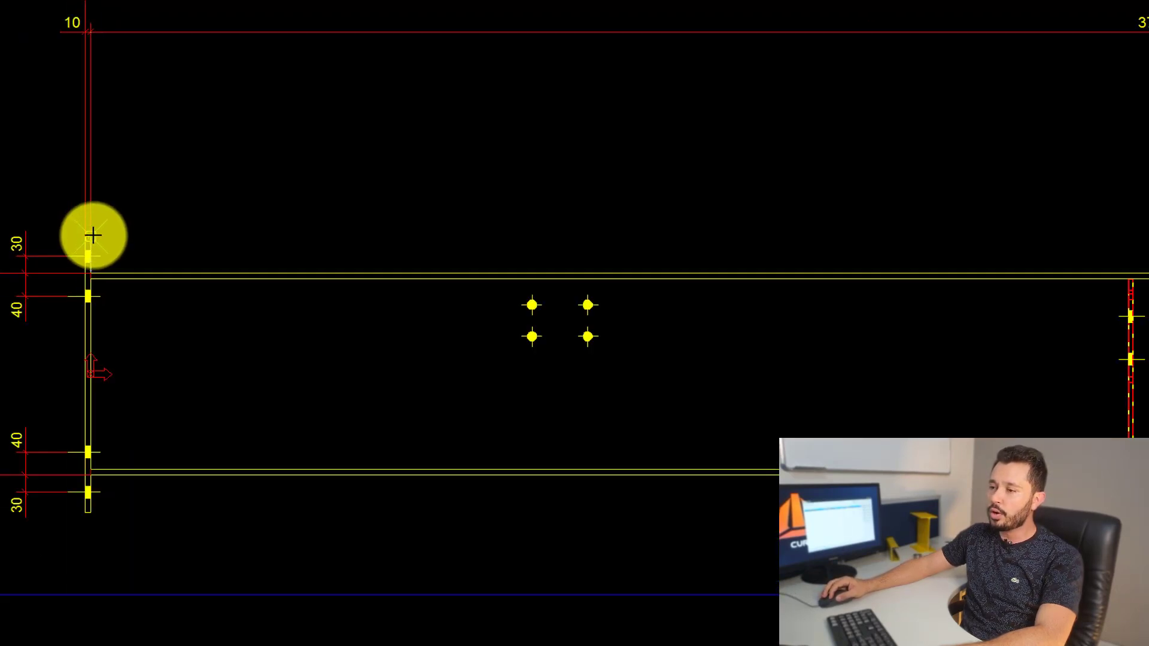
scroll(352, 305, down, 3)
scroll(443, 301, up, 5)
scroll(443, 301, up, 2)
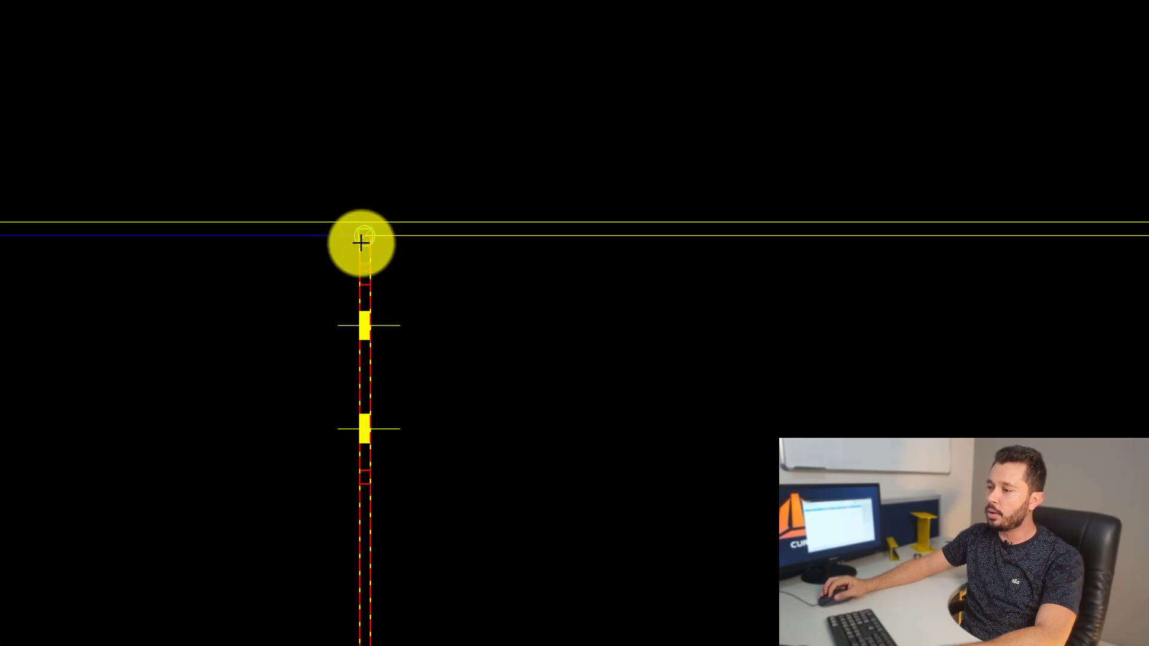
scroll(360, 241, up, 3)
scroll(347, 207, down, 2)
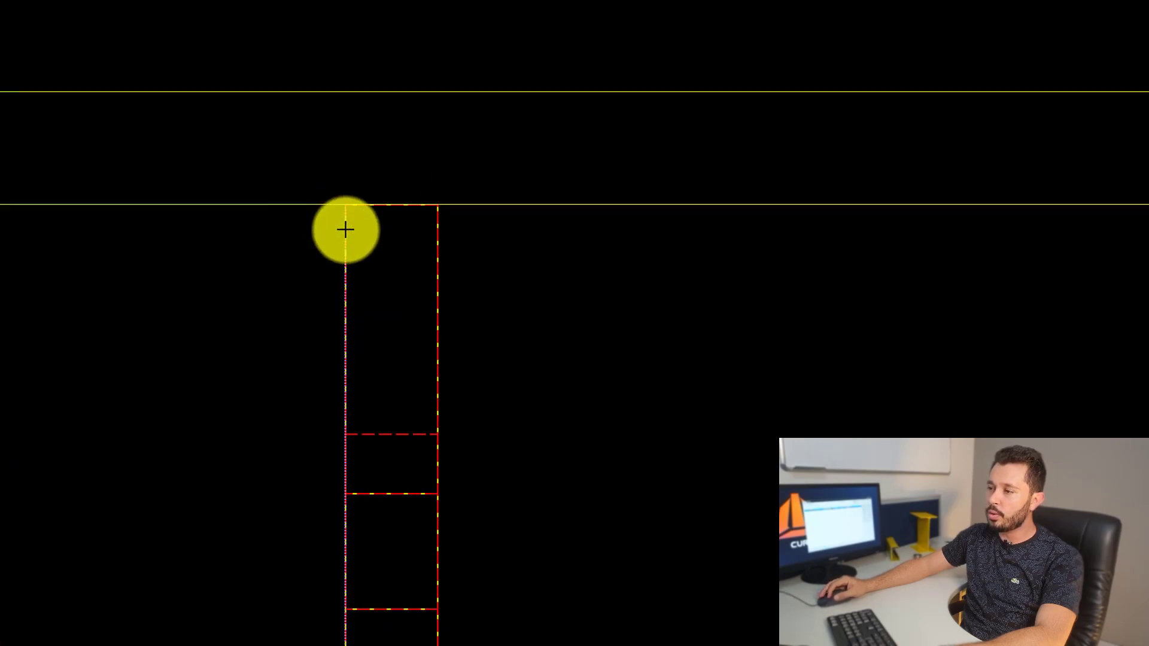
scroll(346, 227, down, 2)
scroll(359, 195, down, 2)
Step: Pan to the beam's right end and zoom to finish the 1806 / 1900 chain
middle_drag(650, 156, 664, 226)
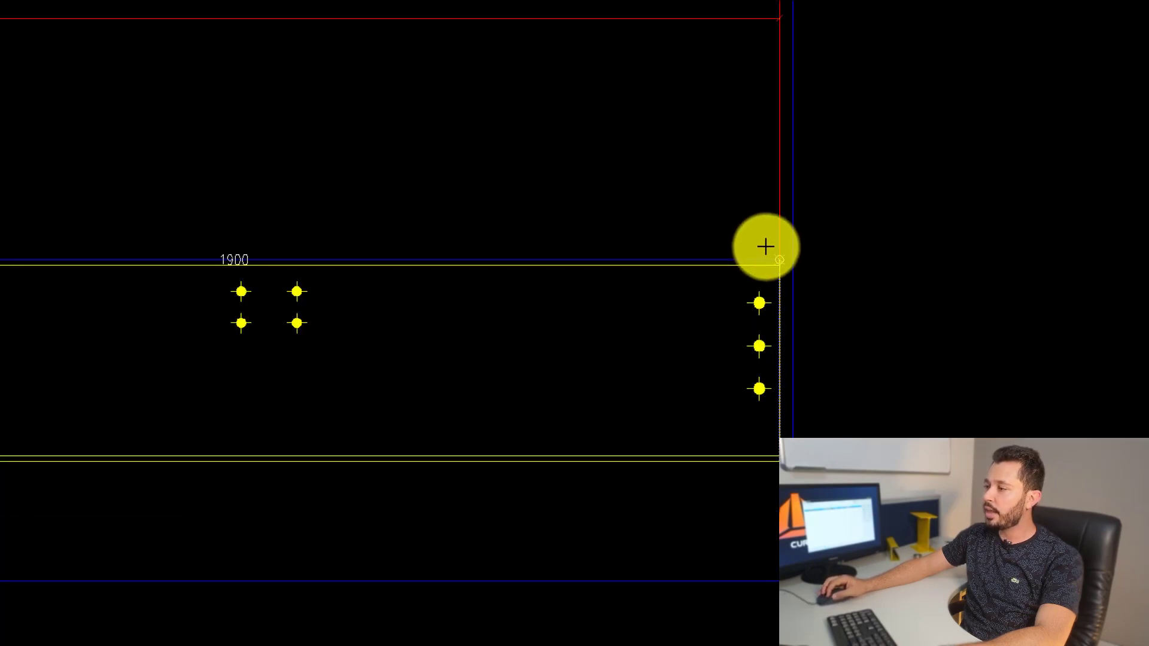
scroll(766, 247, down, 4)
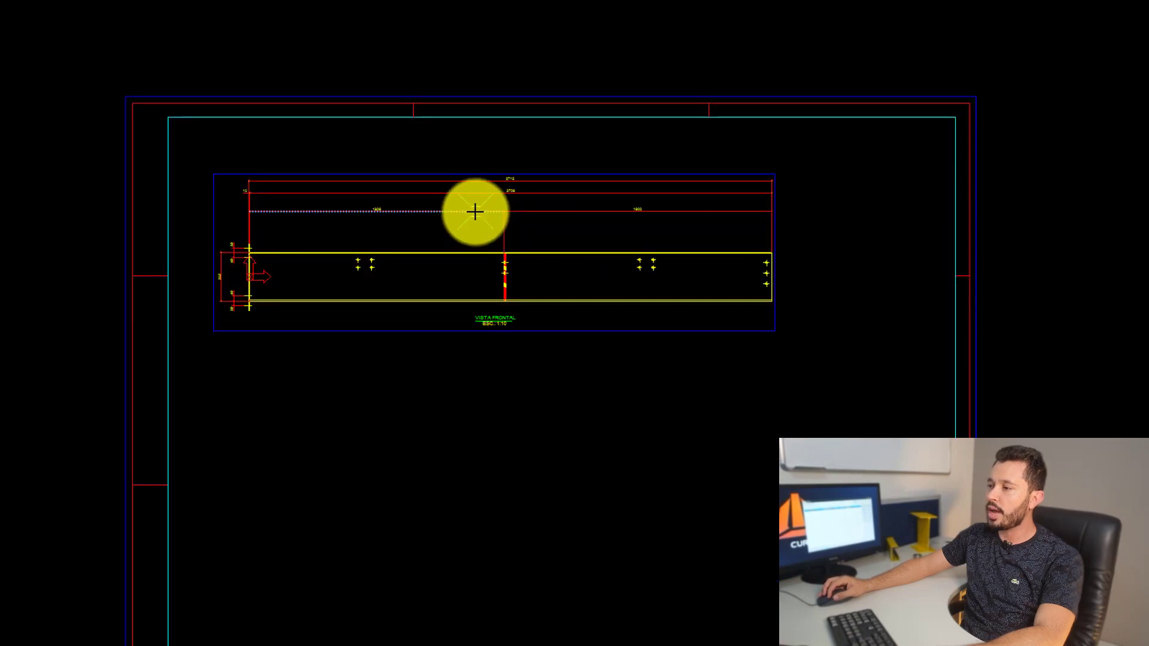
scroll(474, 212, up, 3)
scroll(418, 208, up, 3)
scroll(541, 138, down, 4)
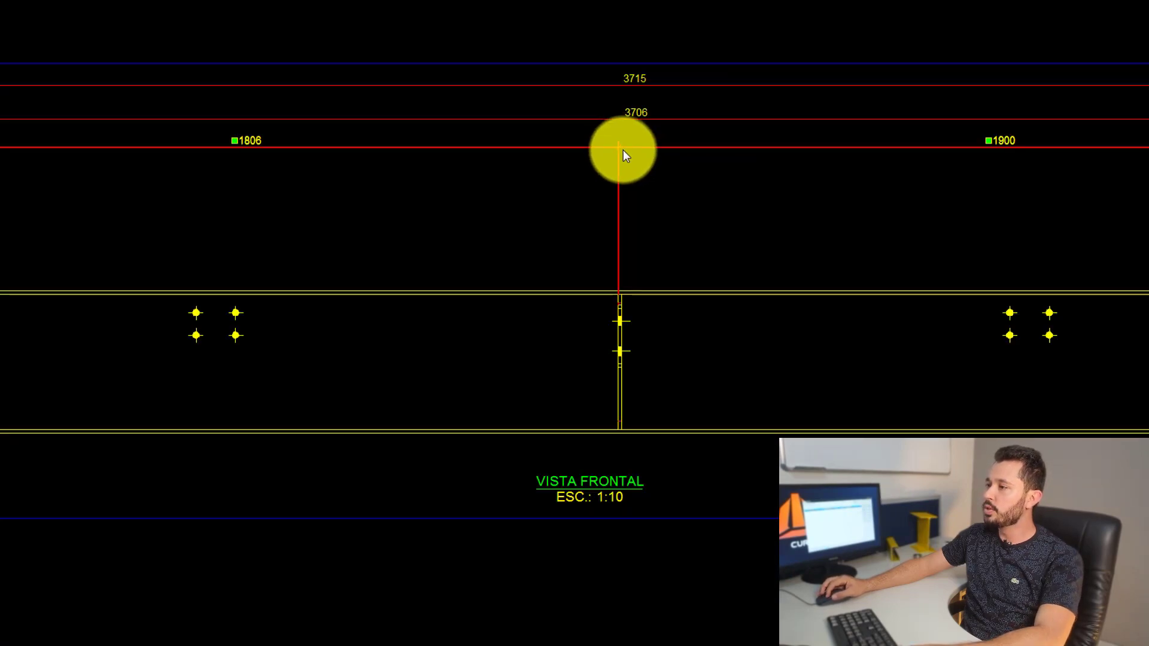
scroll(634, 159, up, 3)
scroll(635, 185, down, 3)
scroll(575, 174, up, 2)
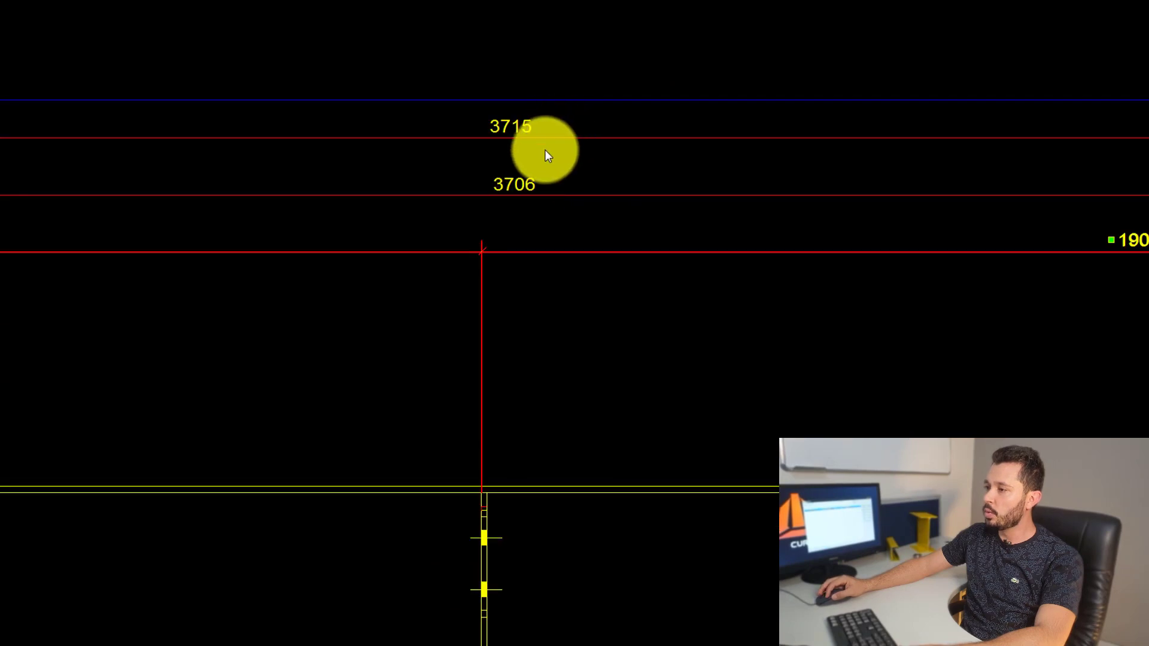
scroll(455, 206, down, 5)
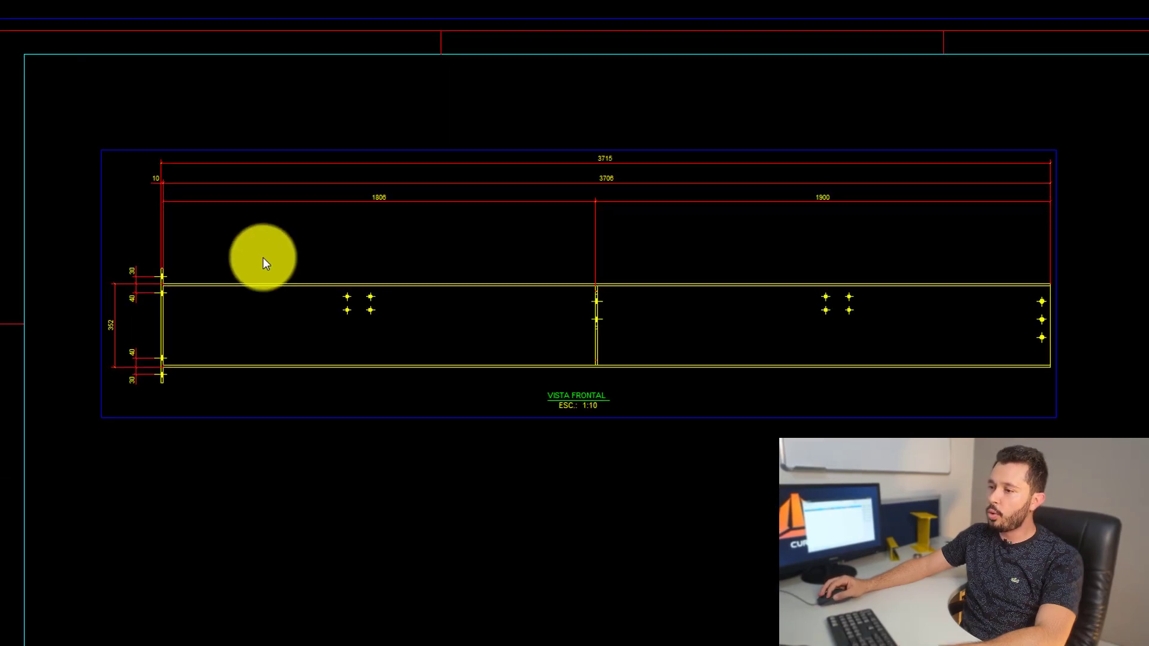
scroll(190, 273, up, 5)
Step: Dimension the hole positions as a 769/97/1903/97/840 chain placed above the beam
scroll(61, 250, down, 3)
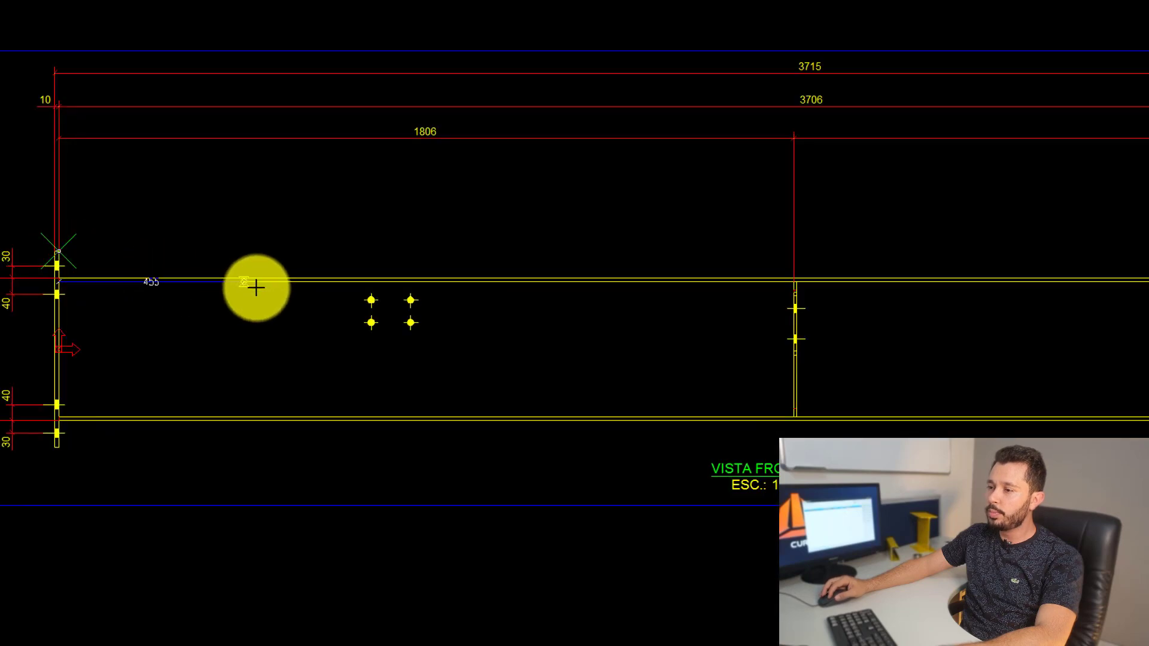
click(410, 324)
middle_drag(741, 256, 370, 256)
click(423, 282)
click(814, 303)
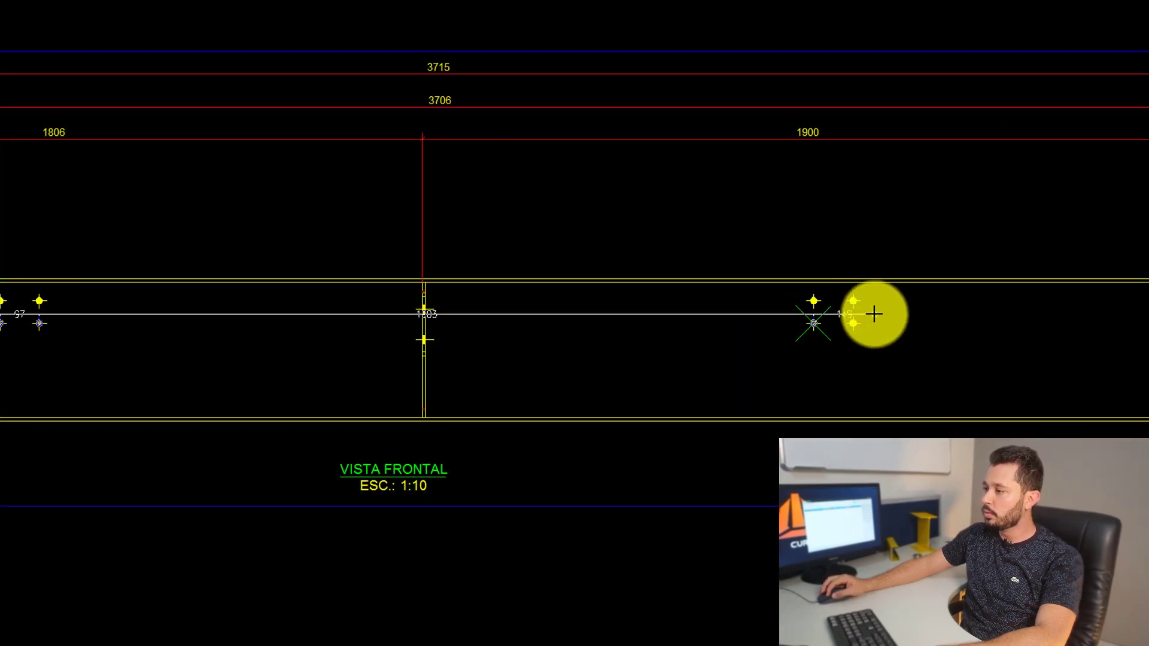
click(853, 302)
middle_drag(862, 321, 370, 325)
click(689, 374)
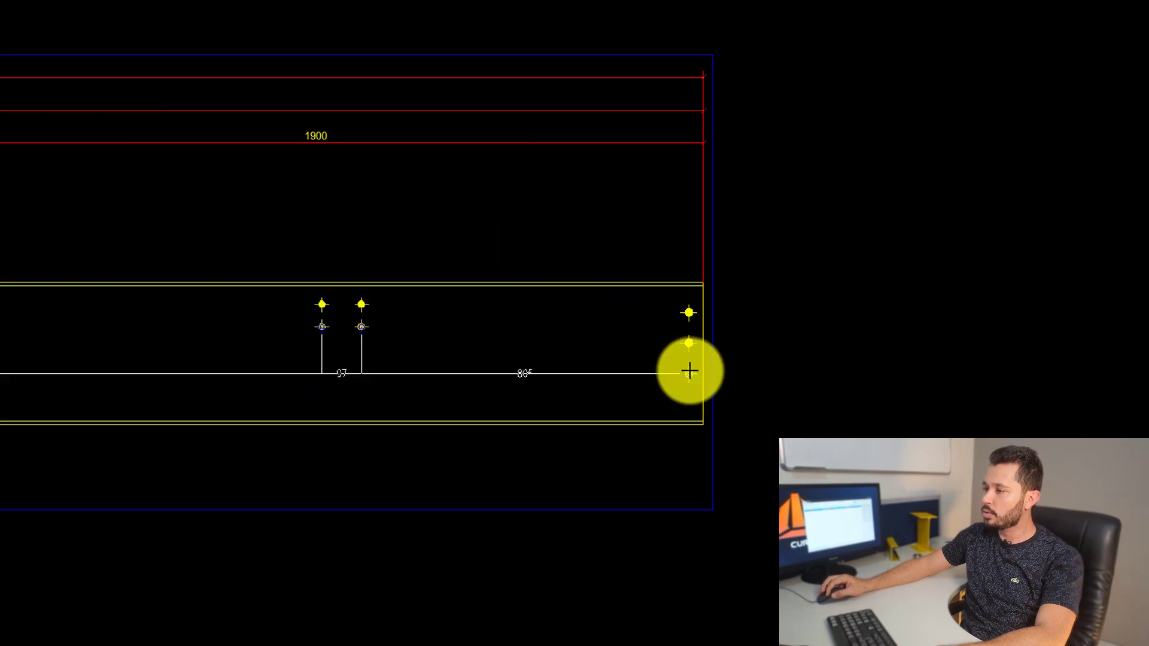
scroll(701, 287, up, 3)
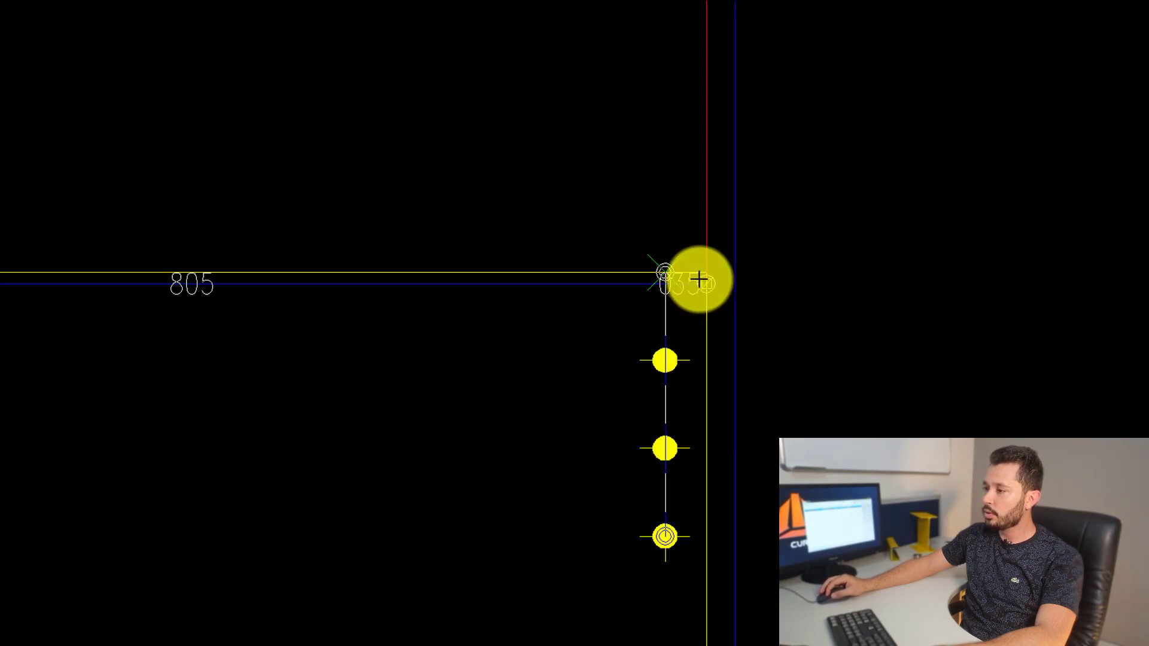
scroll(698, 277, down, 5)
click(611, 211)
Step: Split the 840 dimension into 805 and 35 with an added dimension point
scroll(690, 222, up, 2)
scroll(690, 222, up, 2)
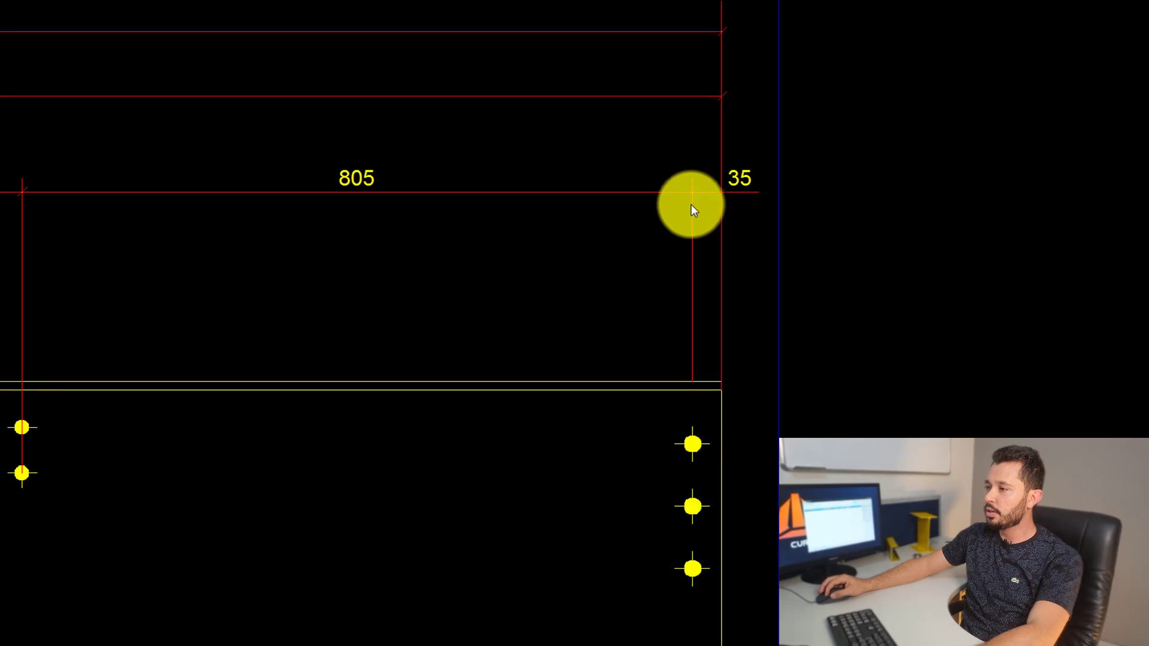
right_click(654, 273)
click(695, 399)
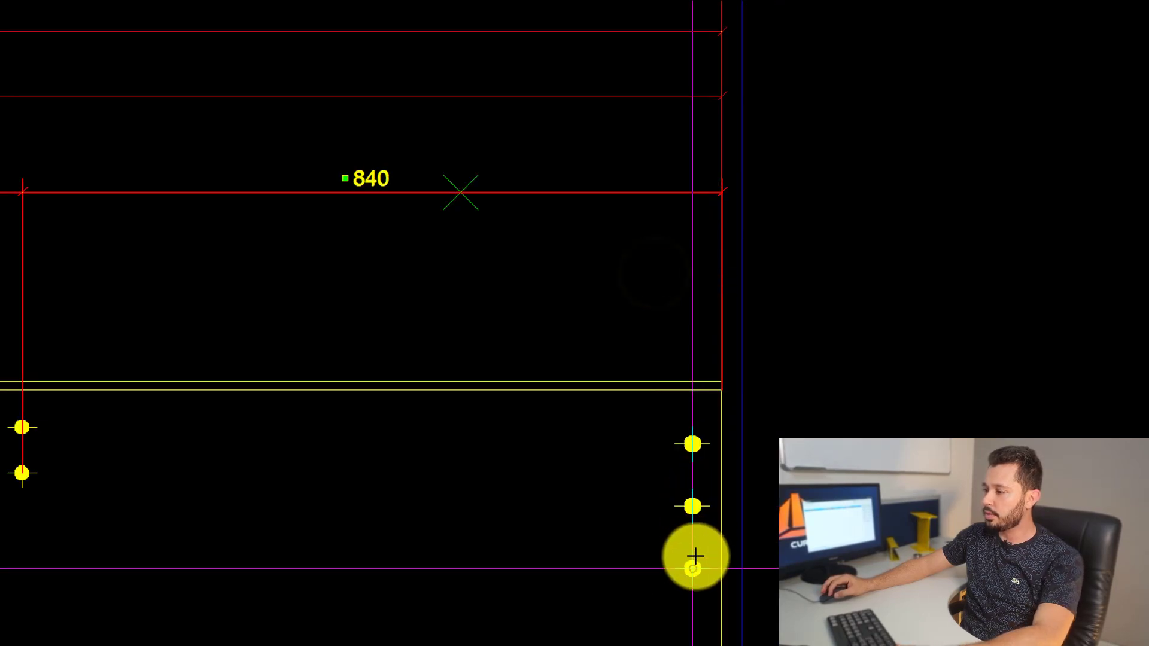
click(693, 567)
scroll(652, 362, down, 5)
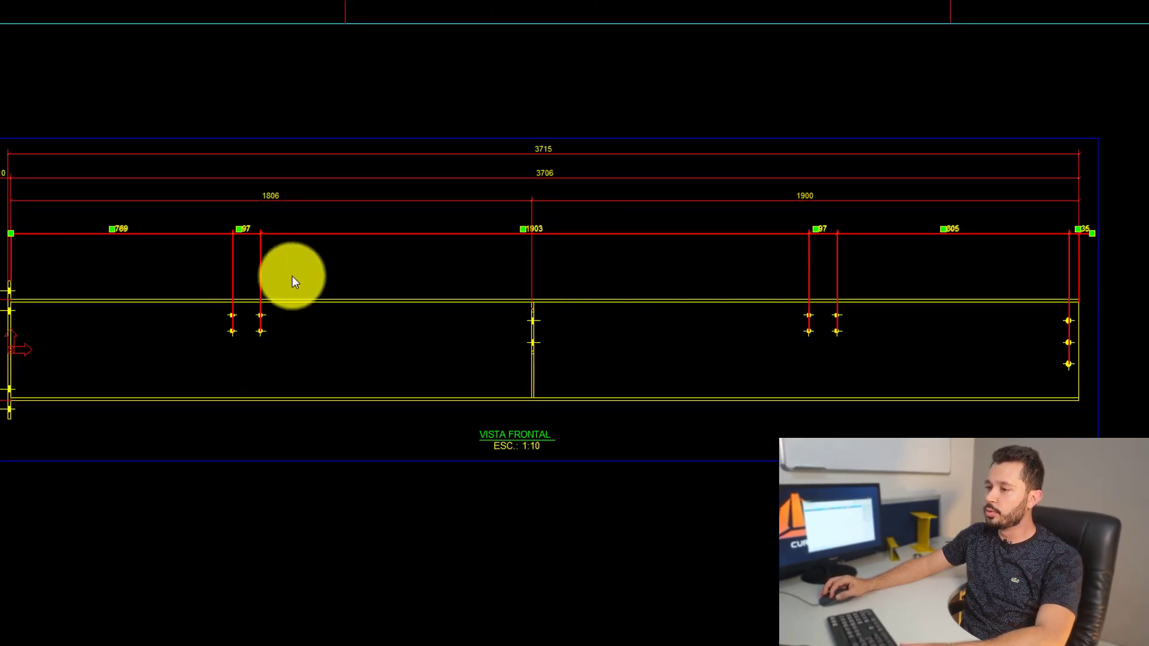
scroll(282, 326, up, 3)
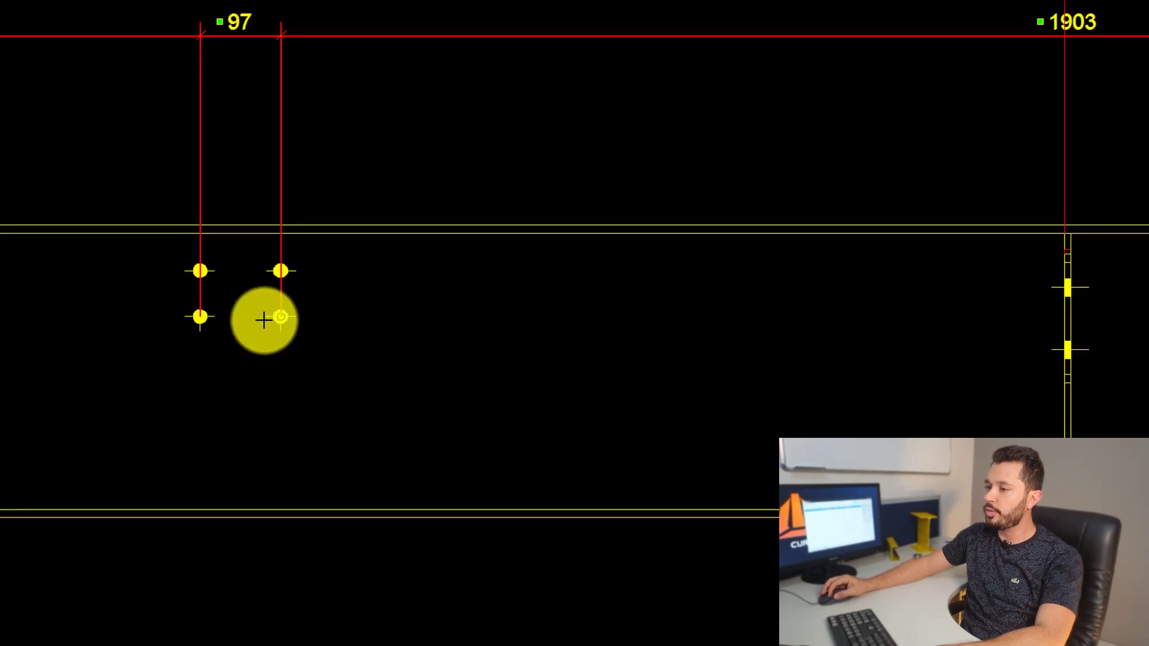
Step: Add vertical 55/55 dimensions beside the left and second bolt-hole pairs
click(200, 271)
click(372, 216)
scroll(395, 184, down, 3)
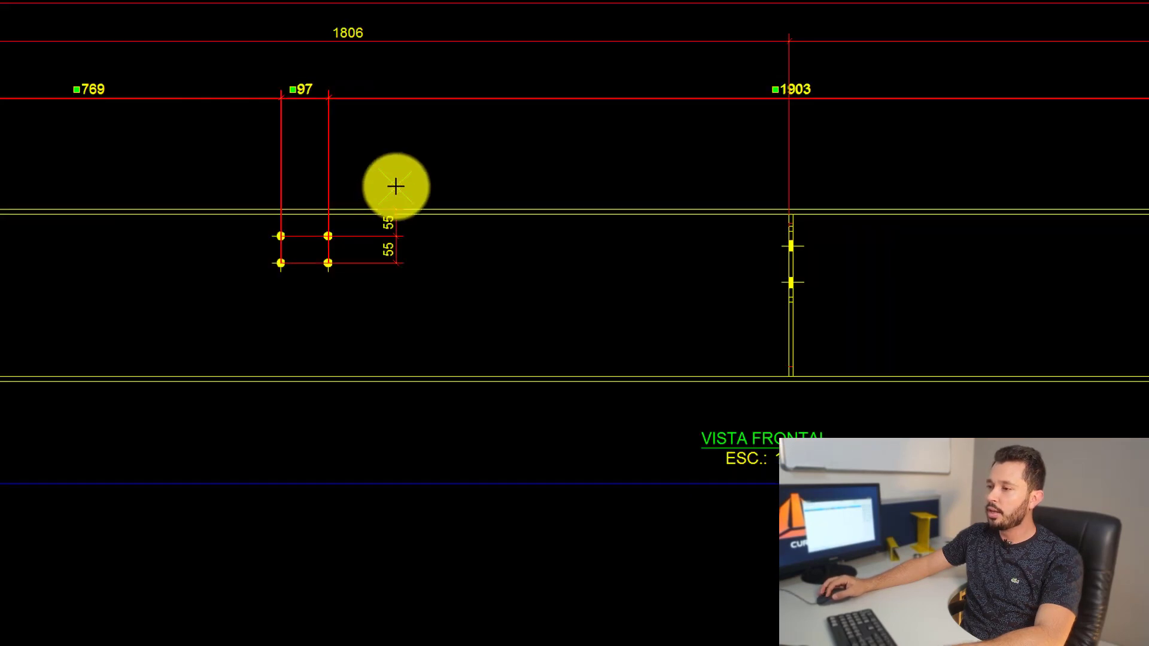
scroll(535, 291, up, 4)
click(502, 273)
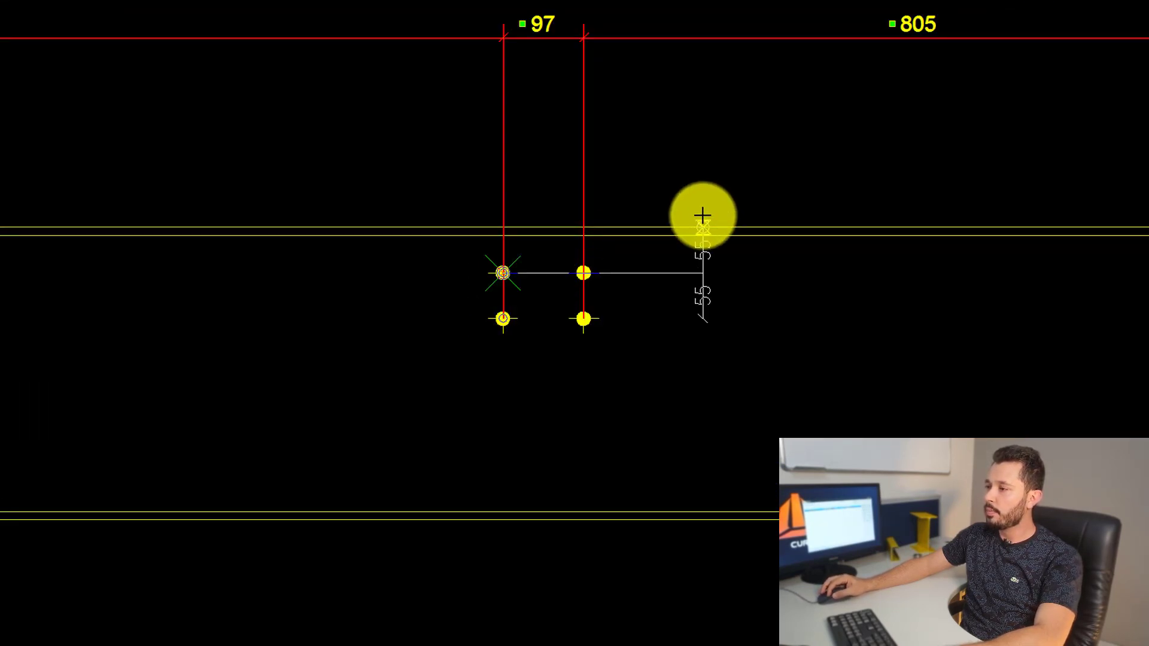
click(699, 191)
scroll(454, 213, down, 3)
scroll(453, 214, up, 3)
Step: Add a vertical 75/75 dimension beside the right-end hole column
click(376, 357)
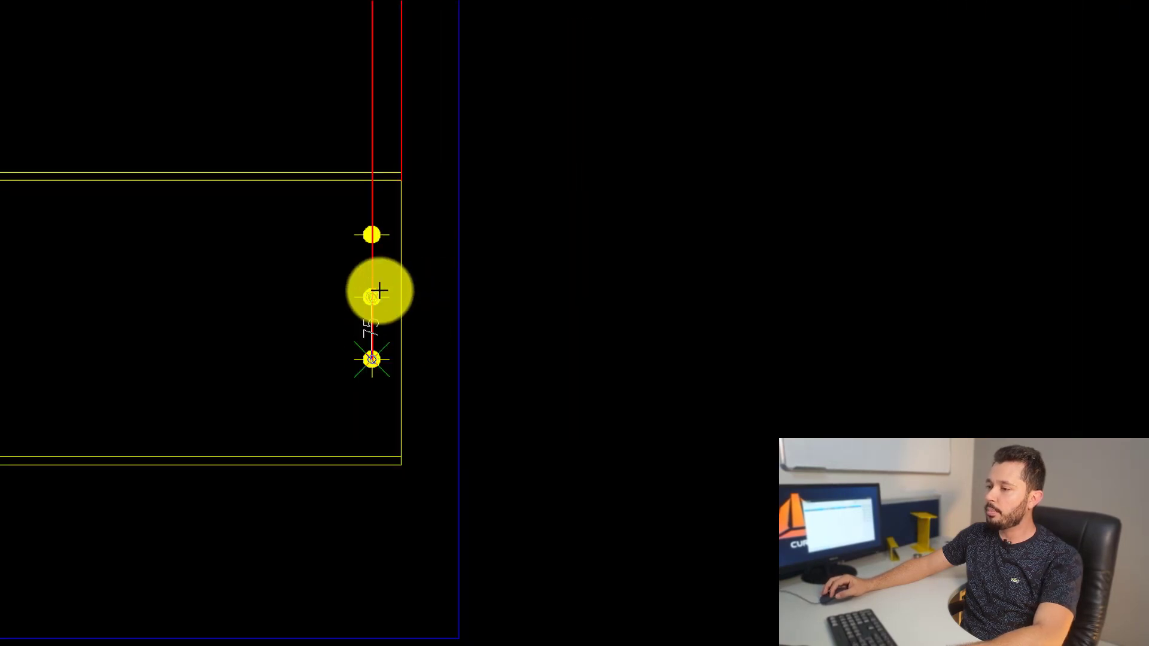
click(377, 295)
click(502, 196)
scroll(515, 203, down, 4)
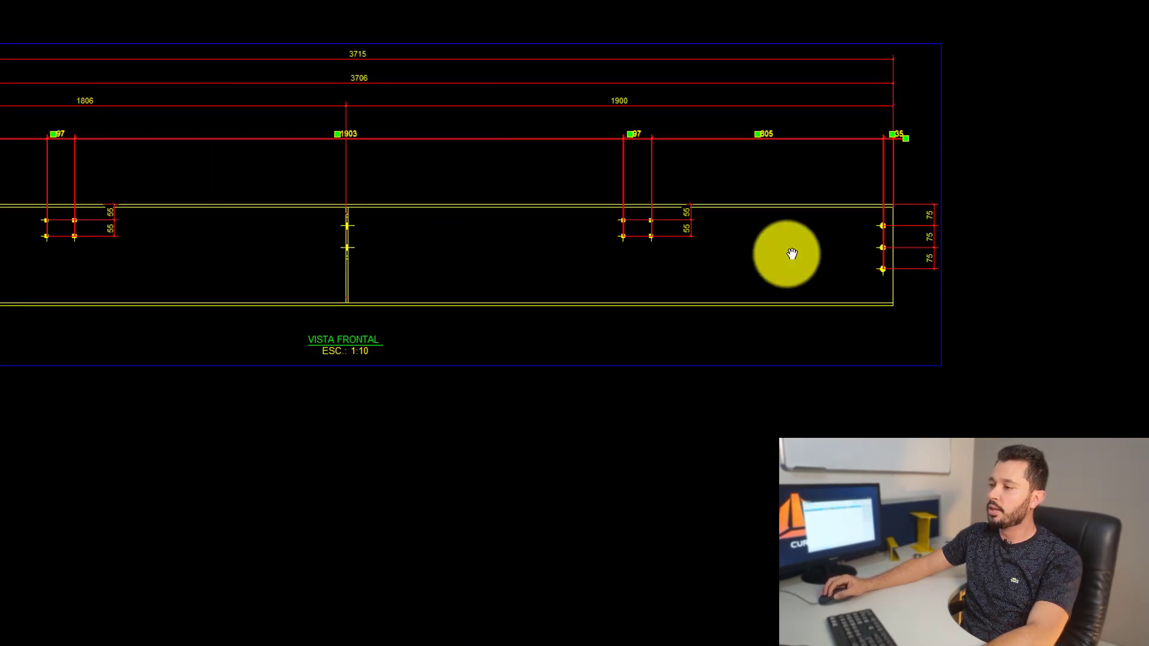
scroll(790, 251, down, 1)
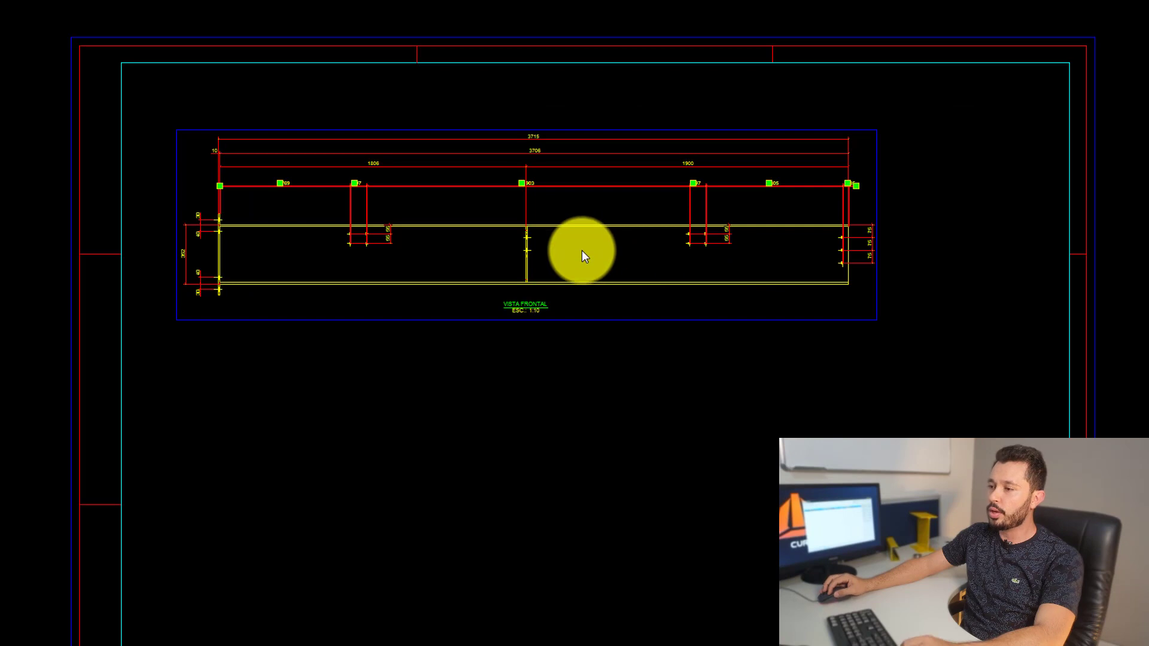
key(Escape)
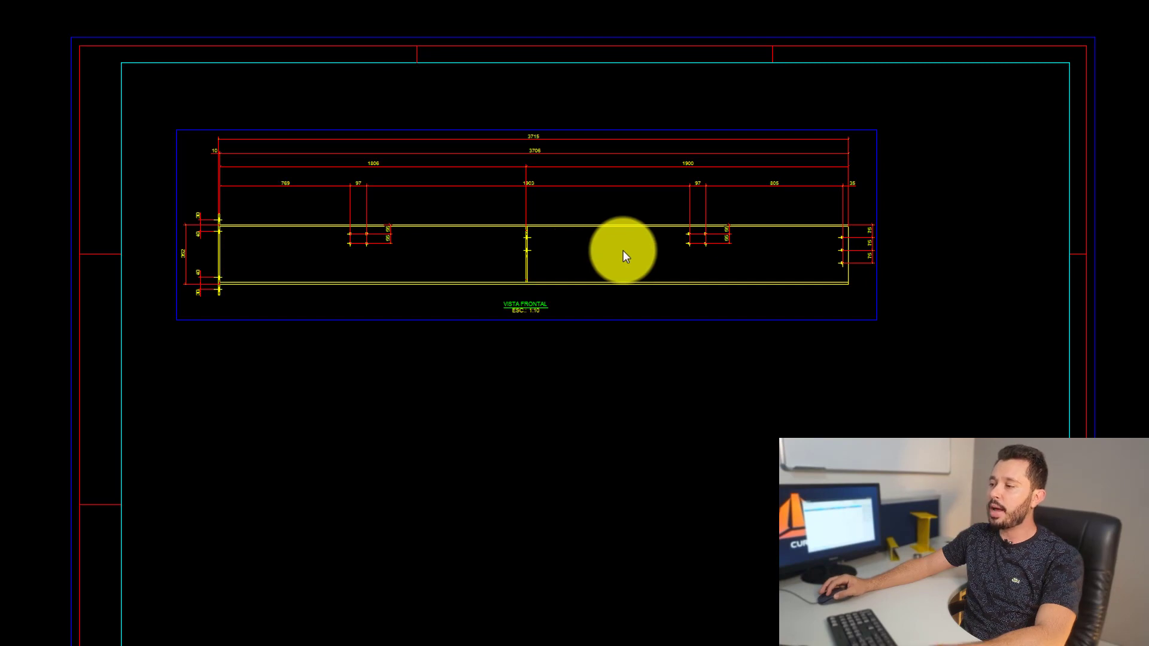
Step: Add the V214 beam part mark and slide it left along the beam
scroll(284, 264, up, 3)
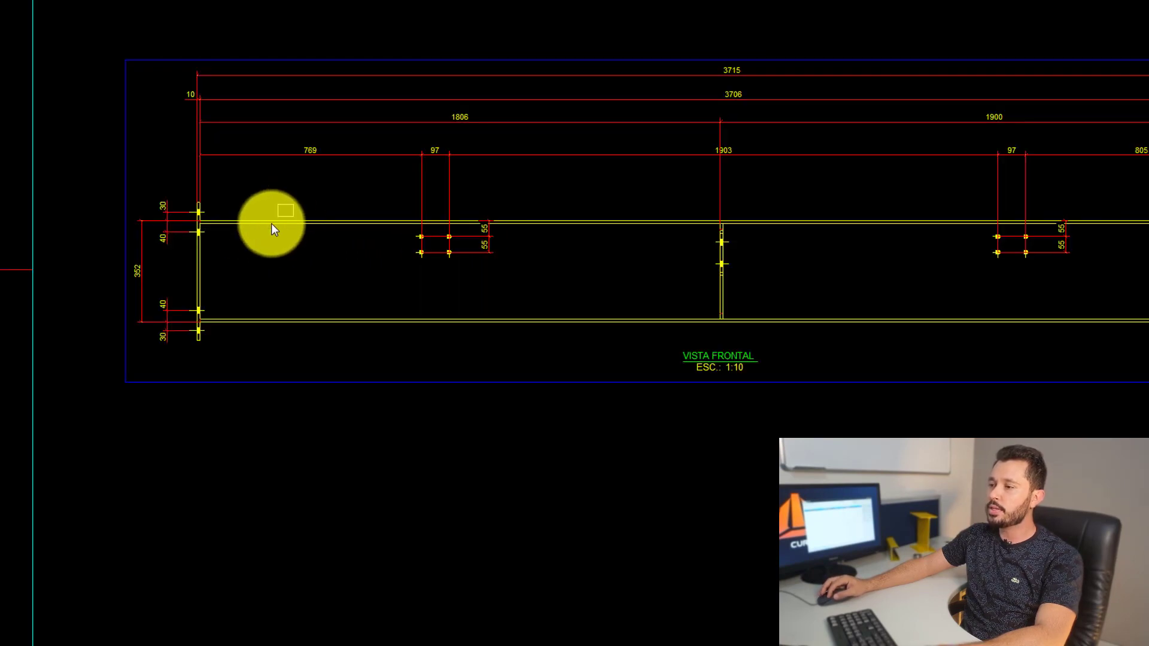
click(267, 246)
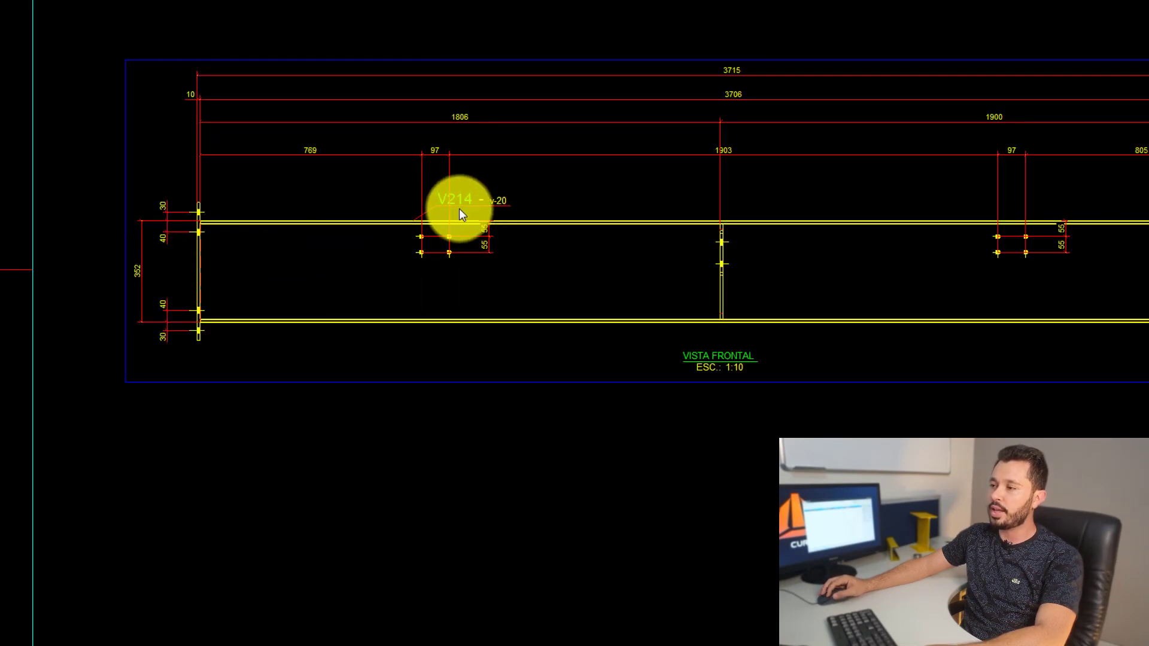
scroll(460, 210, up, 5)
mouse_move(454, 160)
middle_down()
mouse_move(724, 188)
mouse_move(760, 217)
middle_up()
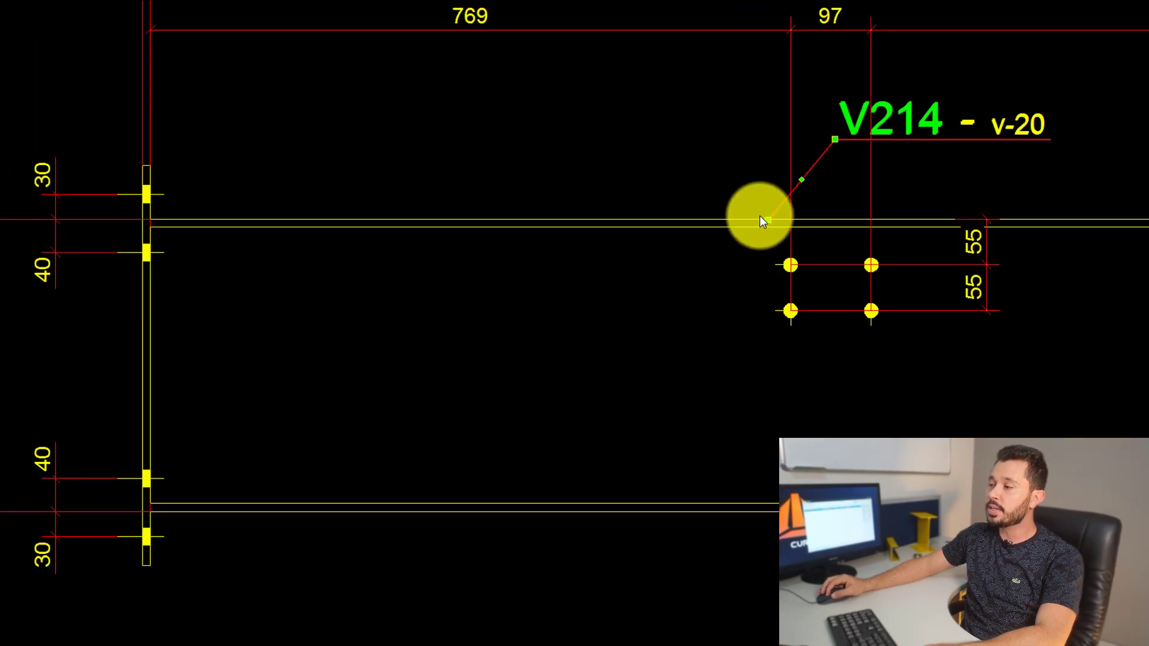
drag(763, 222, 289, 219)
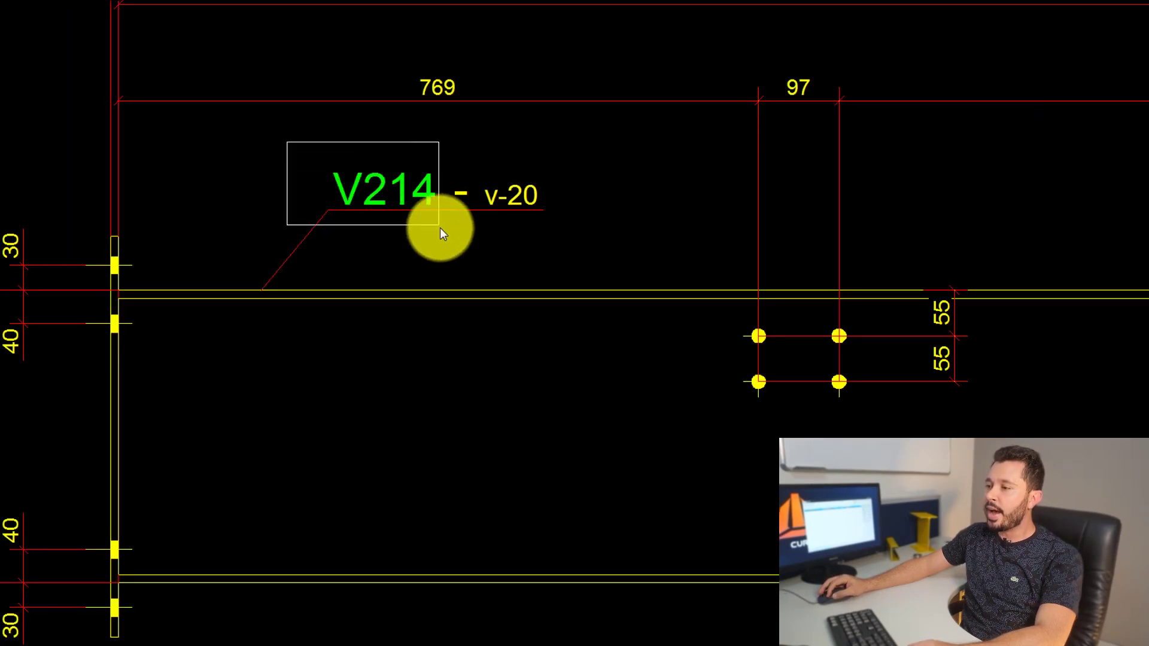
key(Escape)
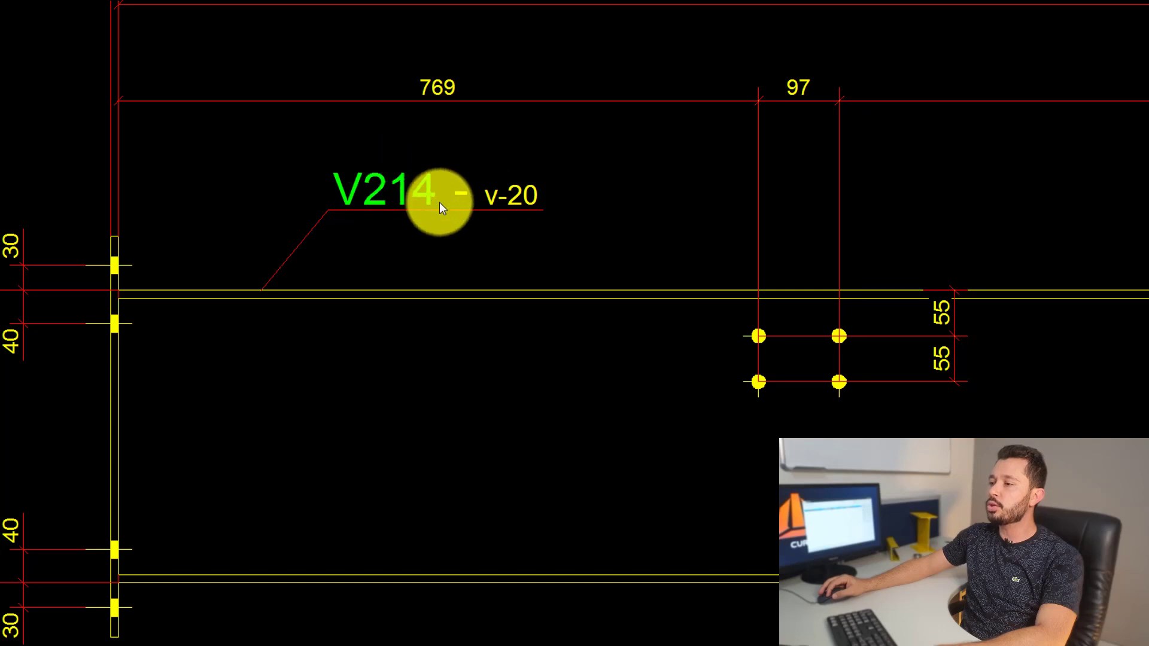
Step: Select the v-20 mark next to the V214 label
scroll(425, 200, up, 8)
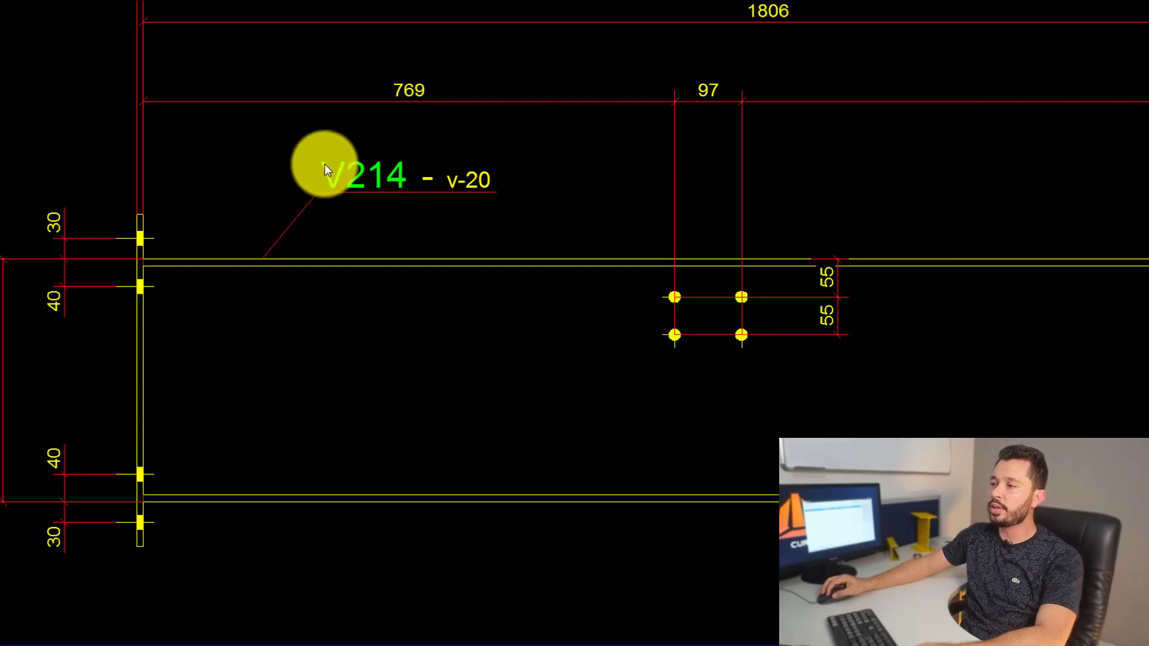
scroll(444, 177, up, 2)
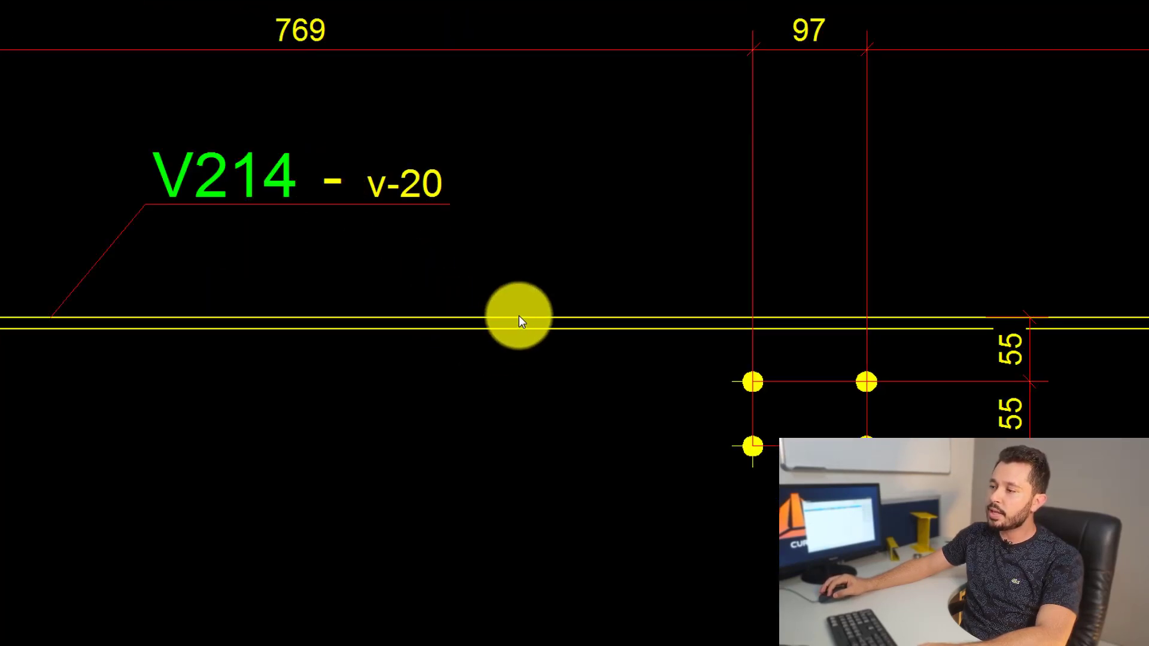
scroll(520, 317, down, 5)
scroll(590, 317, up, 2)
scroll(495, 311, up, 3)
scroll(479, 263, up, 2)
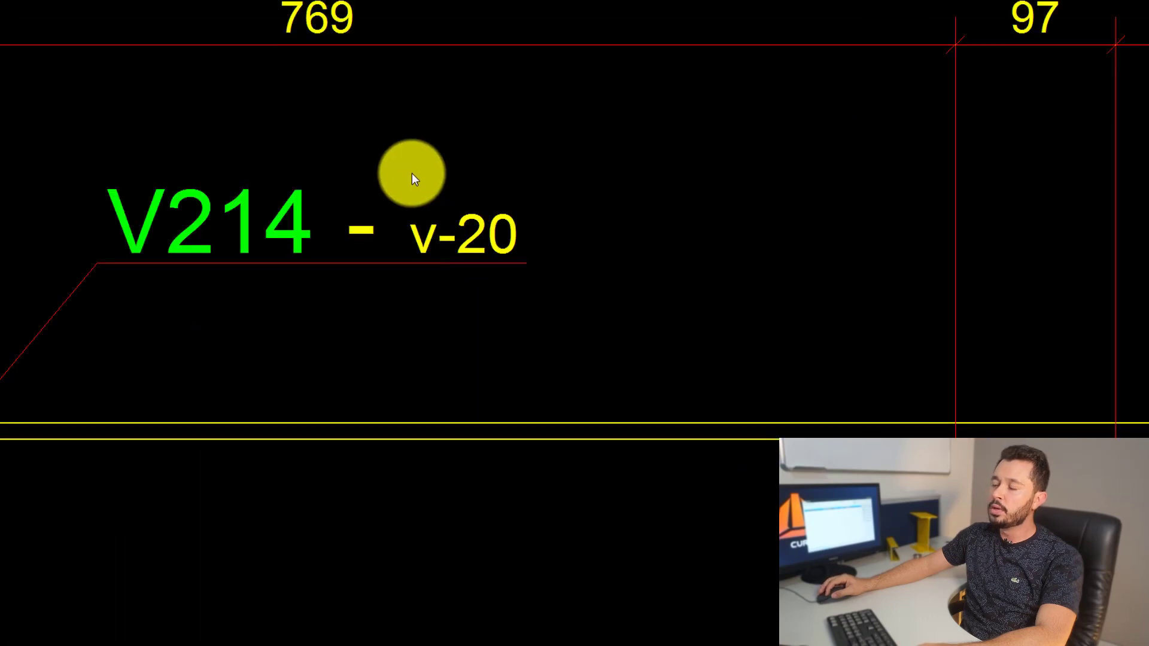
drag(411, 174, 551, 307)
scroll(487, 249, down, 5)
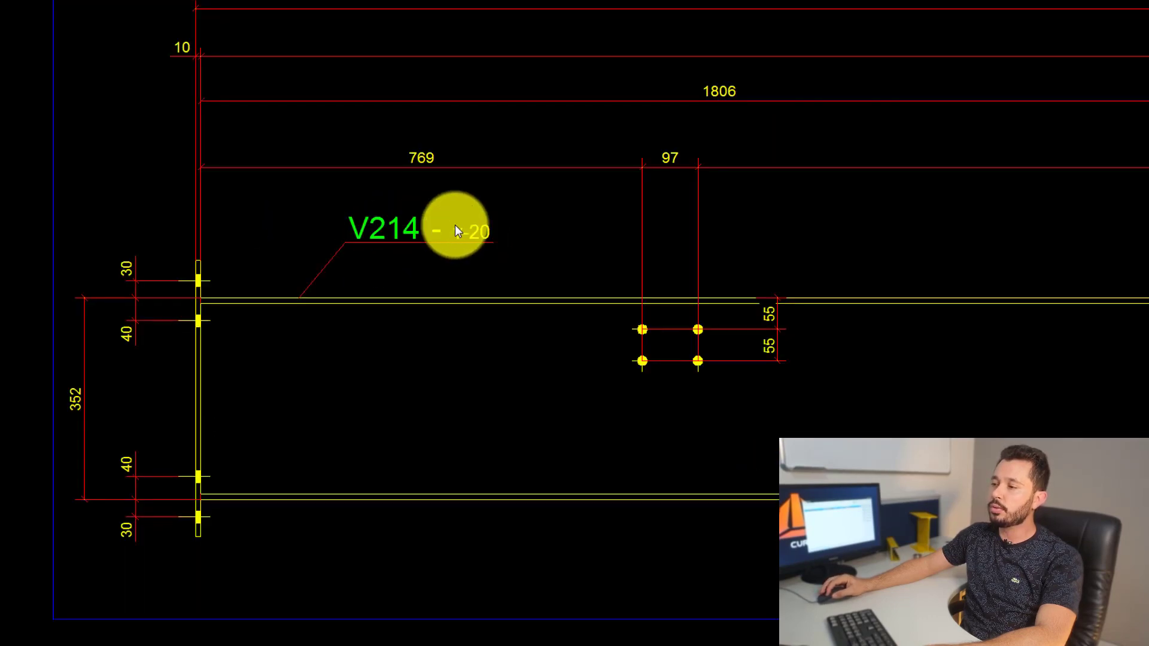
Step: Attach a v-40 part mark to the left end plate
click(200, 361)
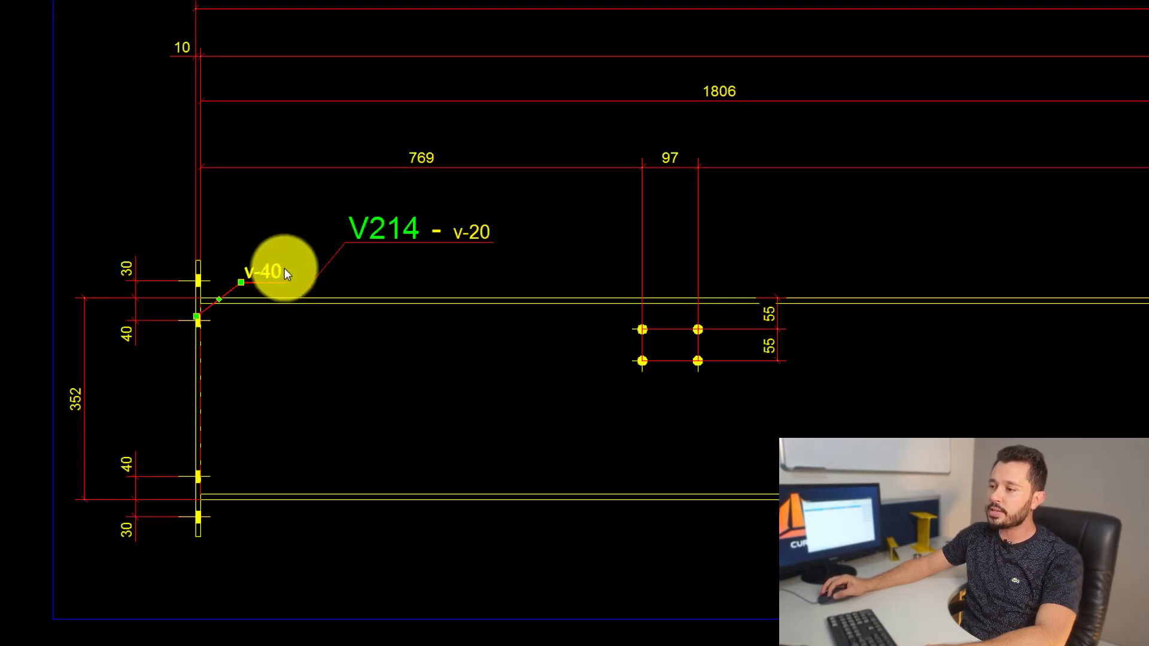
scroll(162, 251, up, 2)
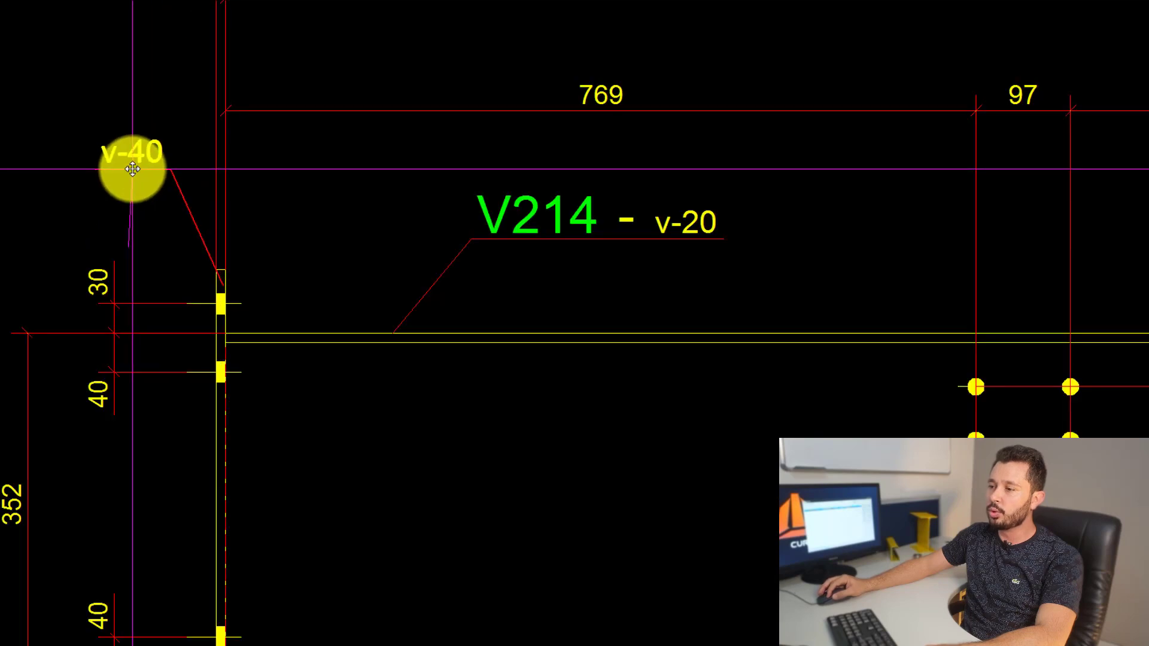
scroll(123, 194, down, 3)
mouse_move(123, 194)
middle_down()
mouse_move(239, 287)
mouse_move(192, 326)
middle_up()
Step: Add a v-24 A.L. part mark to the middle stiffener at 1903
scroll(192, 326, up, 3)
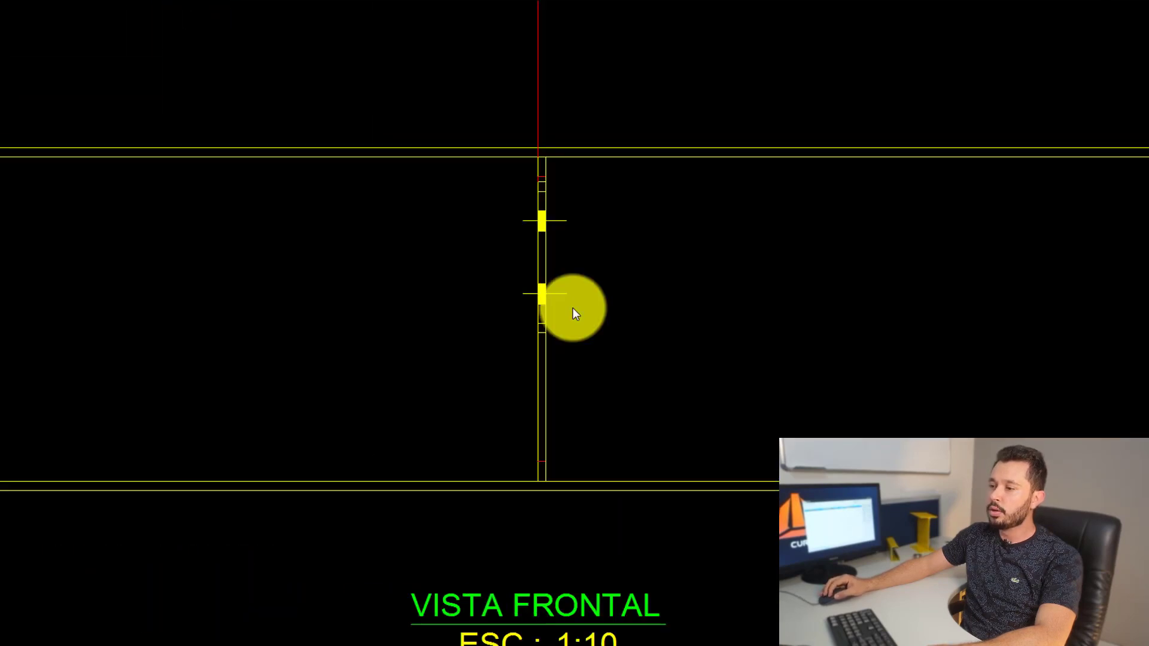
scroll(573, 308, up, 2)
scroll(497, 238, down, 2)
click(608, 239)
scroll(608, 239, down, 3)
middle_drag(546, 197, 538, 237)
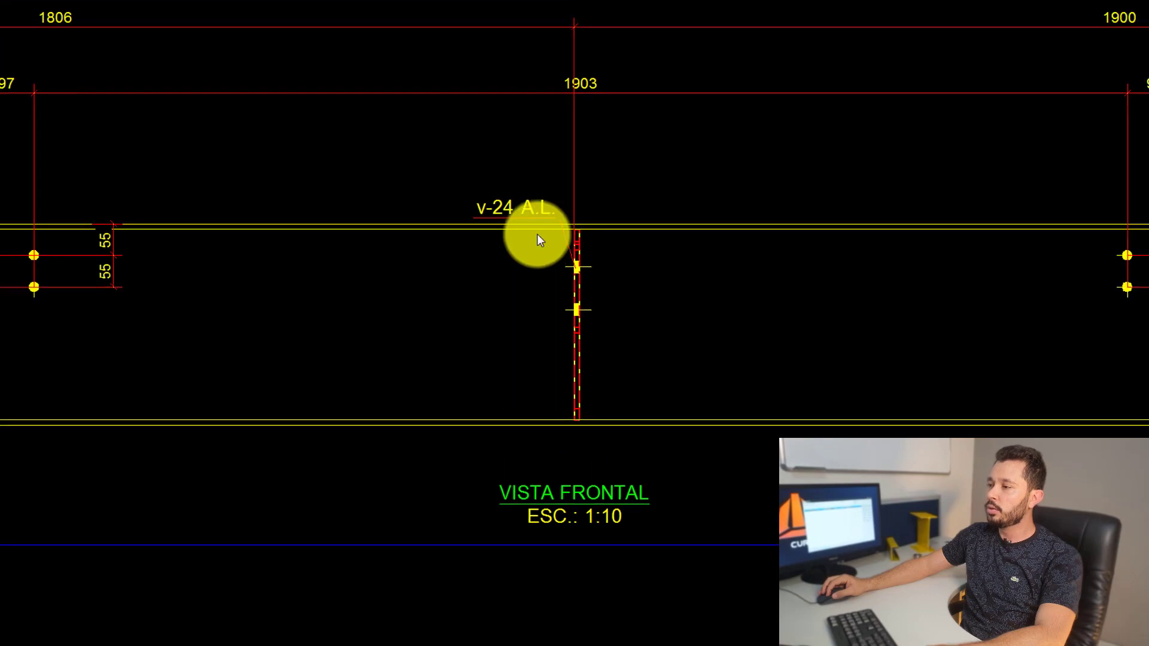
scroll(576, 266, up, 2)
scroll(577, 264, up, 3)
Step: Move the v-24 A.L. label up and left above the beam
click(473, 177)
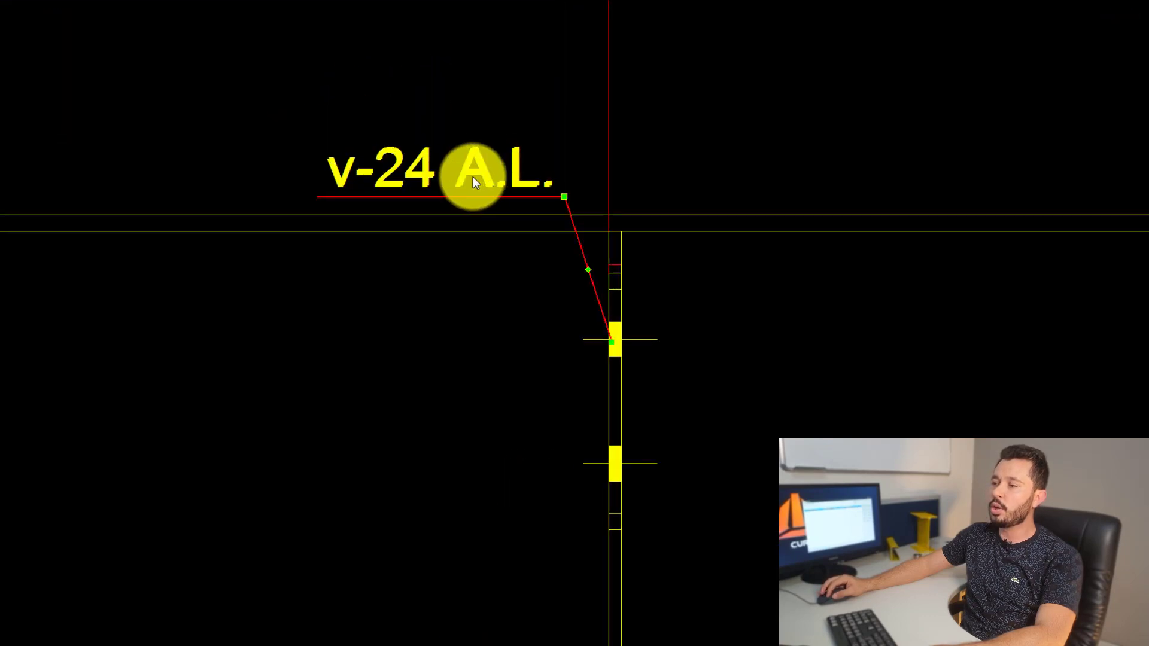
drag(473, 177, 373, 85)
scroll(402, 157, down, 5)
scroll(403, 157, up, 5)
key(Escape)
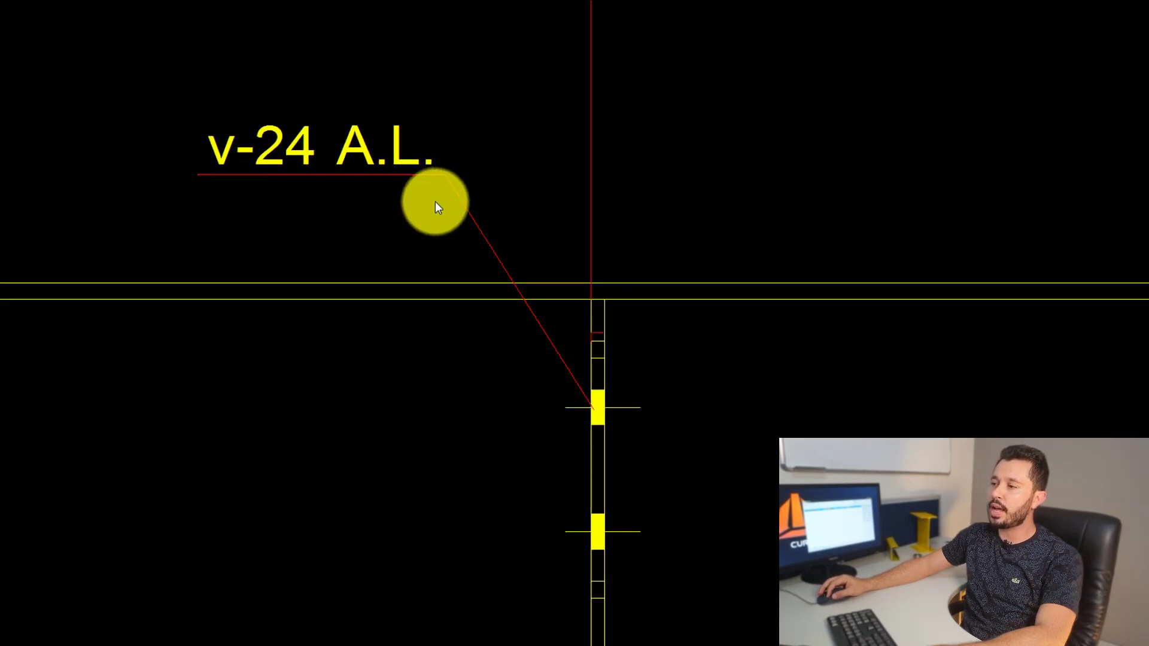
Step: Reselect the v-24 A.L. mark, then pan back to the beam's left end
scroll(436, 201, down, 5)
scroll(495, 289, up, 4)
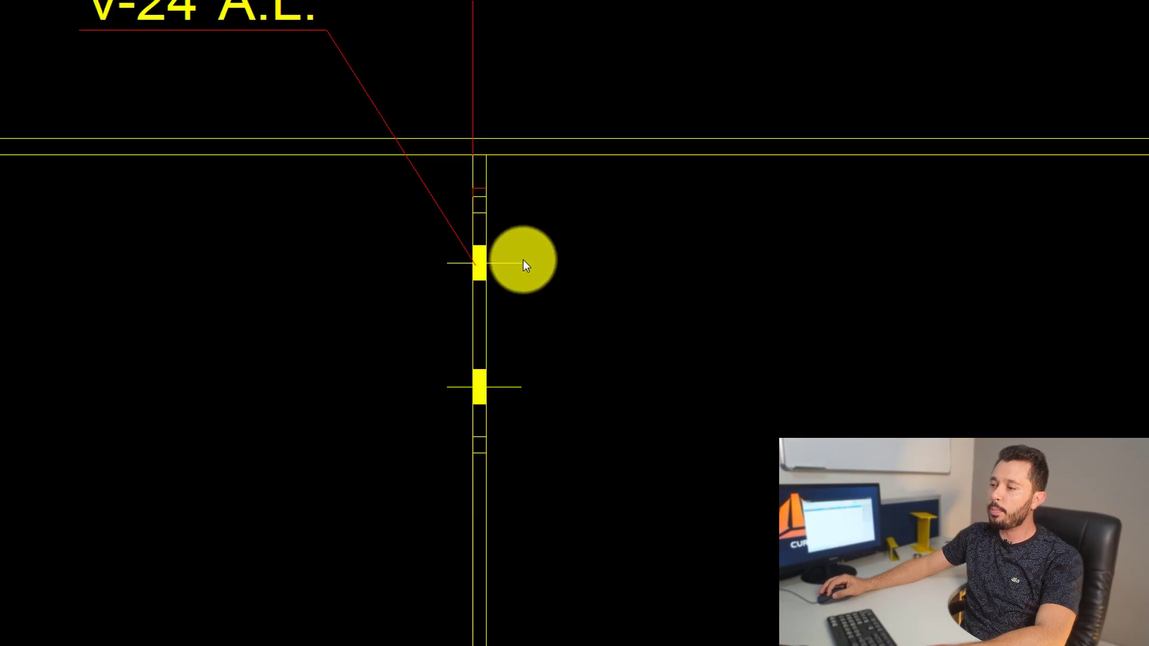
scroll(523, 259, down, 2)
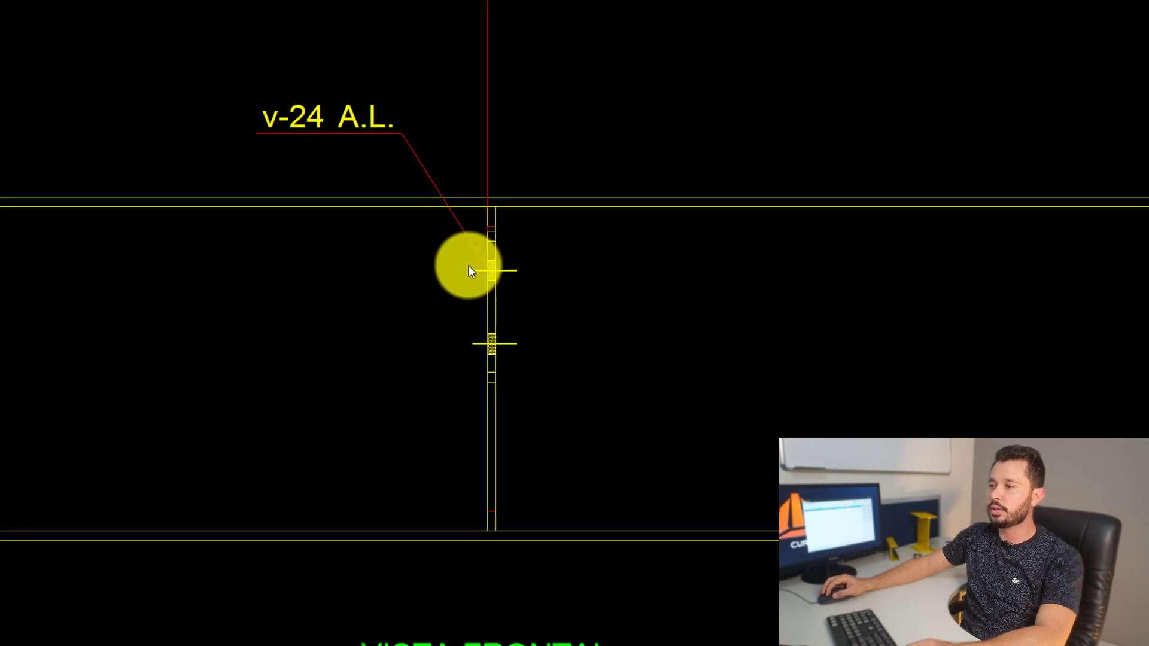
scroll(496, 245, down, 5)
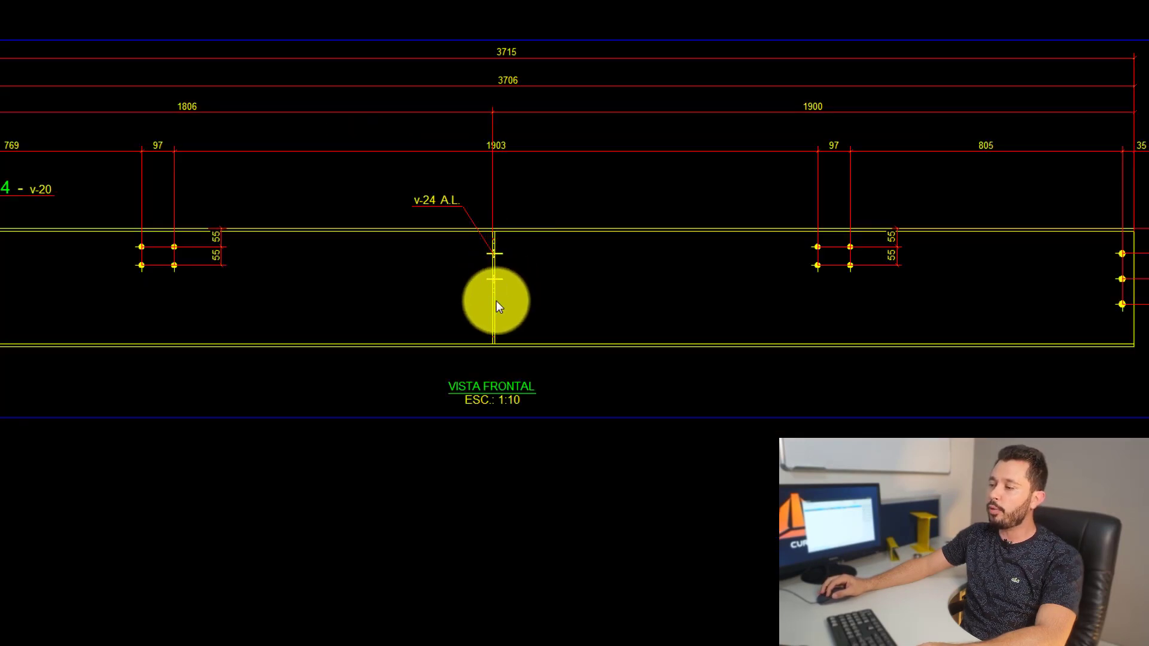
scroll(454, 213, up, 3)
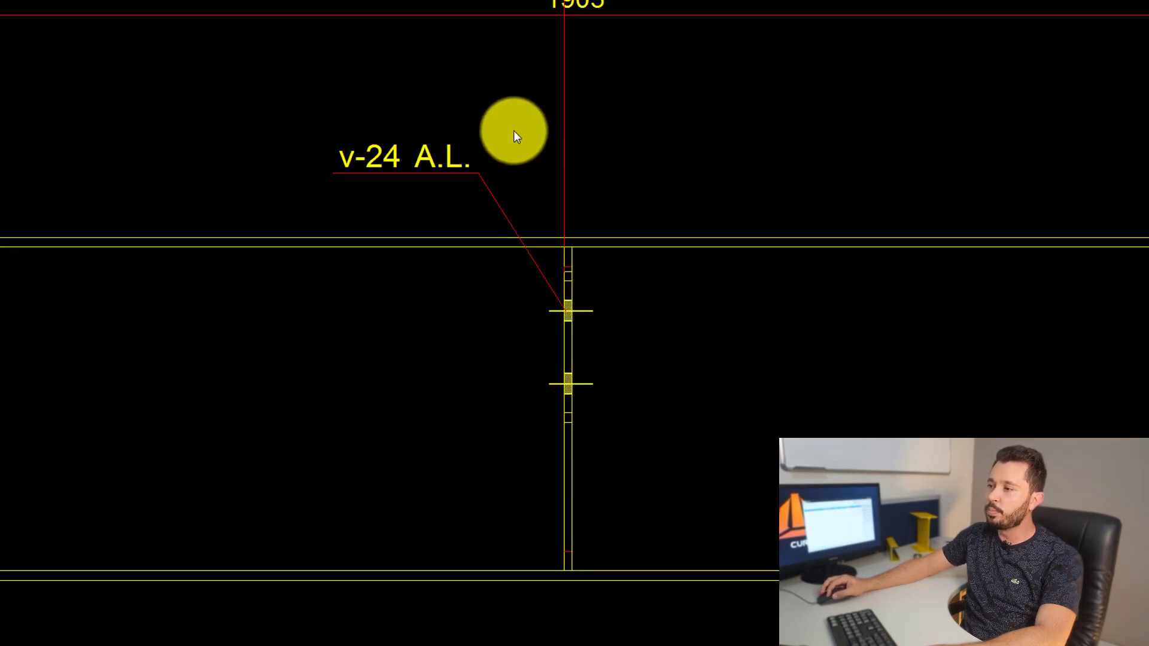
scroll(448, 117, up, 2)
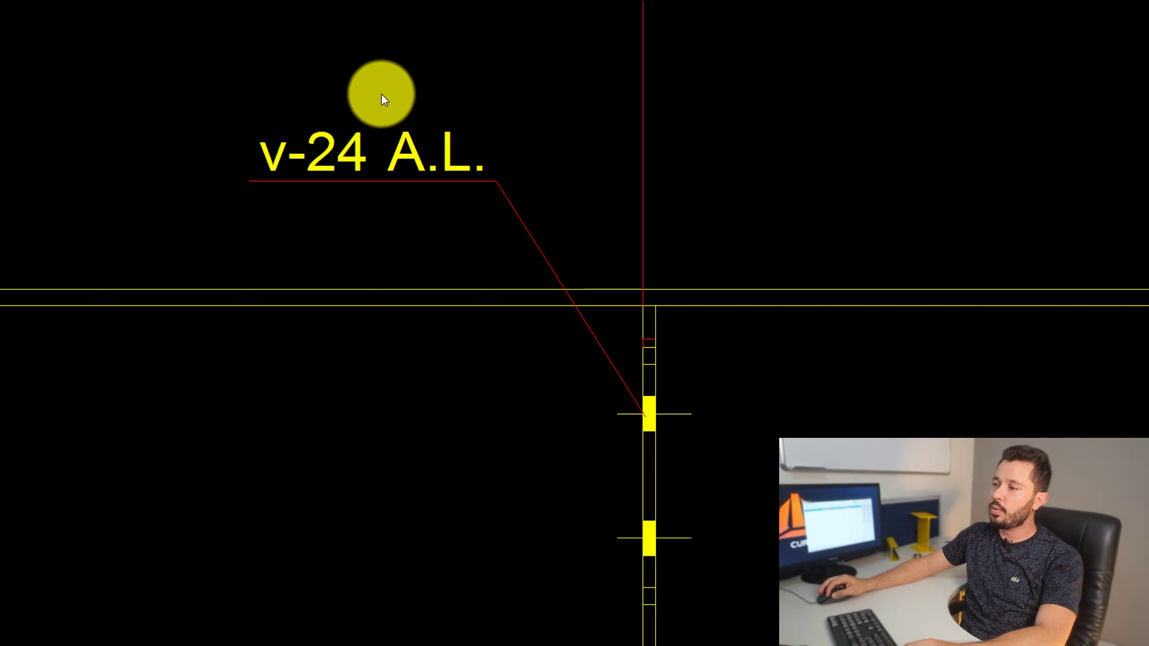
drag(382, 95, 555, 209)
scroll(400, 183, down, 3)
scroll(400, 180, down, 2)
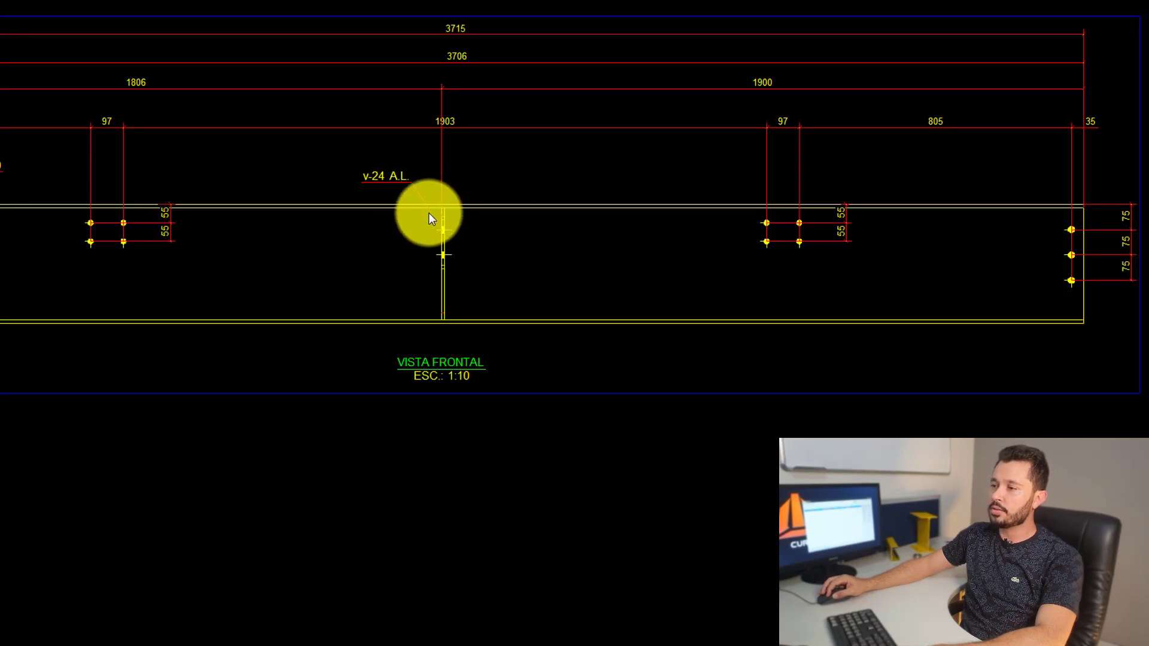
scroll(388, 251, down, 3)
scroll(372, 188, up, 3)
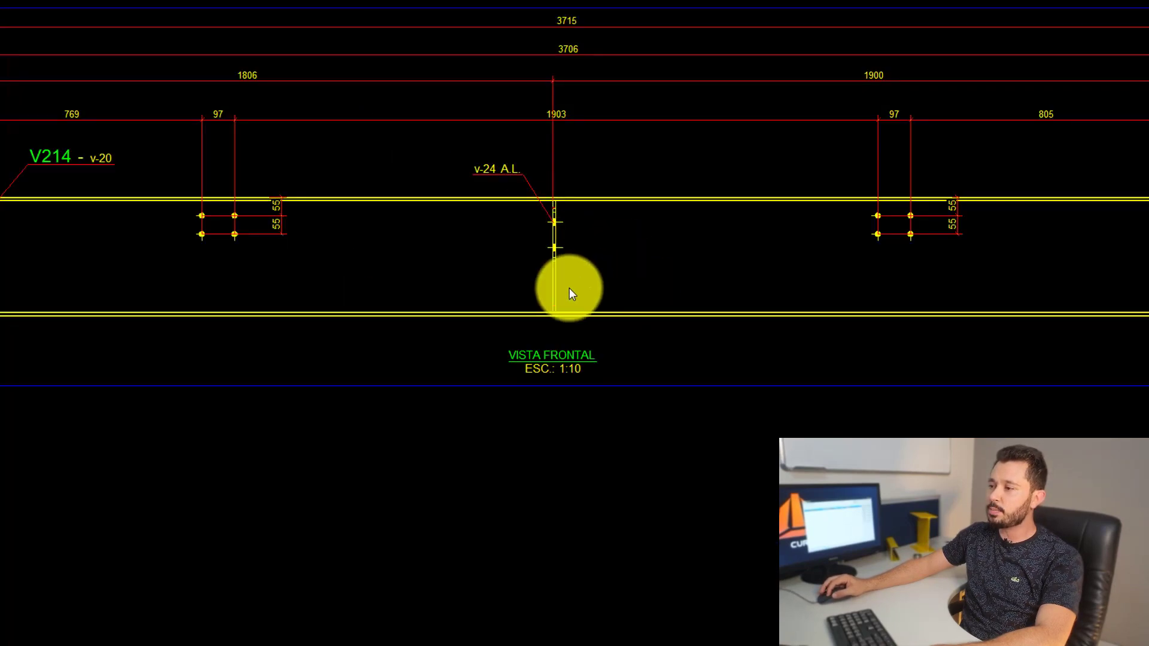
middle_drag(569, 289, 601, 293)
scroll(600, 293, down, 1)
scroll(168, 257, up, 1)
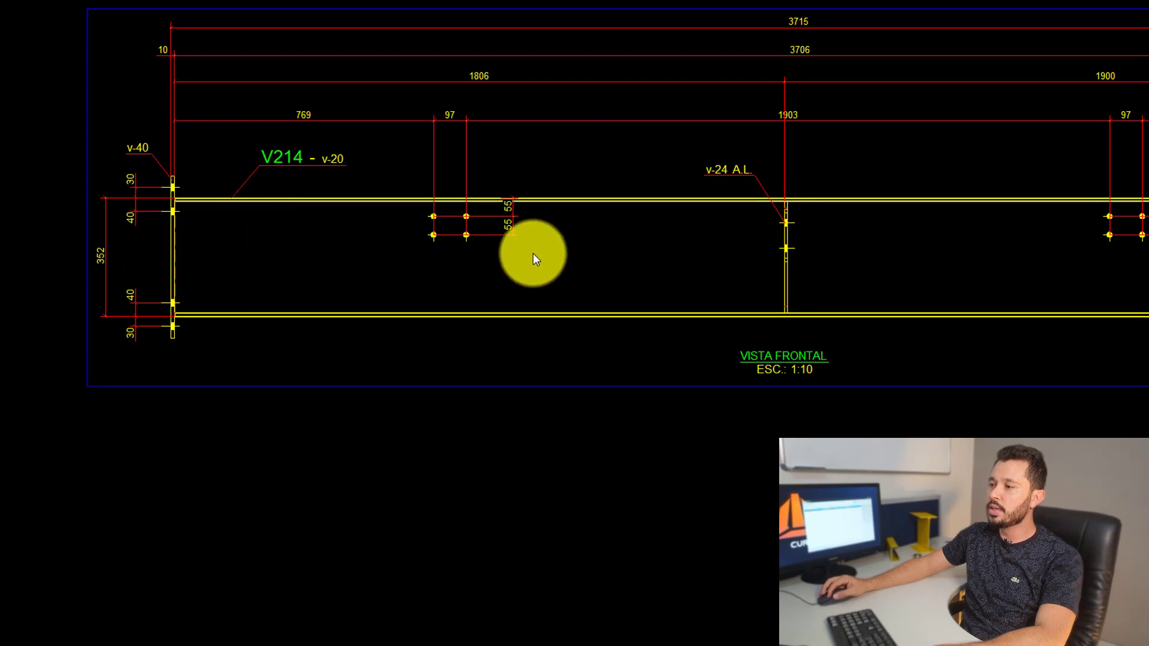
Step: Move the Ø18 hole labels above their holes and add a hole-size mark to the right-end holes
drag(489, 254, 434, 241)
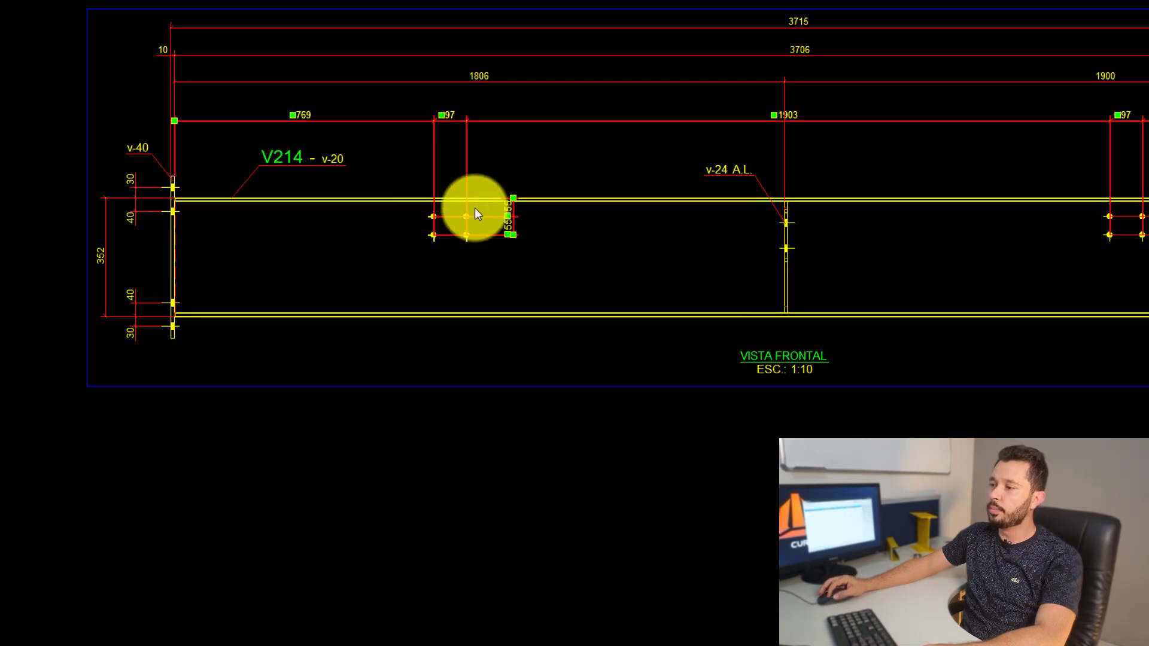
key(Escape)
scroll(476, 189, up, 2)
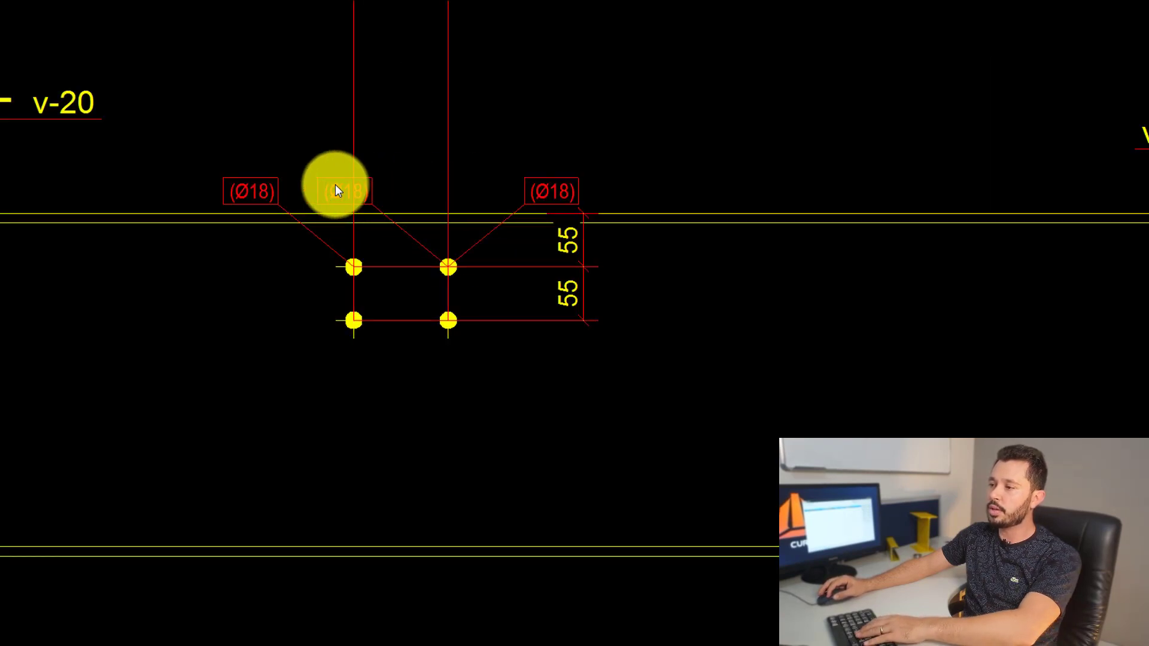
click(567, 208)
click(525, 204)
click(511, 149)
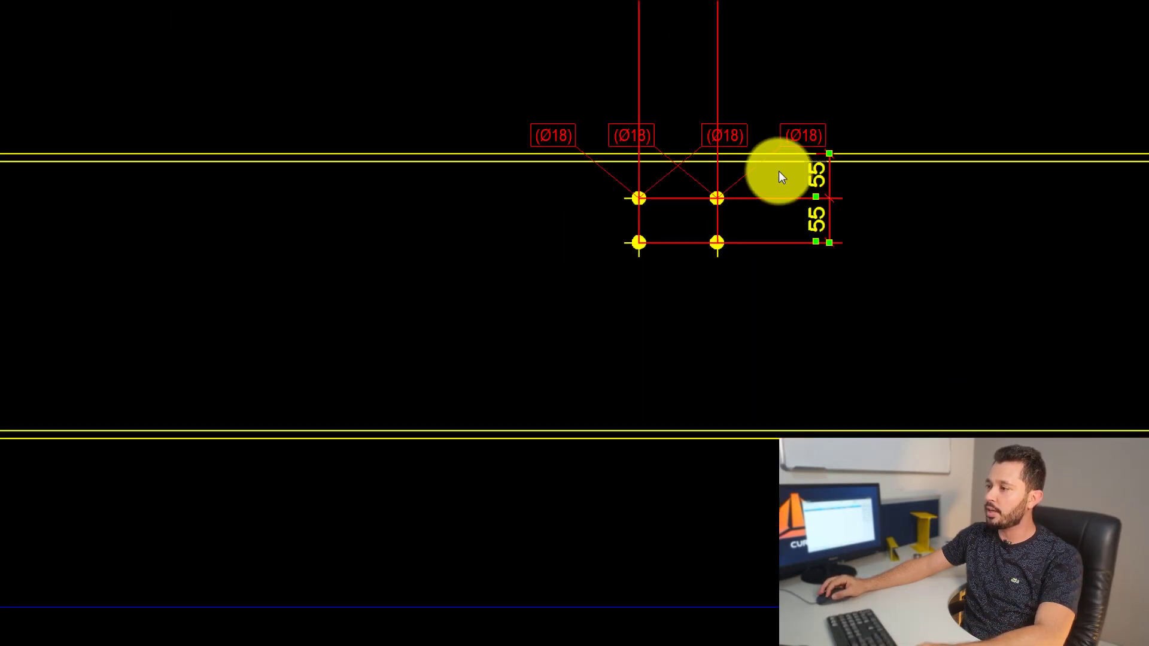
click(555, 131)
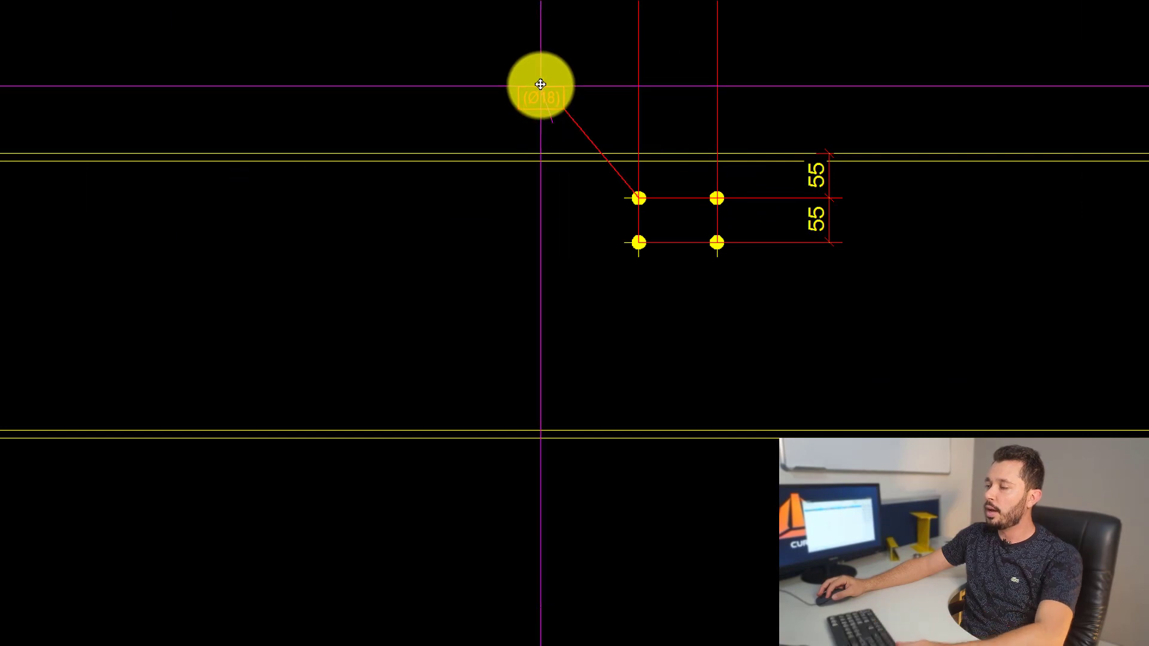
click(632, 257)
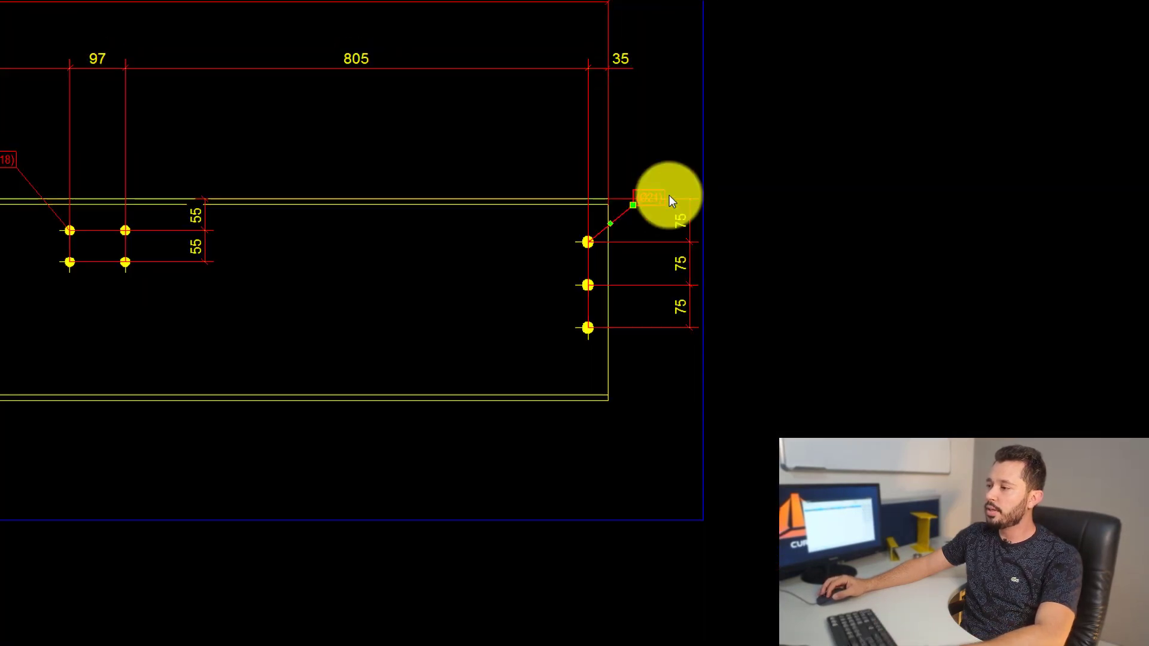
click(675, 118)
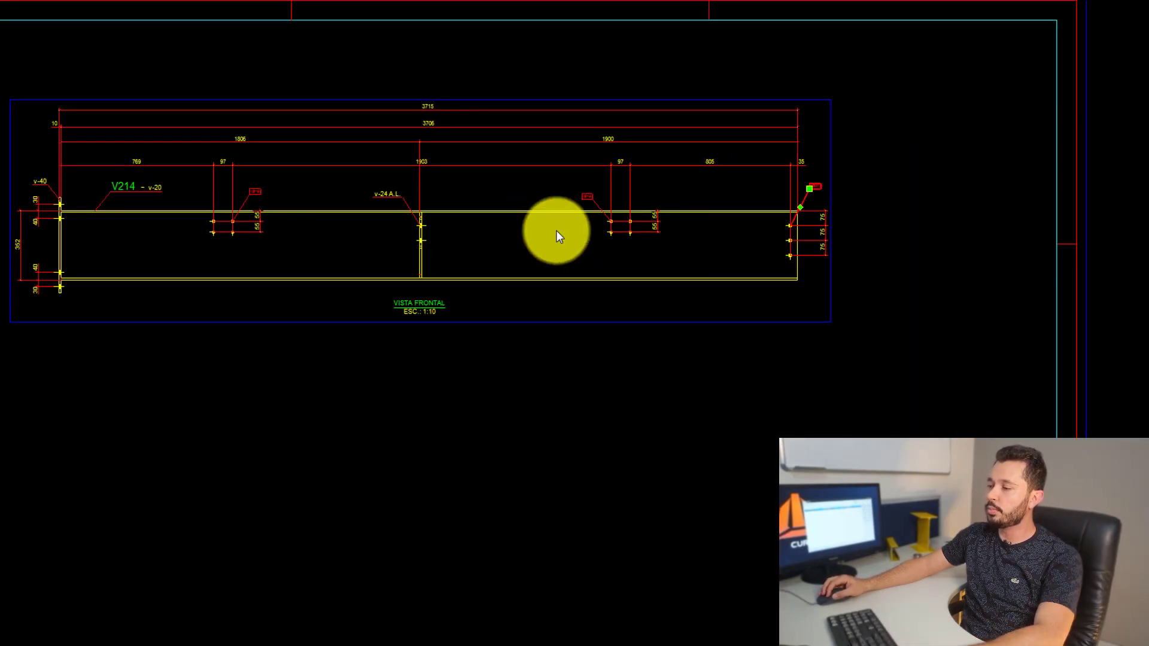
scroll(778, 256, down, 3)
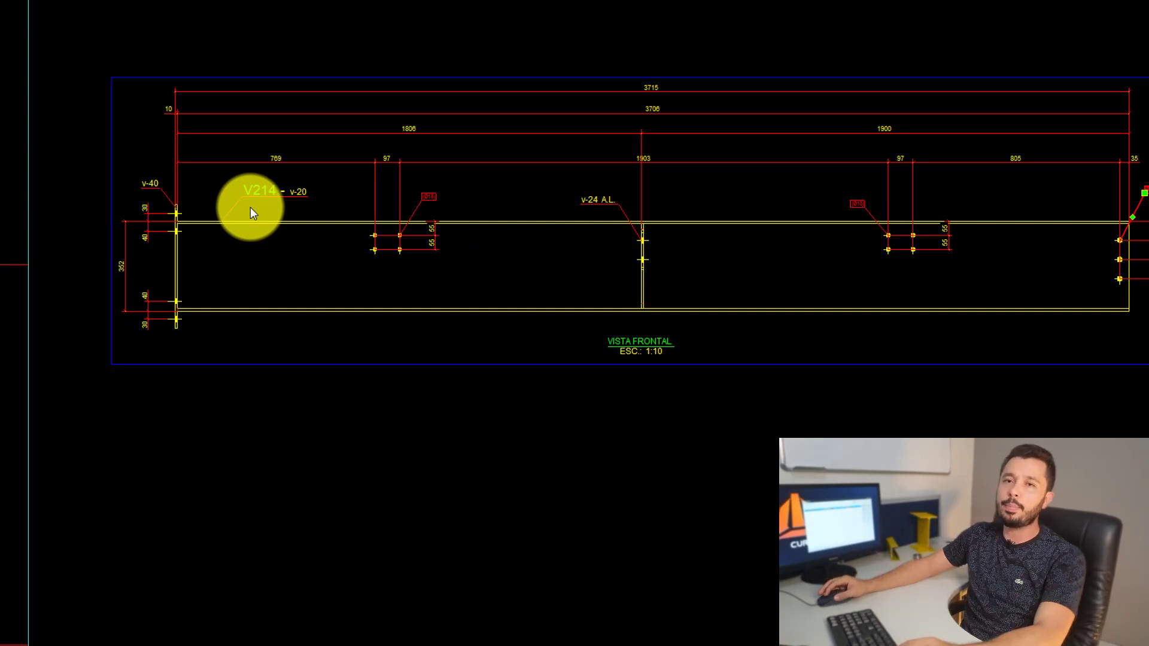
middle_drag(341, 249, 275, 321)
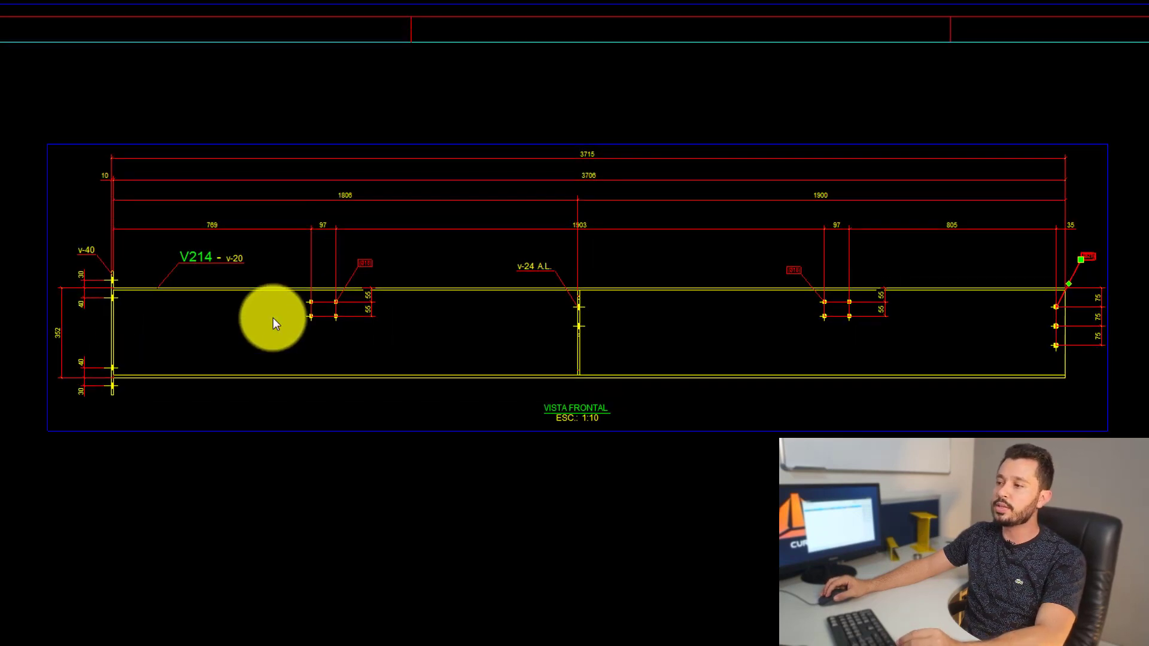
scroll(275, 320, down, 2)
middle_drag(476, 365, 460, 327)
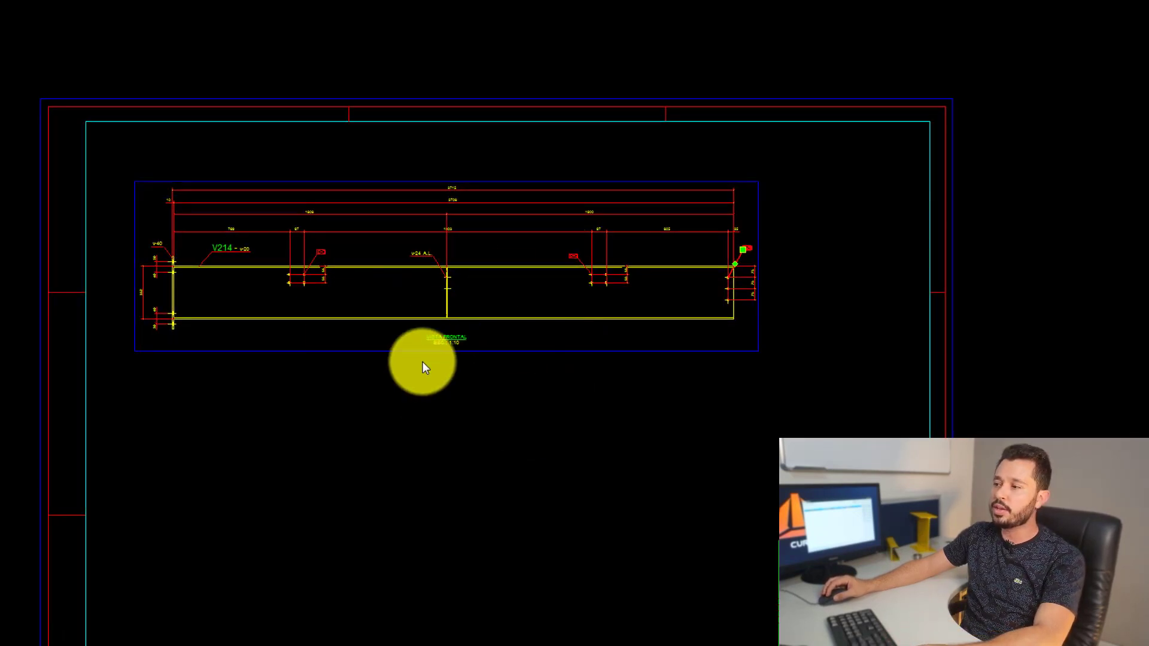
scroll(268, 299, up, 2)
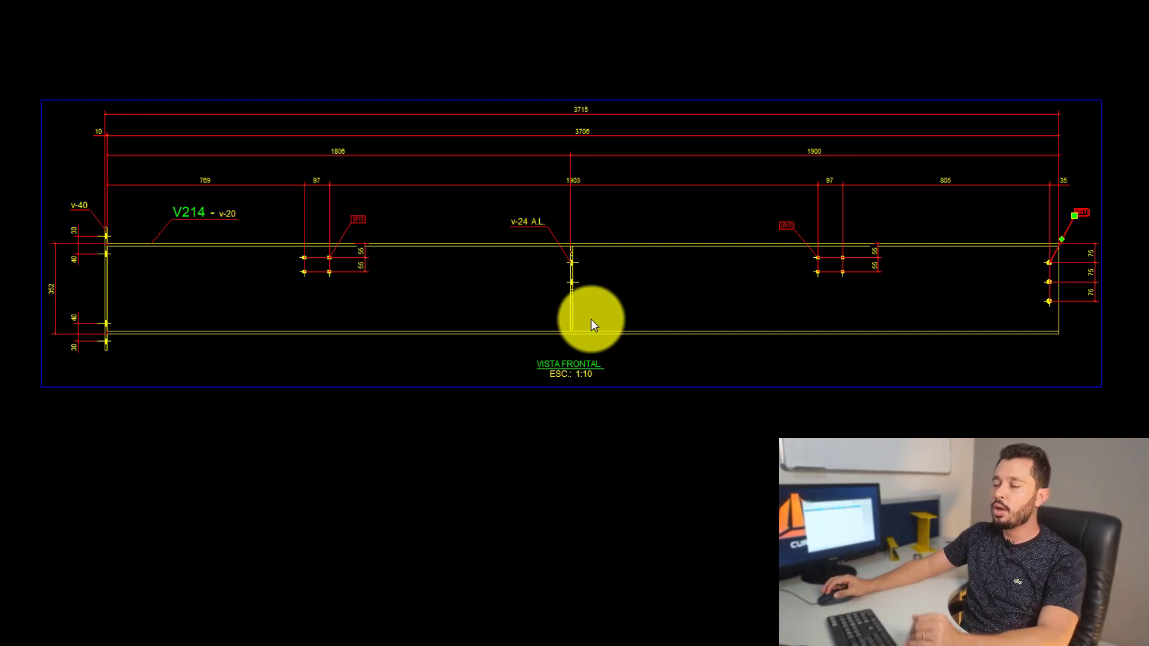
Step: Place section A-A of the left end plate below the front view
middle_drag(310, 347, 434, 344)
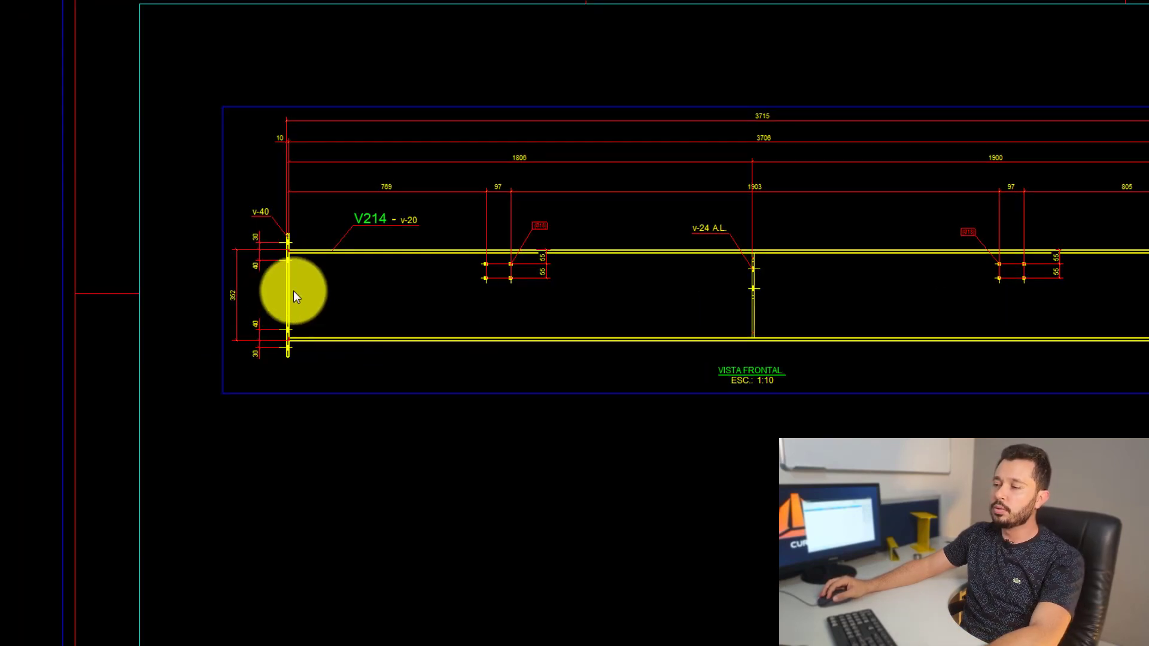
scroll(291, 322, up, 5)
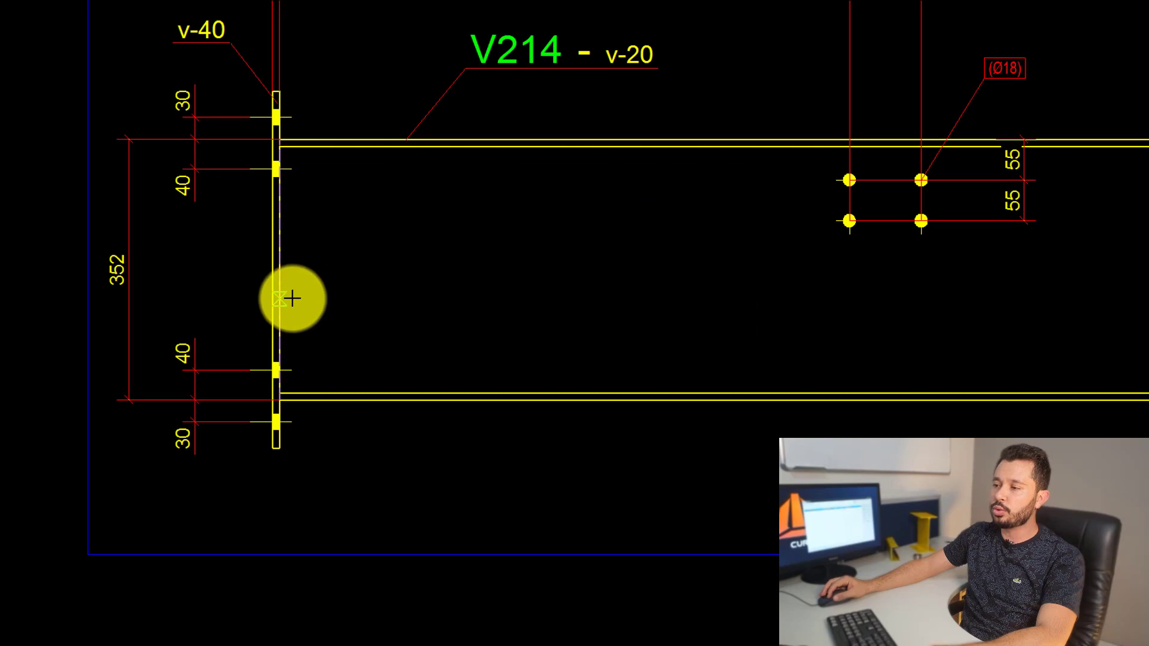
scroll(290, 298, up, 3)
scroll(250, 222, down, 3)
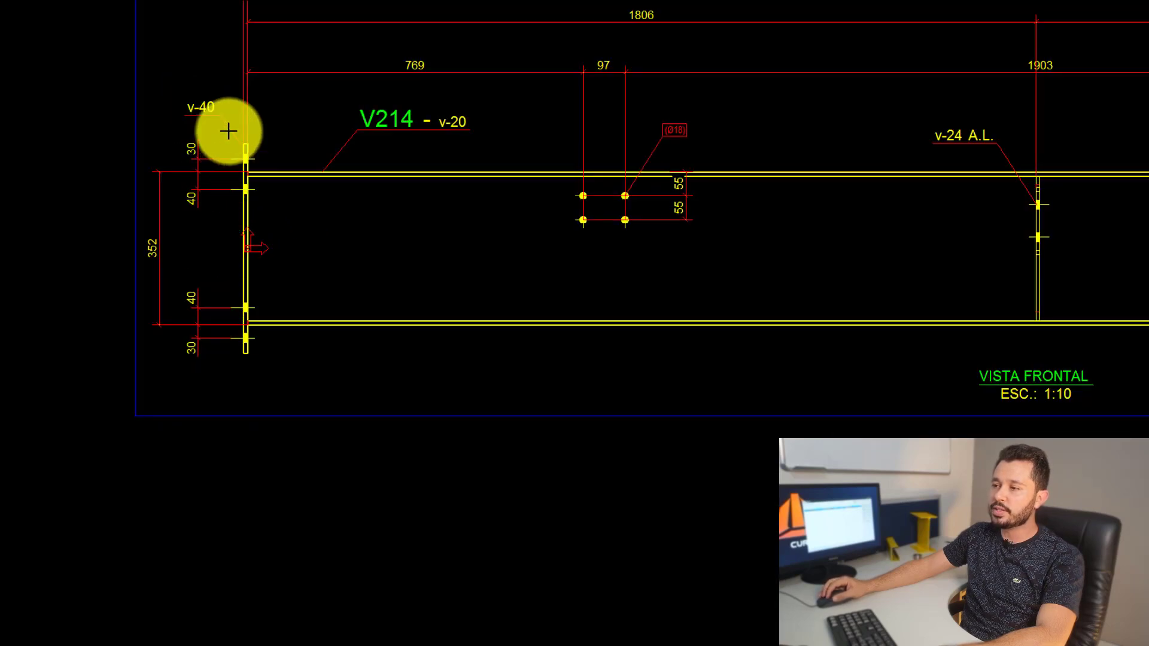
scroll(228, 128, up, 2)
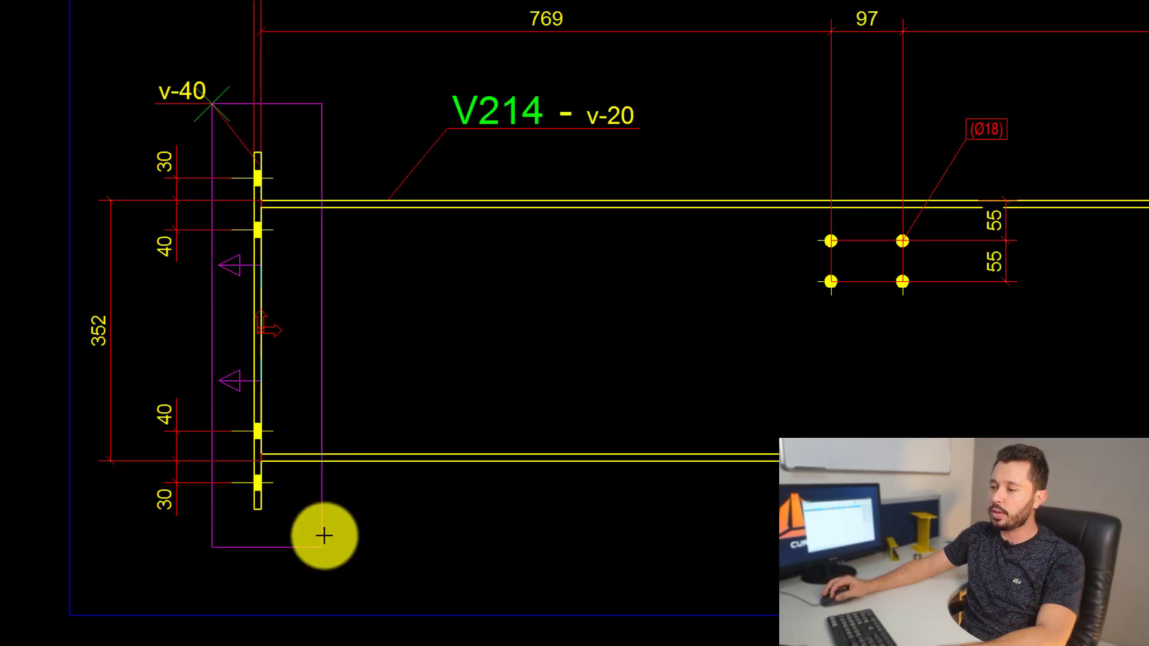
scroll(383, 251, down, 5)
scroll(323, 213, up, 4)
scroll(361, 397, down, 2)
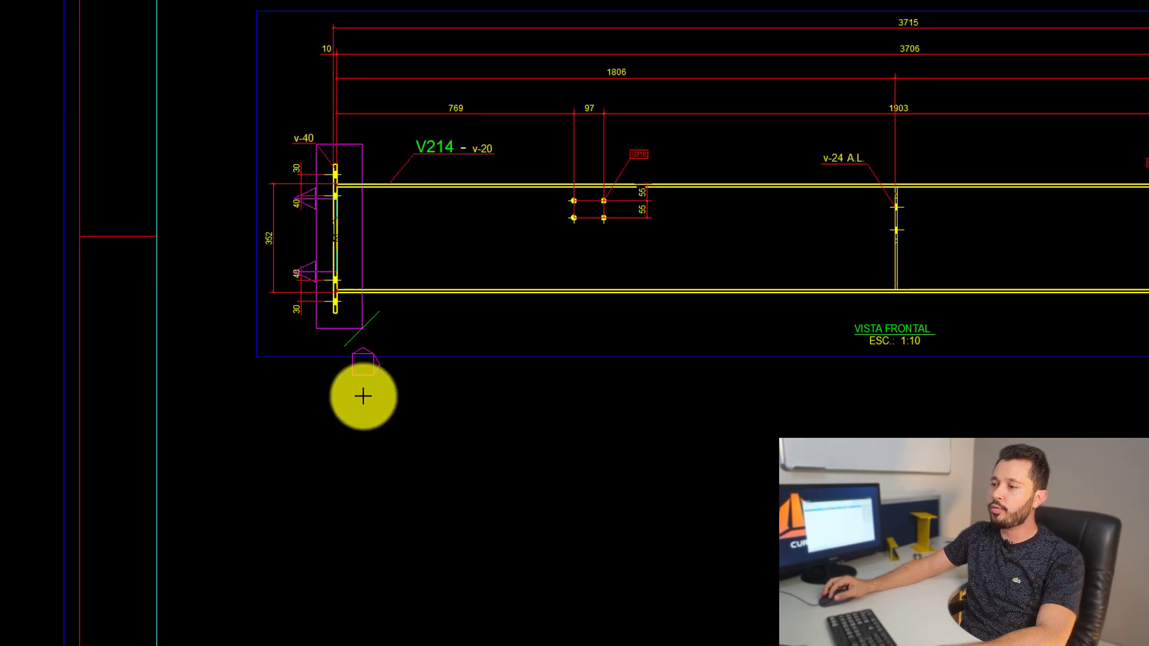
scroll(357, 257, down, 3)
scroll(358, 324, up, 2)
click(357, 324)
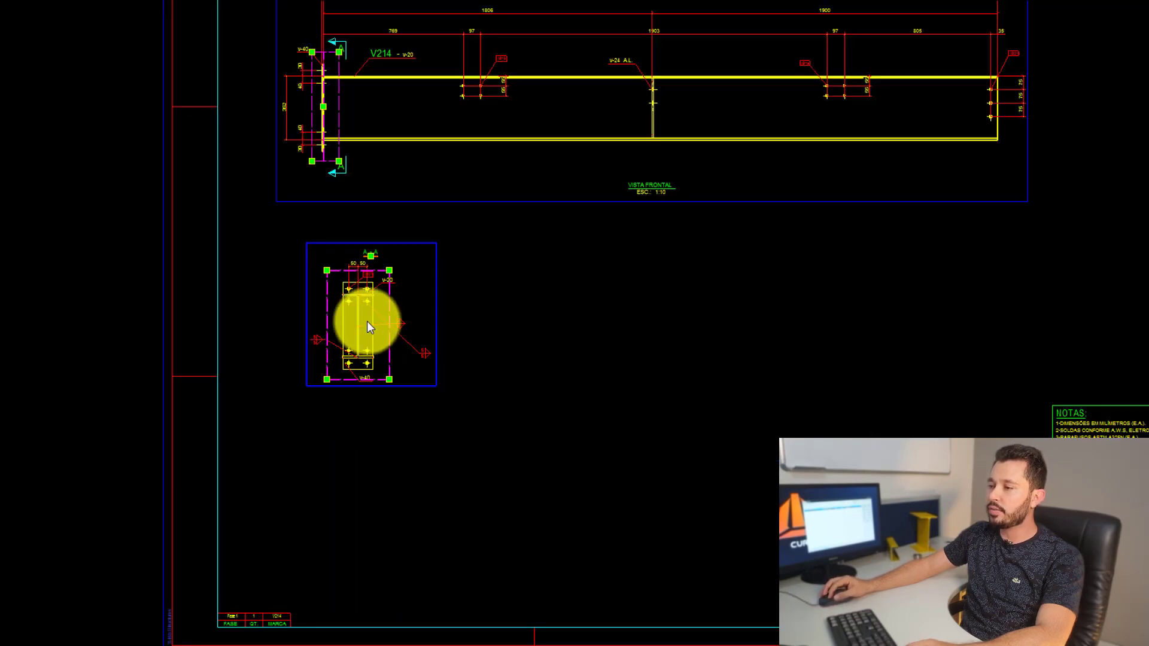
Step: Update section A - A at 1:10 and crop it to just the bolted end plate
scroll(343, 172, up, 2)
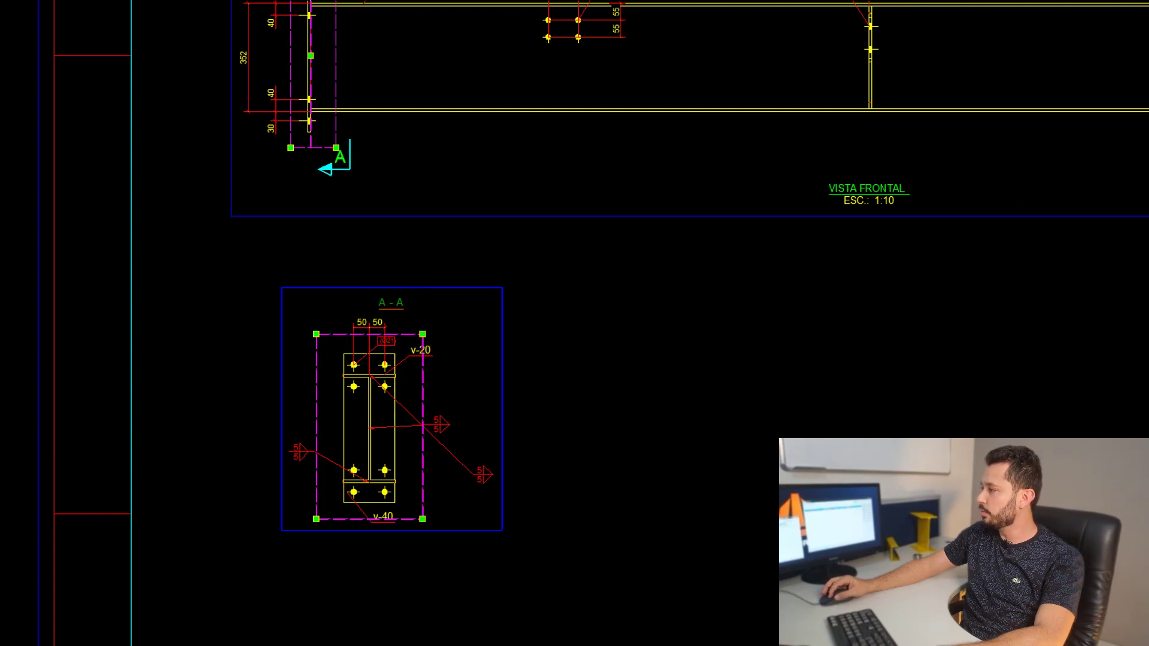
click(165, 375)
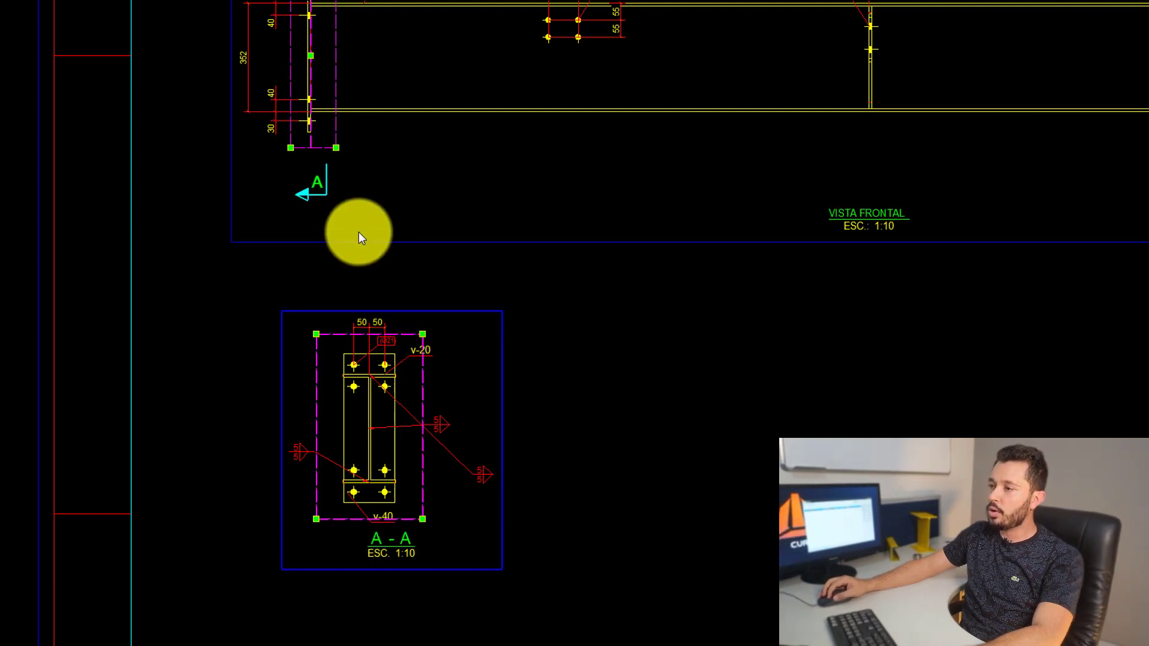
scroll(433, 491, up, 2)
click(419, 488)
click(249, 278)
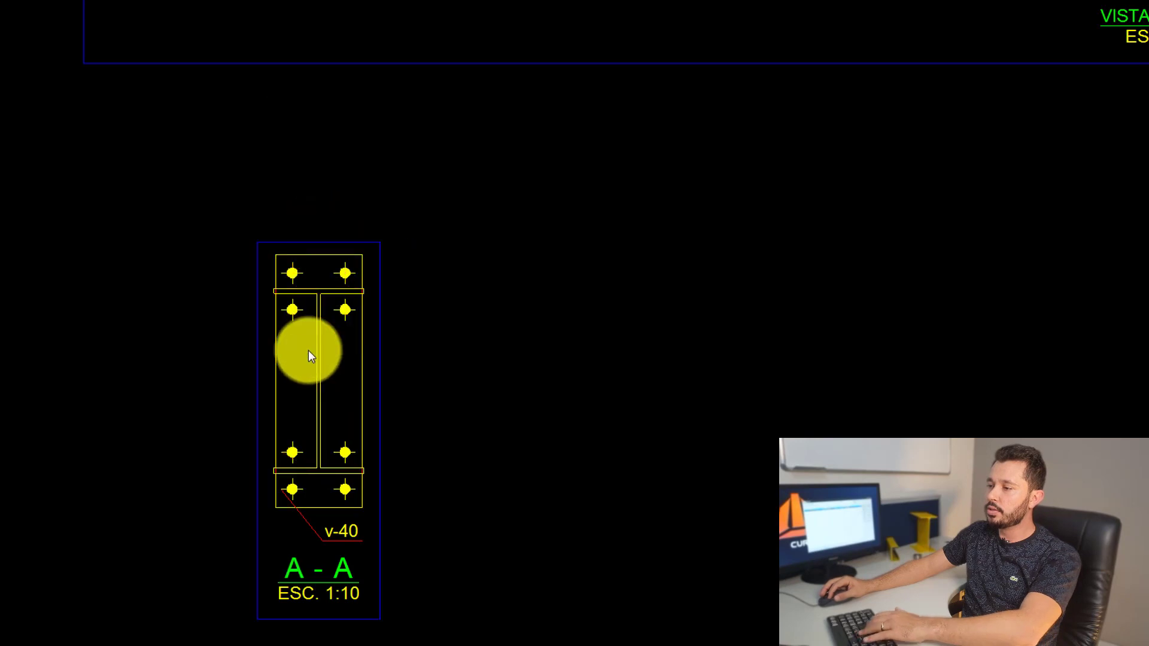
scroll(351, 492, down, 2)
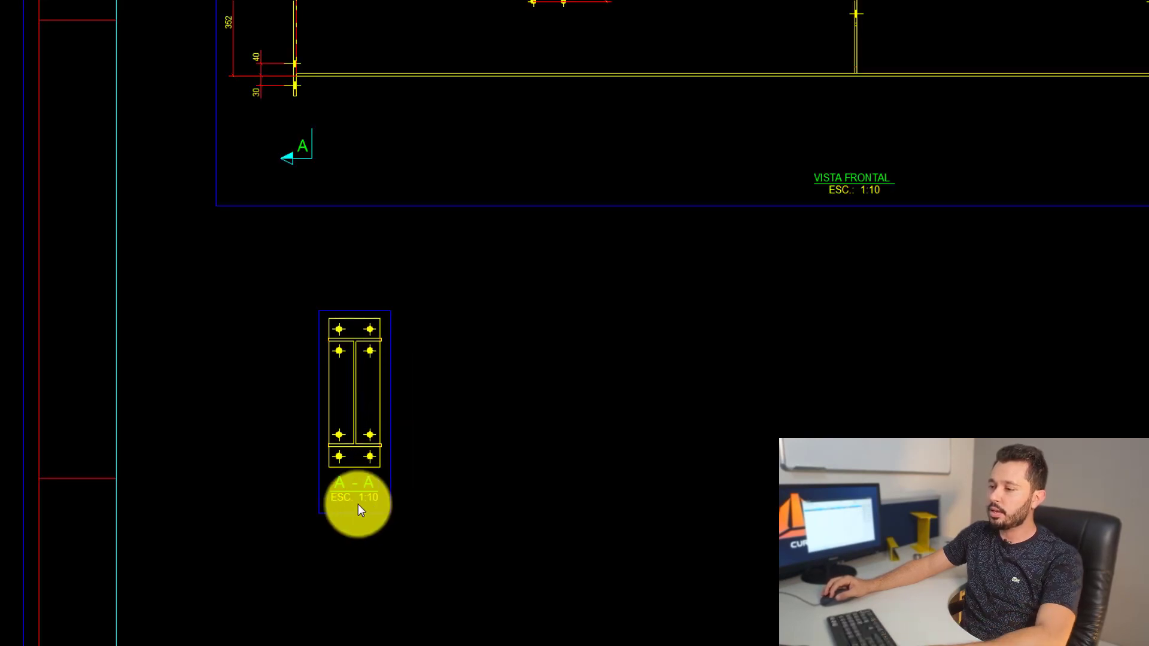
scroll(359, 505, up, 2)
click(375, 492)
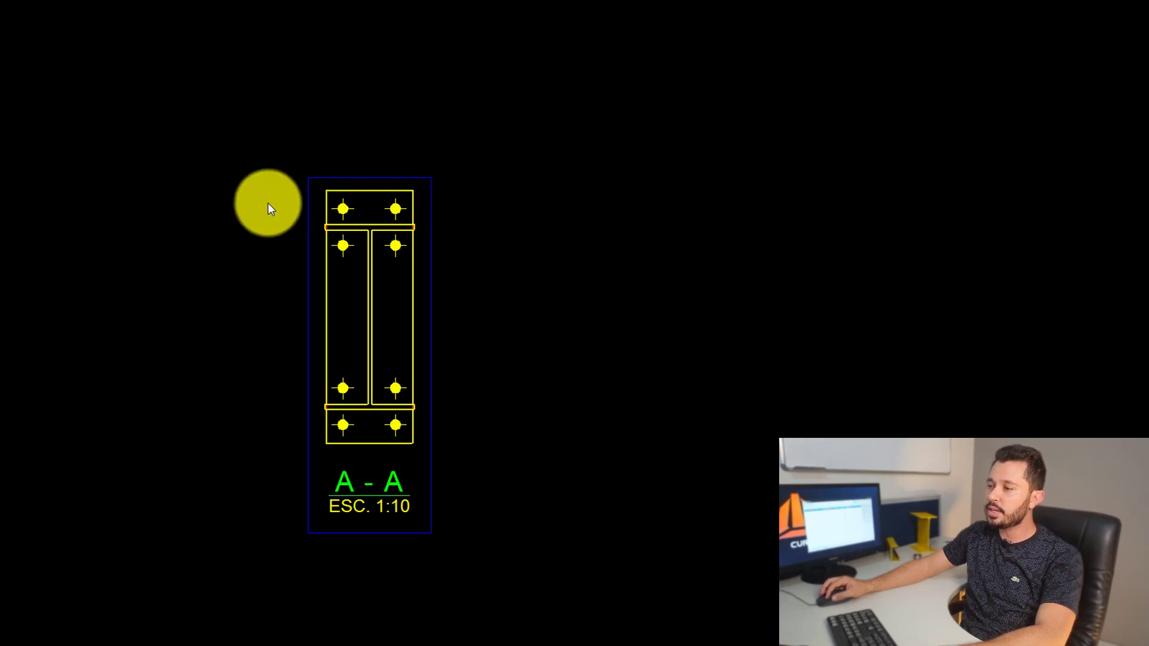
Step: Dimension the top bolt spacing as a 50 | 50 chain above section A-A
scroll(384, 346, up, 5)
scroll(356, 425, down, 3)
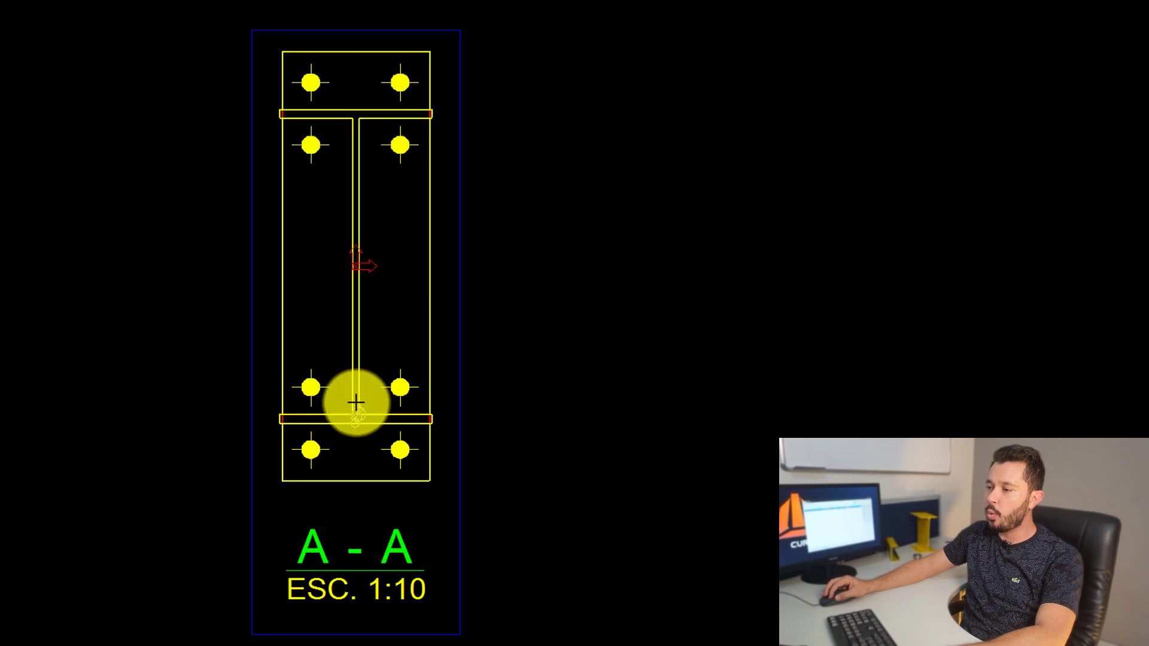
click(356, 421)
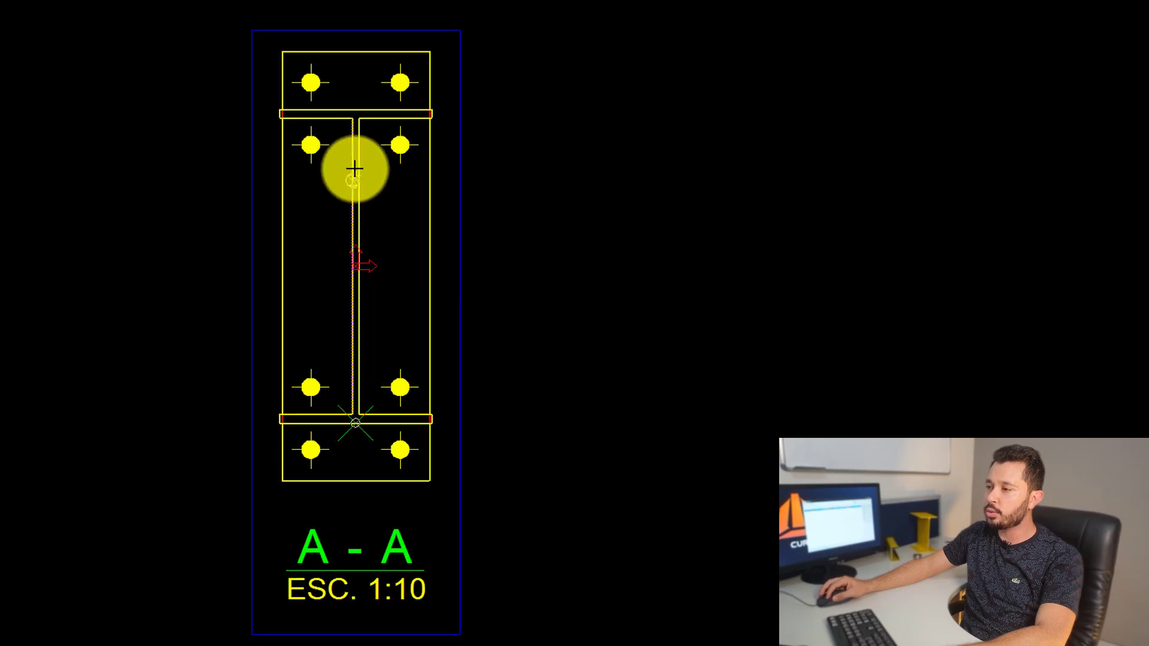
click(313, 447)
click(400, 449)
scroll(400, 449, down, 3)
click(397, 143)
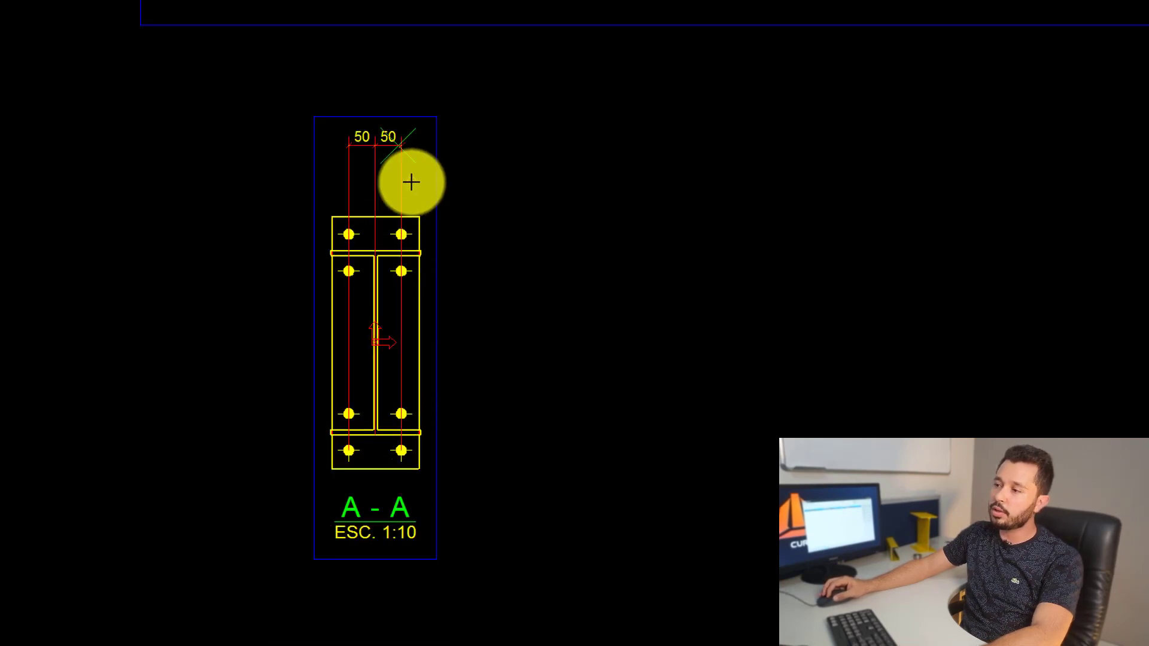
scroll(411, 182, up, 3)
click(341, 74)
scroll(346, 223, down, 3)
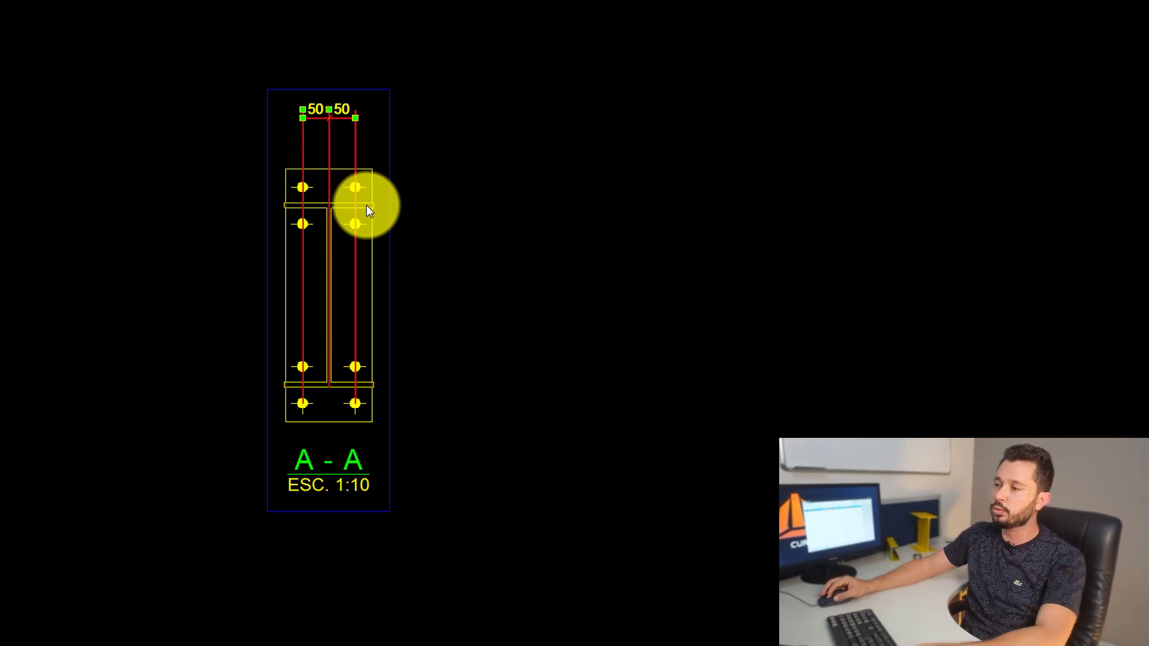
mouse_move(367, 206)
middle_down()
mouse_move(376, 214)
mouse_move(351, 225)
middle_up()
key(Escape)
Step: Add the 30 and 40 vertical bolt dimensions to the right of section A-A
scroll(346, 210, up, 2)
middle_drag(354, 82, 355, 130)
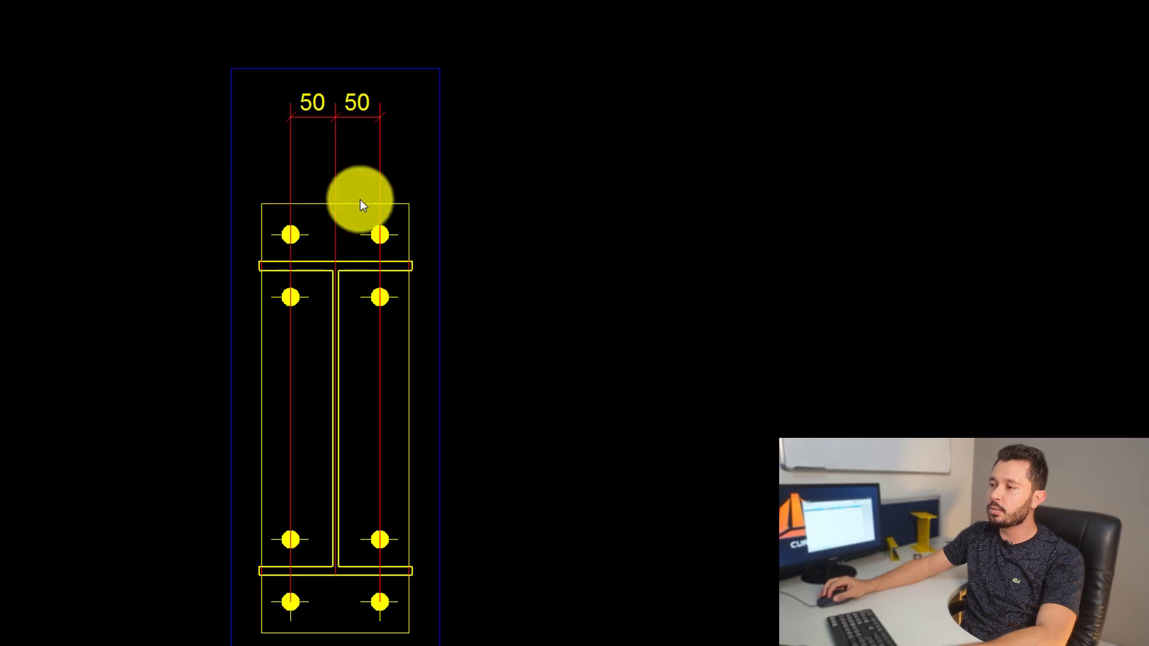
middle_drag(361, 201, 358, 138)
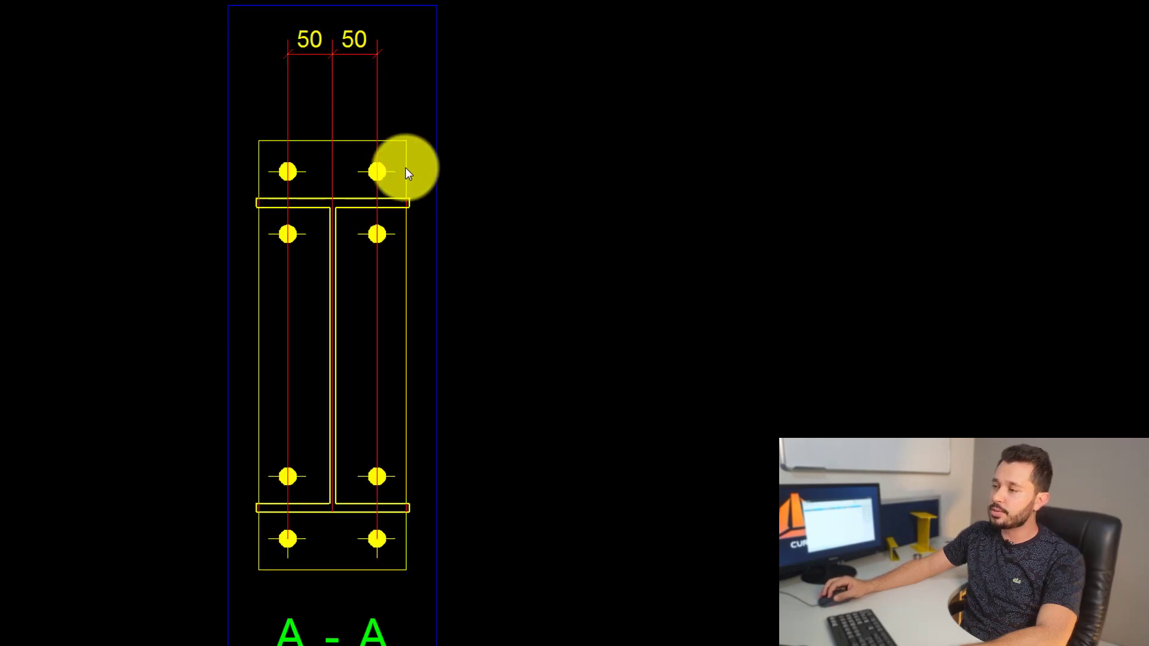
scroll(414, 204, up, 2)
scroll(411, 191, down, 4)
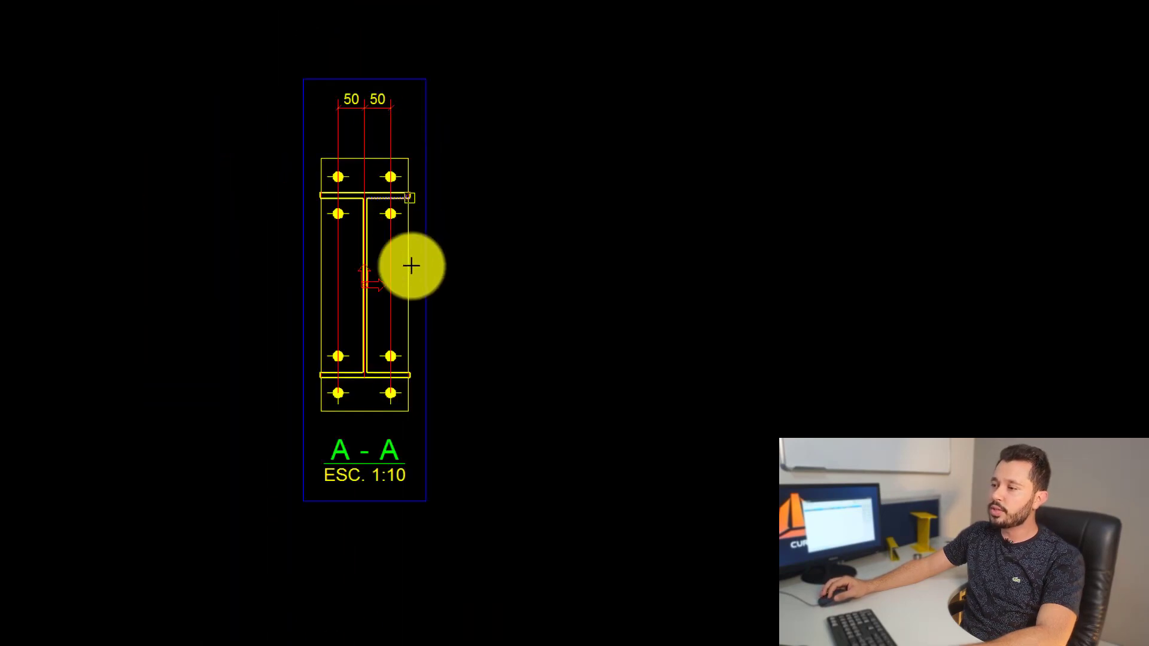
scroll(419, 195, up, 4)
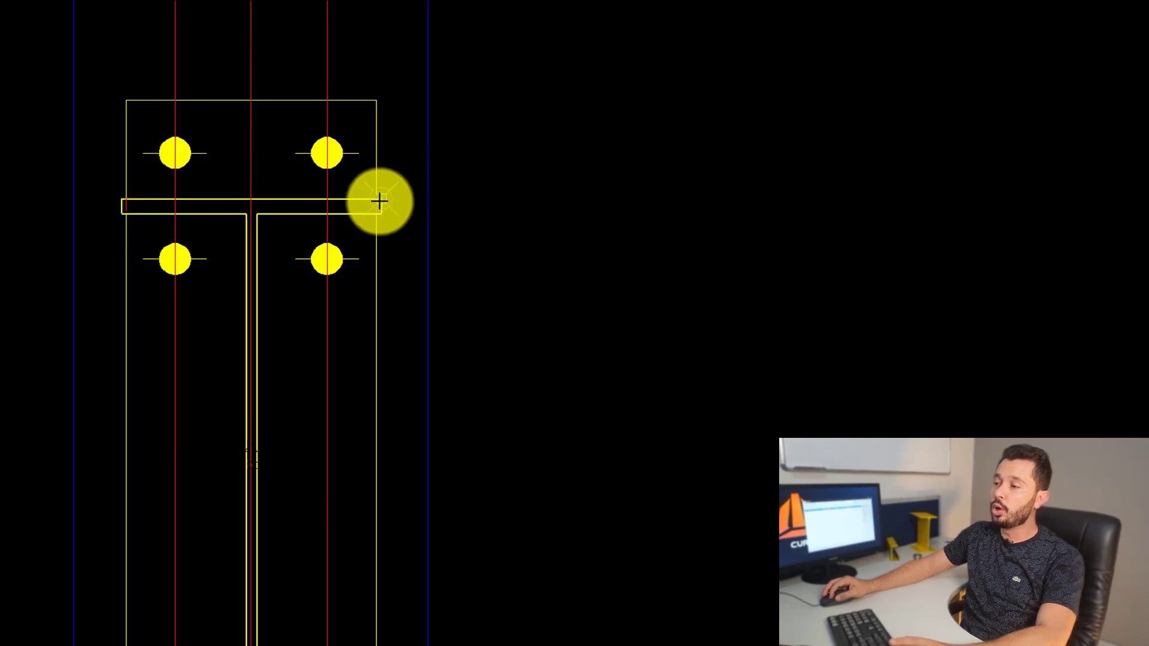
click(175, 154)
click(176, 259)
click(559, 257)
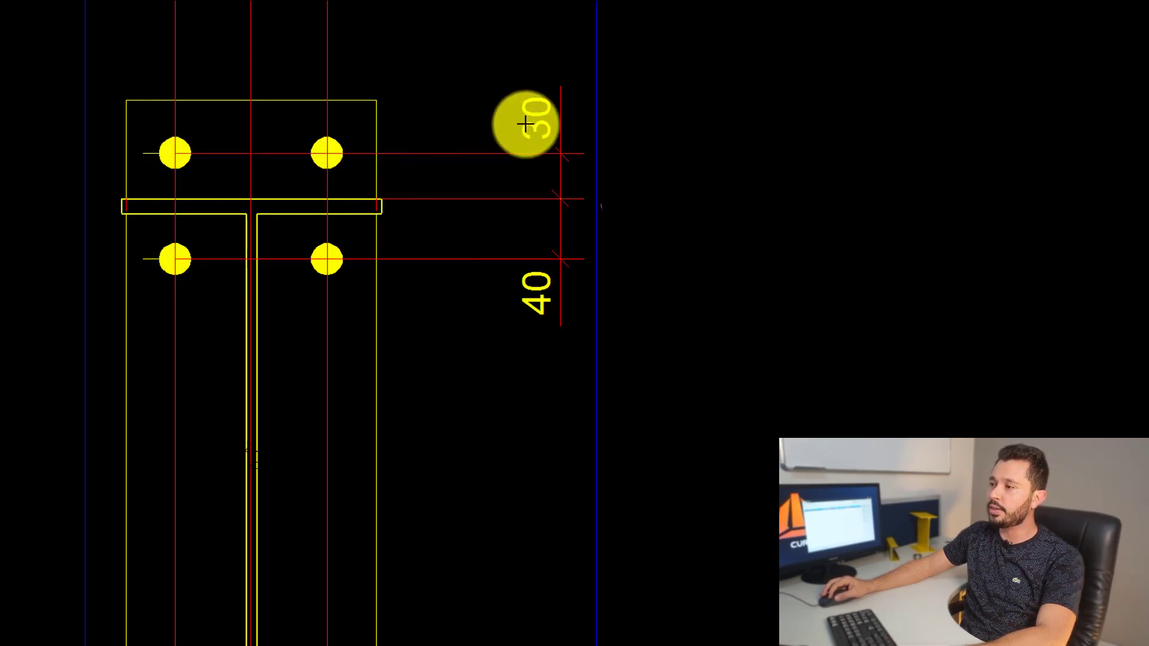
scroll(412, 331, down, 2)
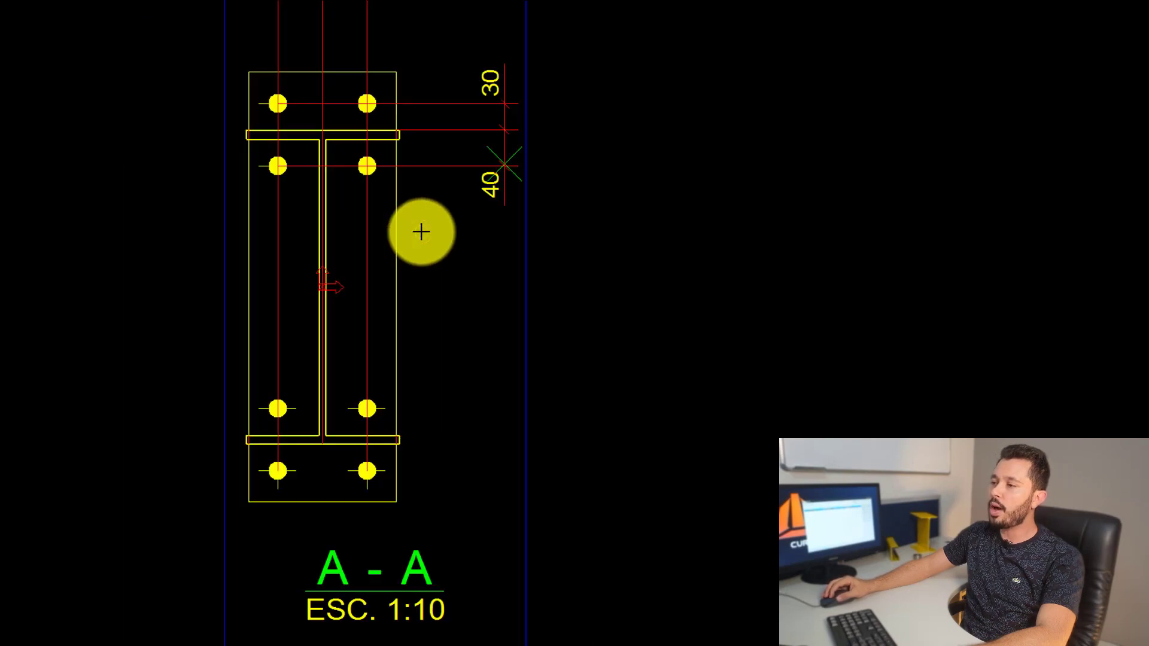
scroll(431, 377, up, 2)
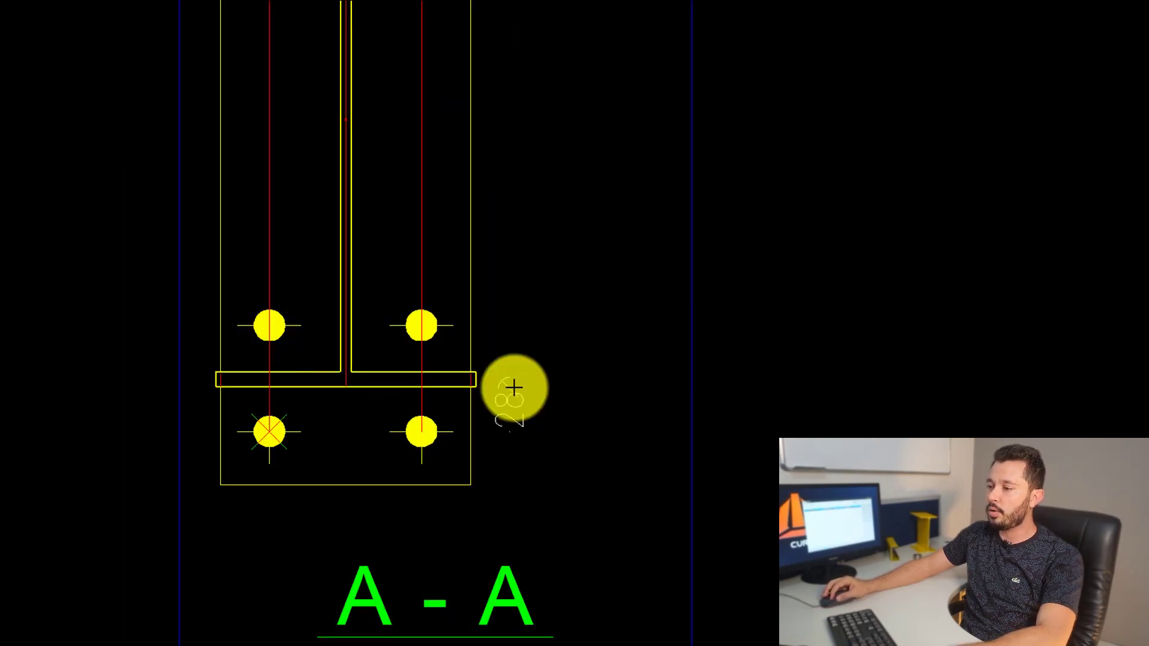
scroll(467, 383, up, 3)
scroll(452, 382, down, 5)
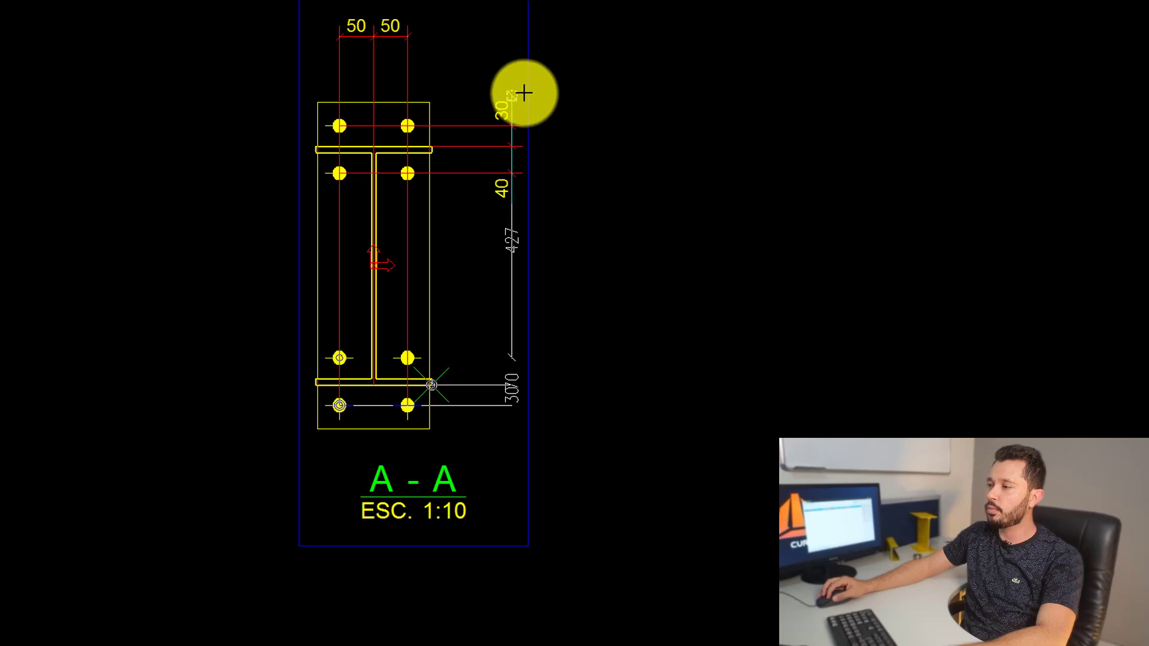
scroll(431, 149, up, 5)
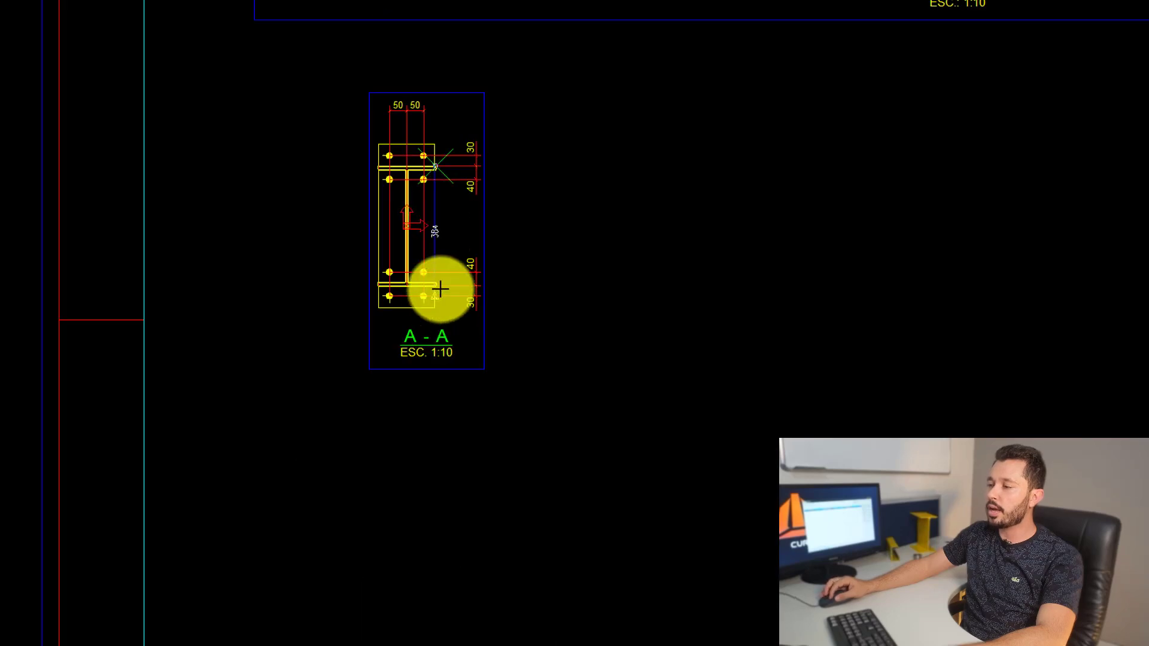
scroll(440, 289, up, 3)
Step: Dimension the 352 distance between the flanges beside section A-A
click(436, 283)
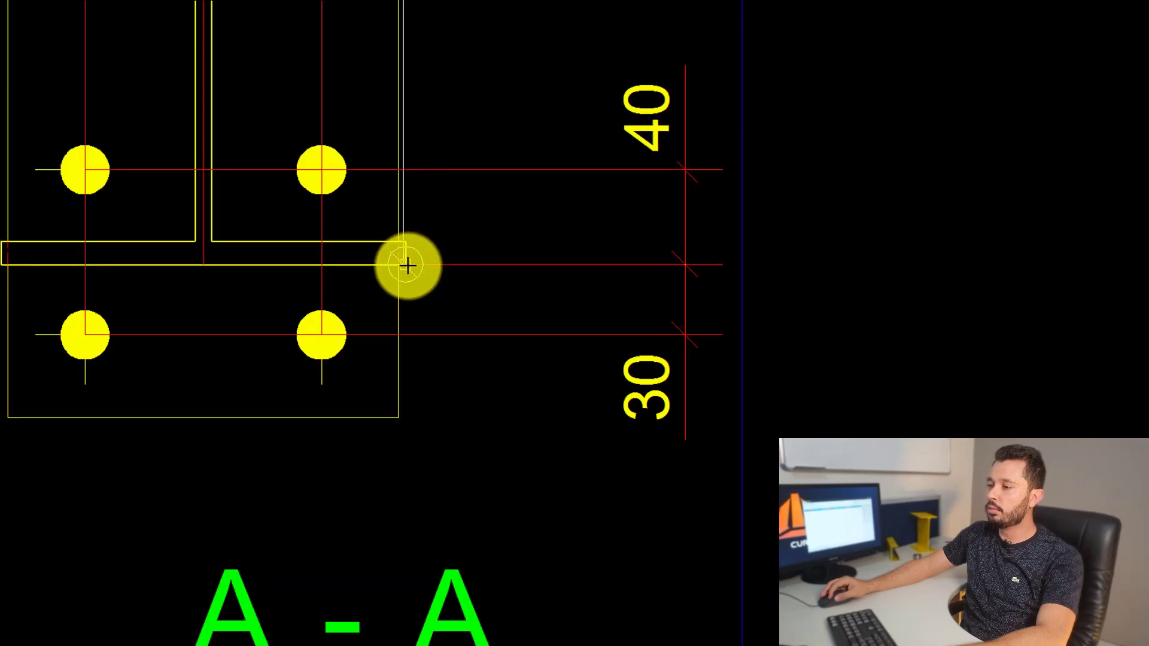
scroll(405, 264, down, 3)
click(490, 238)
middle_drag(490, 238, 492, 224)
scroll(492, 223, up, 3)
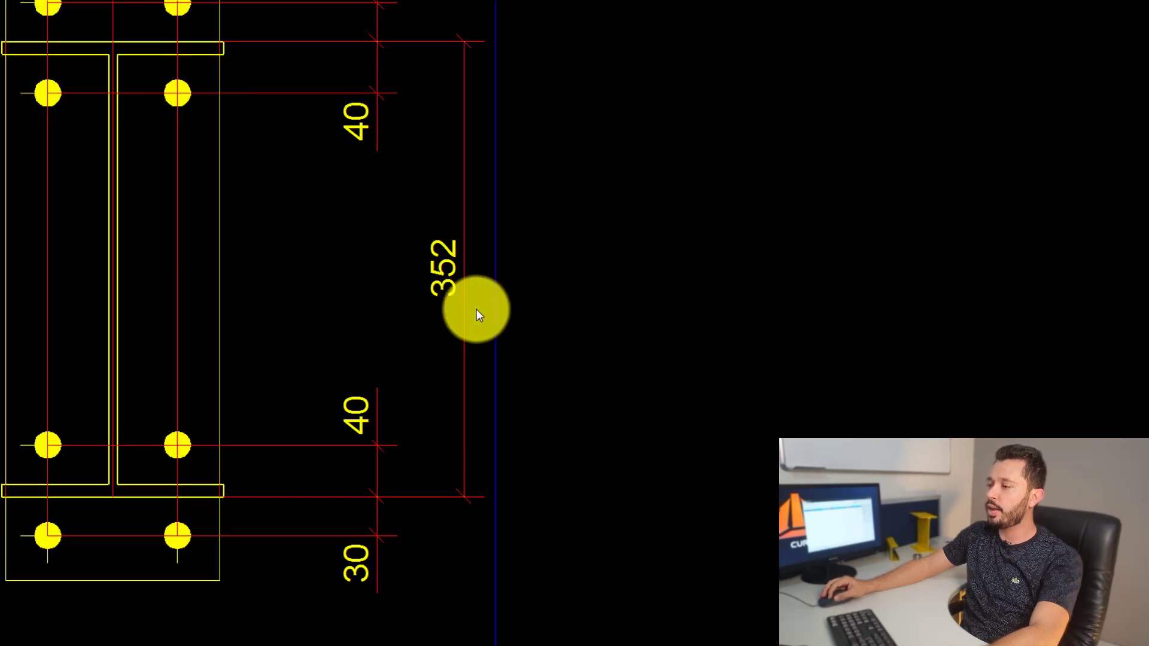
scroll(441, 261, down, 3)
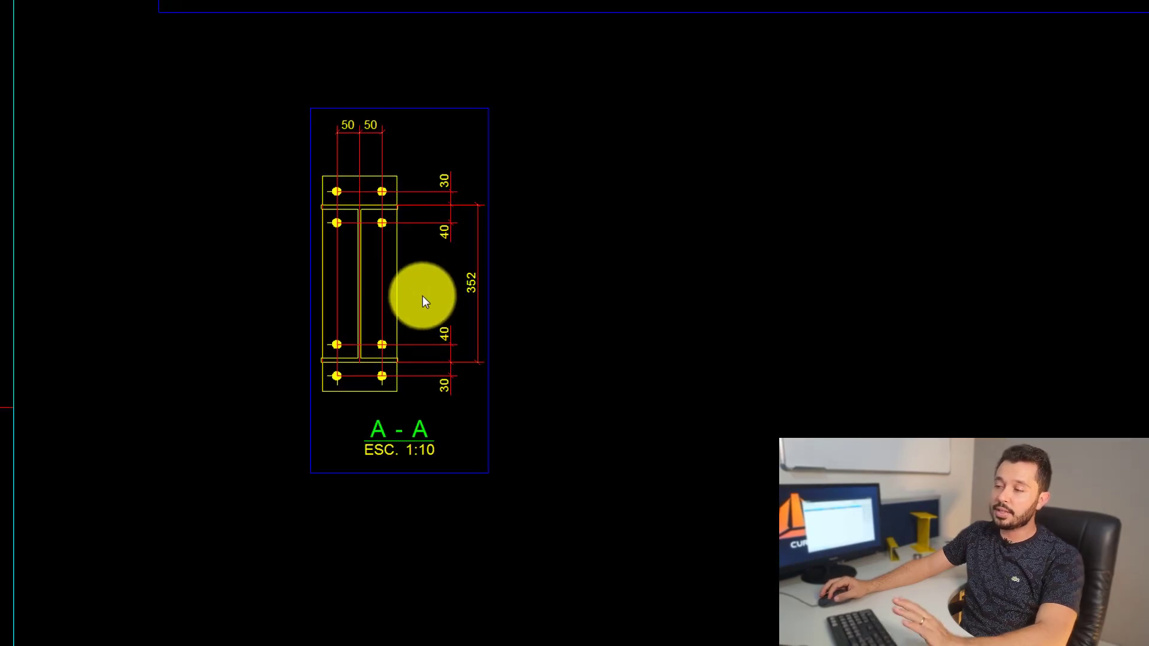
Step: Select the section A-A detail and move the v-20 part mark left of the top flange
drag(423, 296, 267, 139)
scroll(367, 215, up, 3)
scroll(299, 245, up, 3)
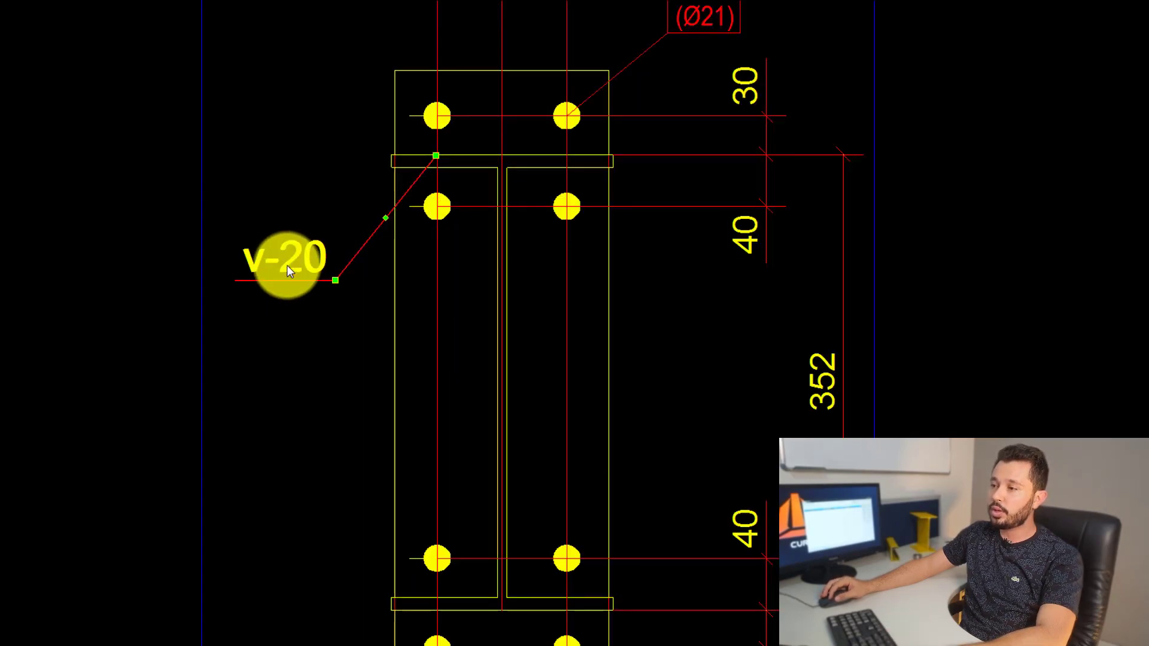
click(286, 264)
middle_drag(278, 107, 248, 220)
click(256, 160)
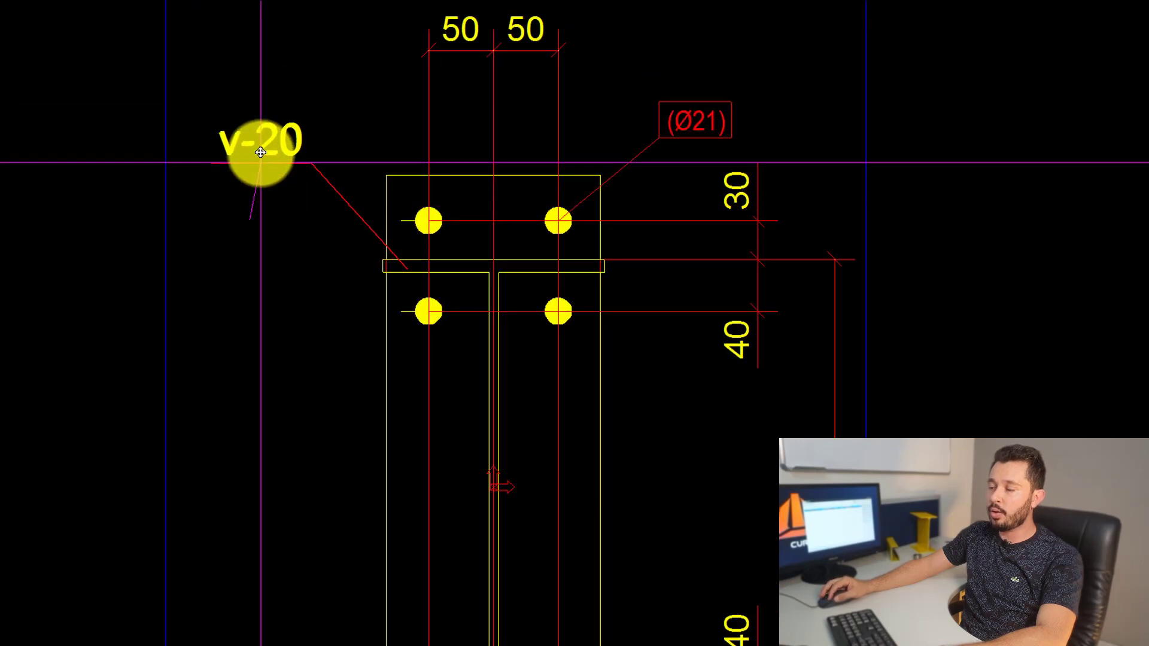
scroll(332, 206, down, 3)
scroll(361, 370, up, 3)
Step: Place the v-40 mark left of the web and the Ø21 hole mark by the top-right bolt
click(360, 370)
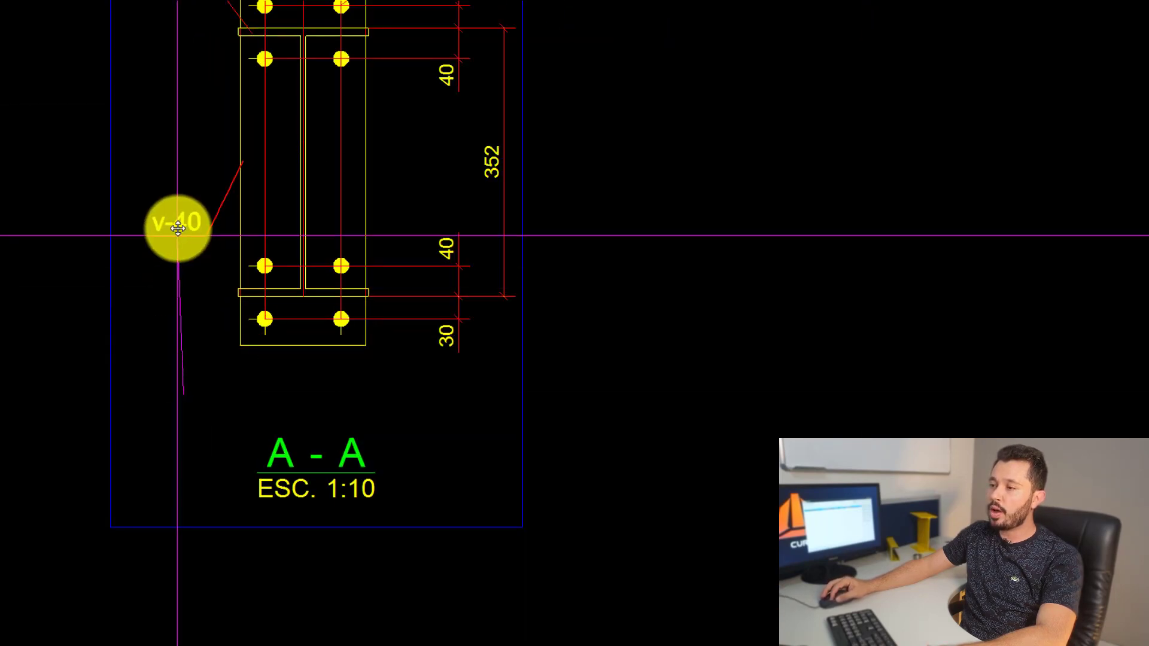
click(156, 157)
middle_drag(259, 200, 264, 412)
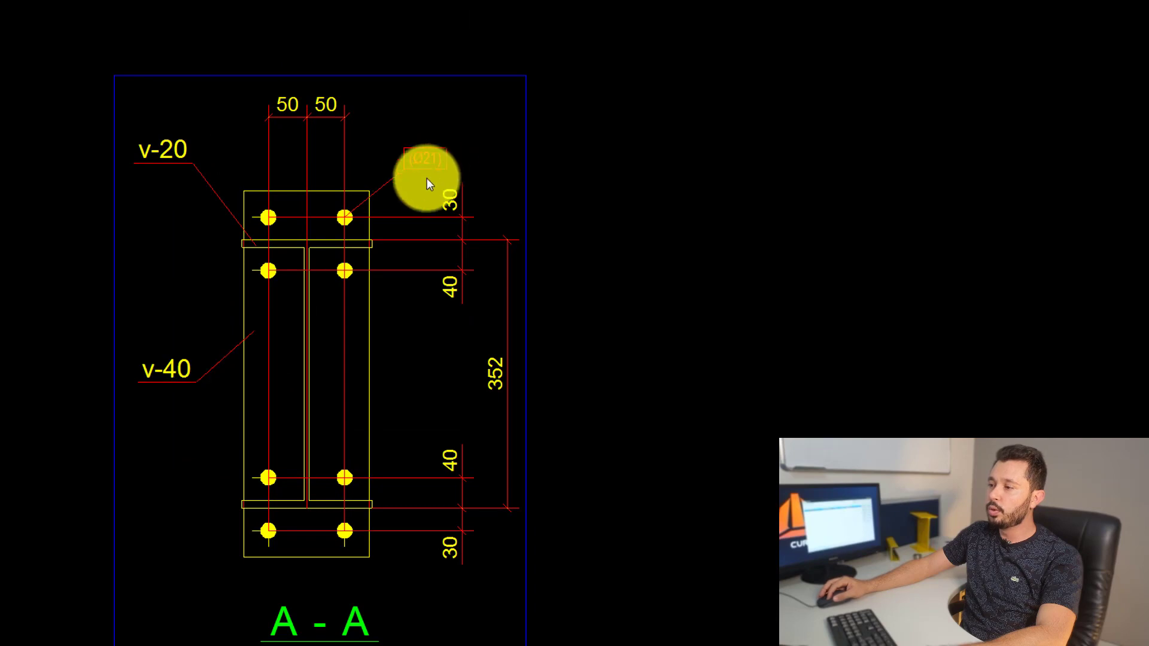
click(436, 134)
scroll(404, 169, down, 3)
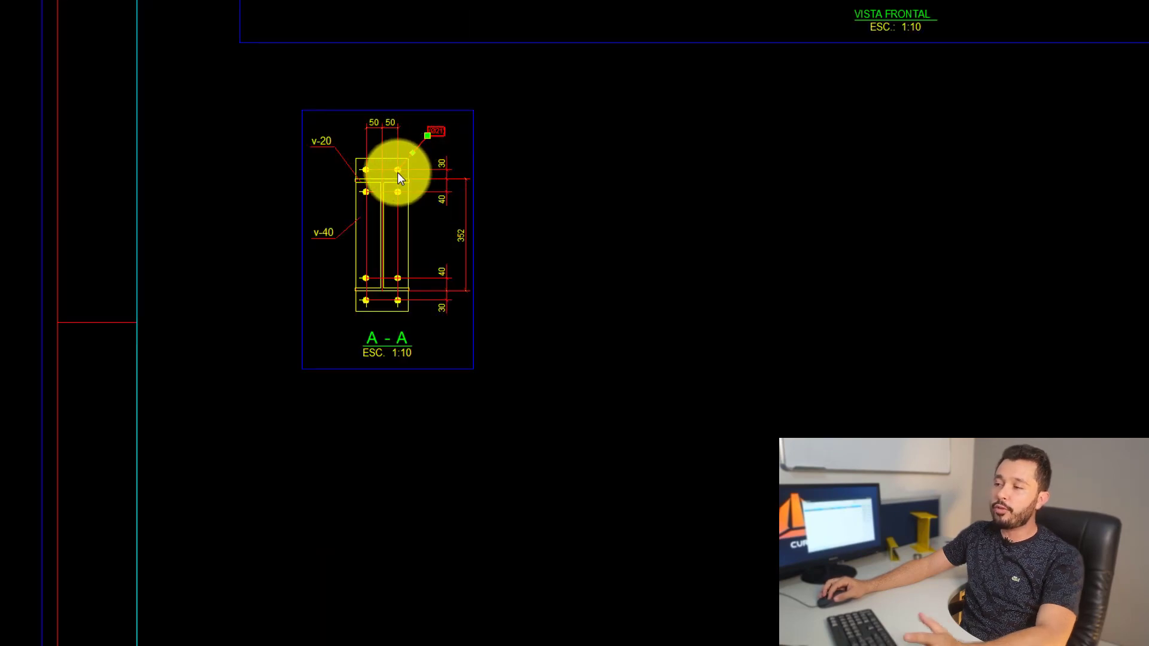
scroll(393, 177, up, 2)
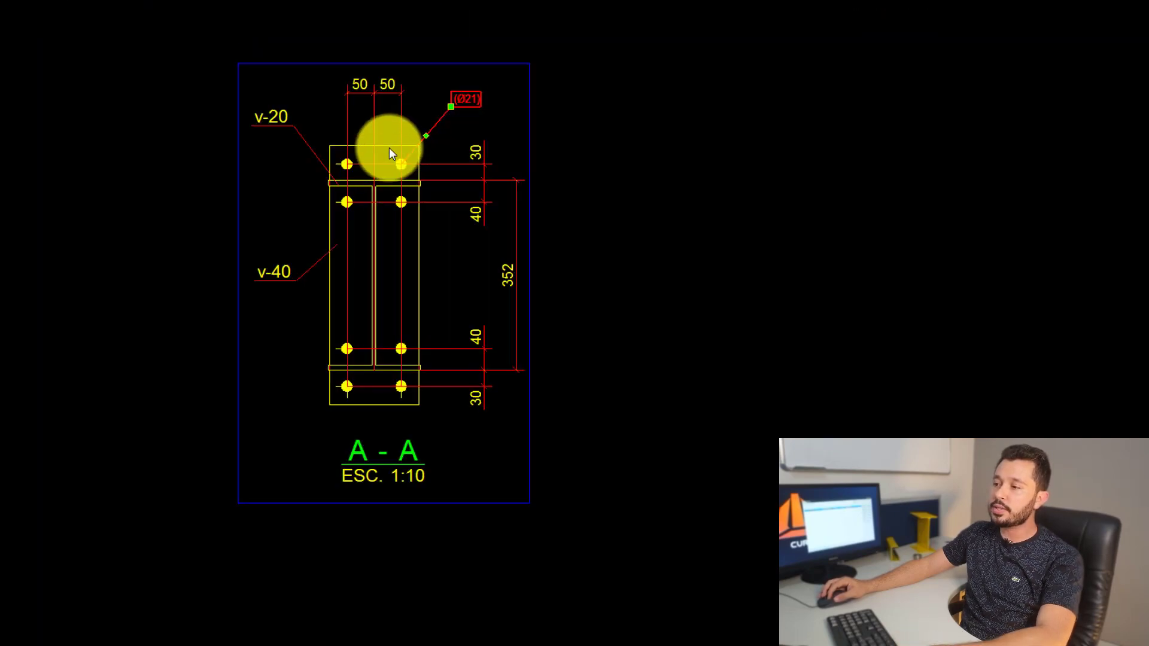
key(Escape)
scroll(389, 147, up, 2)
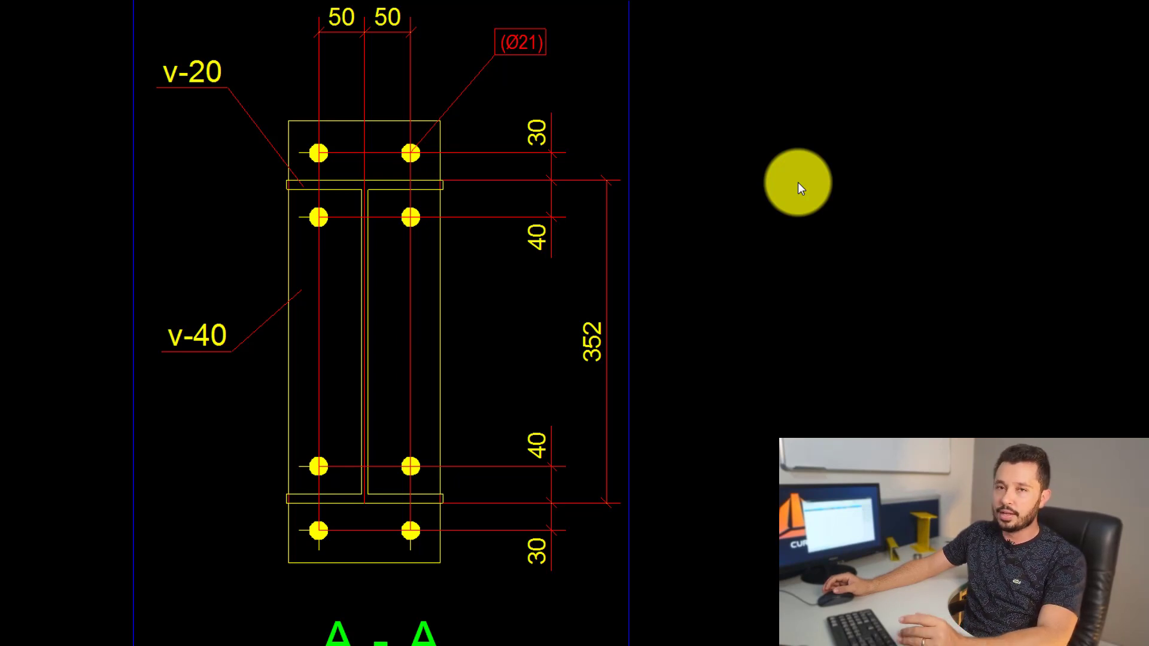
Step: Select the outer plate and flange plates of section A-A
click(392, 119)
click(400, 186)
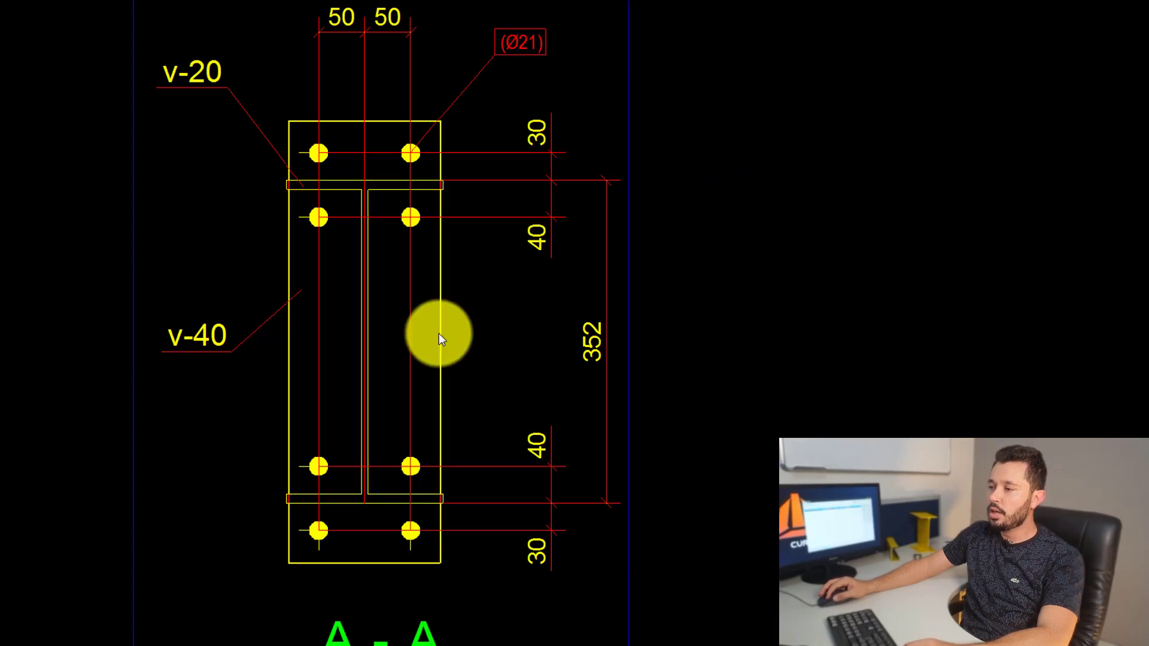
Step: Check the v-40 plate's object info, confirming its 9.5 mm thickness
right_click(440, 333)
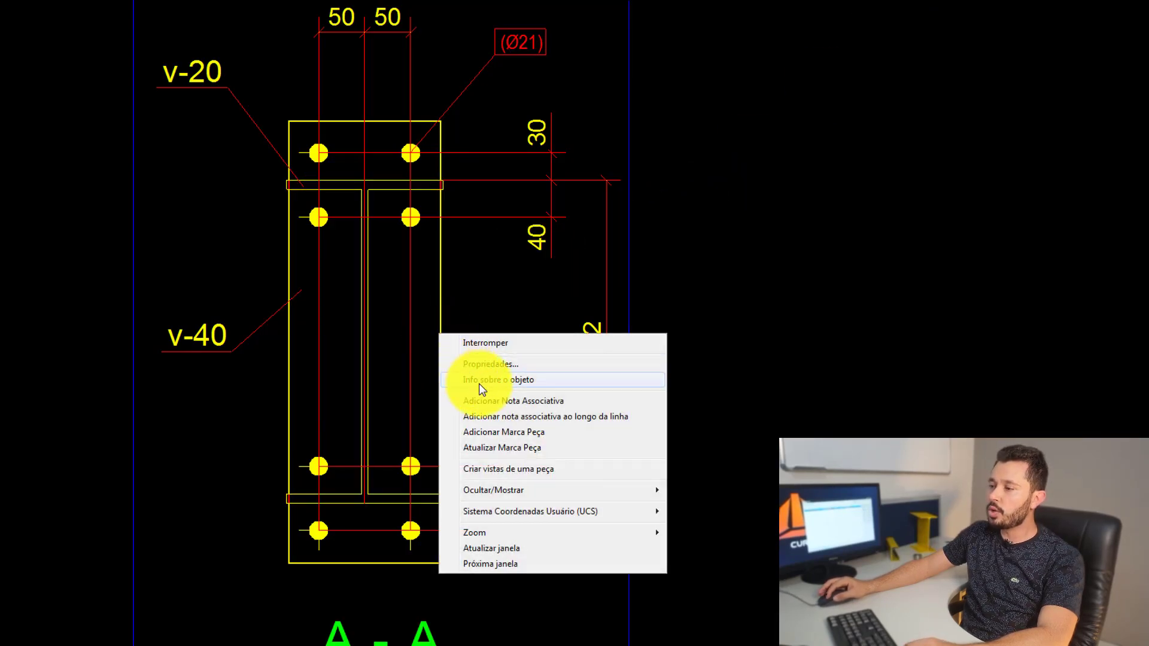
click(481, 383)
drag(368, 292, 368, 369)
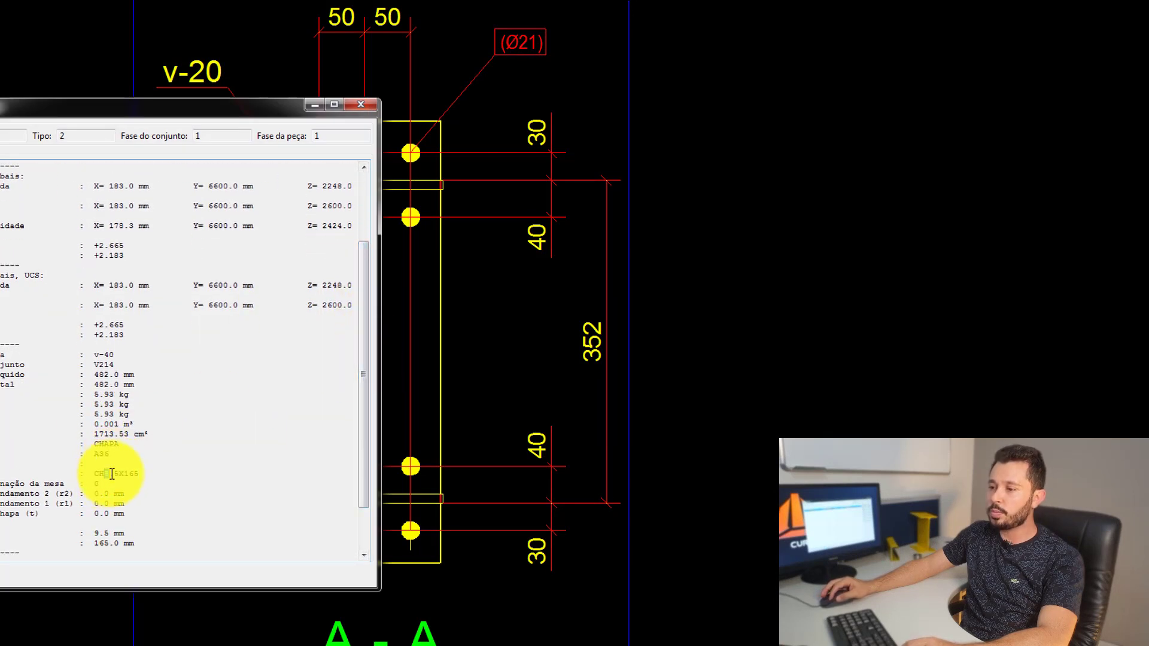
click(358, 107)
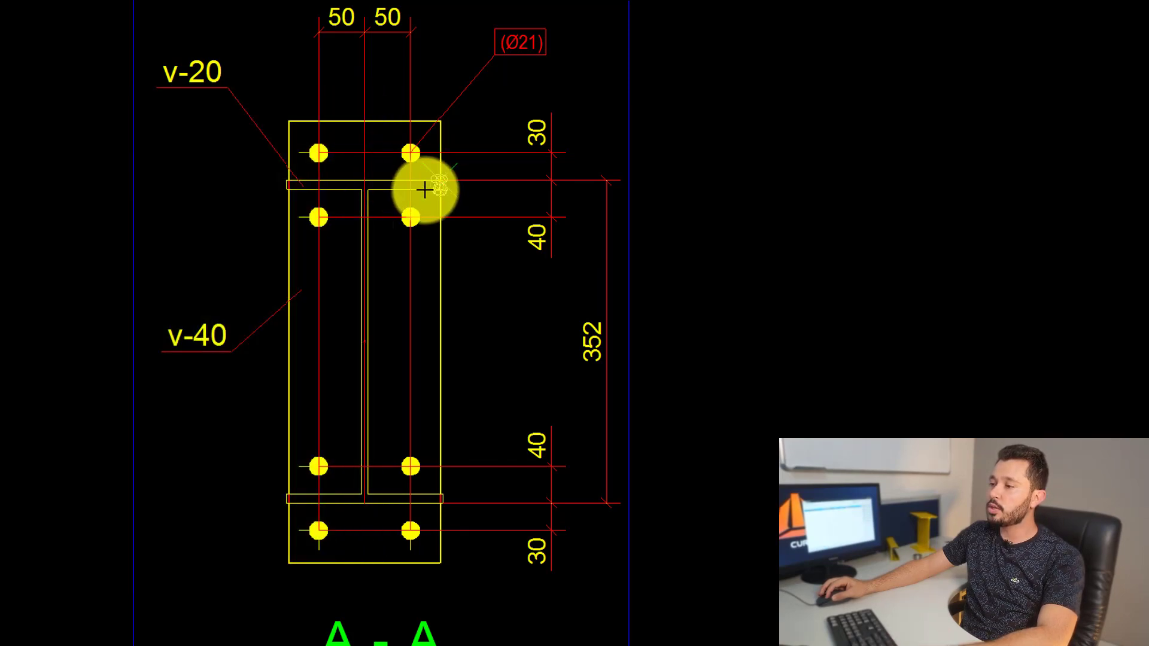
Step: Pick both web faces at the upper flange junction of section A-A for a weld mark
scroll(460, 203, up, 5)
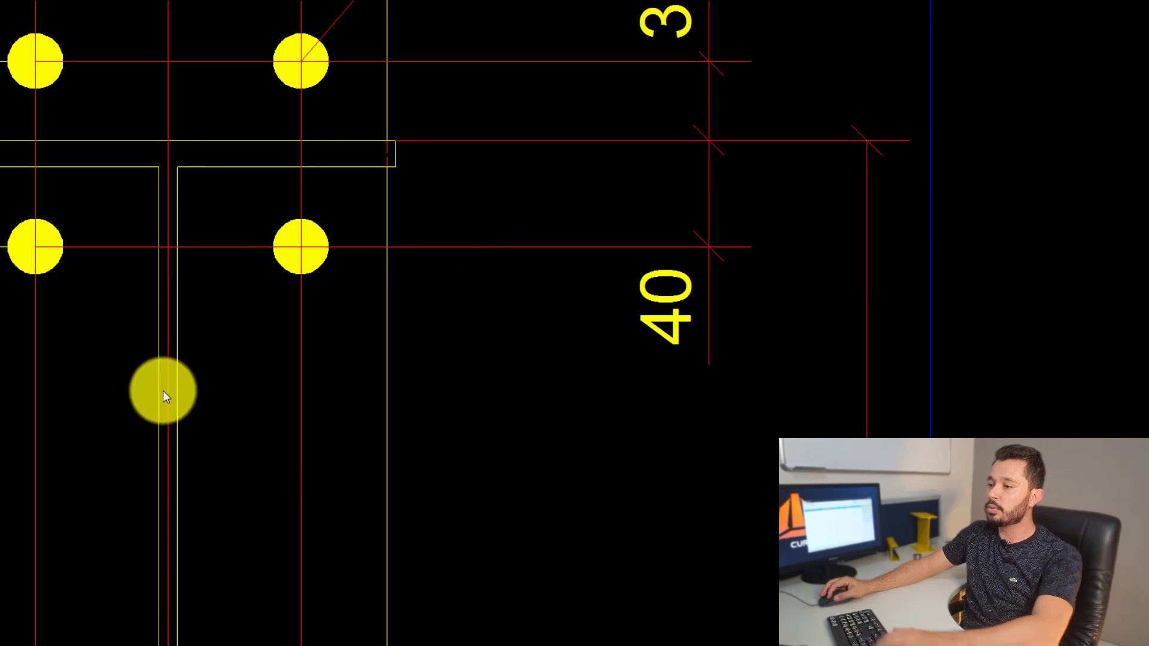
scroll(166, 397, up, 5)
click(151, 411)
click(205, 419)
scroll(205, 419, down, 7)
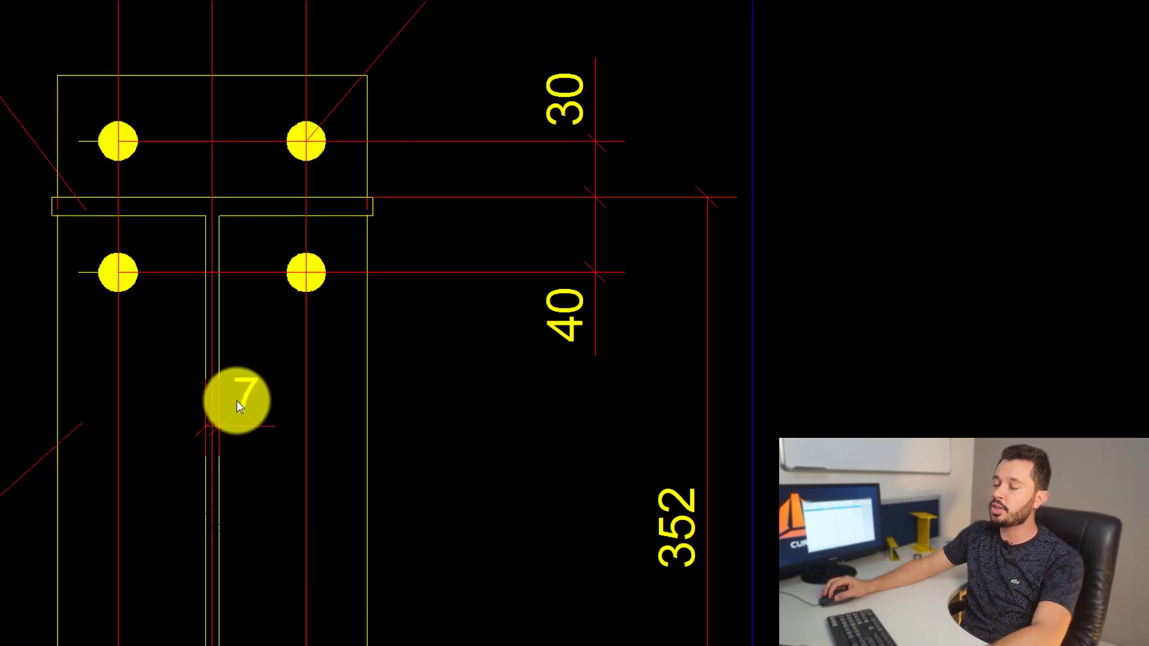
scroll(236, 400, down, 3)
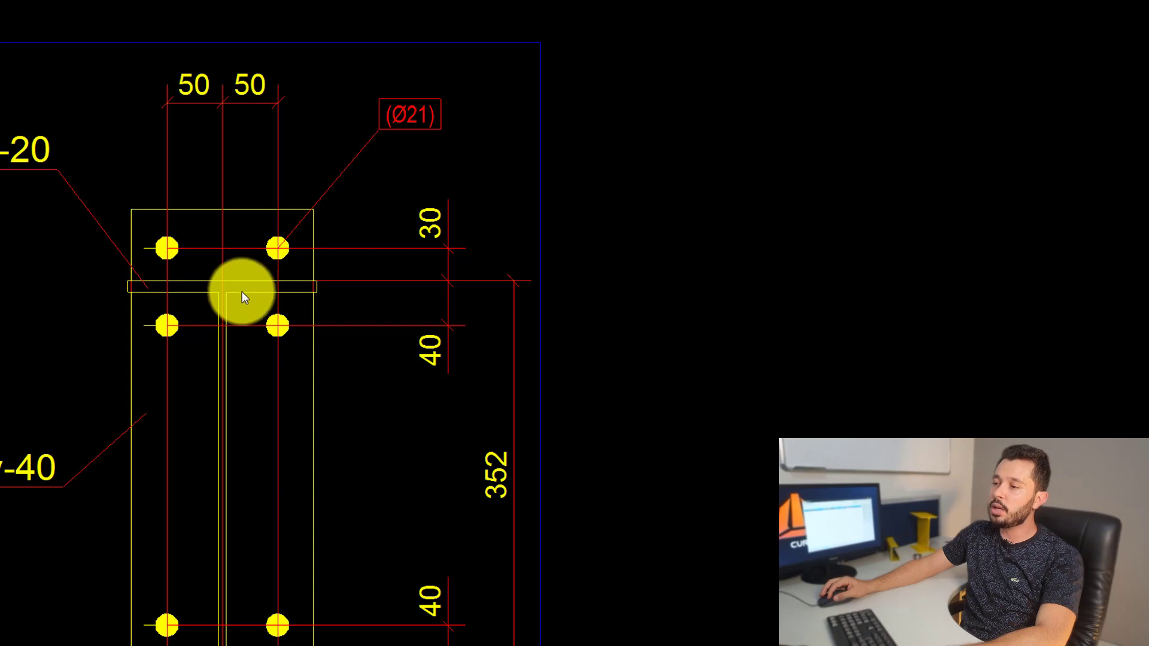
middle_drag(230, 432, 247, 410)
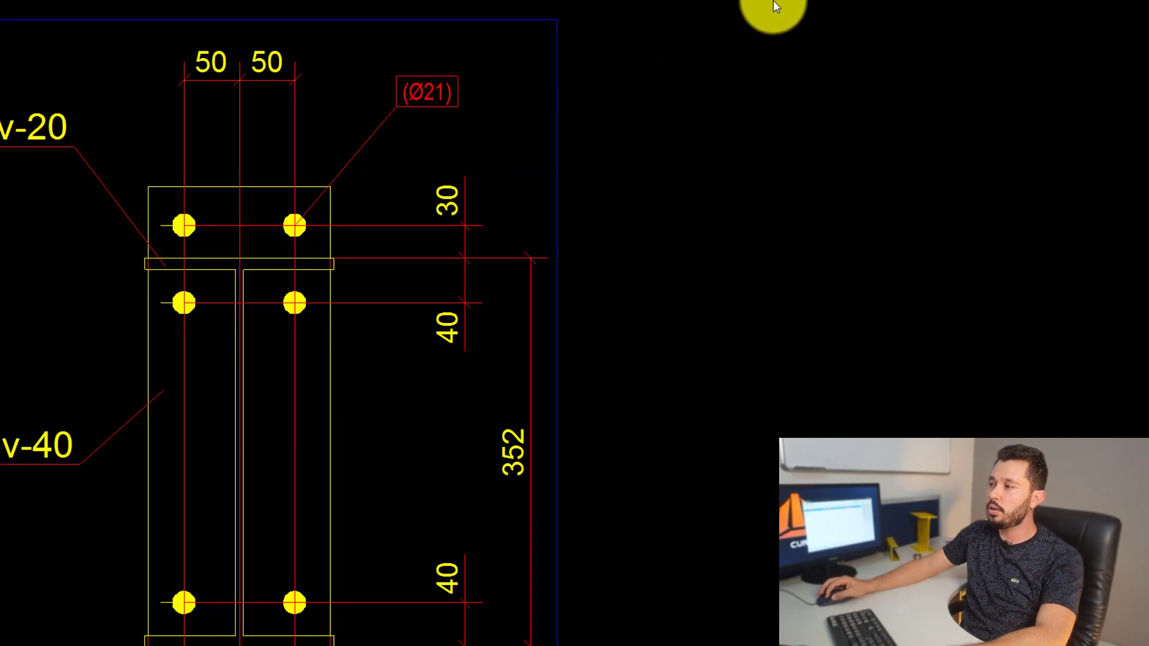
scroll(293, 225, down, 3)
Step: Add 6/6 fillet weld marks at the upper and lower flange–web junctions
scroll(225, 257, up, 8)
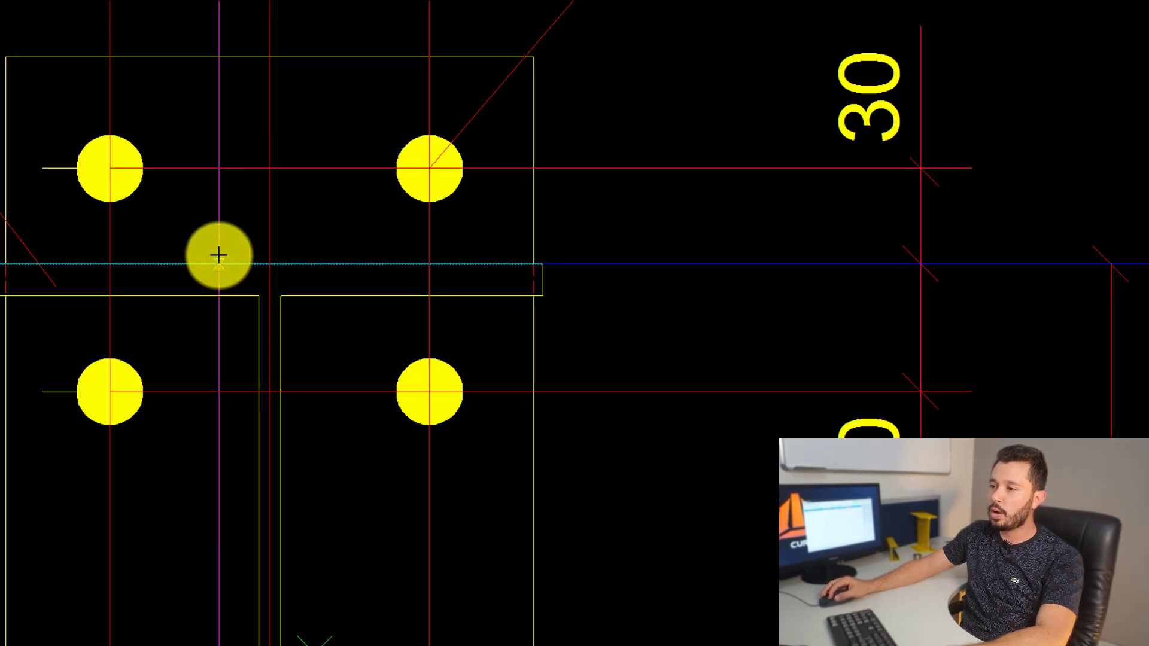
click(218, 256)
scroll(219, 257, down, 7)
click(180, 129)
key(Return)
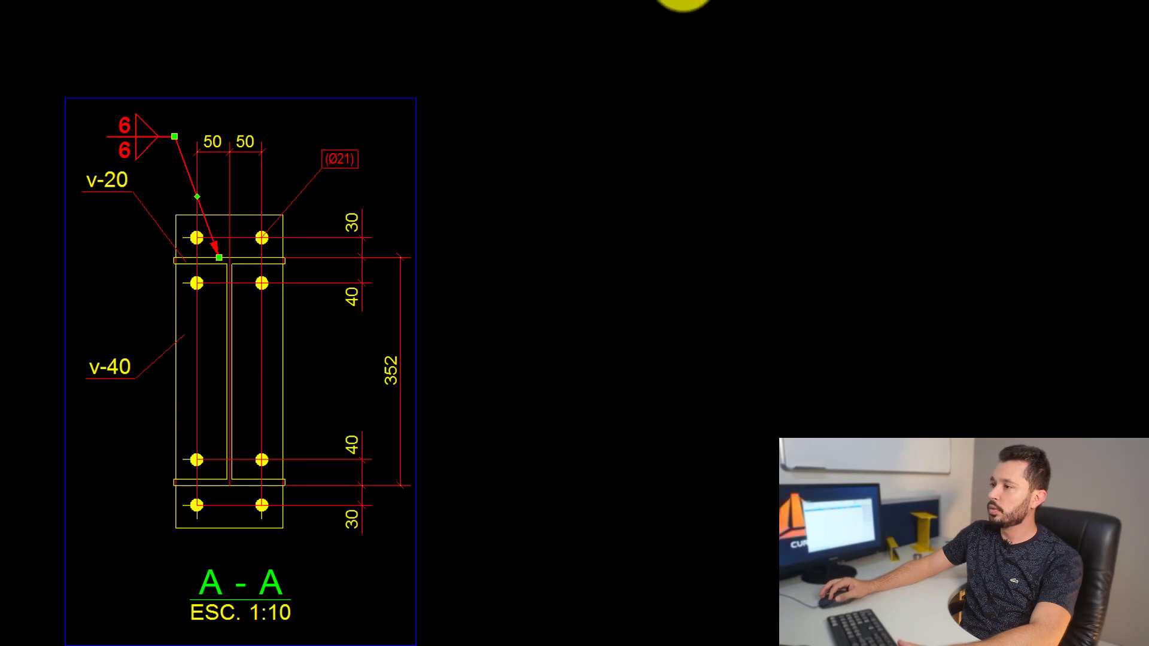
key(Return)
scroll(372, 257, up, 5)
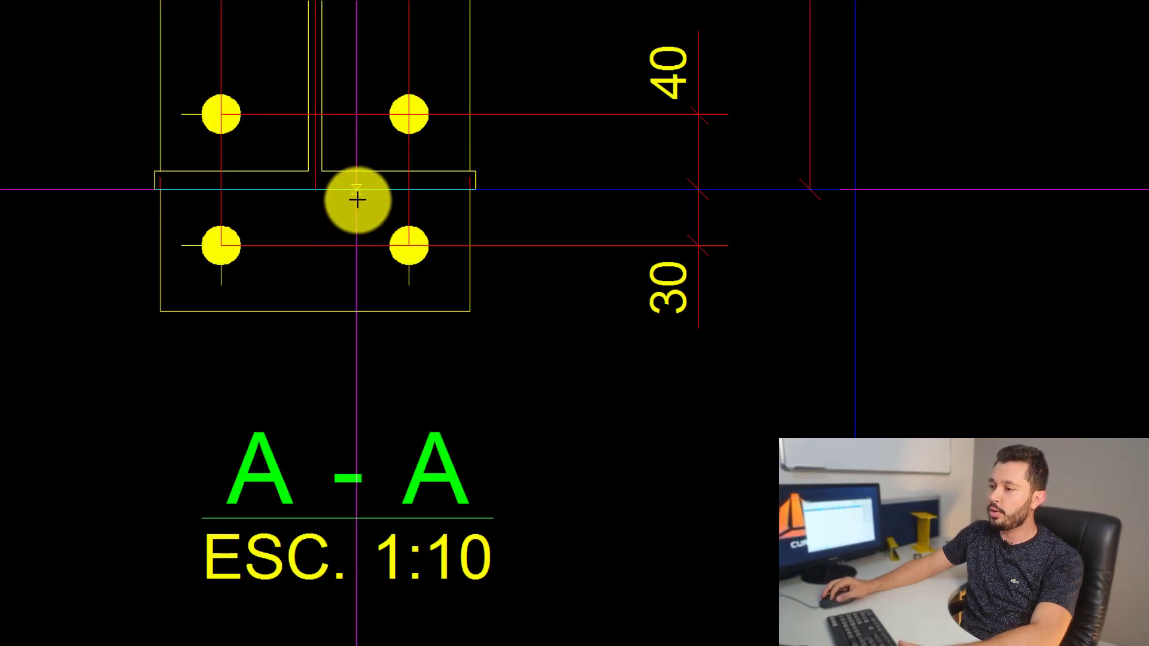
click(357, 189)
click(253, 400)
key(Return)
scroll(295, 187, down, 3)
scroll(325, 187, up, 3)
Step: Add a 5/5 weld mark on the web, placed left of section A-A
key(Return)
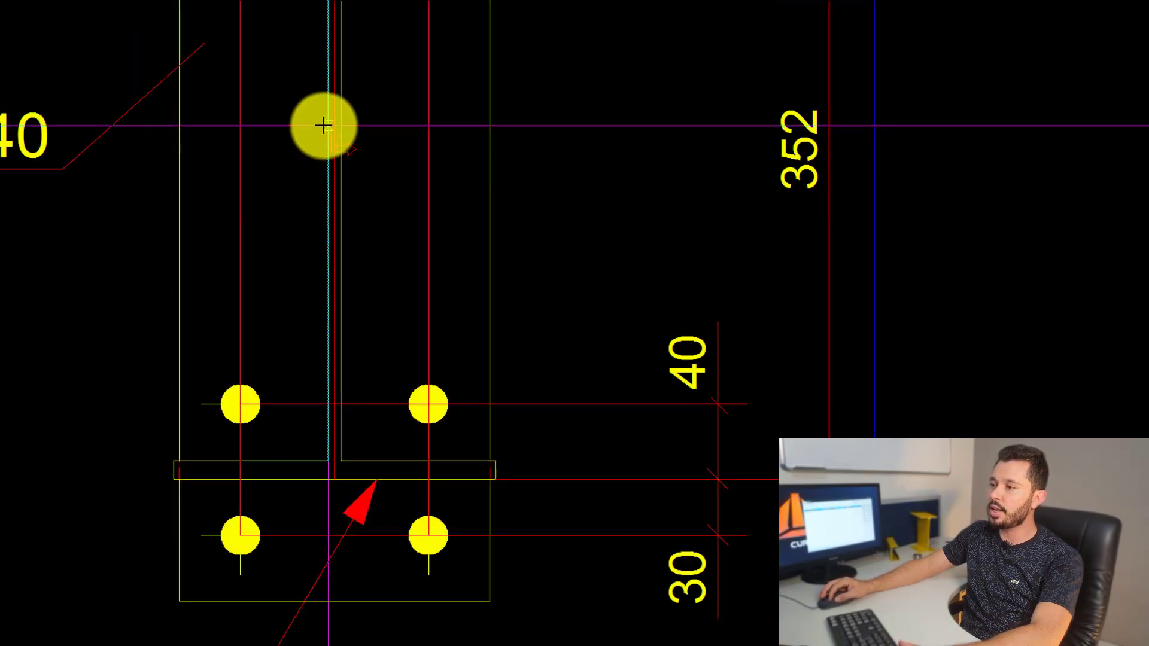
click(327, 126)
click(91, 280)
scroll(135, 293, down, 3)
scroll(120, 290, up, 3)
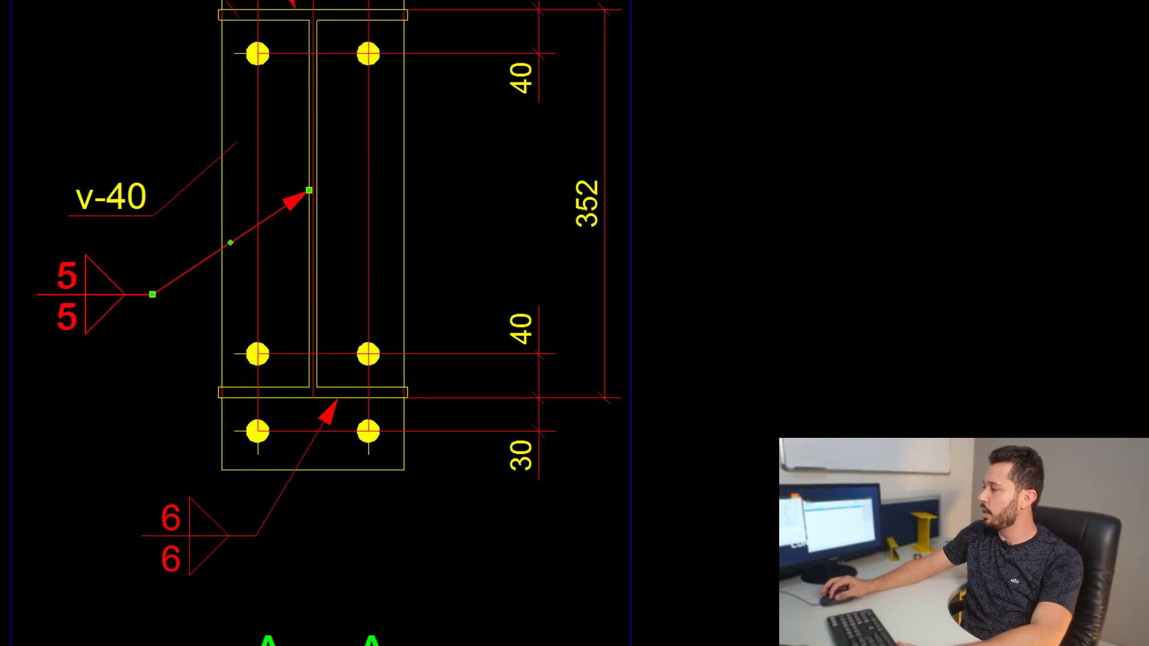
scroll(207, 332, down, 2)
scroll(207, 339, down, 3)
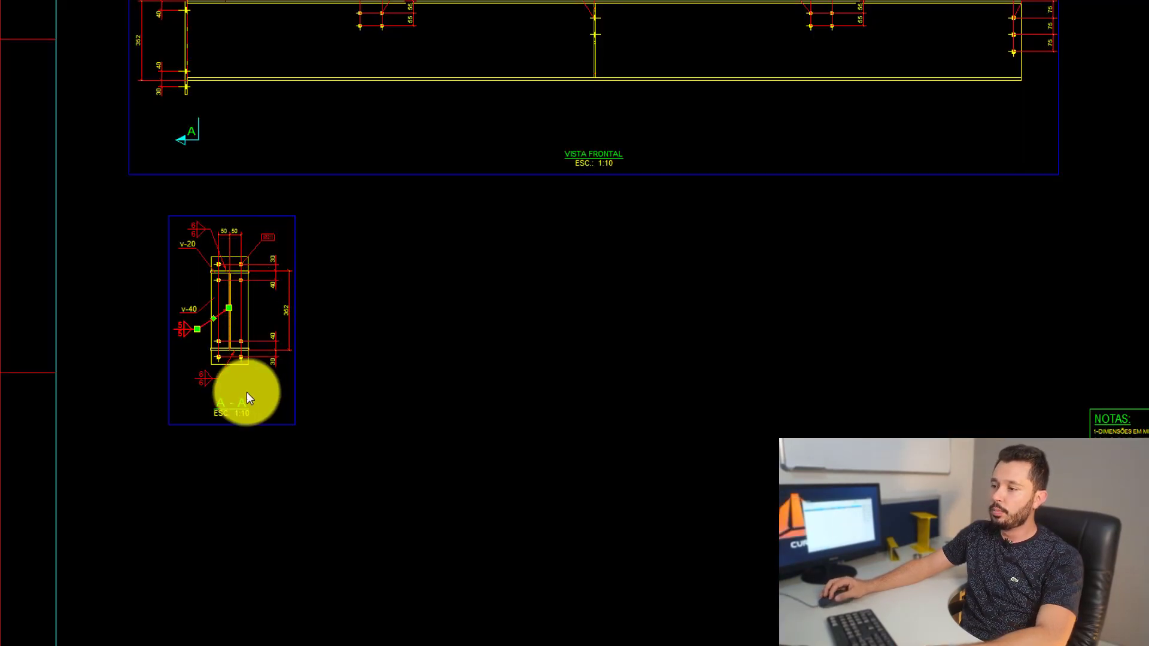
Step: Move the VISTA FRONTAL title up under the beam
scroll(246, 398, up, 3)
click(210, 406)
scroll(215, 419, down, 3)
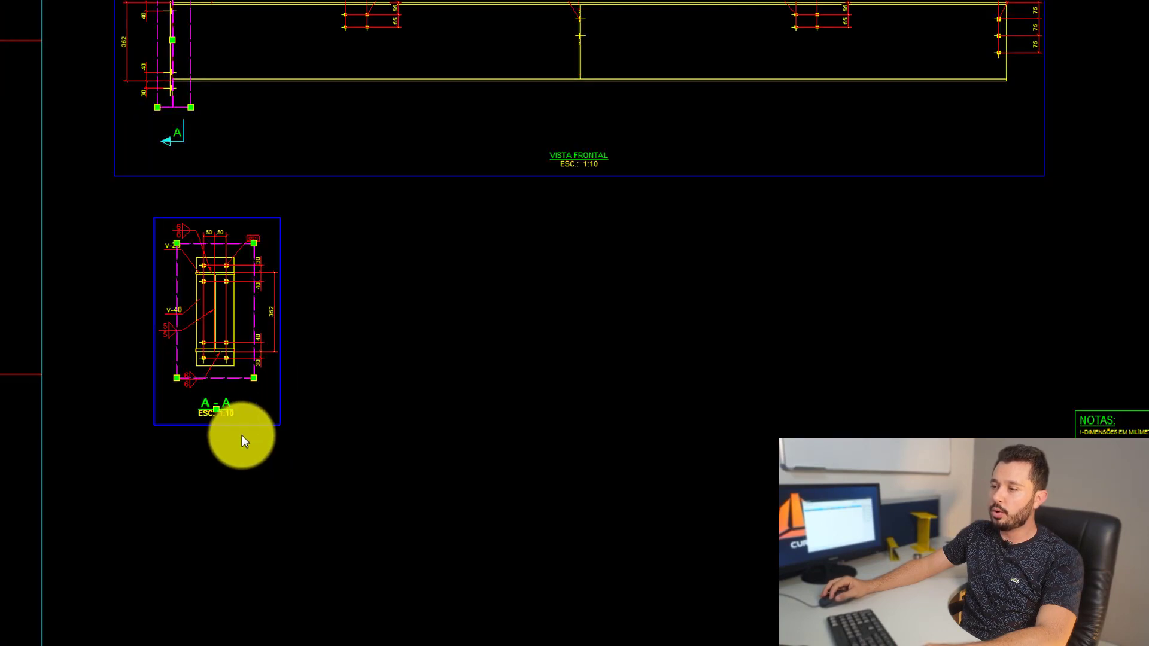
scroll(616, 123, up, 2)
middle_drag(616, 124, 488, 478)
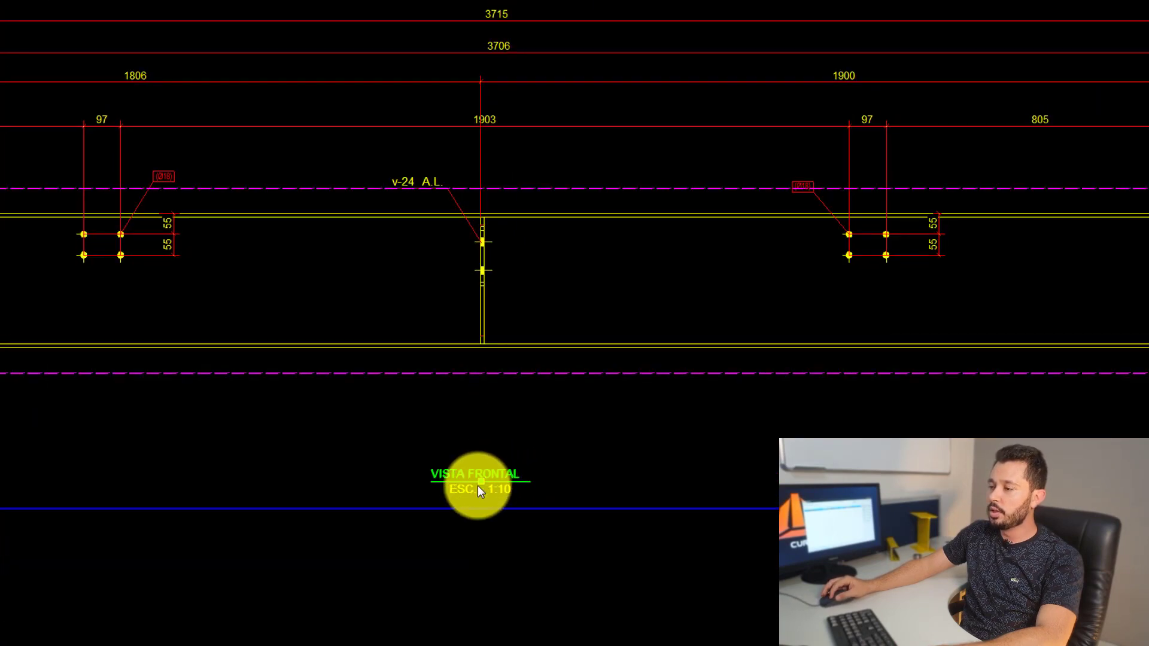
click(492, 406)
Step: Define a section cut through the v-24 stiffener, from above the beam to its bottom
scroll(481, 408, down, 4)
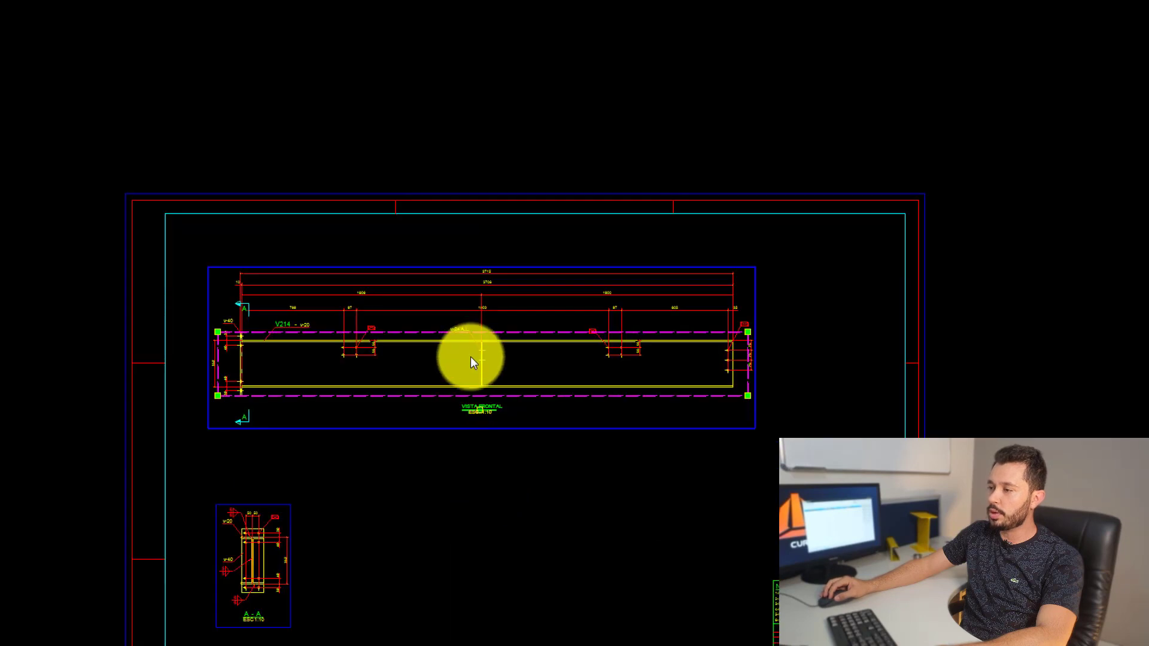
scroll(243, 306, up, 5)
scroll(249, 307, up, 2)
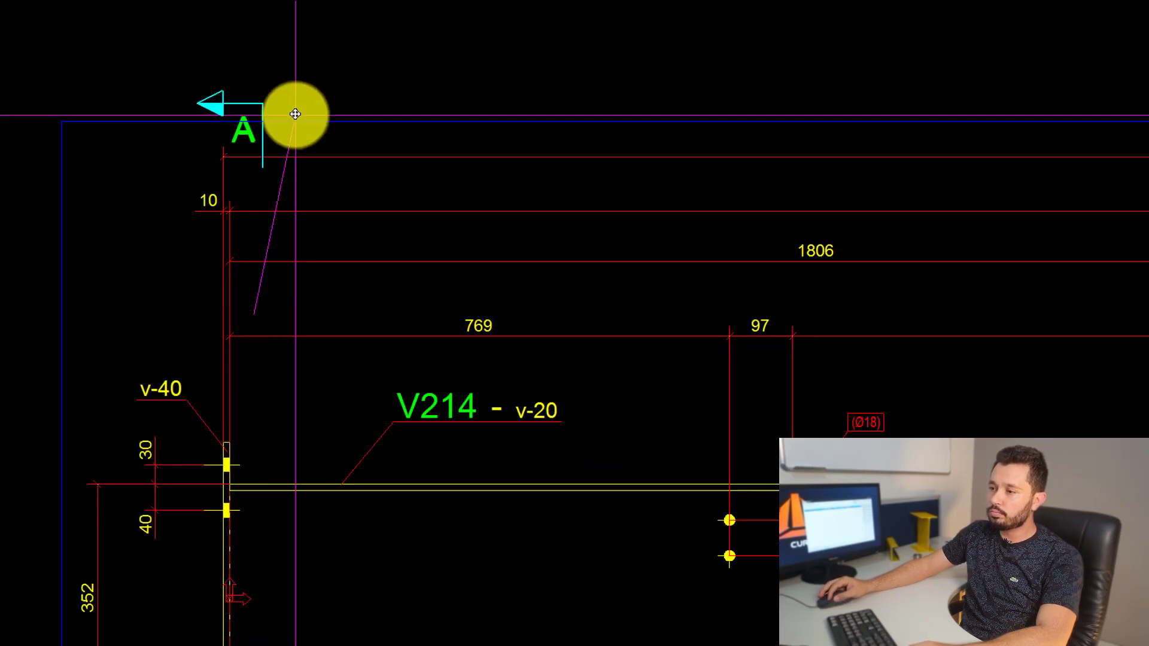
scroll(295, 102, down, 2)
scroll(293, 99, up, 2)
scroll(263, 102, down, 2)
scroll(276, 94, down, 2)
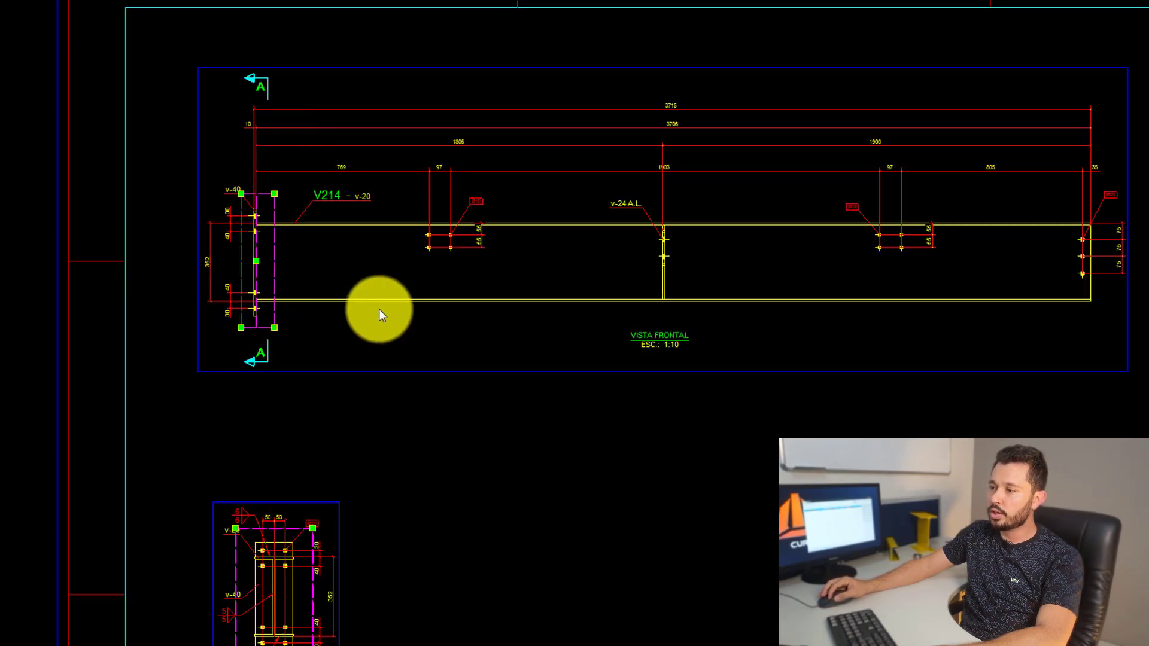
scroll(570, 269, up, 1)
scroll(542, 308, up, 4)
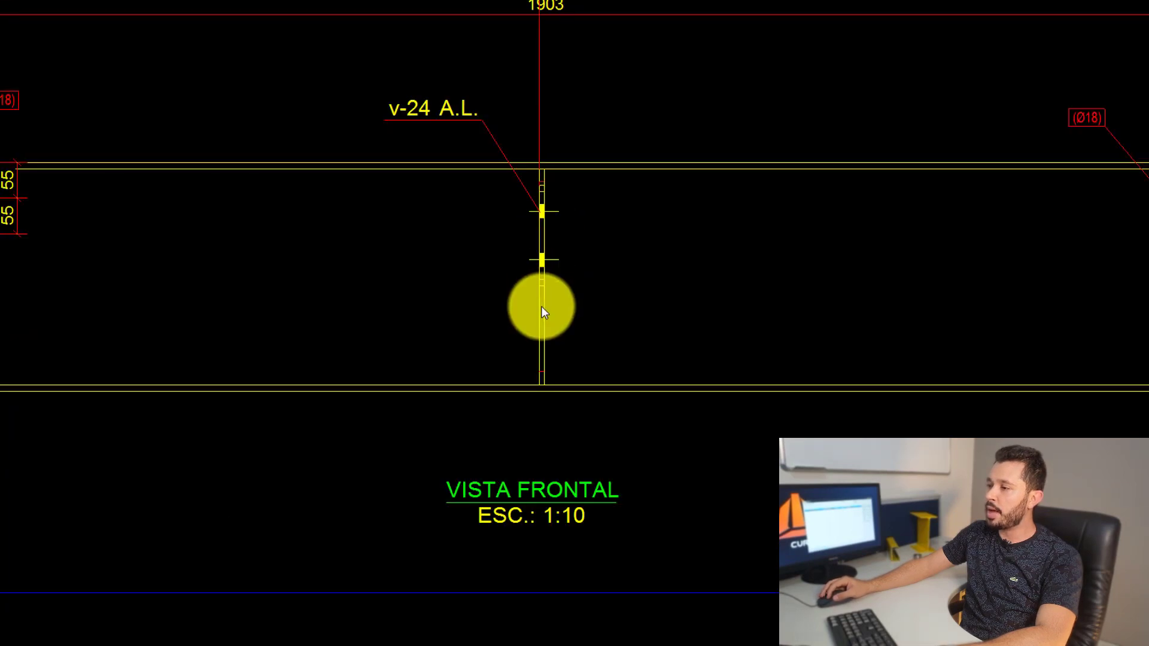
scroll(557, 360, up, 2)
scroll(547, 364, down, 1)
scroll(536, 275, up, 1)
scroll(536, 275, down, 1)
scroll(545, 165, up, 1)
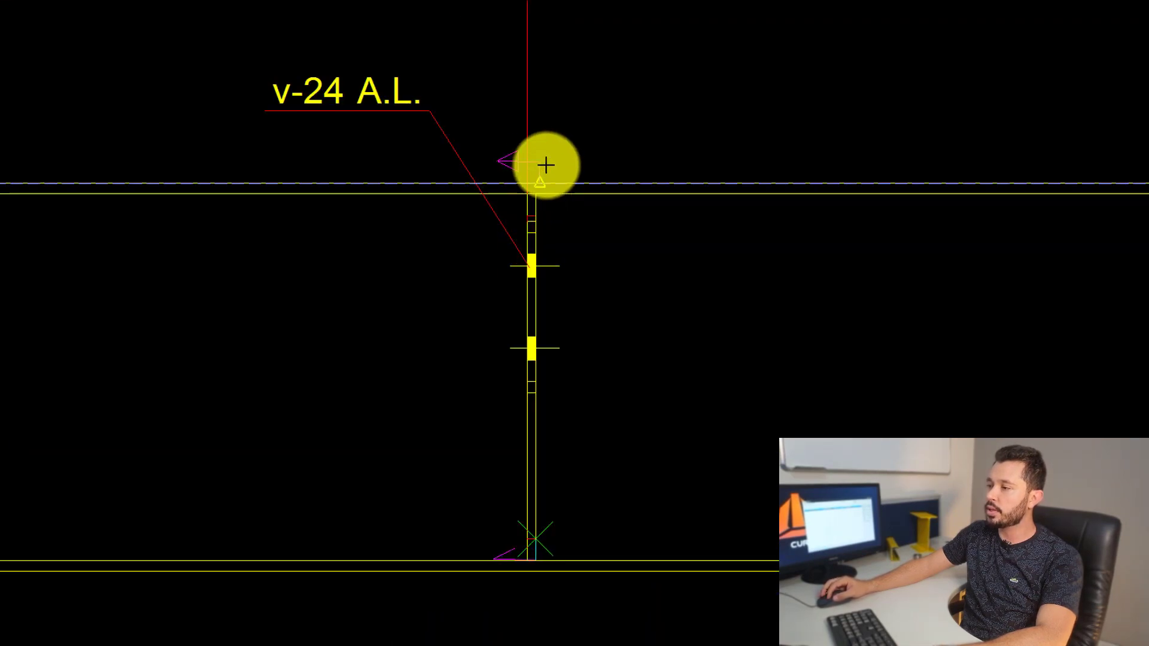
click(543, 163)
click(535, 515)
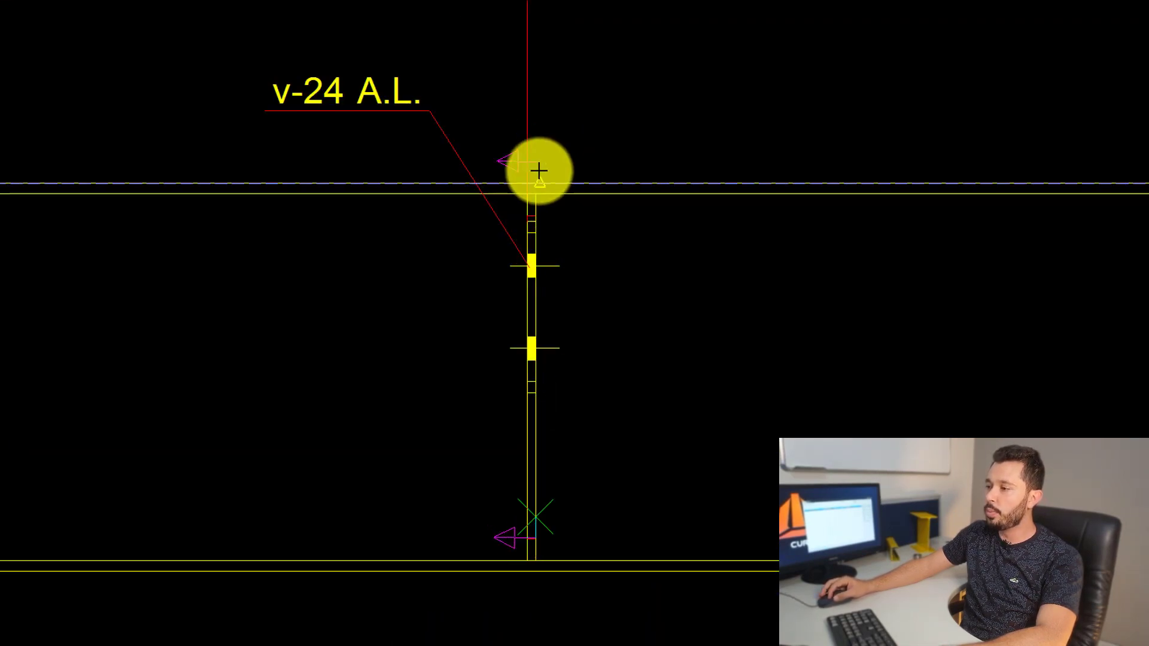
click(583, 593)
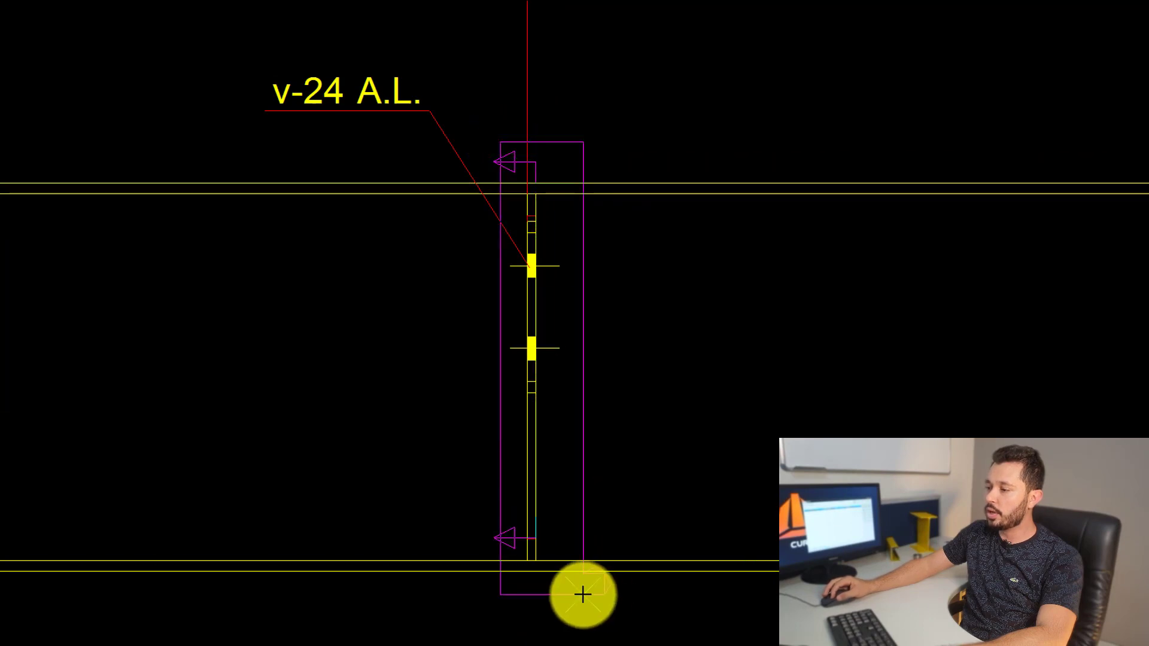
scroll(565, 157, down, 2)
scroll(565, 157, down, 3)
scroll(565, 166, down, 3)
Step: Place section view B-B beside section A-A
scroll(464, 344, up, 3)
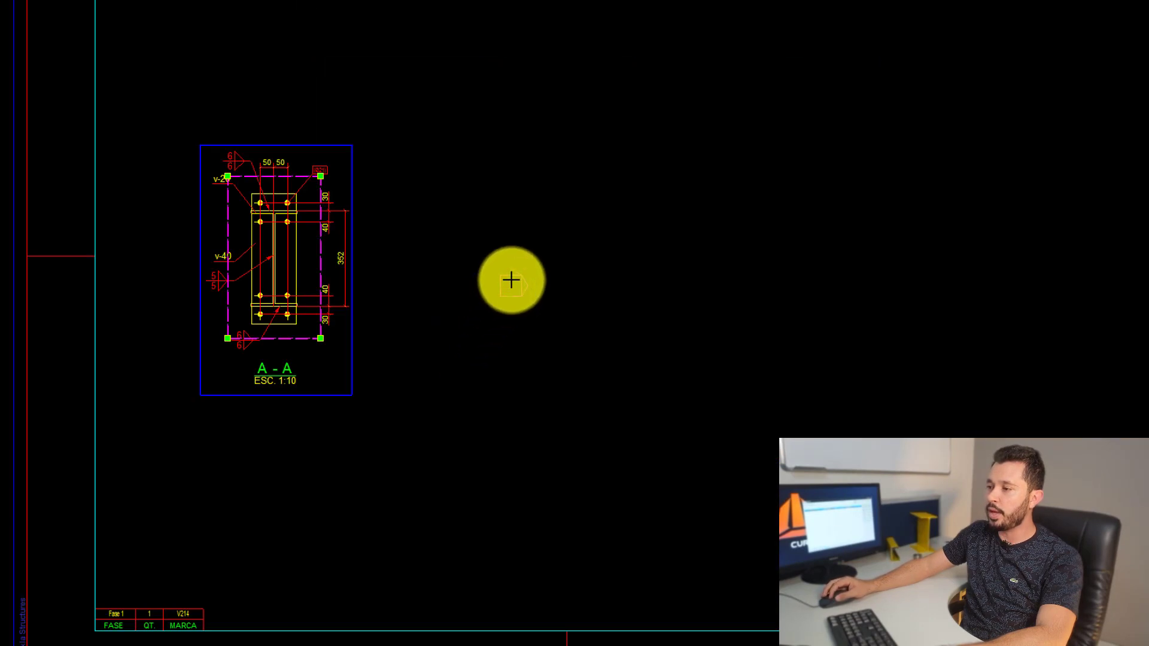
click(534, 240)
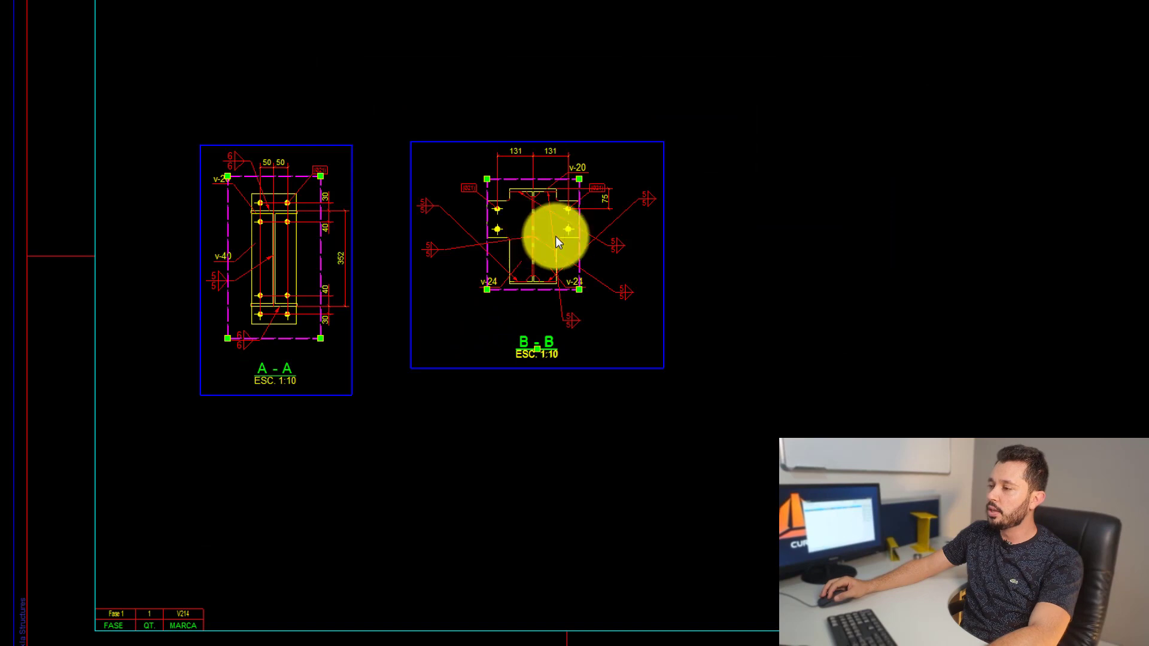
scroll(555, 236, up, 3)
scroll(523, 181, down, 3)
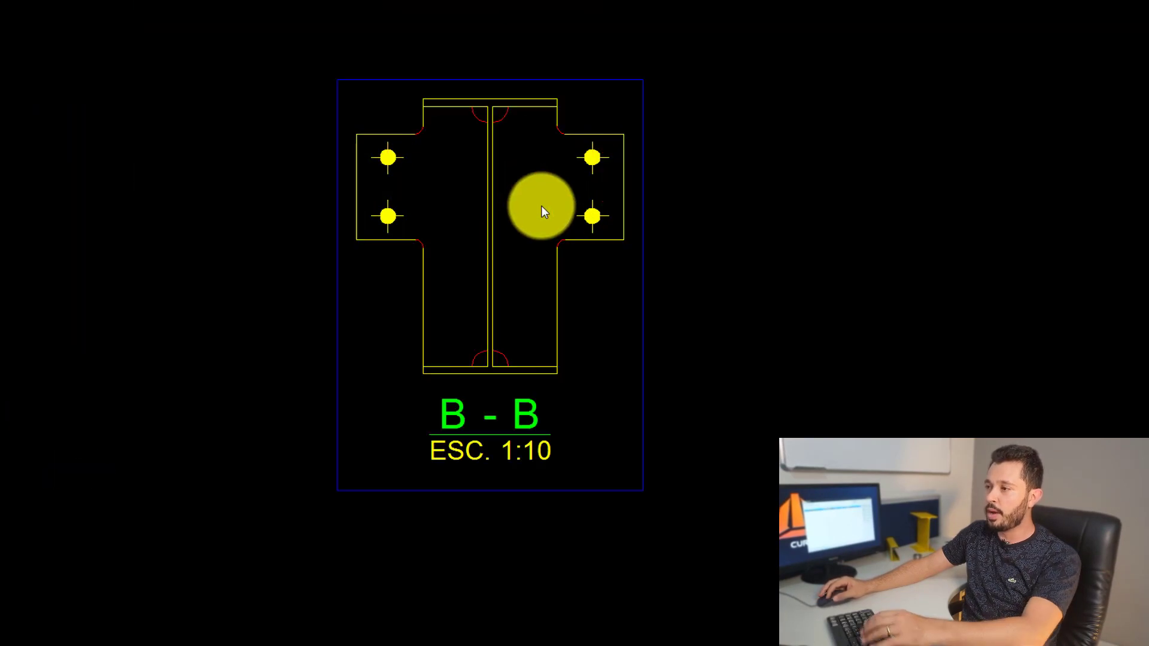
scroll(541, 206, down, 2)
drag(557, 392, 510, 473)
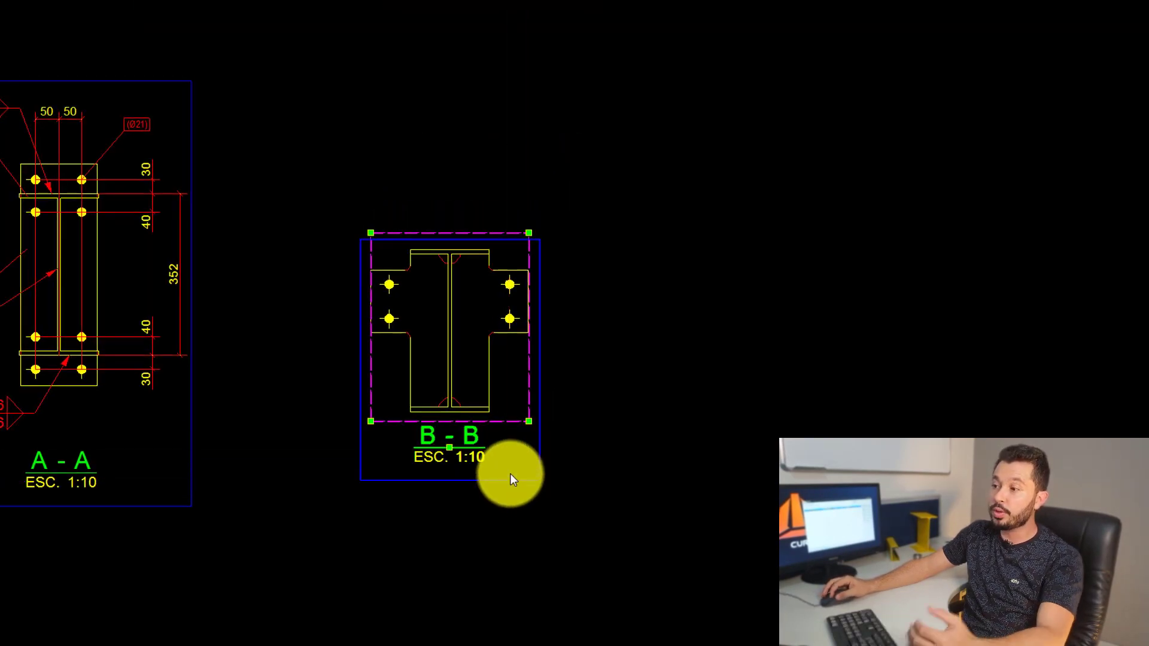
key(Escape)
scroll(472, 347, up, 2)
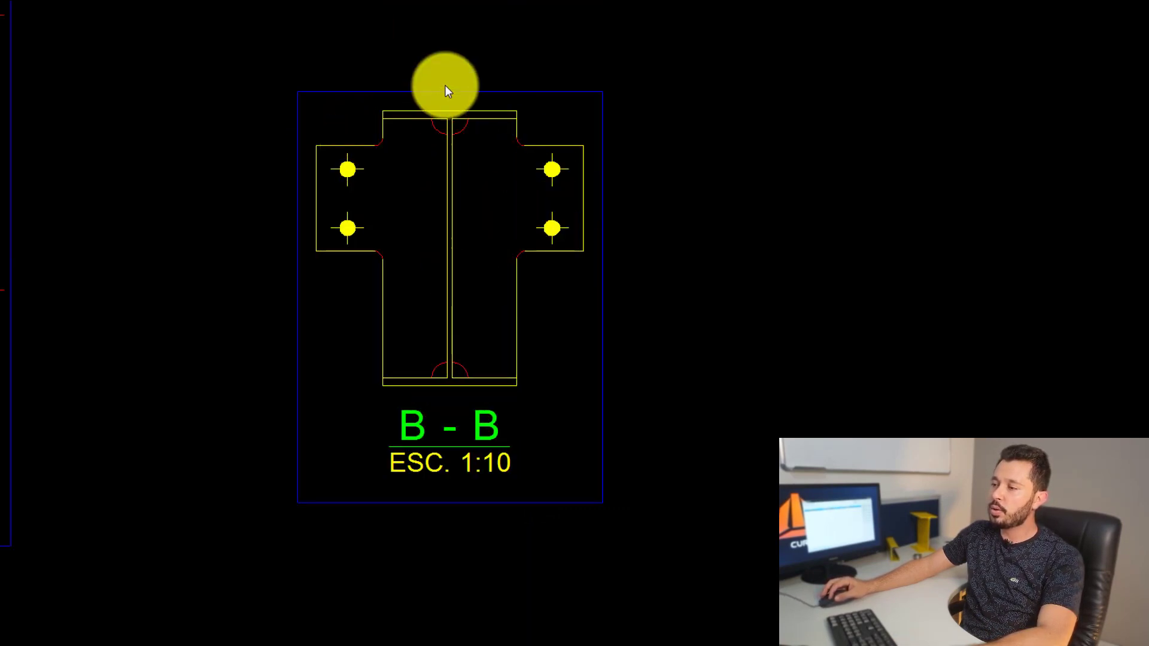
Step: Dimension the bolts to the web centre as 131 | 131 above section B-B
click(450, 386)
click(552, 228)
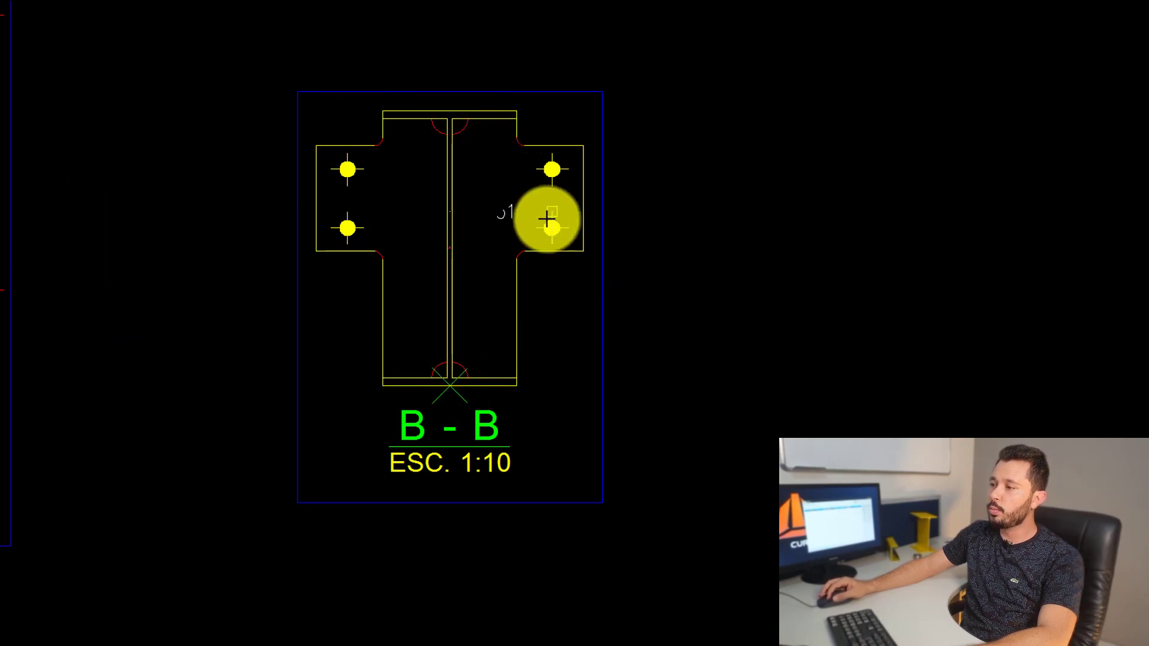
click(380, 126)
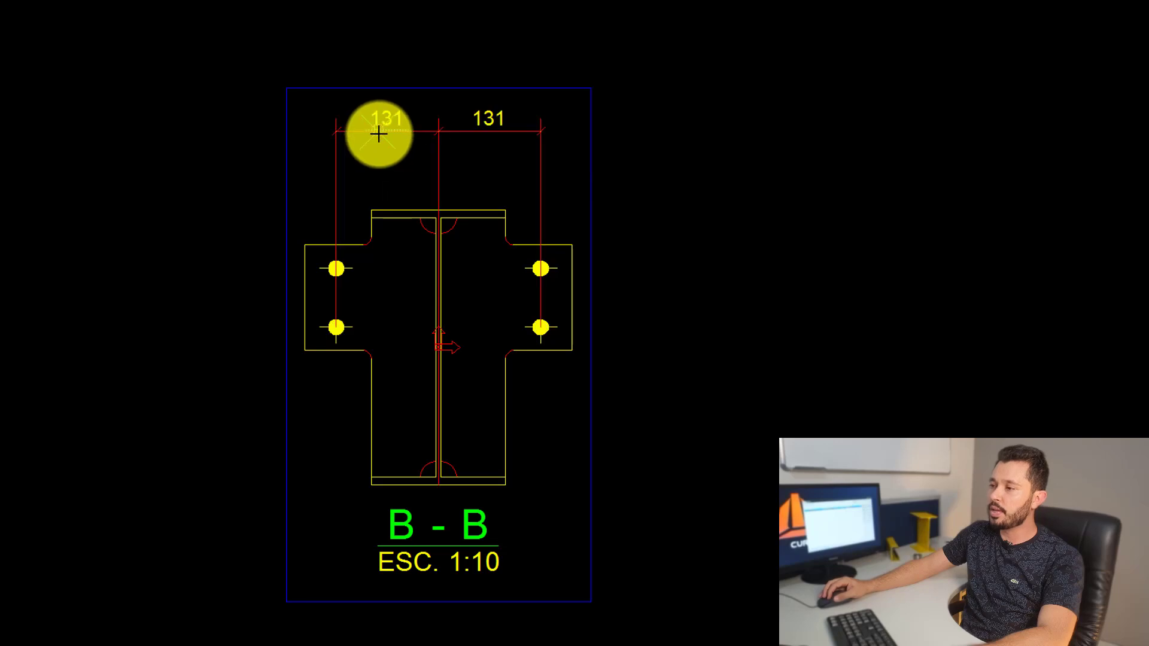
click(333, 267)
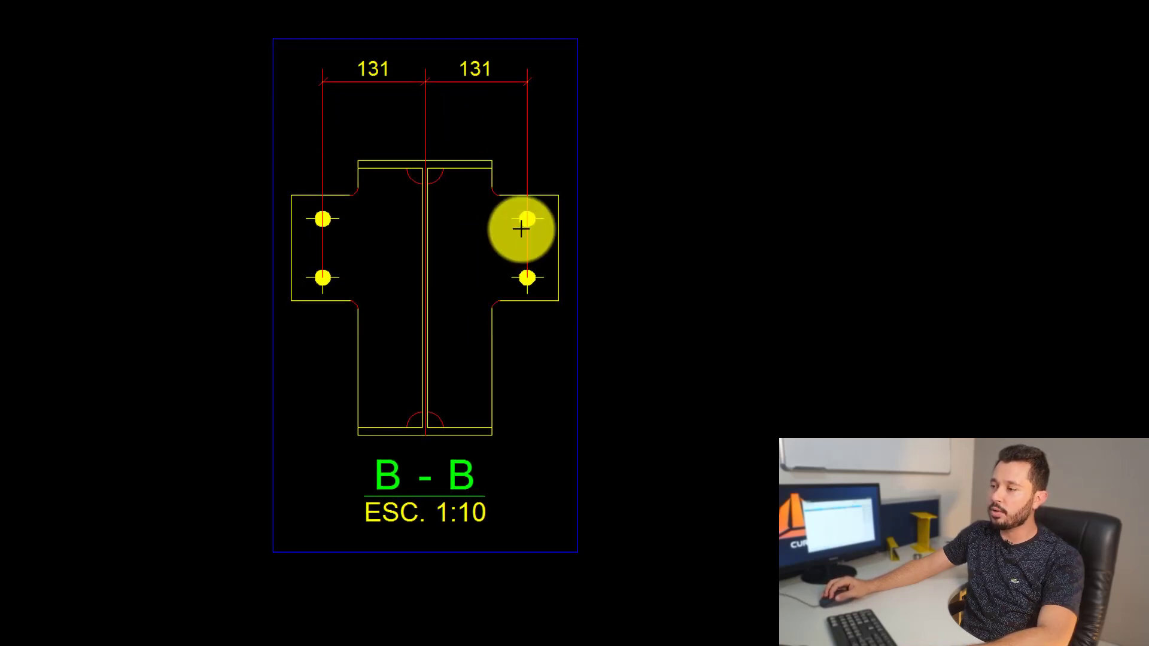
scroll(523, 226, up, 3)
Step: Add 75 dimensions from each upper bolt to the top flange on both sides
click(531, 212)
click(471, 111)
click(701, 124)
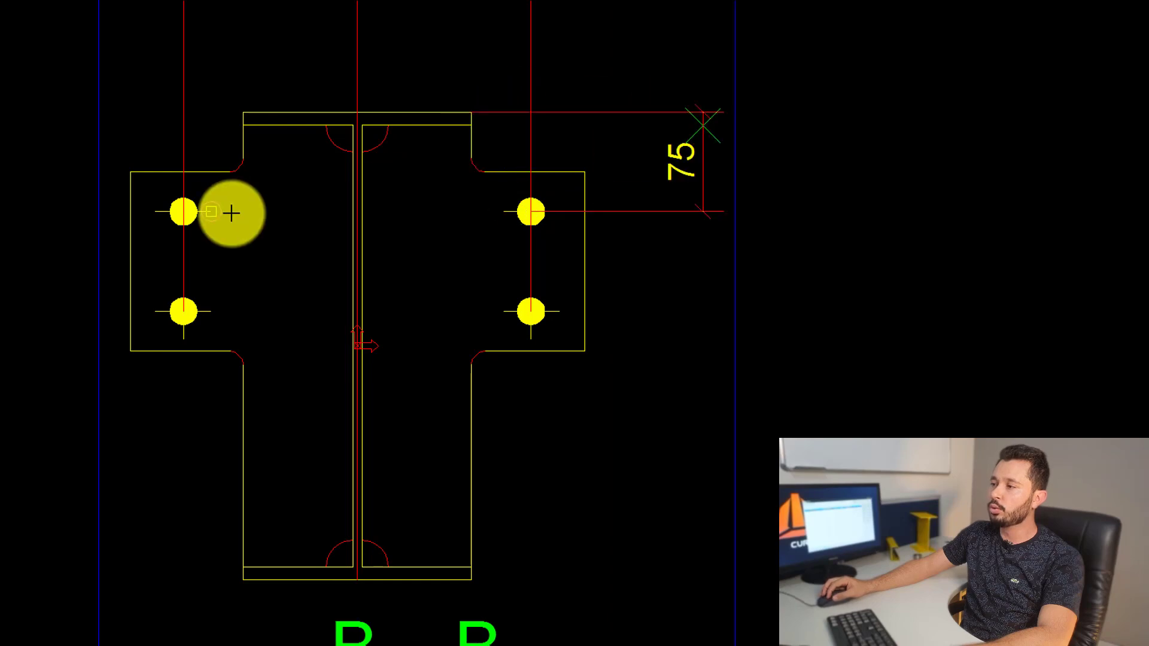
middle_drag(231, 213, 489, 287)
click(441, 286)
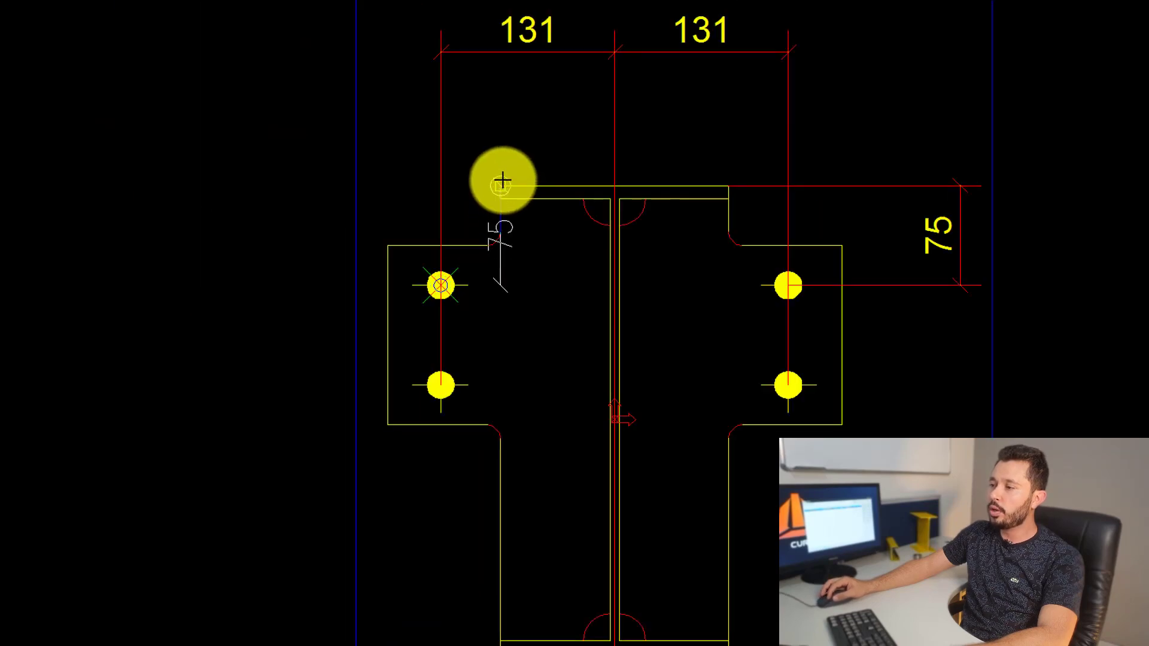
click(502, 182)
click(258, 237)
middle_drag(432, 261, 349, 282)
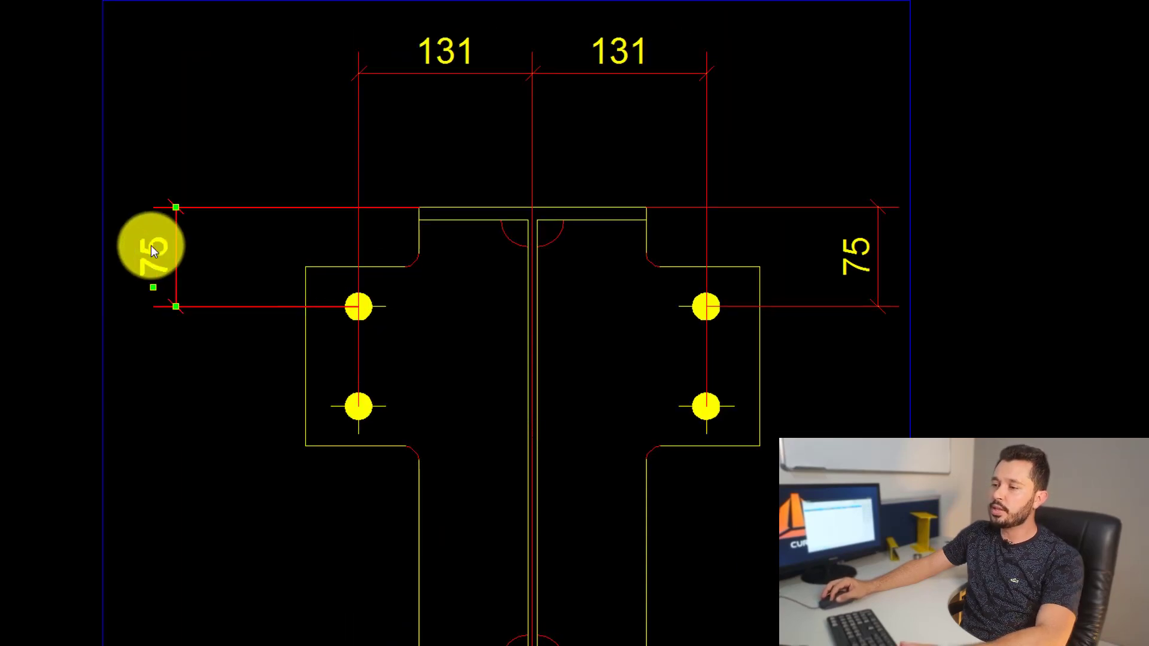
drag(151, 250, 174, 252)
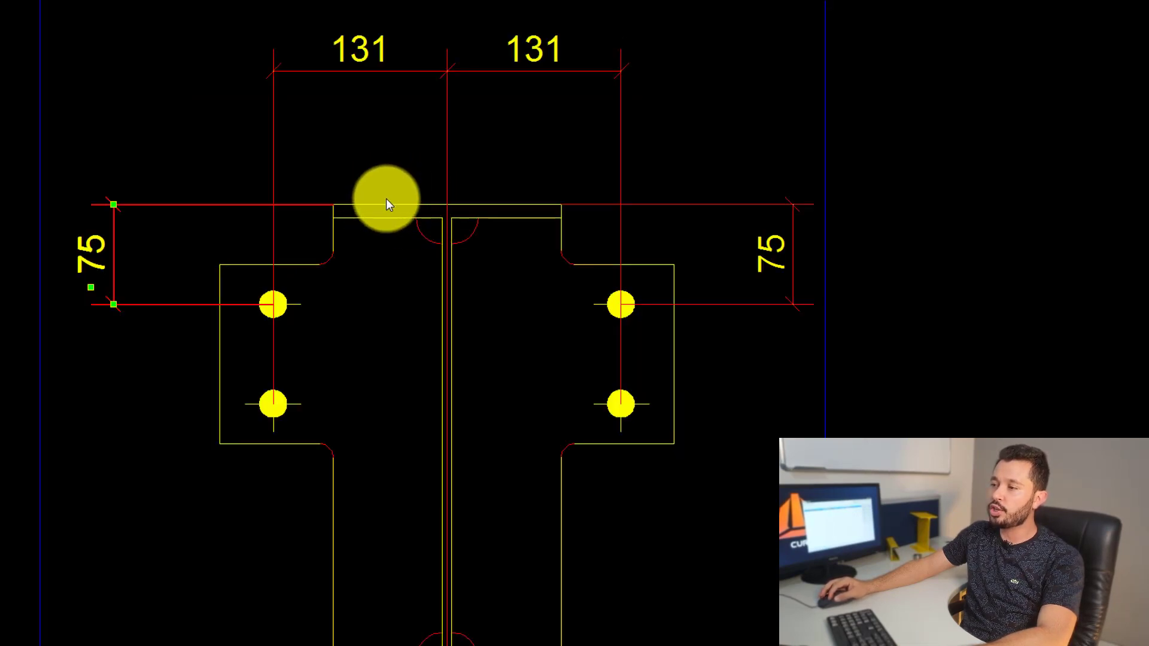
scroll(386, 203, down, 3)
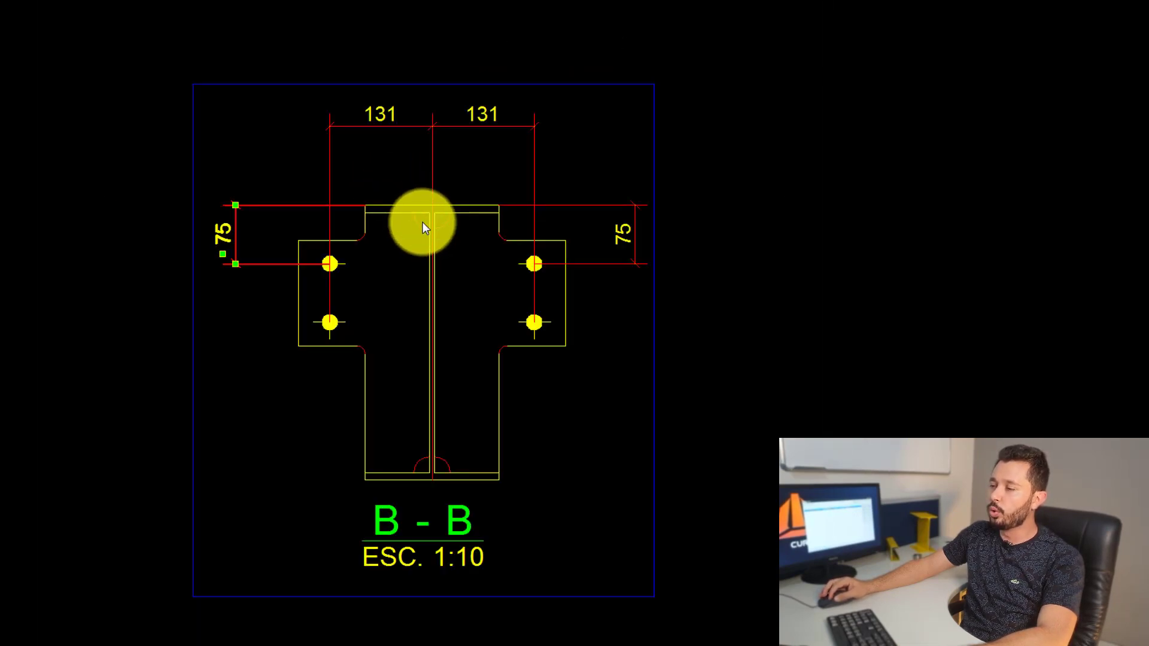
middle_drag(422, 223, 521, 210)
scroll(505, 225, down, 2)
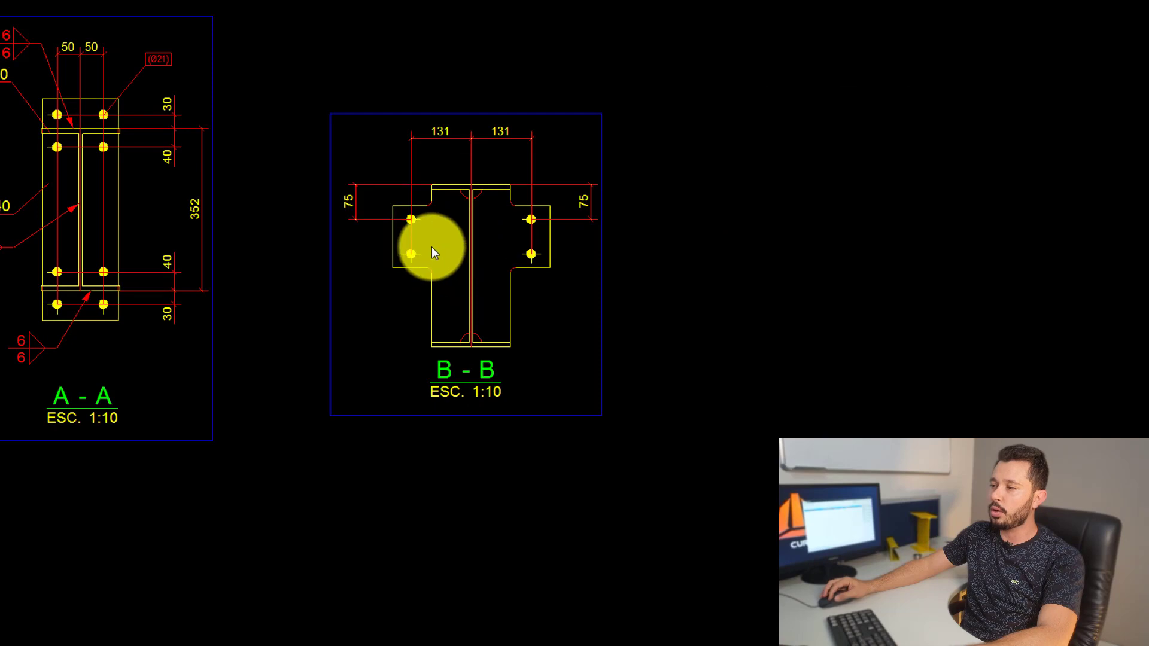
Step: Zoom and pan to show sections A-A, B-B and the whole front view
scroll(432, 247, up, 2)
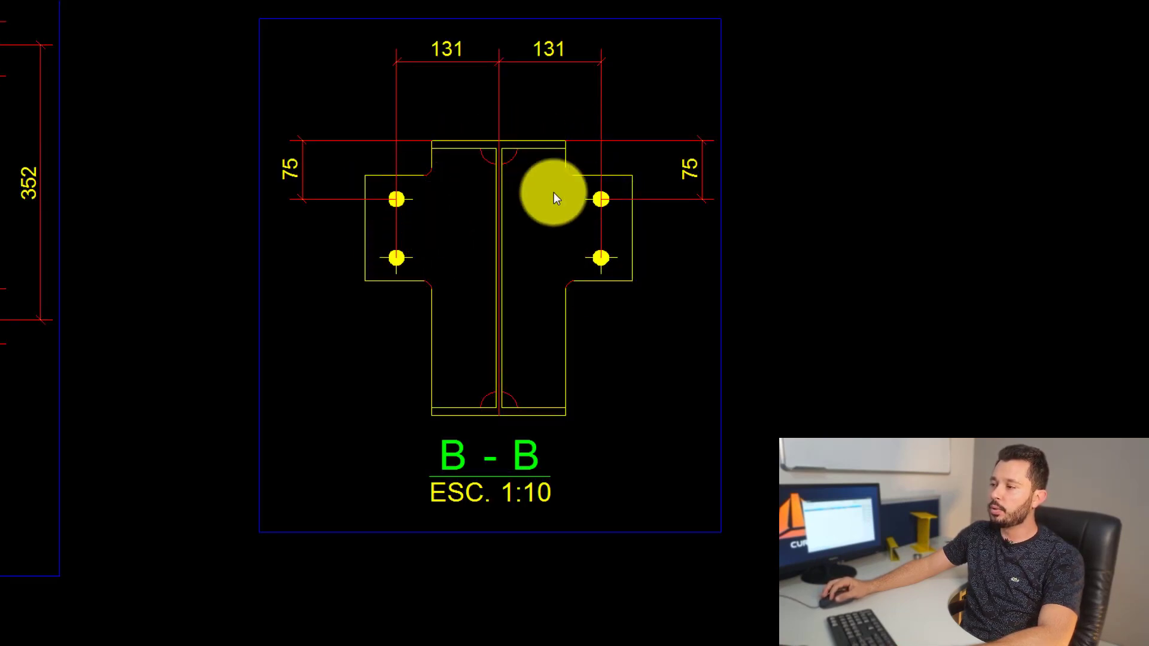
scroll(554, 192, down, 5)
middle_drag(590, 193, 533, 321)
scroll(533, 321, up, 1)
scroll(490, 282, up, 4)
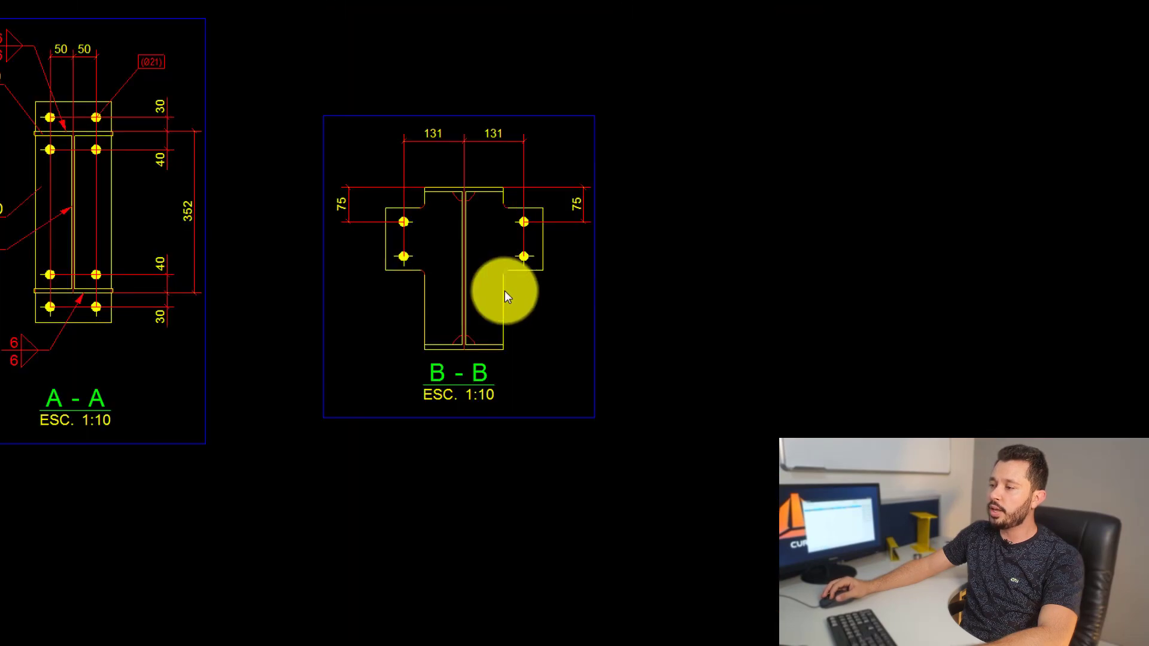
scroll(426, 274, down, 5)
middle_drag(447, 170, 415, 277)
scroll(415, 277, up, 2)
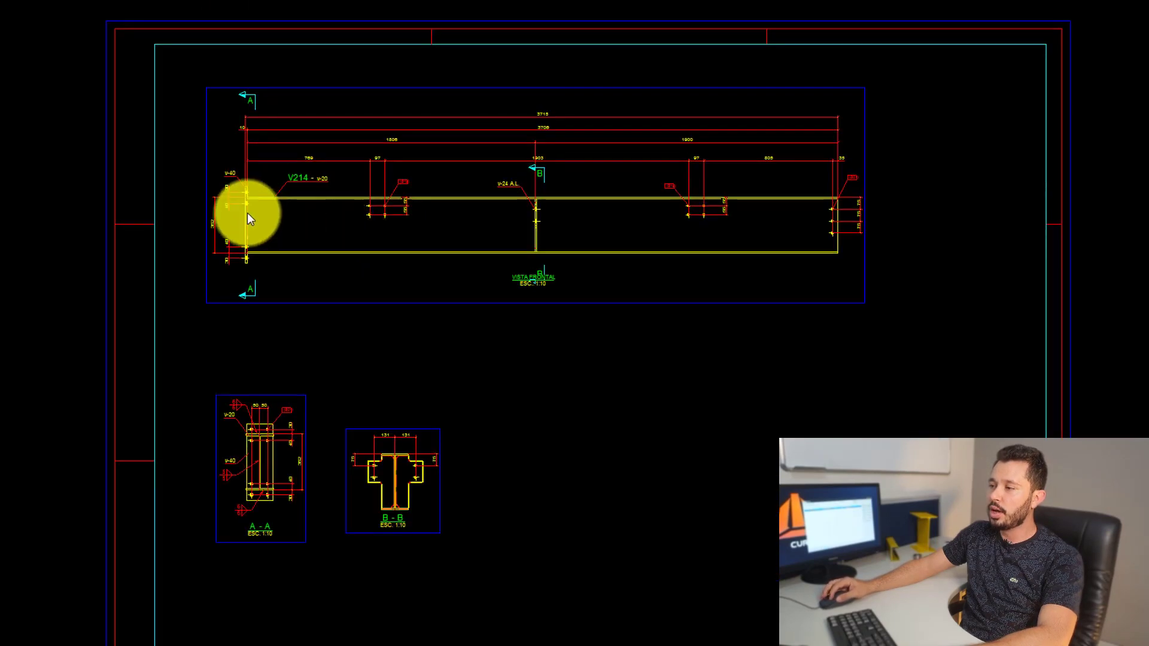
scroll(404, 142, up, 2)
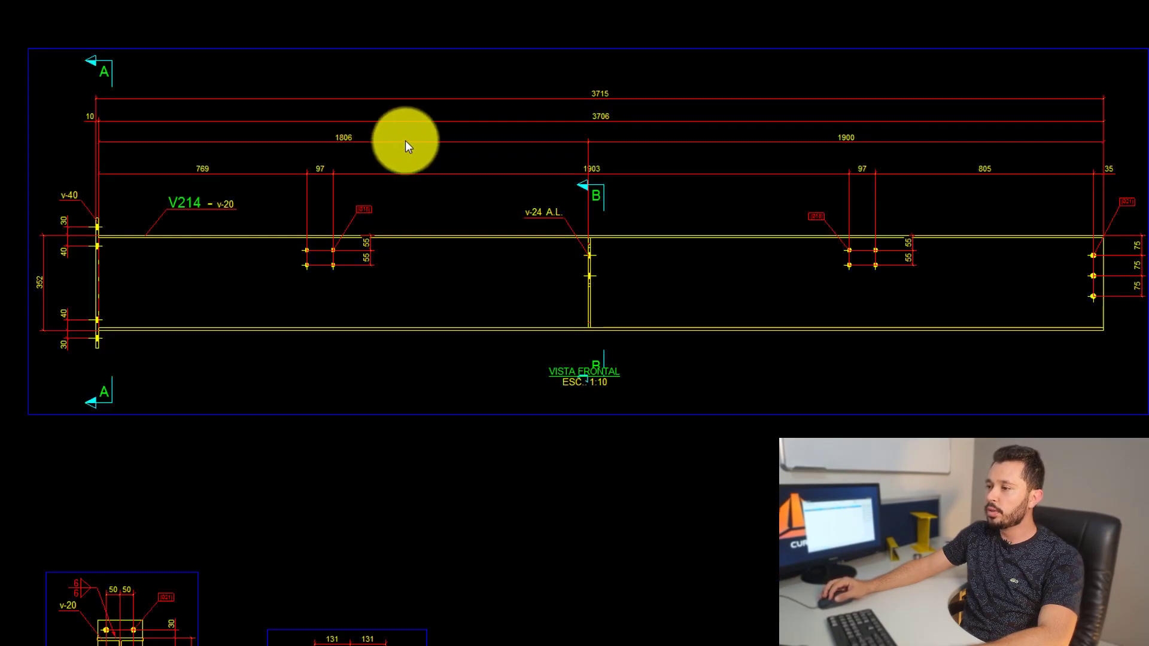
scroll(354, 142, up, 3)
scroll(371, 133, up, 2)
scroll(372, 131, down, 2)
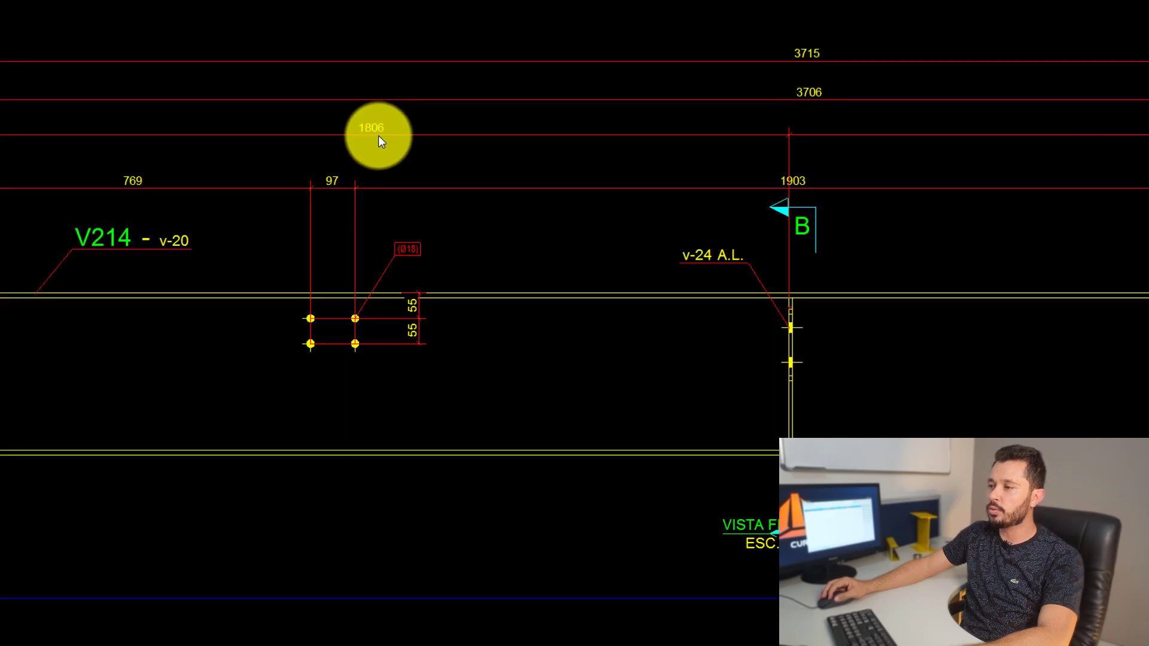
Step: Place the upper B section marker above the 3715 dimension line, then deselect it
middle_drag(813, 227, 833, 300)
drag(834, 299, 839, 103)
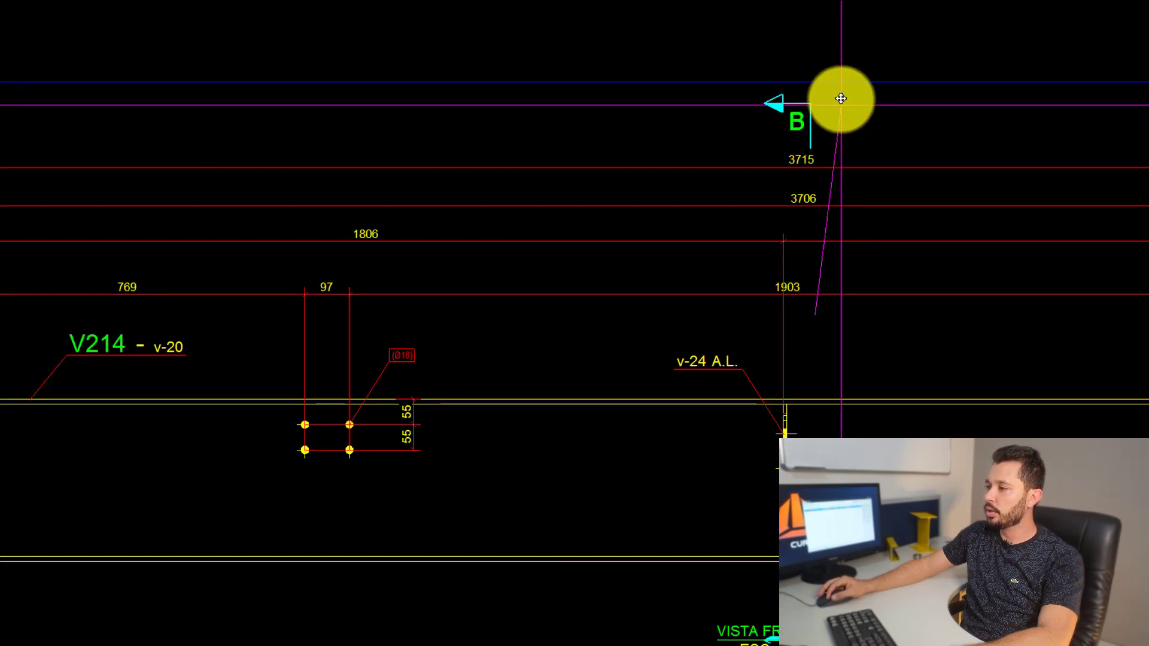
middle_drag(700, 259, 685, 197)
middle_drag(792, 560, 727, 318)
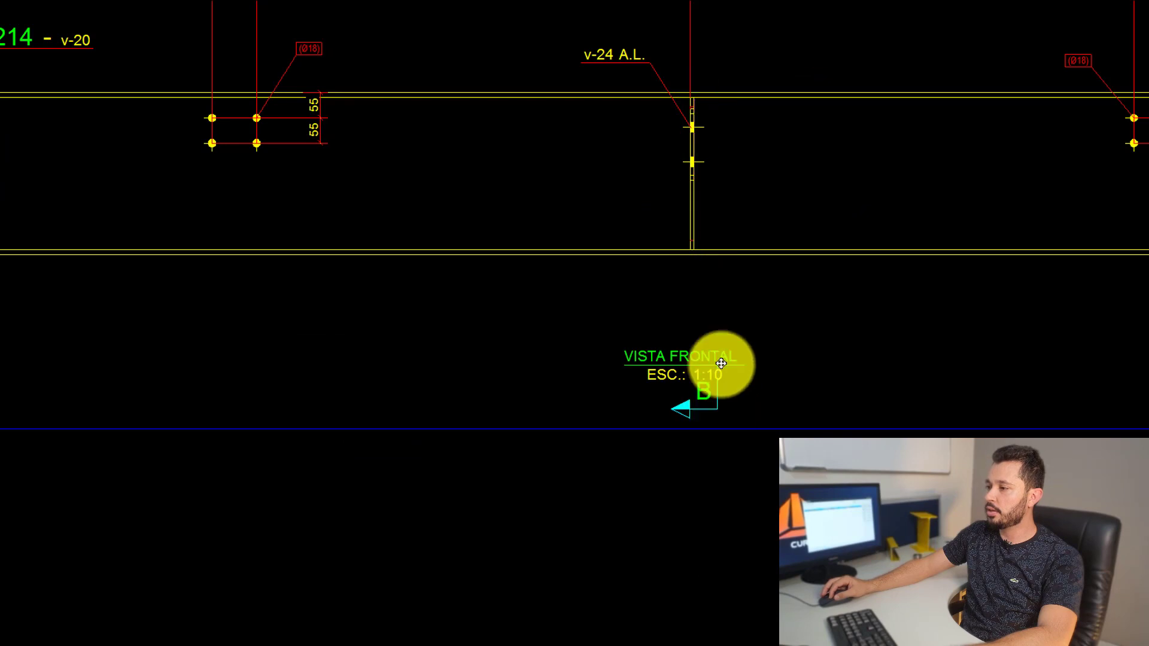
click(716, 358)
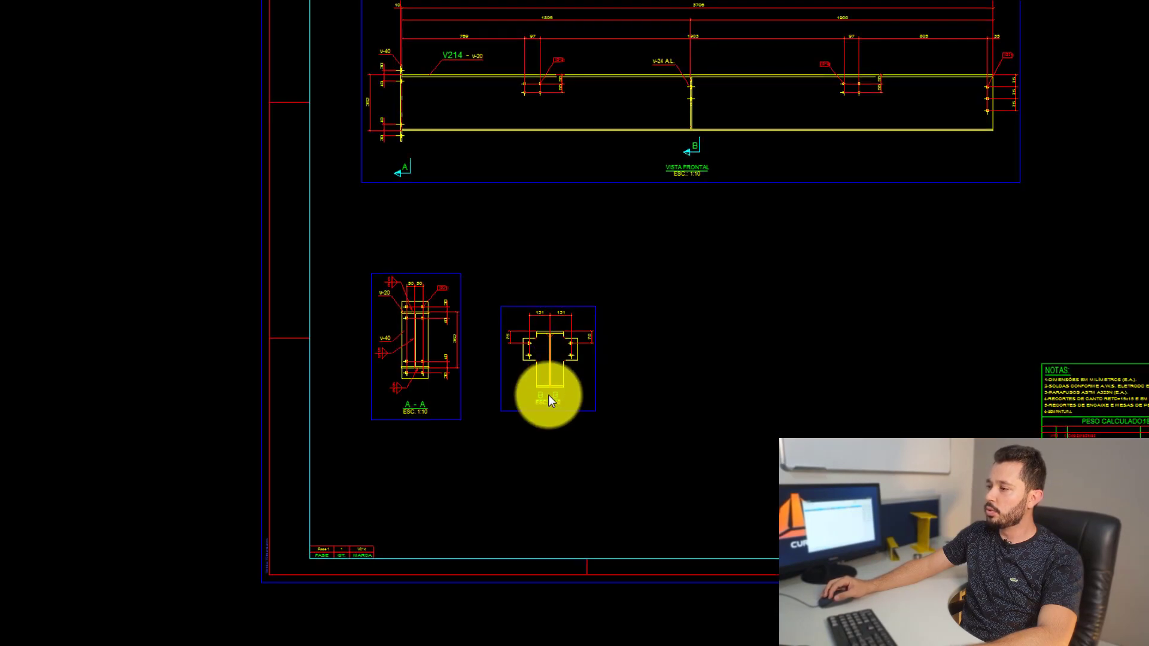
scroll(548, 395, up, 3)
middle_drag(585, 385, 522, 480)
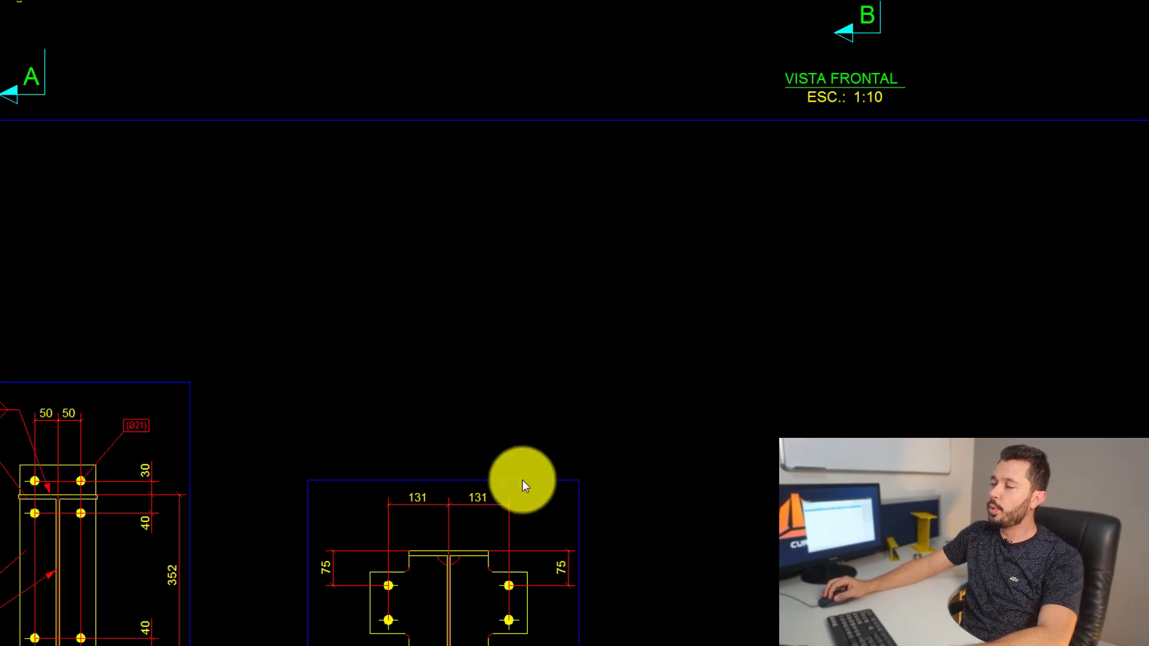
scroll(522, 480, down, 2)
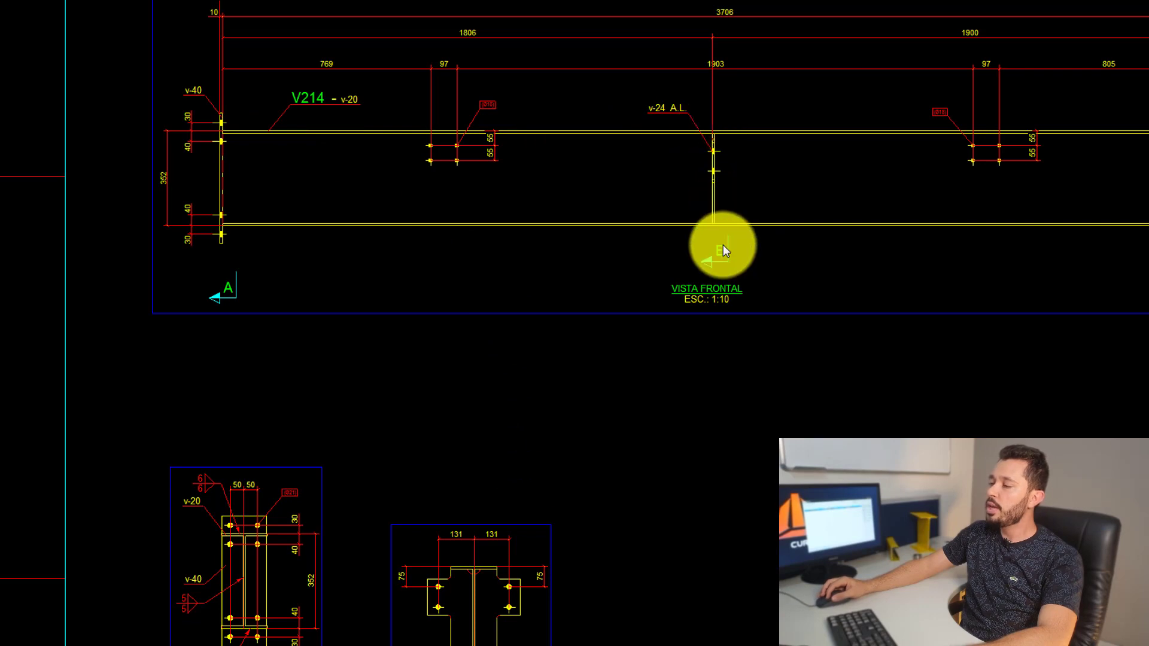
middle_drag(723, 246, 710, 308)
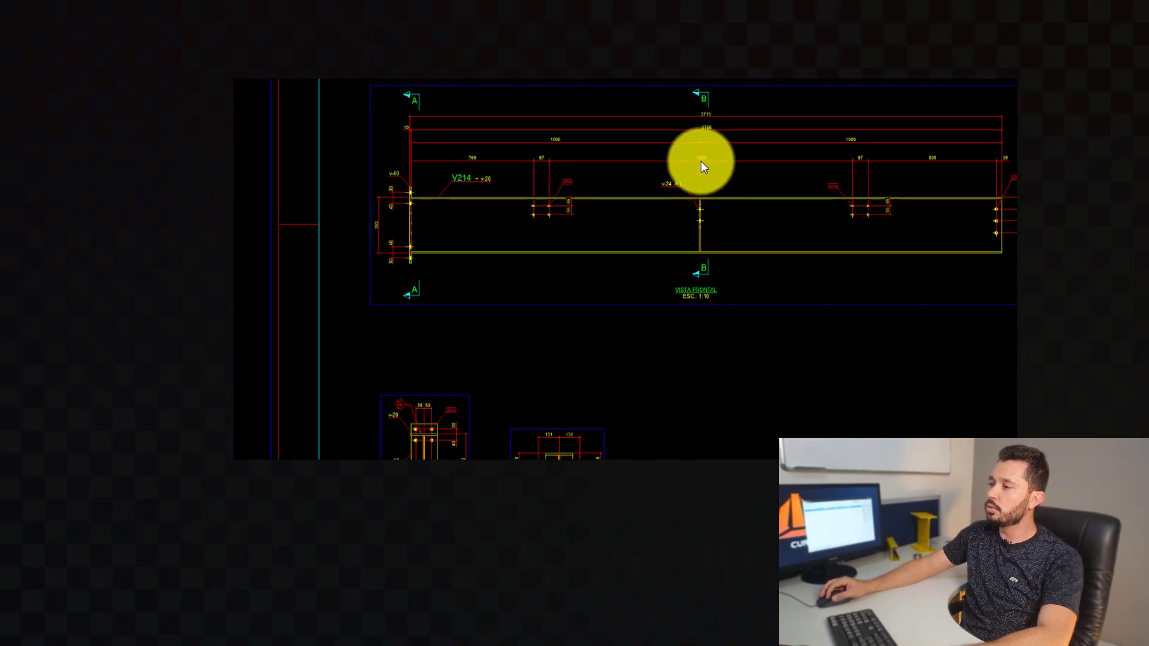
scroll(577, 456, up, 6)
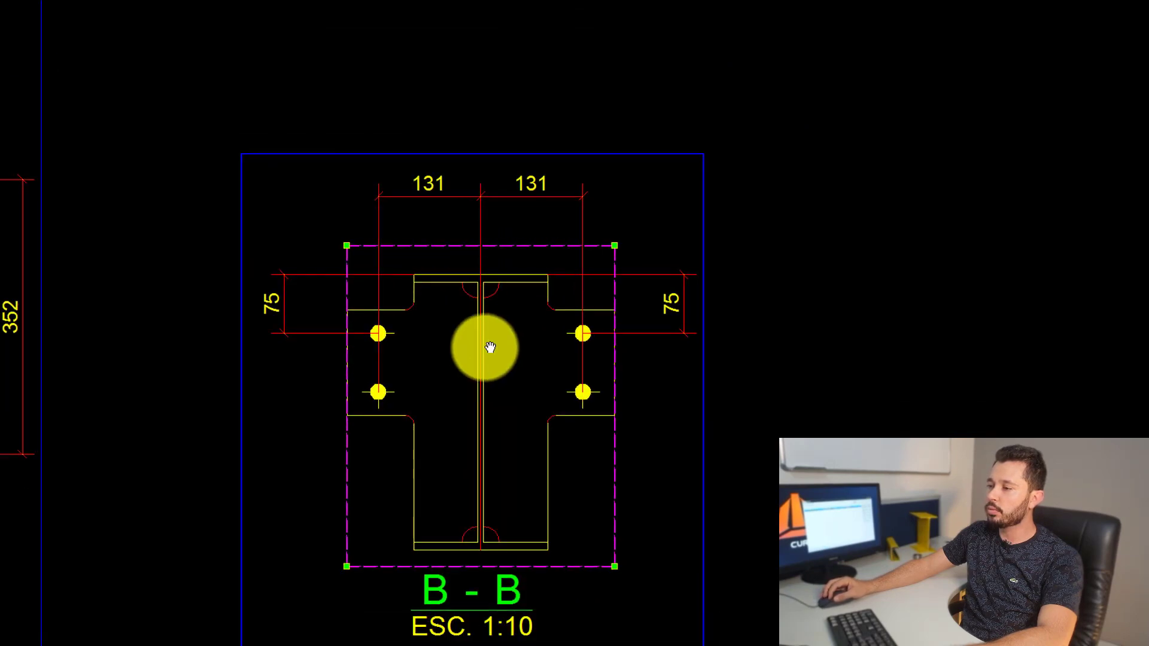
key(Escape)
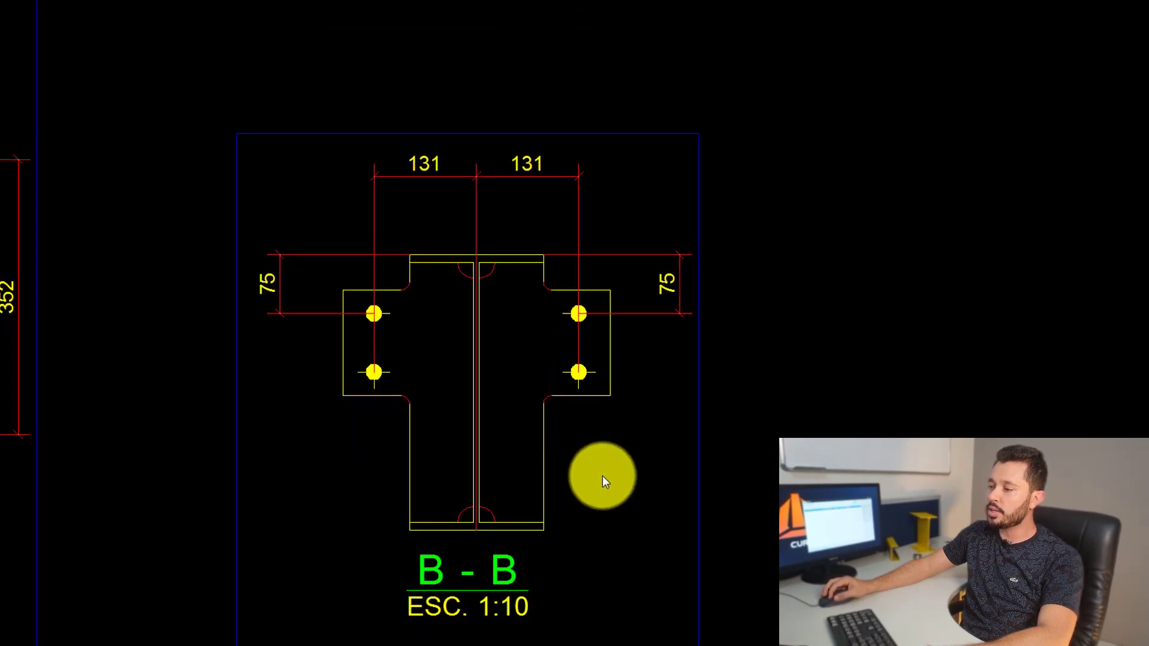
Step: Mark section B-B's parts and bolts, moving the 131 dimensions, Ø21 tags and v-24 mark clear
drag(602, 476, 320, 213)
scroll(621, 191, up, 2)
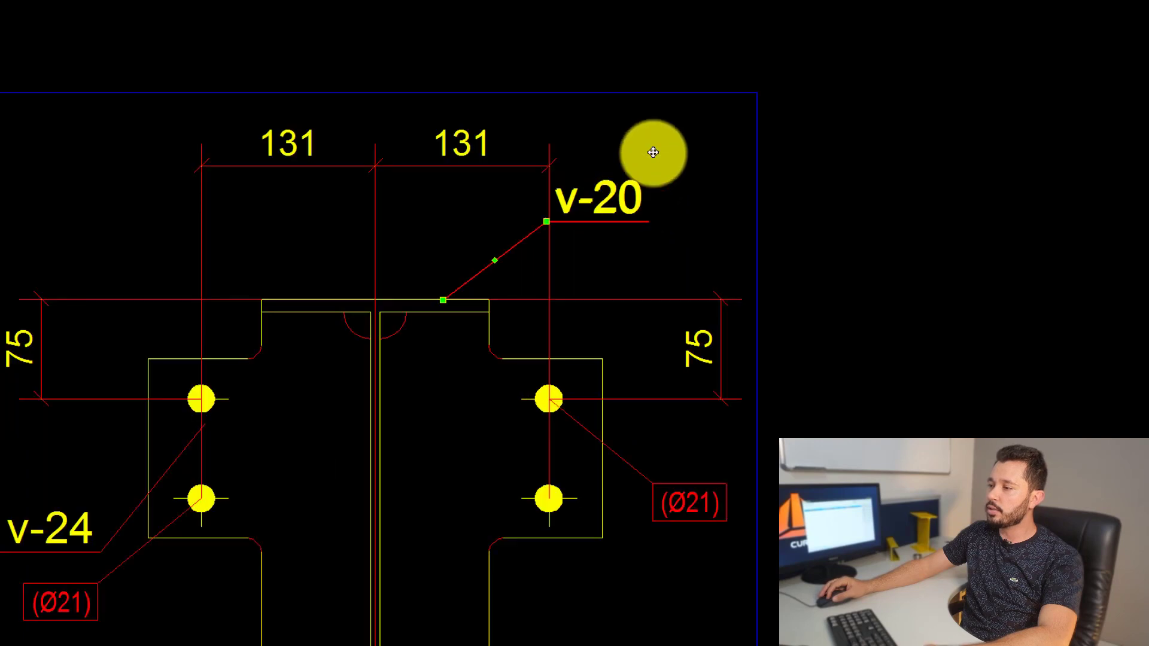
drag(477, 171, 477, 85)
drag(684, 501, 722, 520)
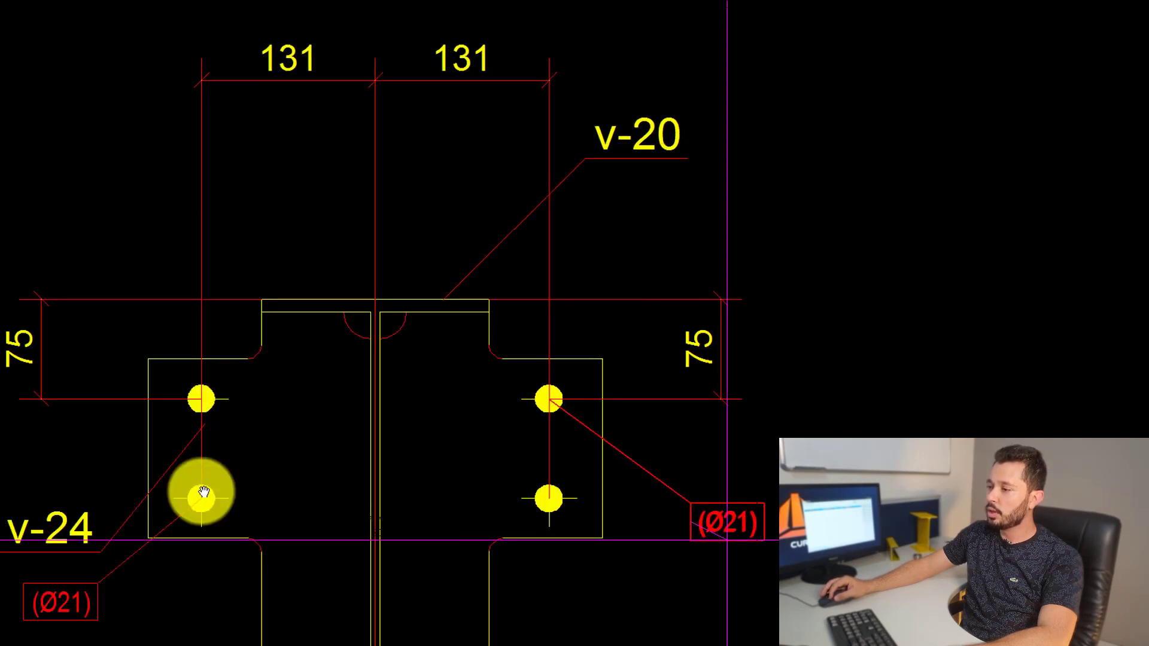
mouse_move(36, 528)
mouse_down()
mouse_move(8, 456)
mouse_move(36, 236)
mouse_up()
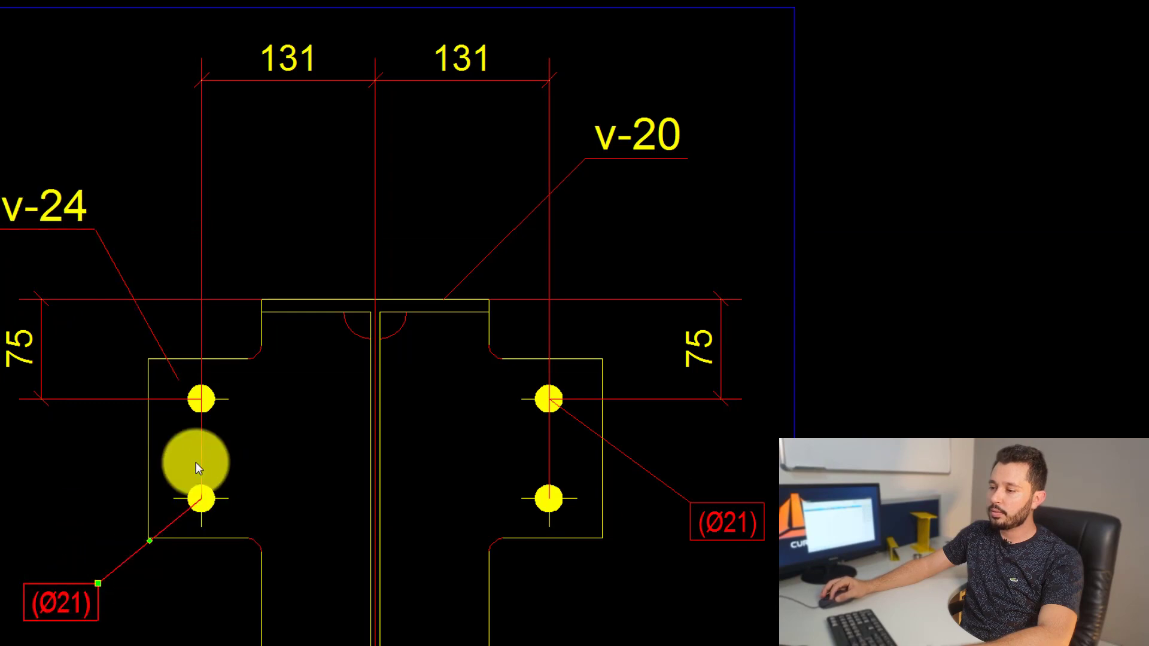
drag(97, 583, 79, 508)
scroll(362, 447, down, 5)
scroll(507, 363, up, 2)
Step: Move the lower v-24 part mark beside the right plate and show the plate's options
click(449, 401)
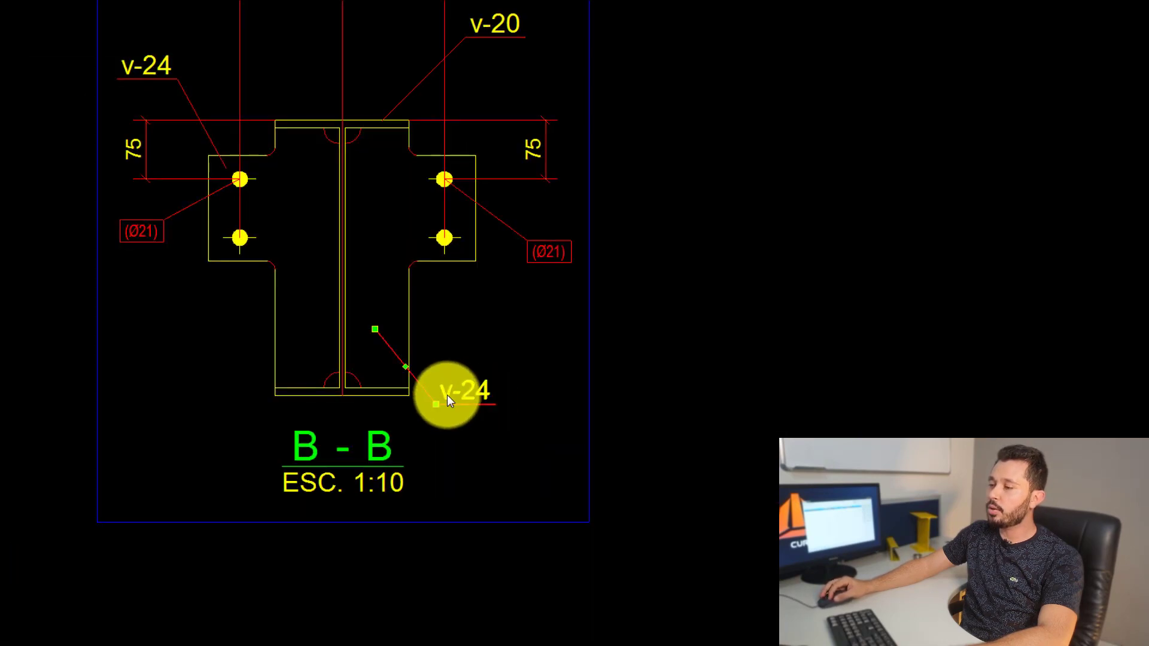
click(547, 326)
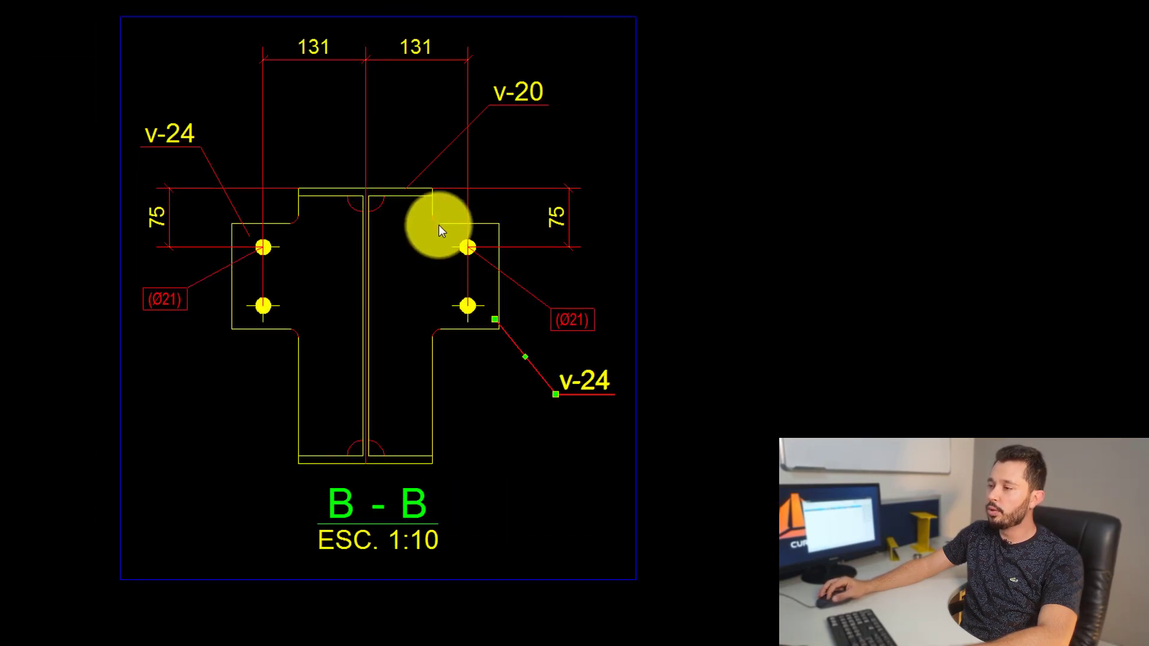
key(Escape)
scroll(428, 206, up, 3)
middle_drag(371, 177, 423, 187)
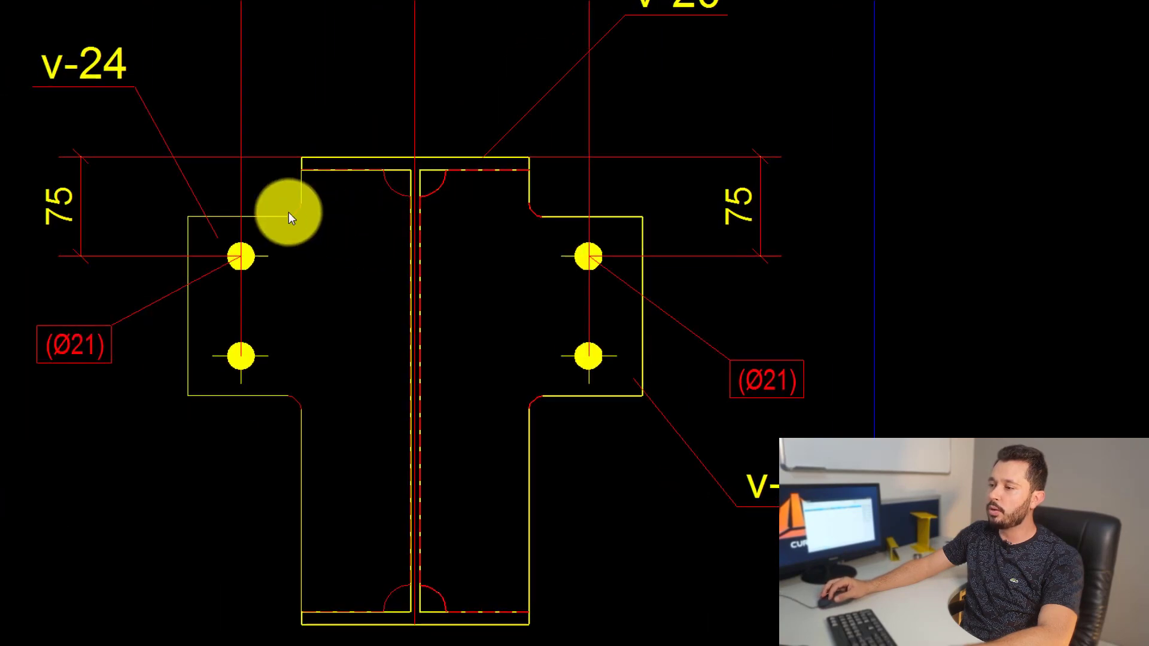
scroll(349, 159, down, 2)
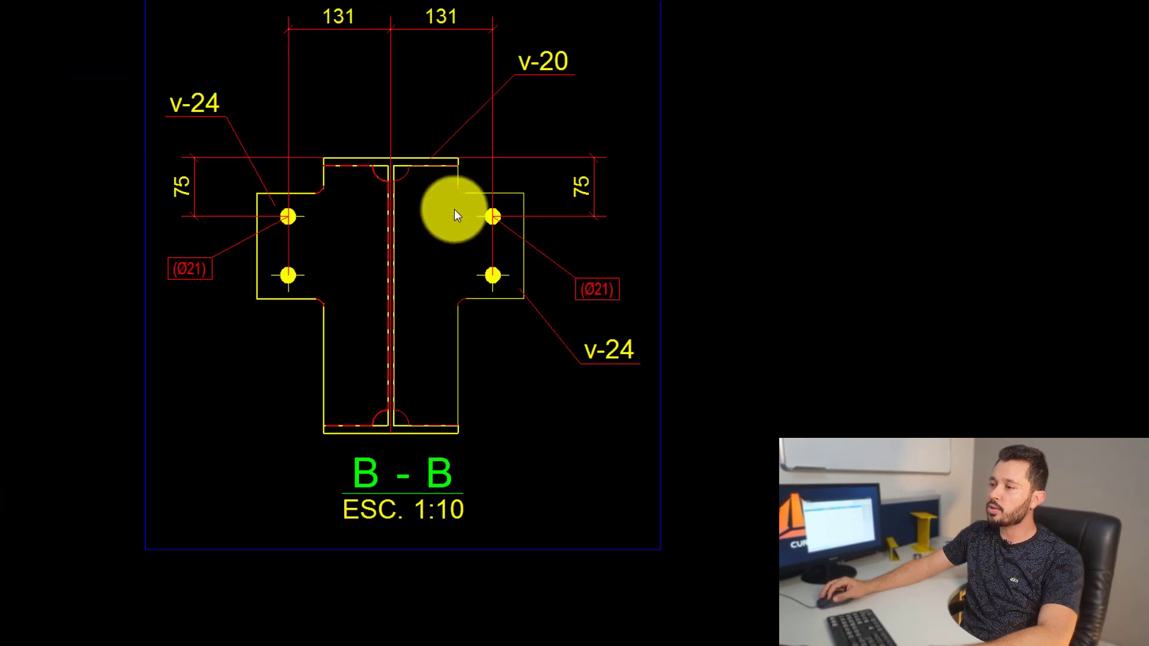
right_click(468, 307)
click(515, 353)
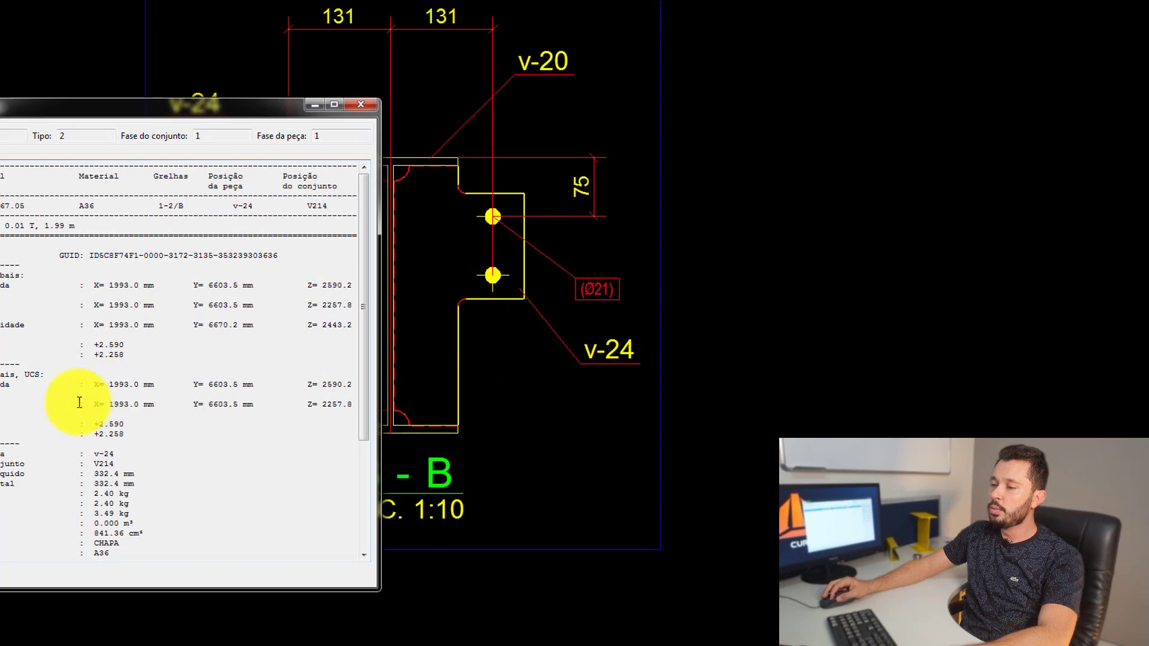
scroll(144, 431, down, 1)
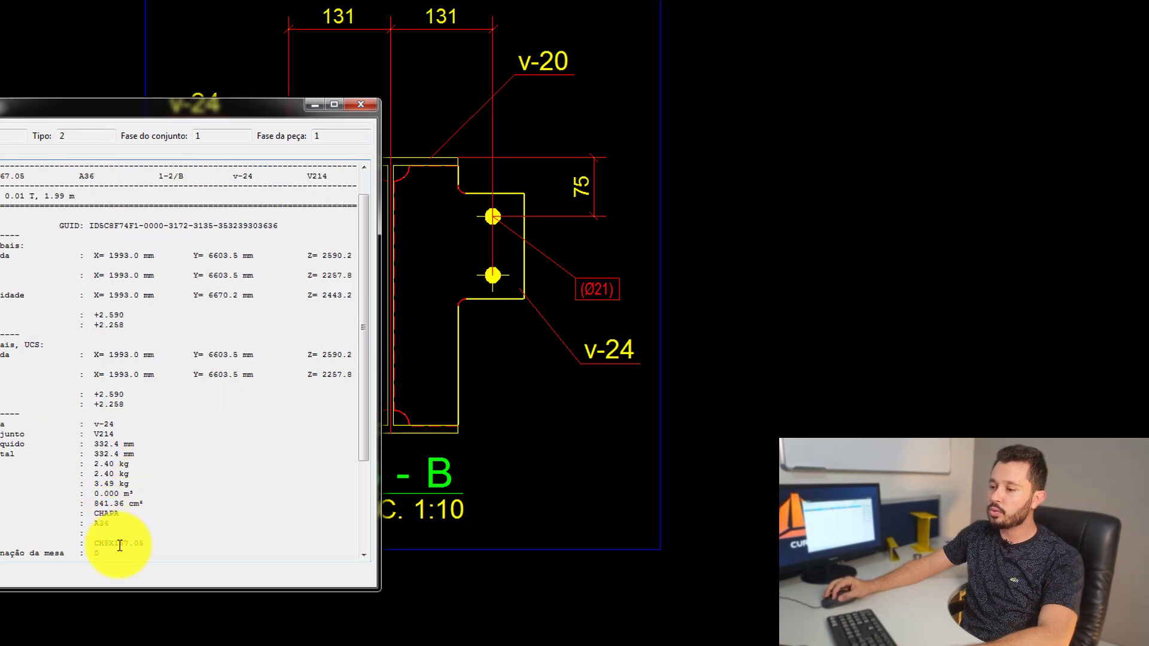
click(362, 107)
scroll(397, 253, up, 2)
scroll(286, 328, up, 5)
scroll(305, 326, down, 3)
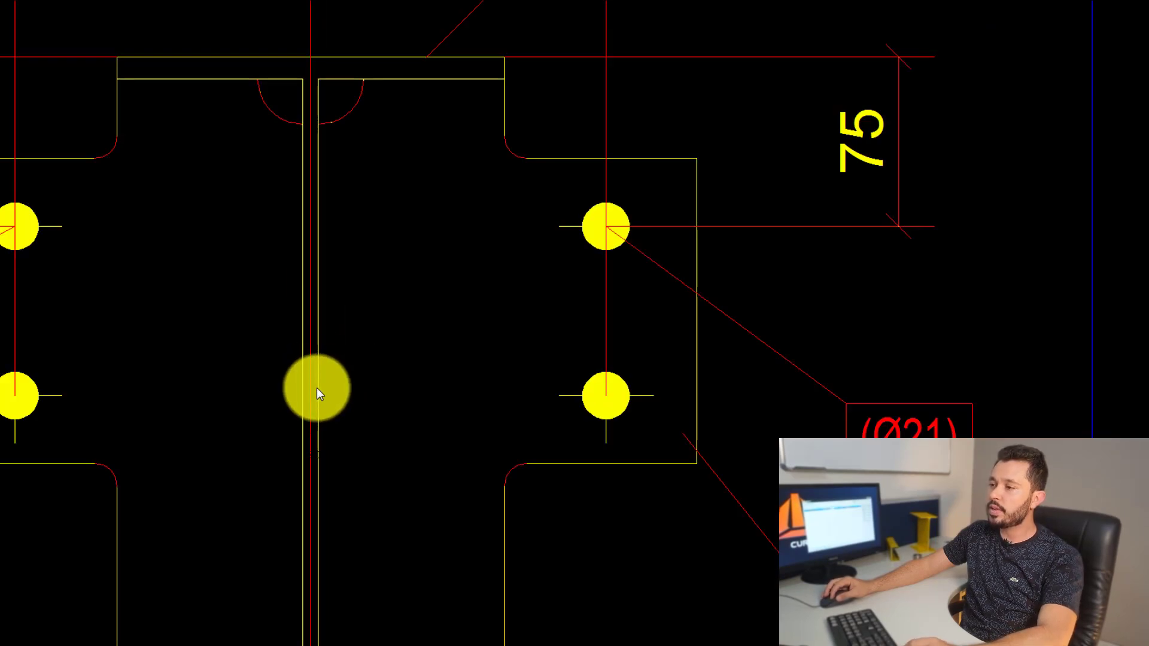
middle_drag(317, 388, 314, 262)
mouse_move(231, 8)
middle_down()
mouse_move(287, 52)
mouse_move(310, 87)
middle_up()
scroll(295, 57, down, 4)
Step: Add 5/5 weld symbols at the web-flange joints and mirror them across the web centreline
scroll(221, 235, up, 2)
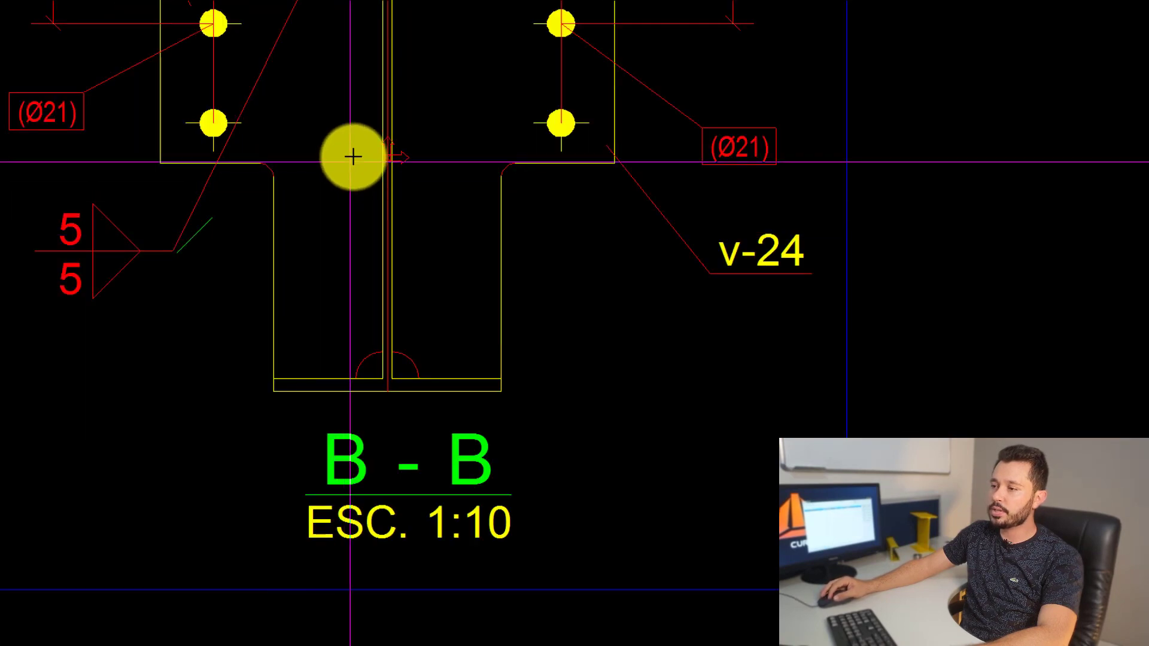
click(221, 275)
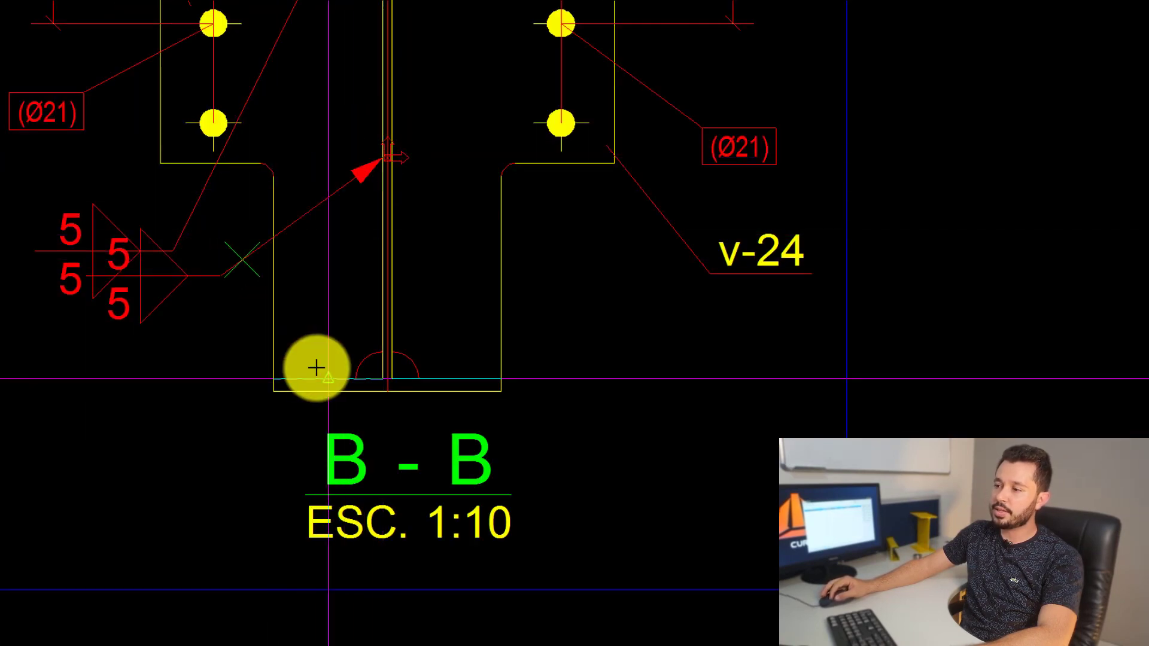
click(326, 377)
click(189, 363)
click(404, 155)
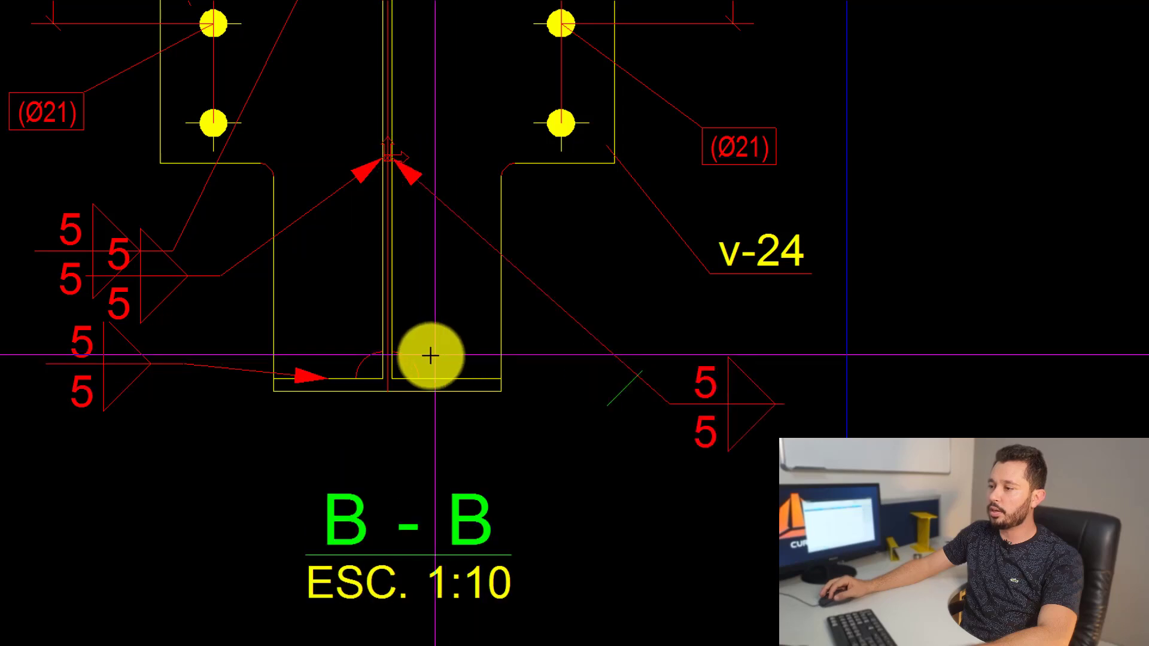
middle_drag(556, 375, 598, 425)
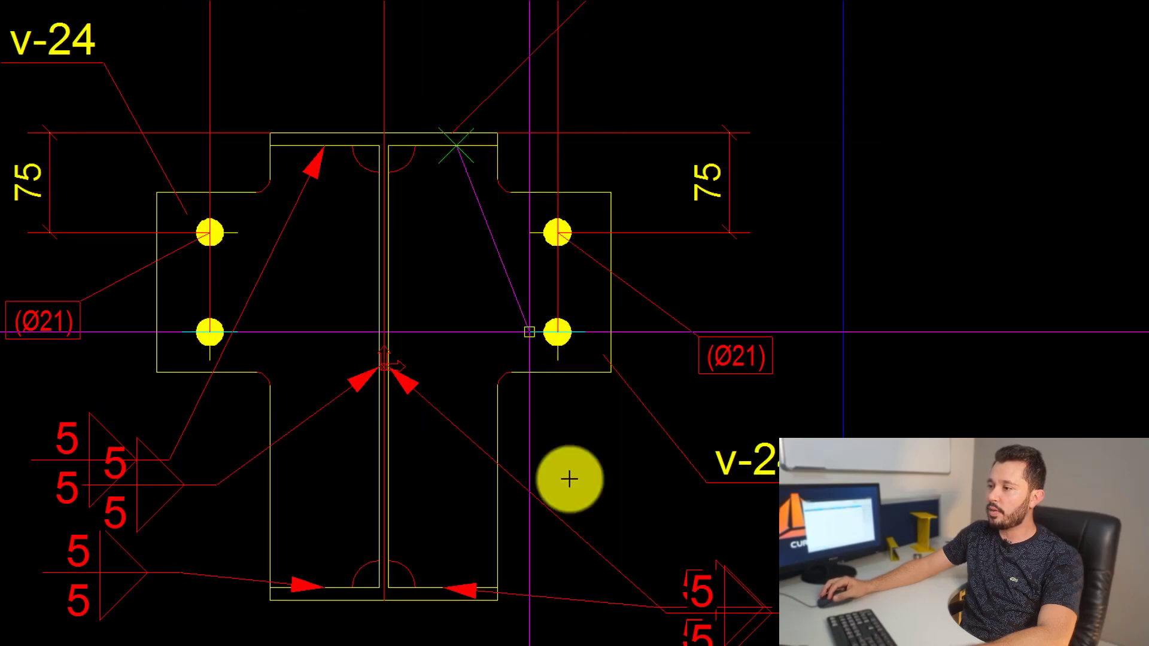
Step: Move the right v-24 part mark up and to the left
middle_drag(683, 575, 693, 406)
scroll(429, 310, down, 5)
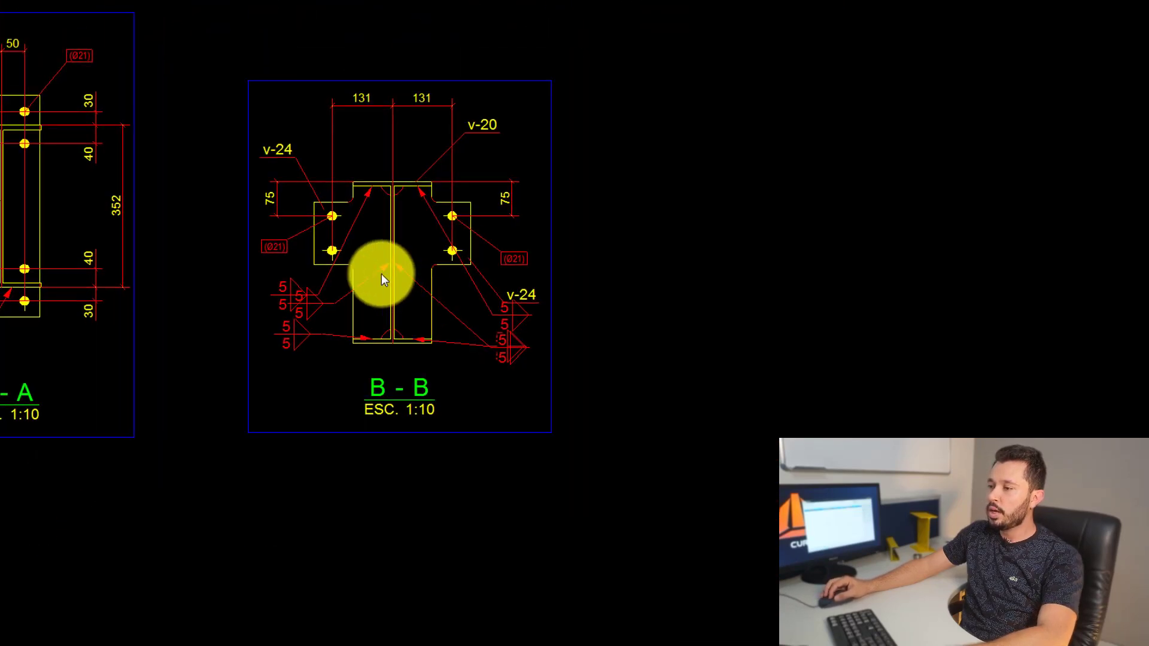
scroll(295, 151, up, 3)
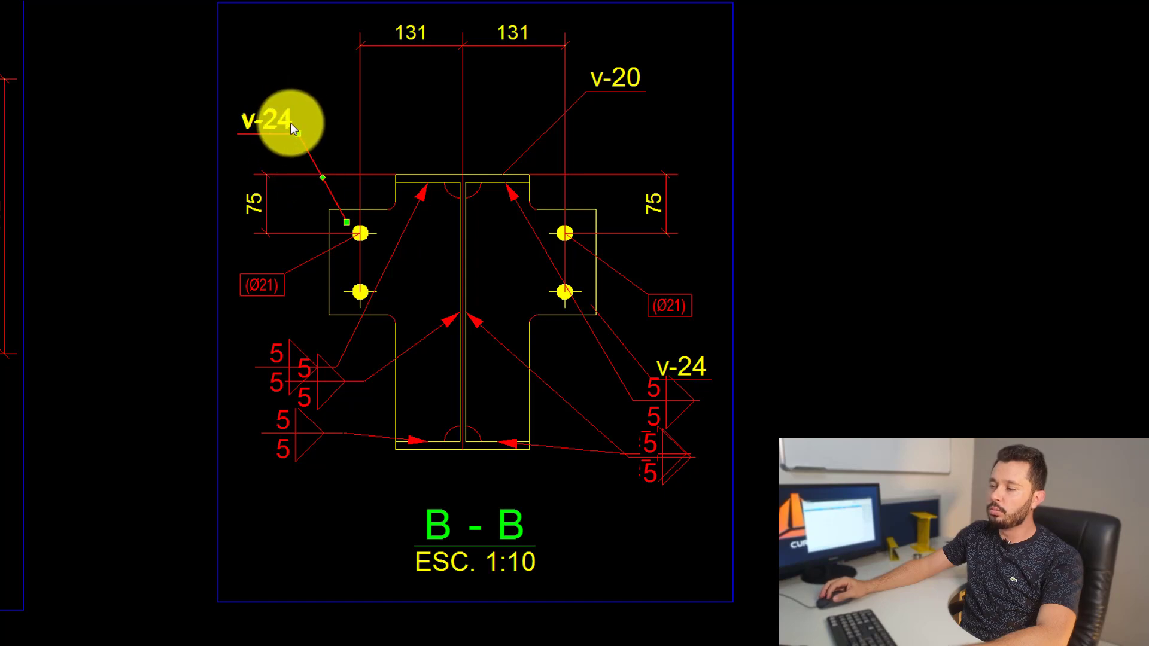
scroll(663, 359, up, 3)
drag(725, 367, 704, 335)
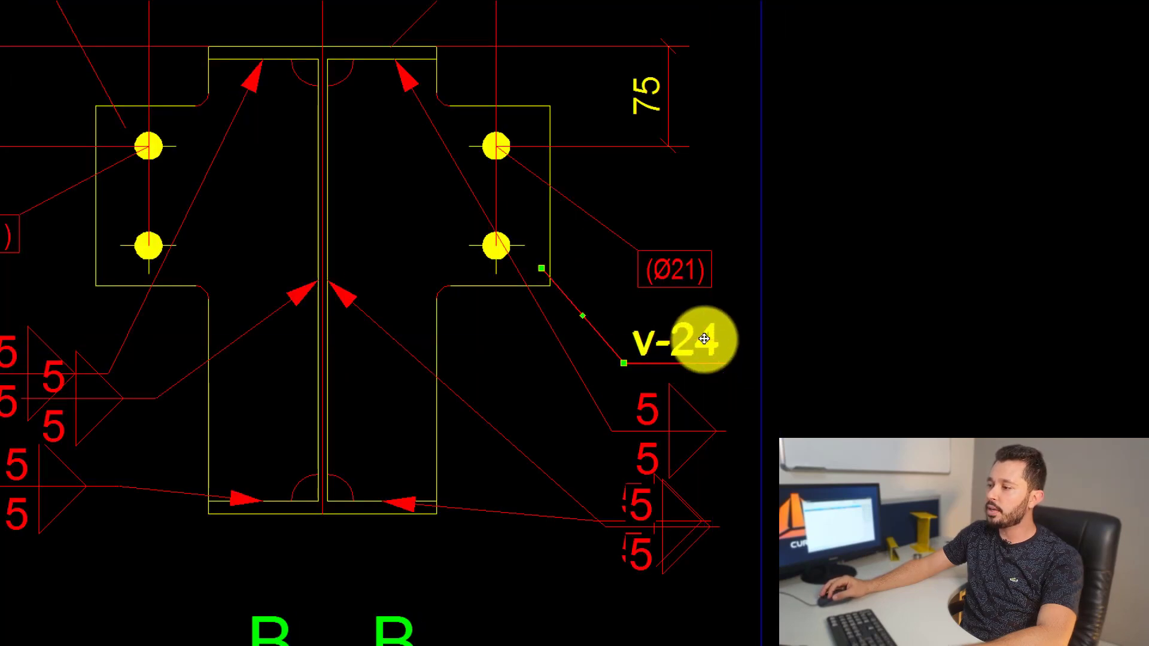
Step: Select the three left weld symbols in section B-B
drag(107, 554, 1, 326)
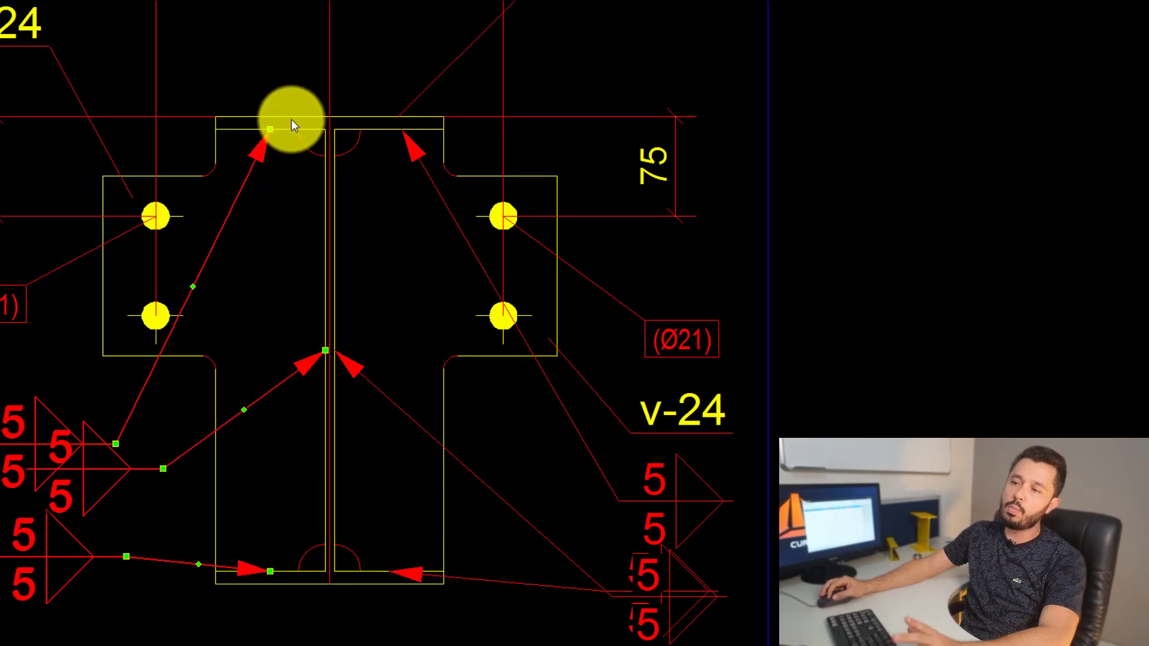
key(Escape)
click(35, 46)
scroll(300, 117, down, 2)
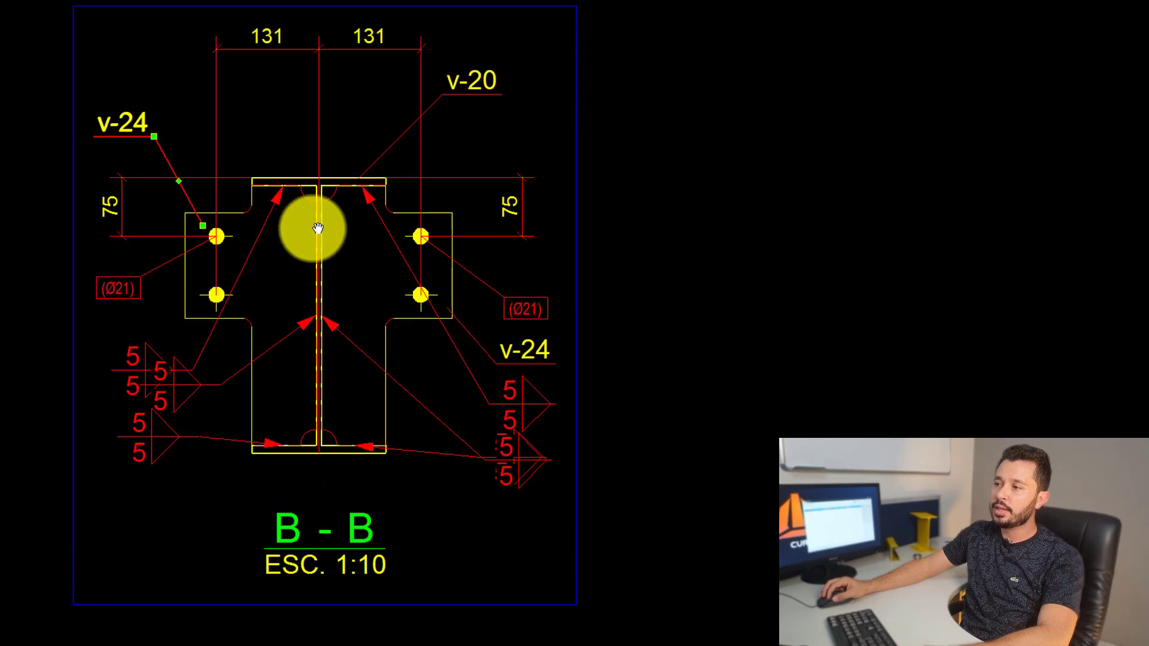
click(172, 466)
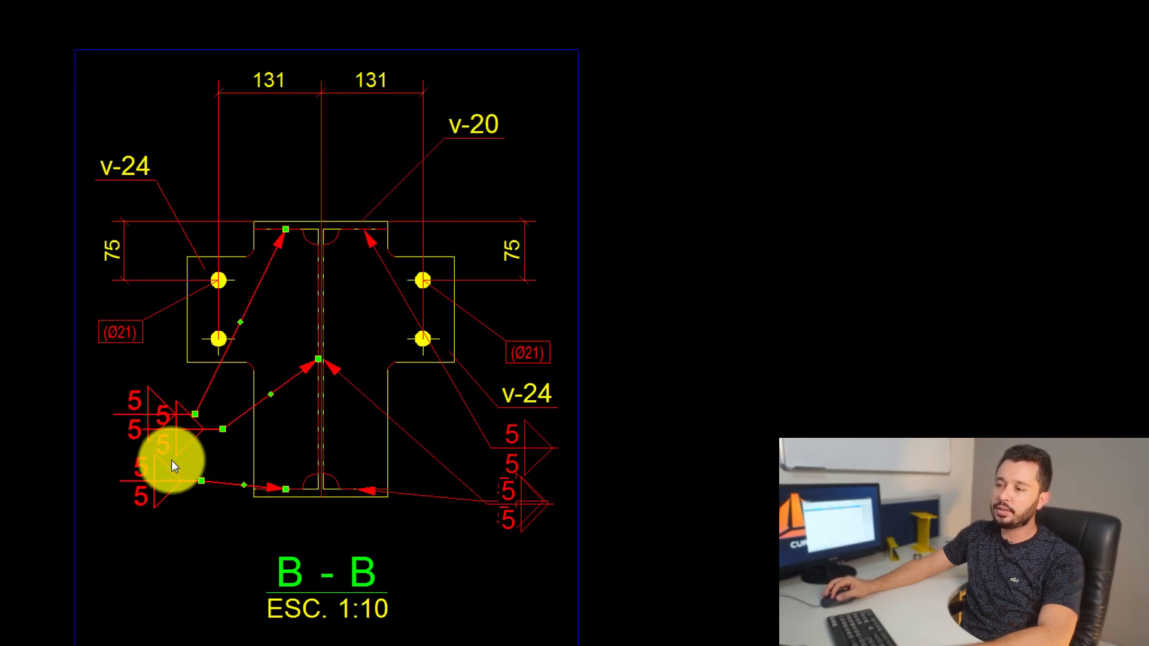
scroll(538, 467, up, 2)
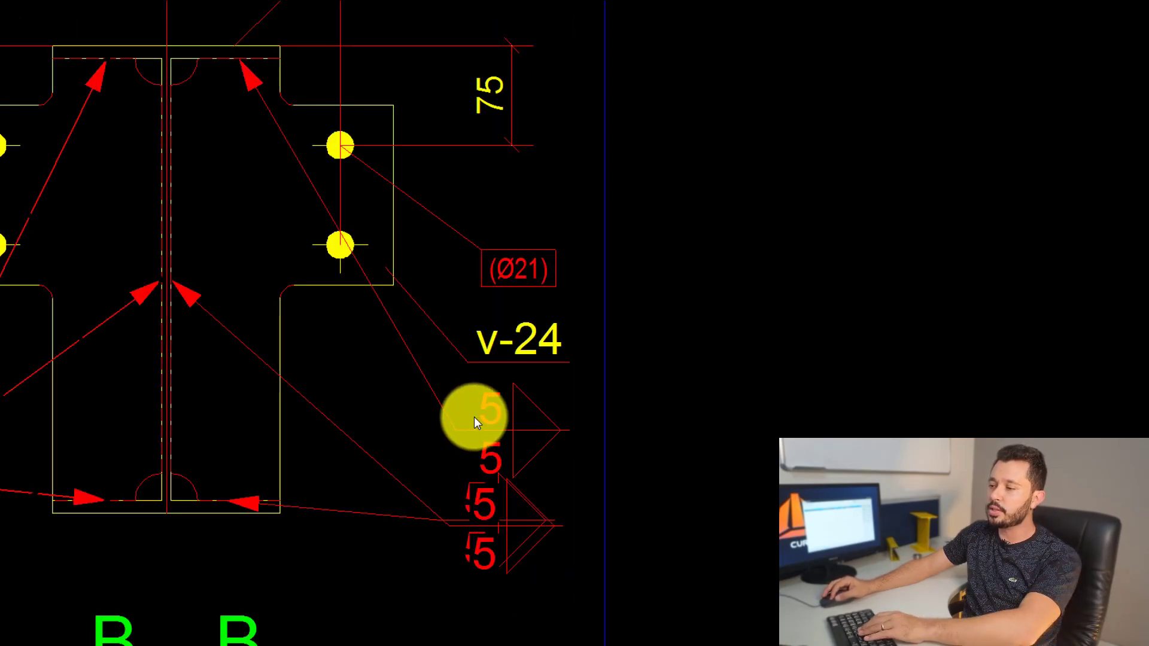
scroll(443, 353, down, 8)
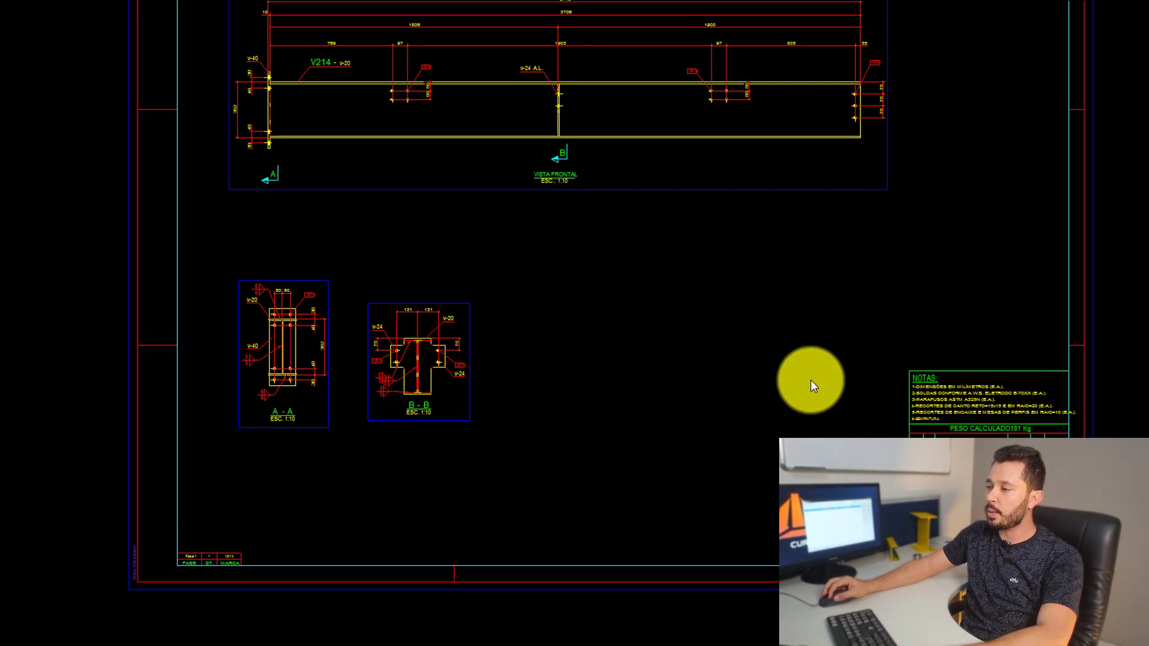
Step: Change the upper-left and lower-left welds from size 5 to 6
scroll(420, 382, up, 2)
scroll(389, 398, up, 2)
scroll(318, 417, up, 2)
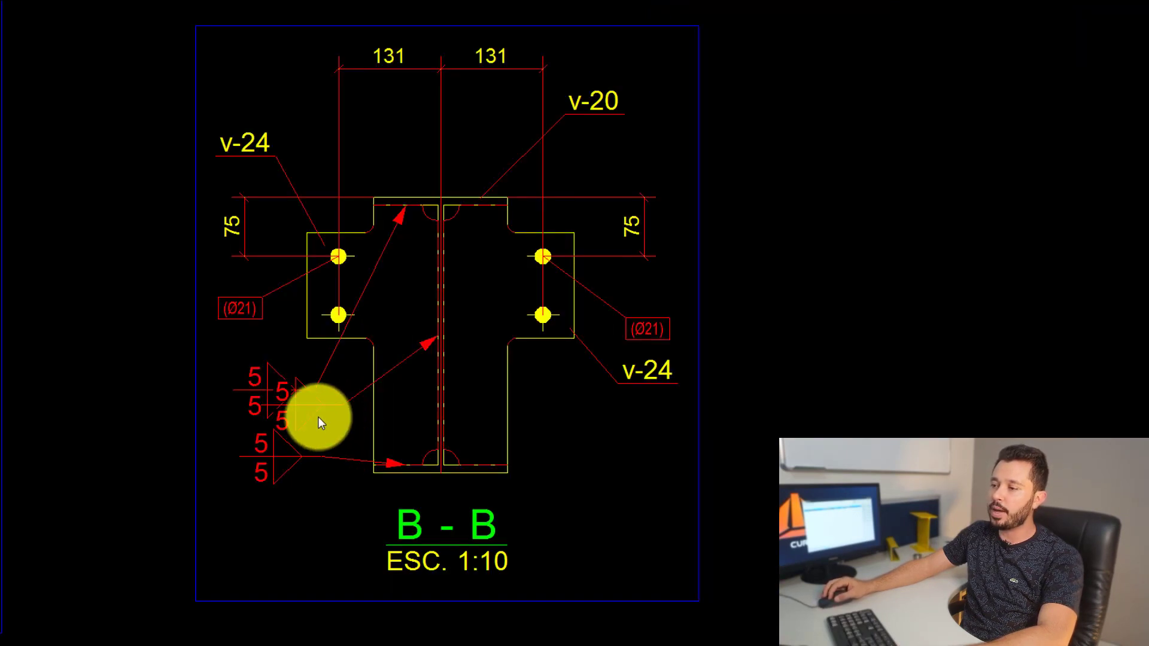
click(252, 385)
click(274, 454)
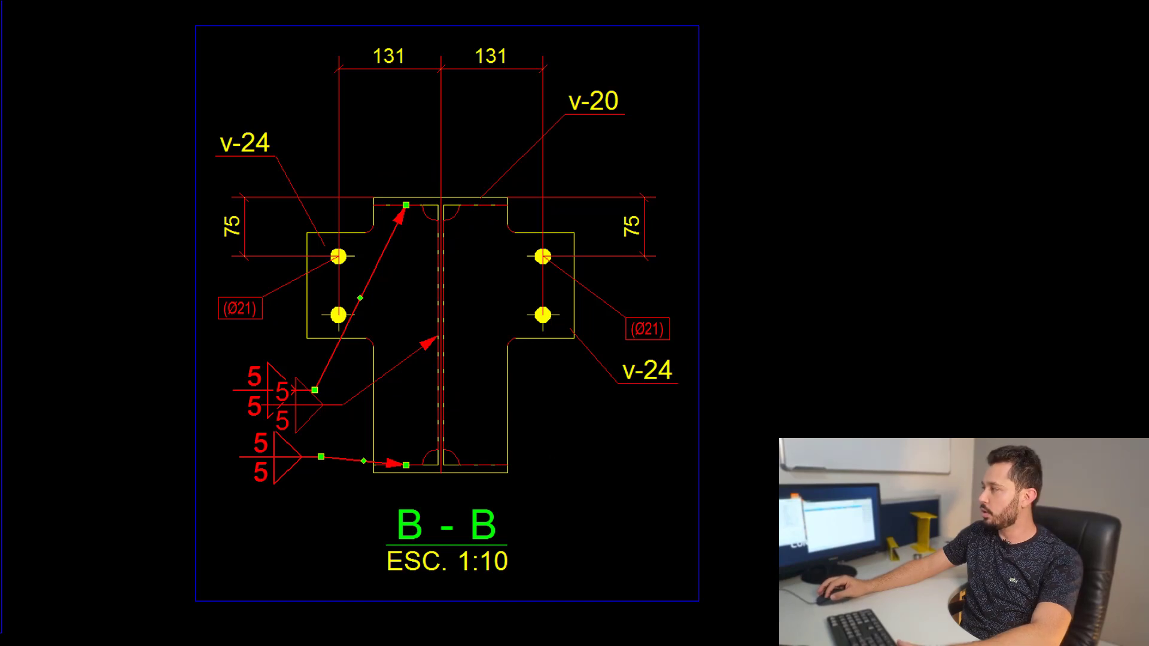
key(Return)
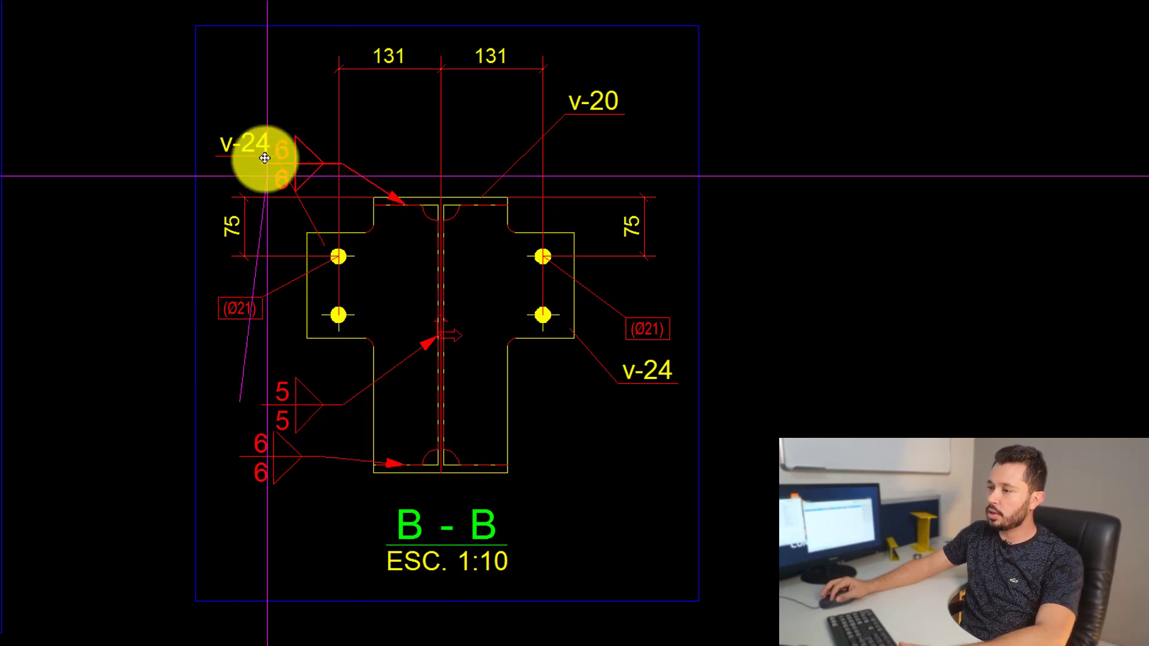
Step: Reposition the 6/6 weld symbols and add a bend point to their leader
click(225, 96)
scroll(358, 161, up, 4)
scroll(443, 147, down, 3)
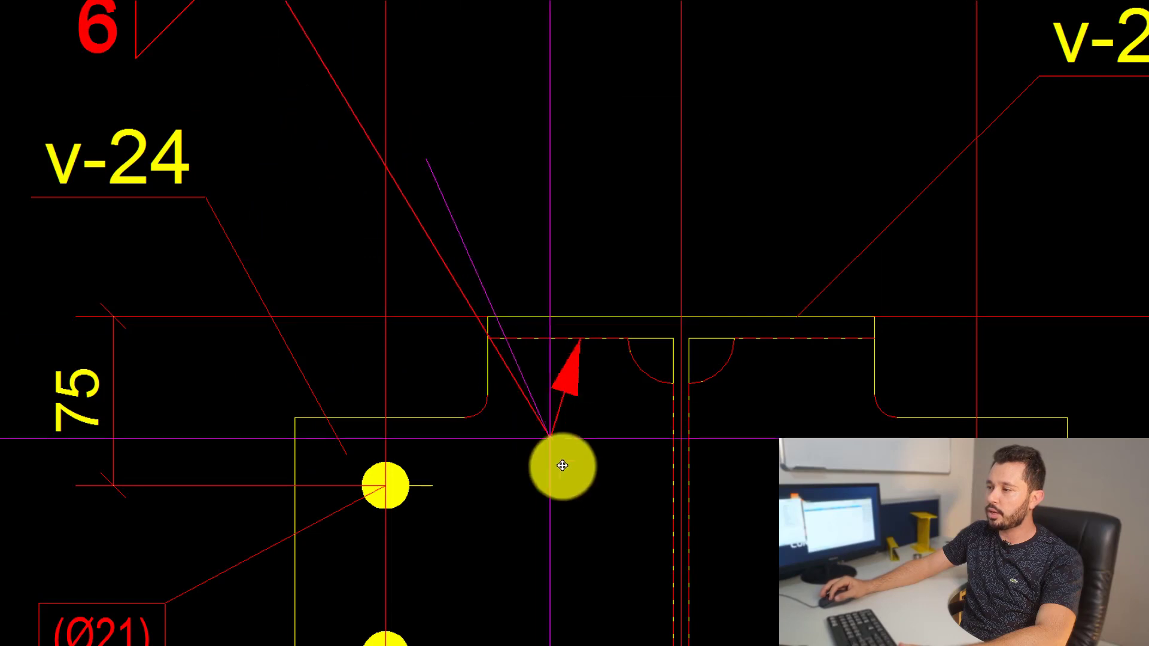
click(560, 467)
scroll(506, 380, down, 3)
scroll(371, 377, down, 2)
scroll(371, 377, up, 3)
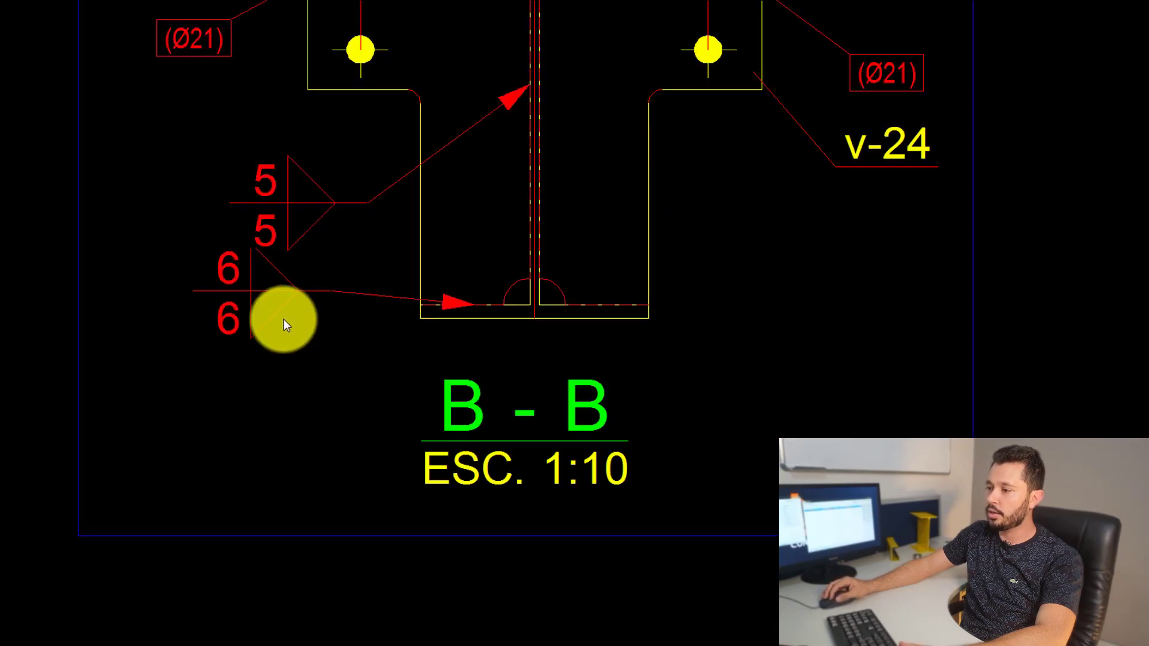
drag(282, 321, 270, 341)
click(469, 220)
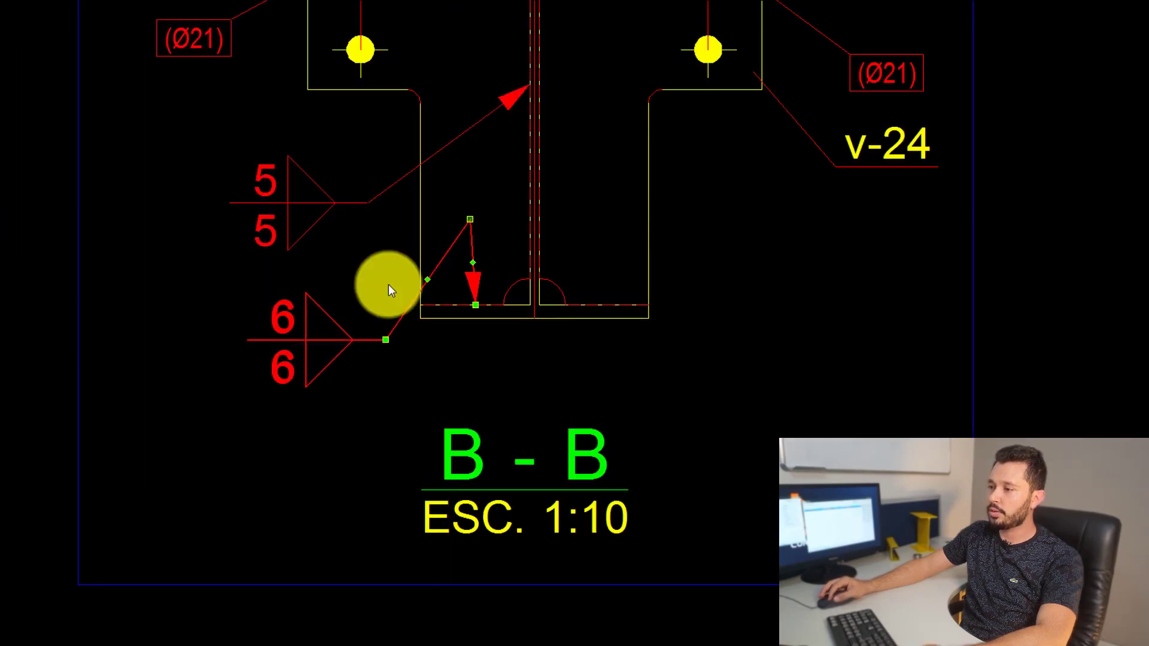
Step: Reposition the 5/5 weld symbol and its leader, then clear the selection
click(328, 185)
click(218, 213)
scroll(497, 356, down, 3)
key(Escape)
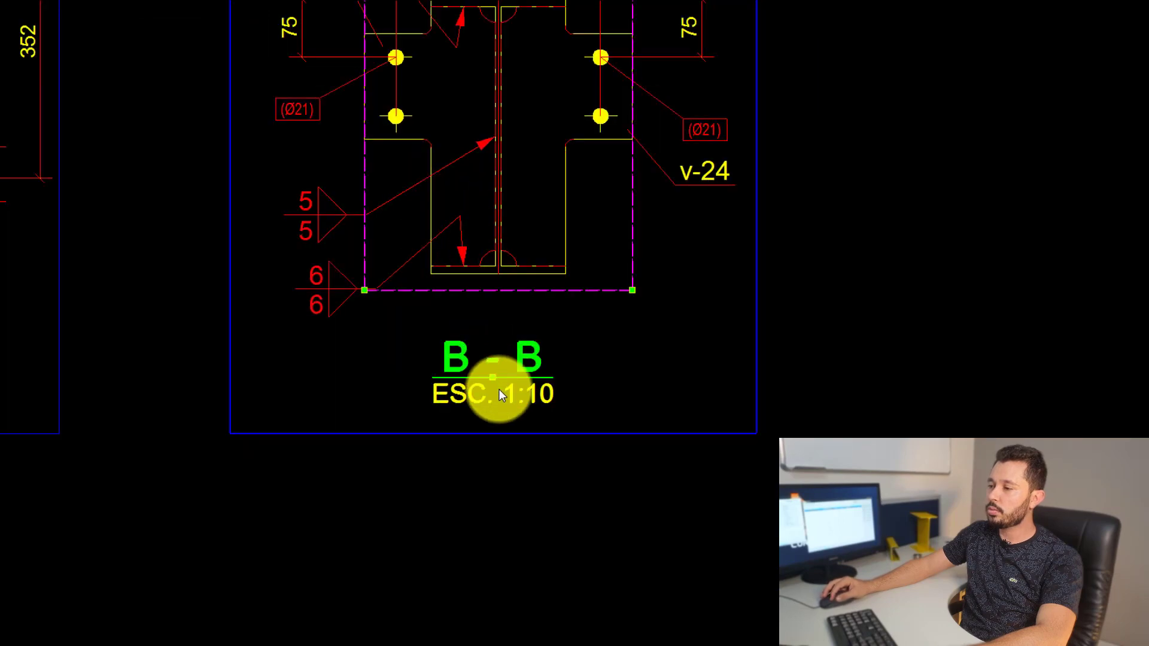
scroll(479, 383, down, 3)
scroll(375, 409, up, 1)
scroll(374, 409, down, 5)
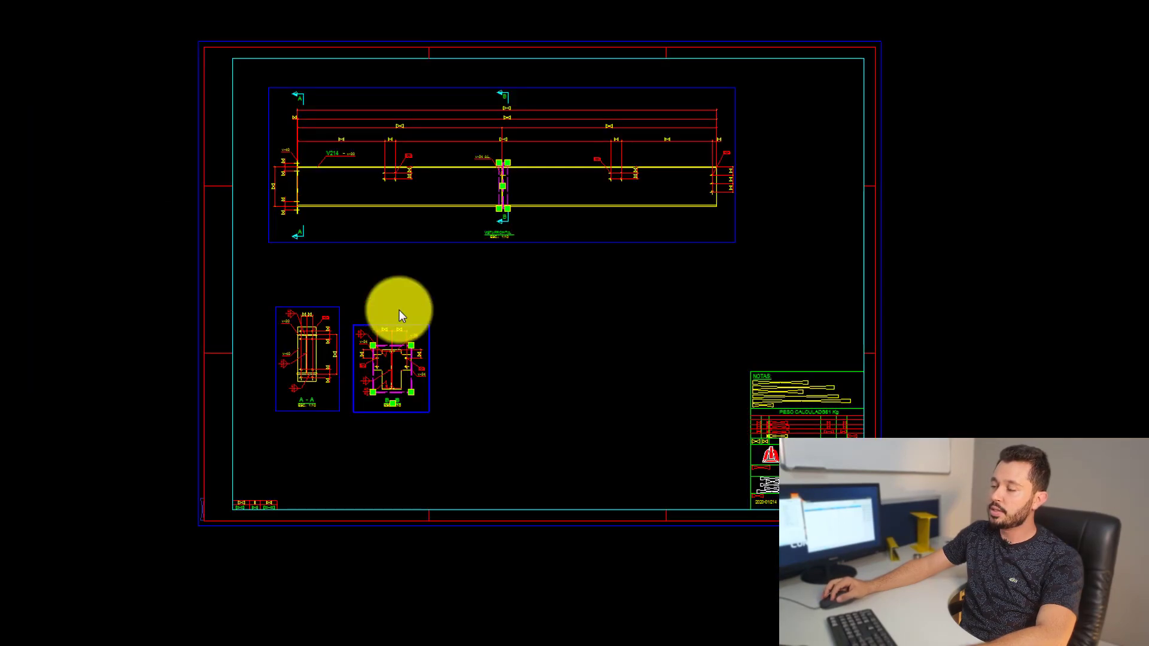
scroll(400, 310, up, 3)
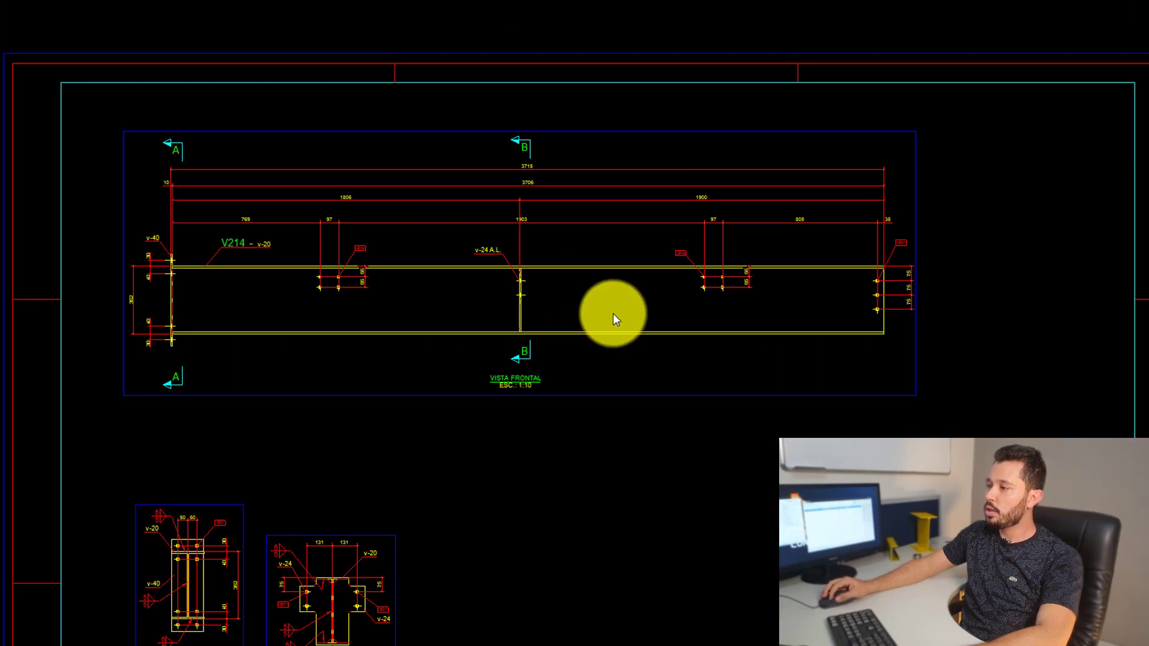
middle_drag(392, 341, 461, 341)
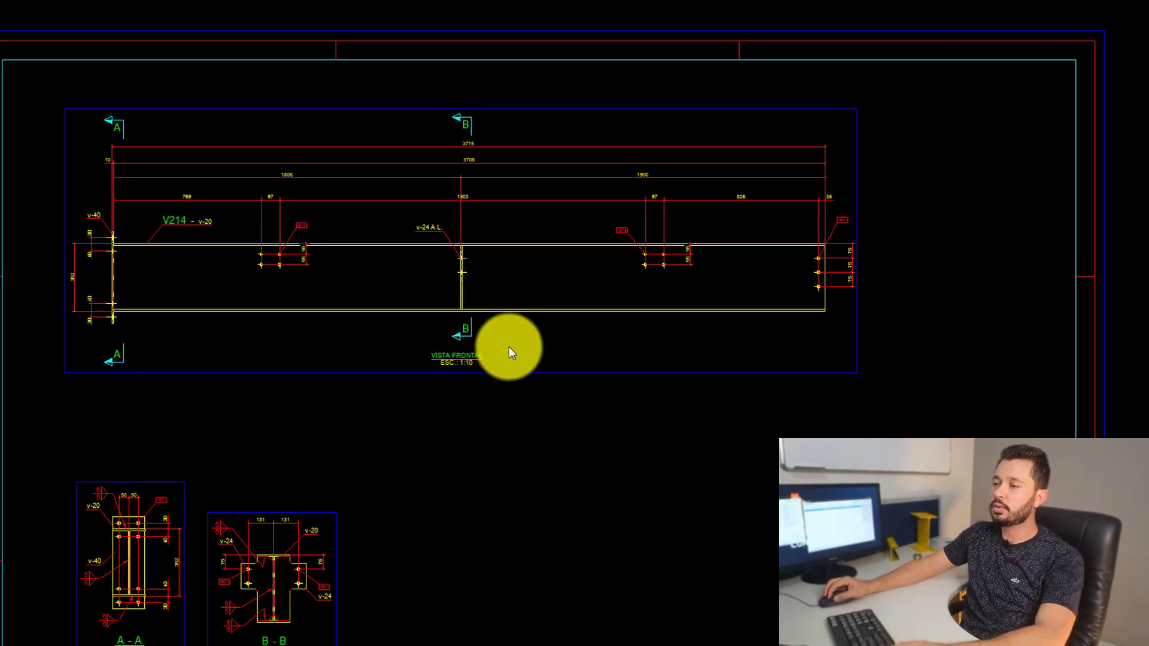
mouse_move(440, 344)
middle_down()
mouse_move(447, 335)
mouse_move(405, 357)
mouse_move(439, 362)
mouse_move(453, 331)
middle_up()
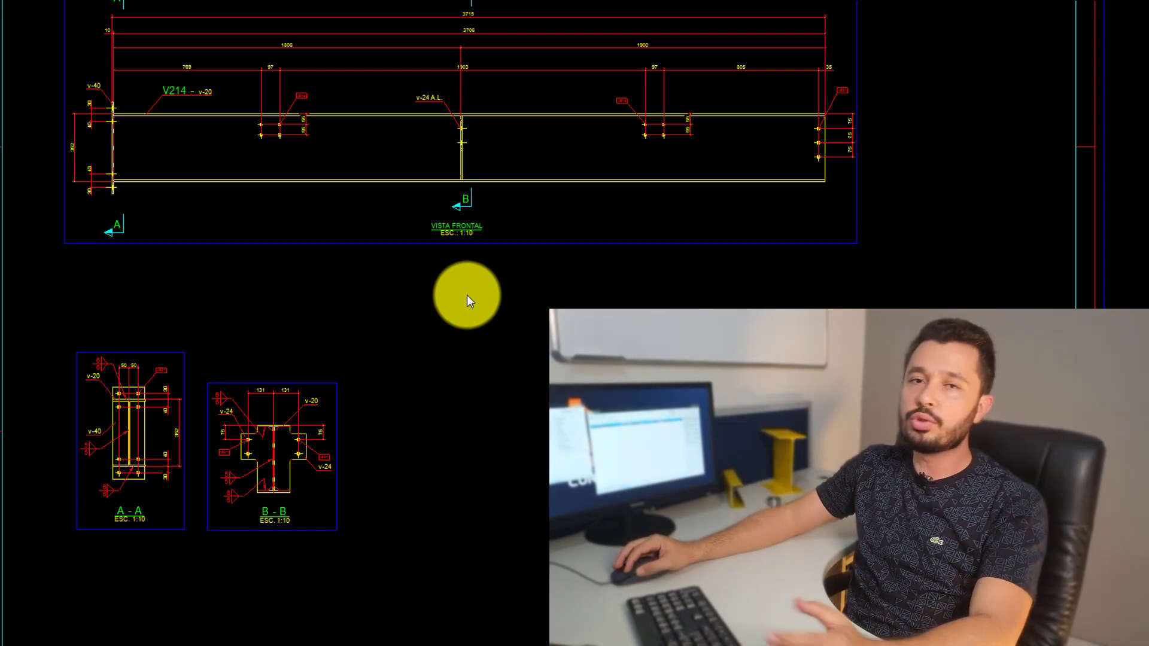
click(288, 474)
click(141, 436)
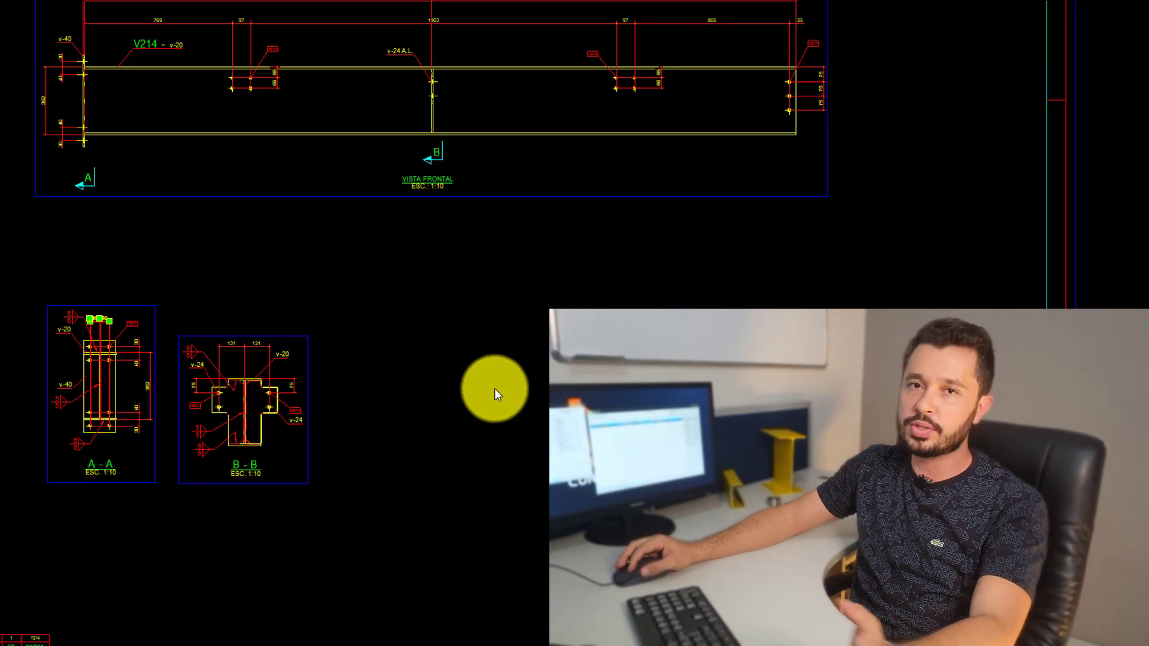
scroll(254, 421, up, 2)
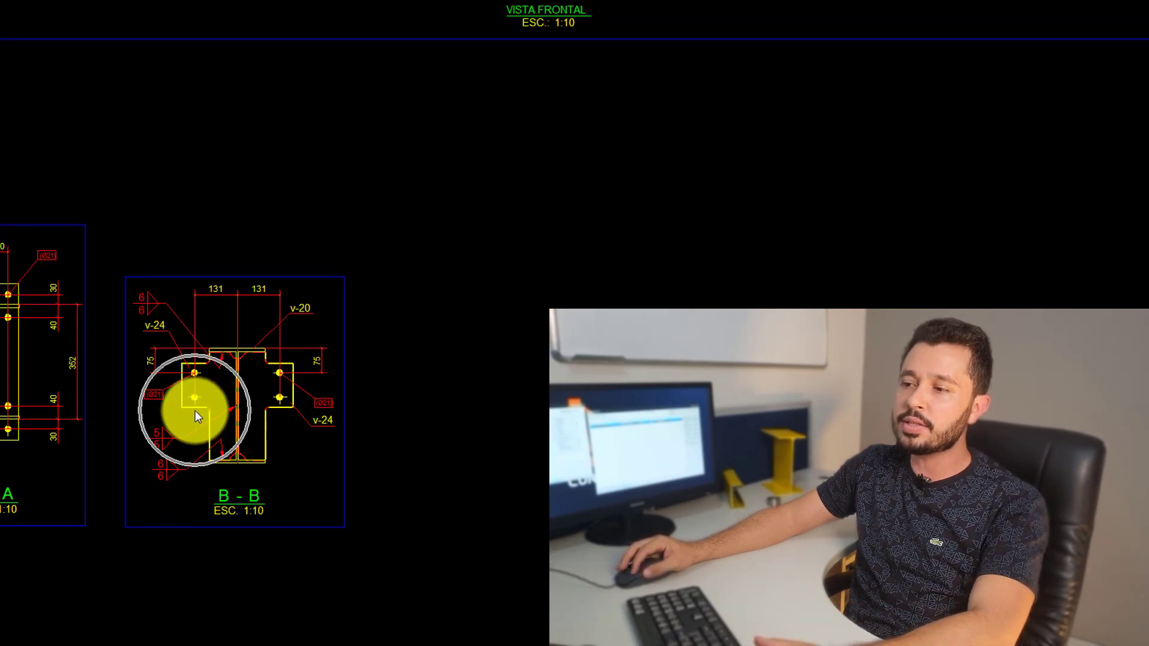
scroll(278, 337, down, 2)
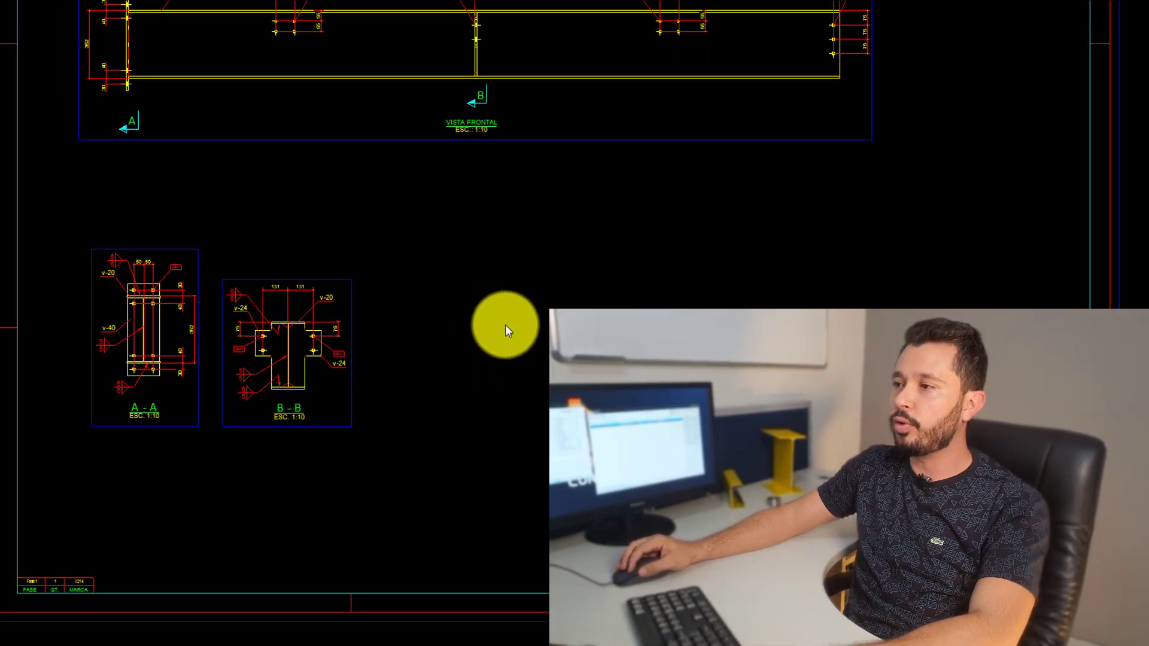
scroll(315, 365, up, 5)
scroll(294, 339, down, 5)
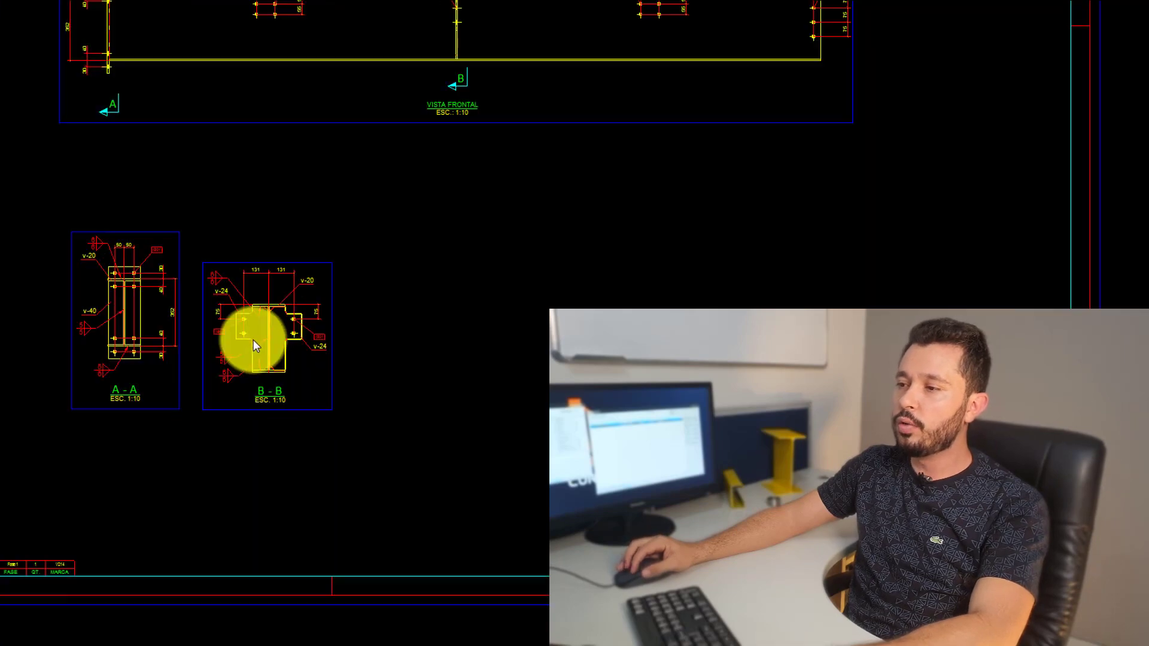
click(805, 268)
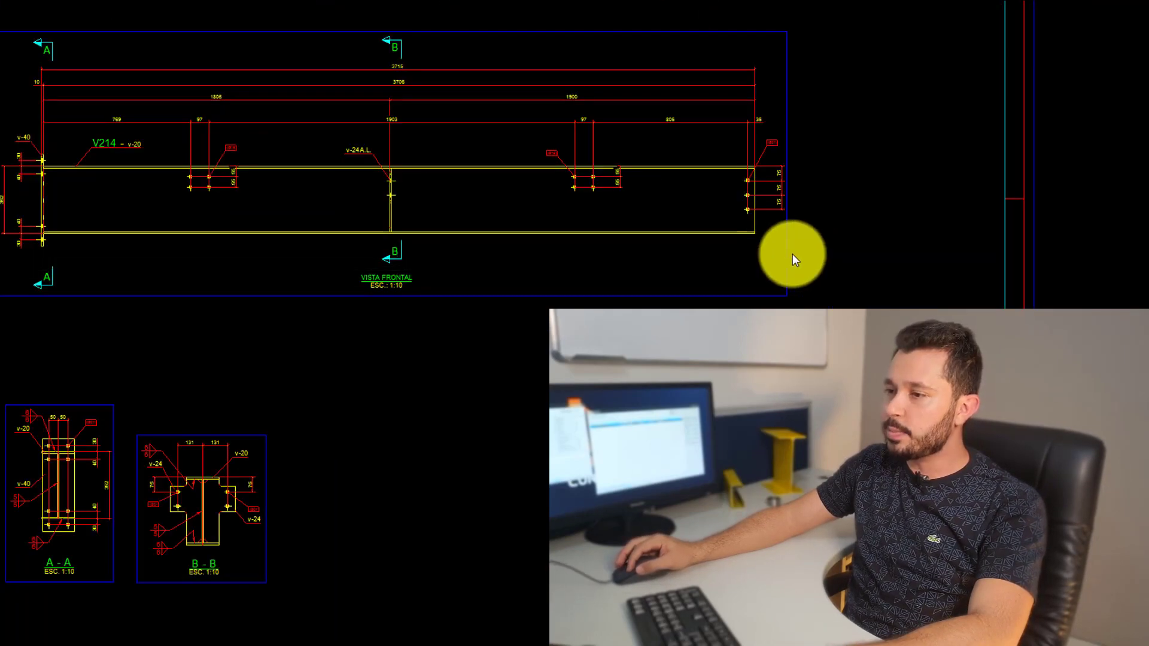
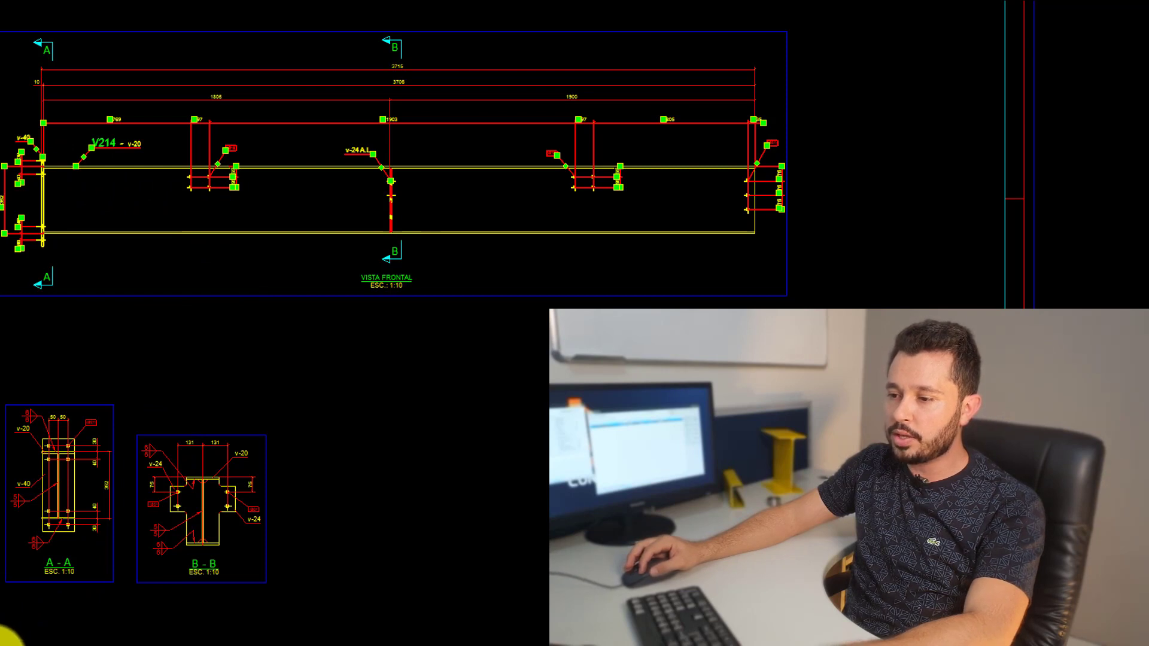
Step: Clear the selection and launch 'Criar vistas de uma peça' from the drawing's context menu
key(Escape)
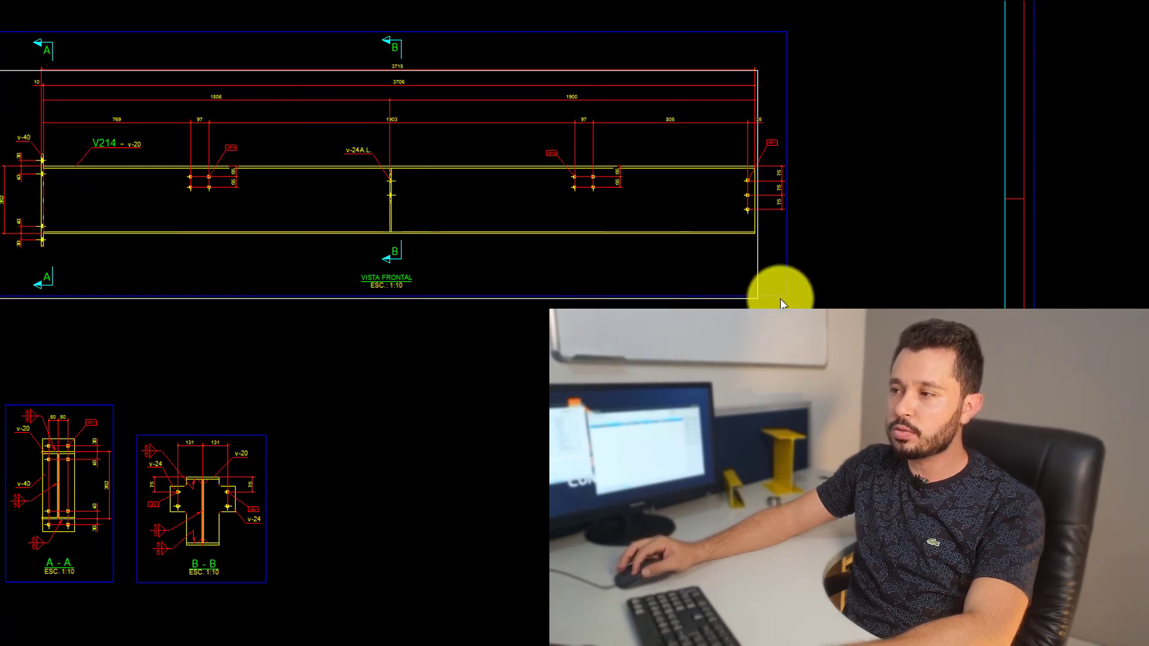
right_click(135, 192)
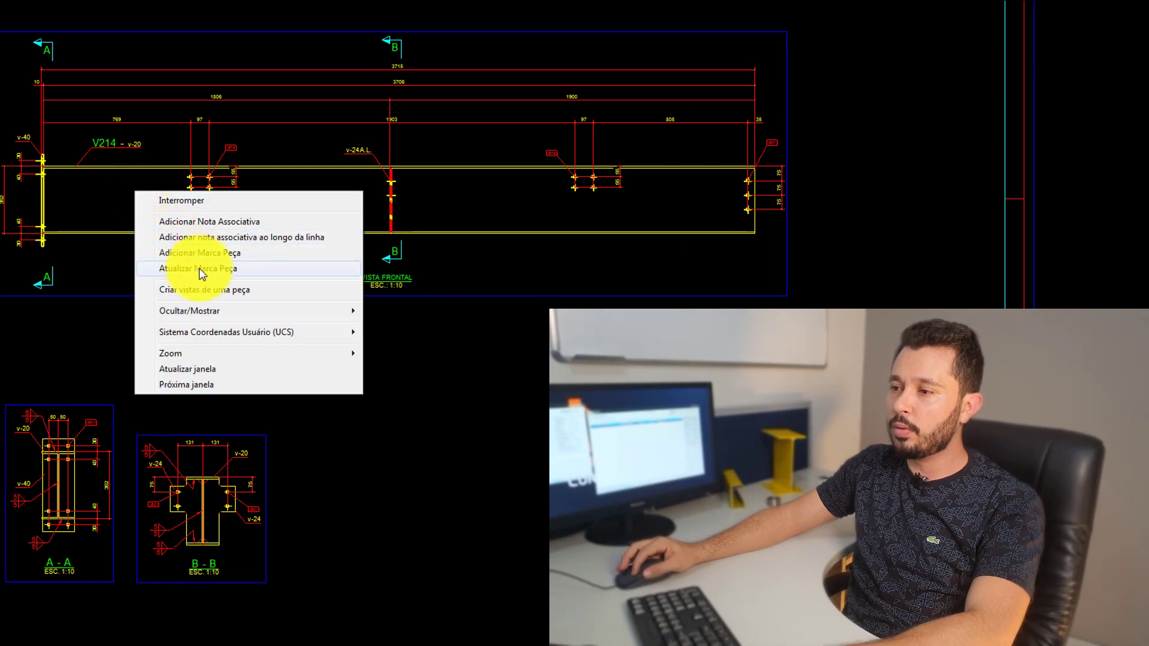
click(216, 293)
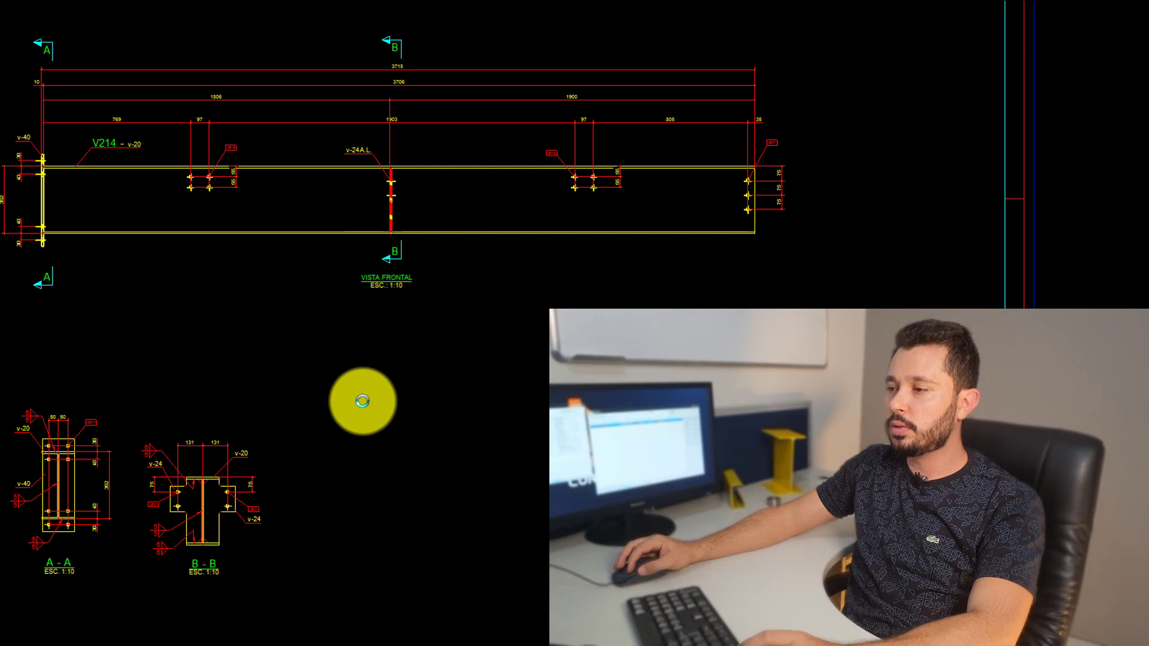
Step: Delete the stray 5/5 weld symbols and their leaders beside section A-A
scroll(436, 246, up, 1)
scroll(472, 221, up, 2)
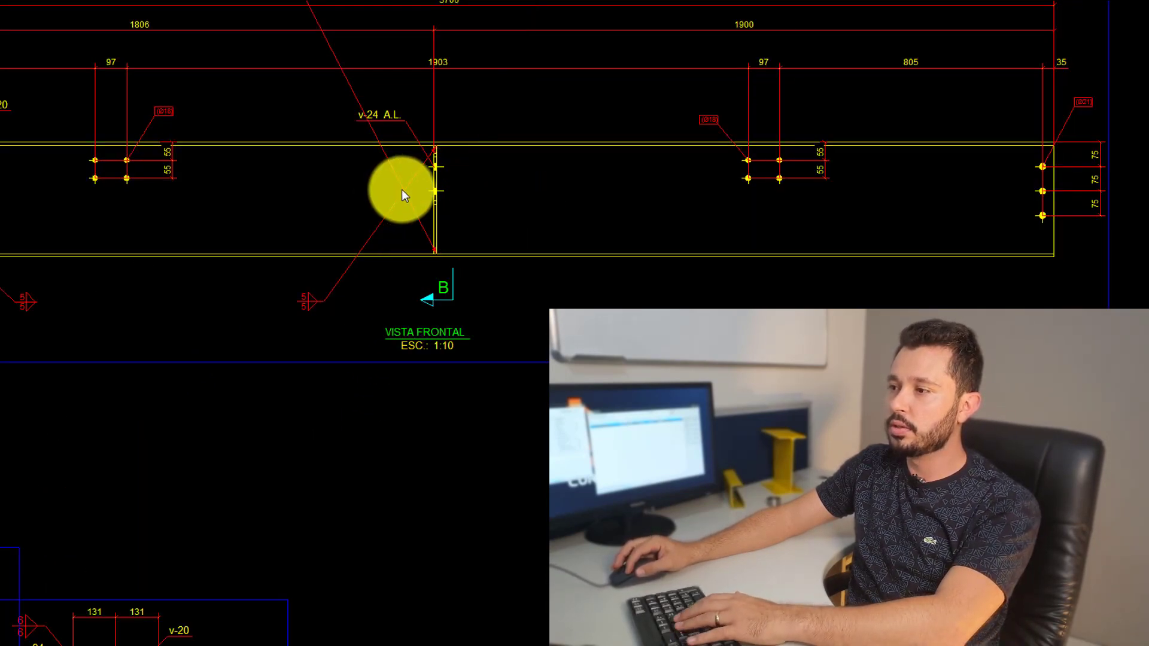
scroll(402, 193, down, 5)
scroll(270, 239, up, 5)
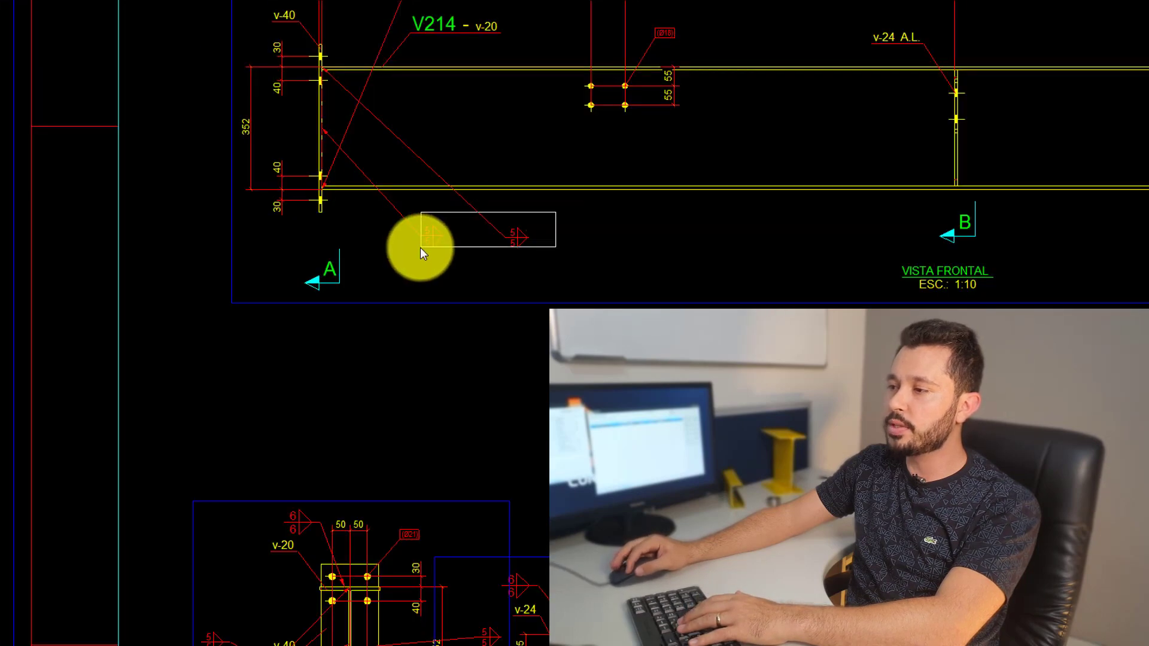
scroll(421, 246, down, 5)
scroll(437, 170, up, 5)
scroll(431, 109, down, 5)
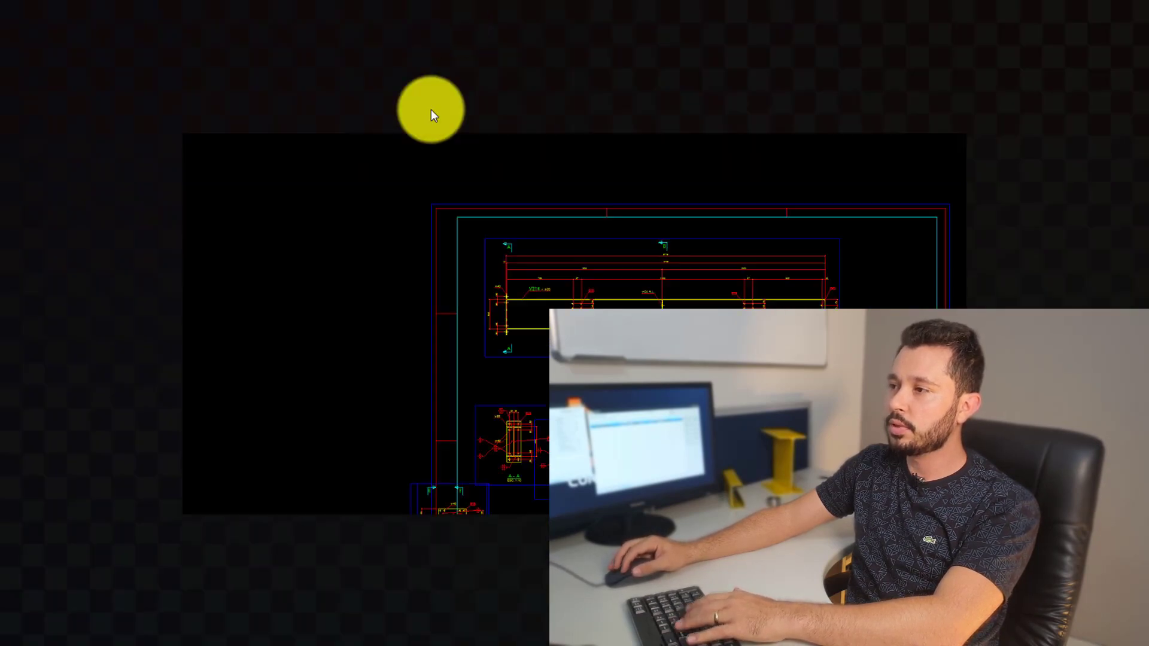
scroll(401, 377, up, 5)
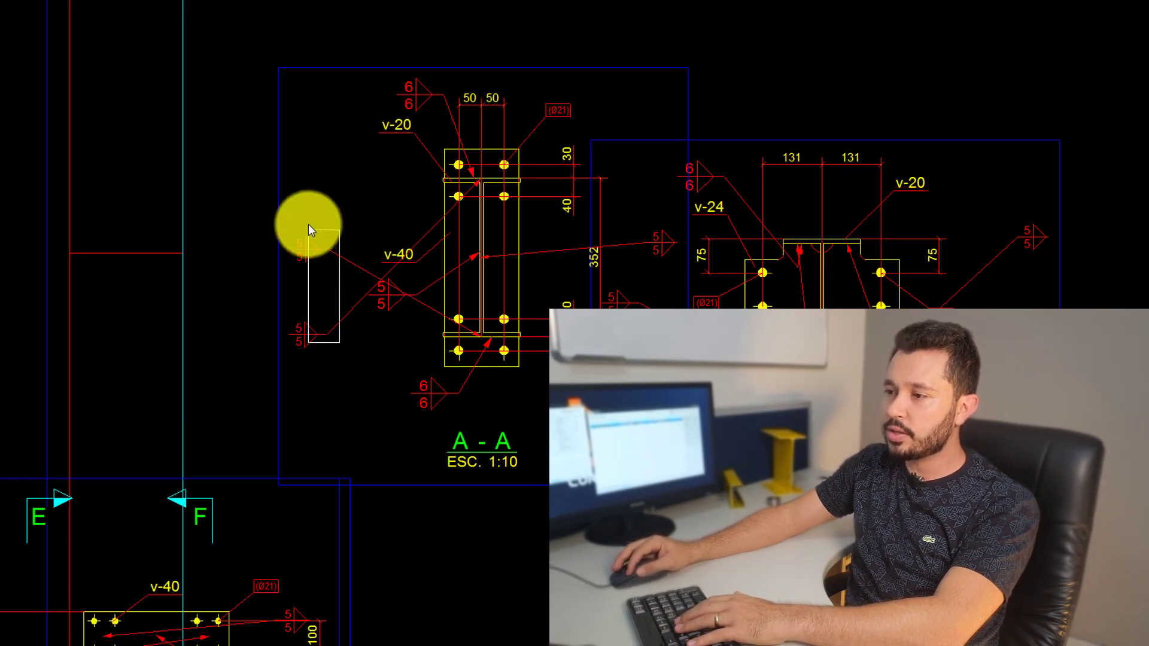
key(Delete)
click(669, 242)
key(Delete)
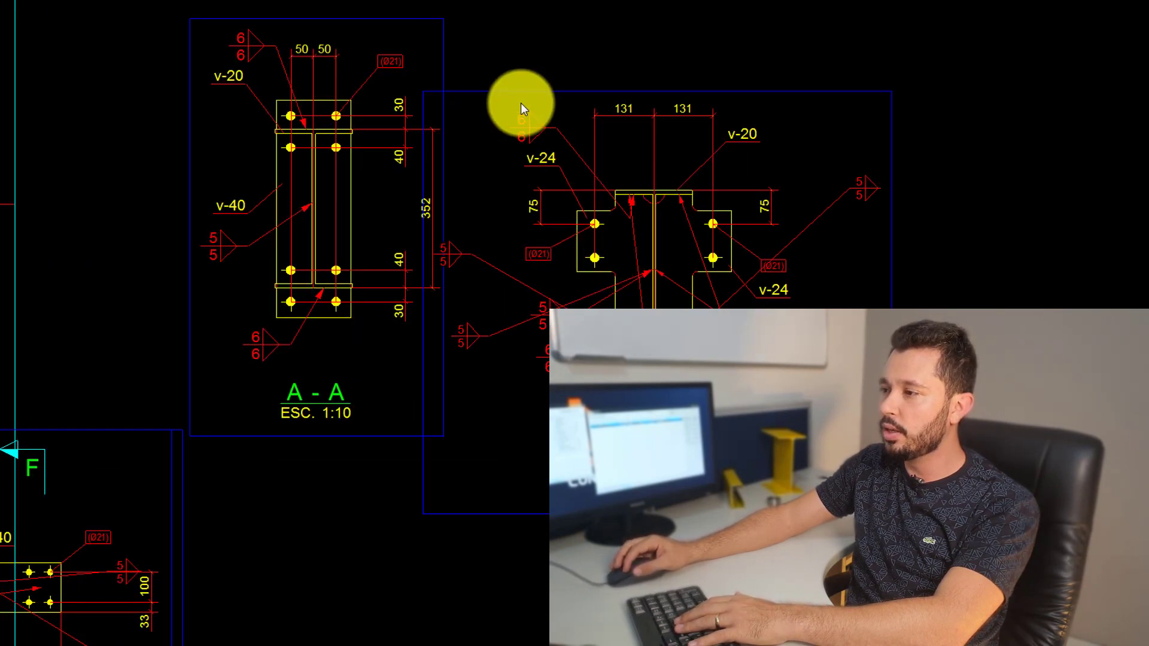
Step: Delete the weld symbols and leaders on both sides of section B-B
click(475, 266)
key(Delete)
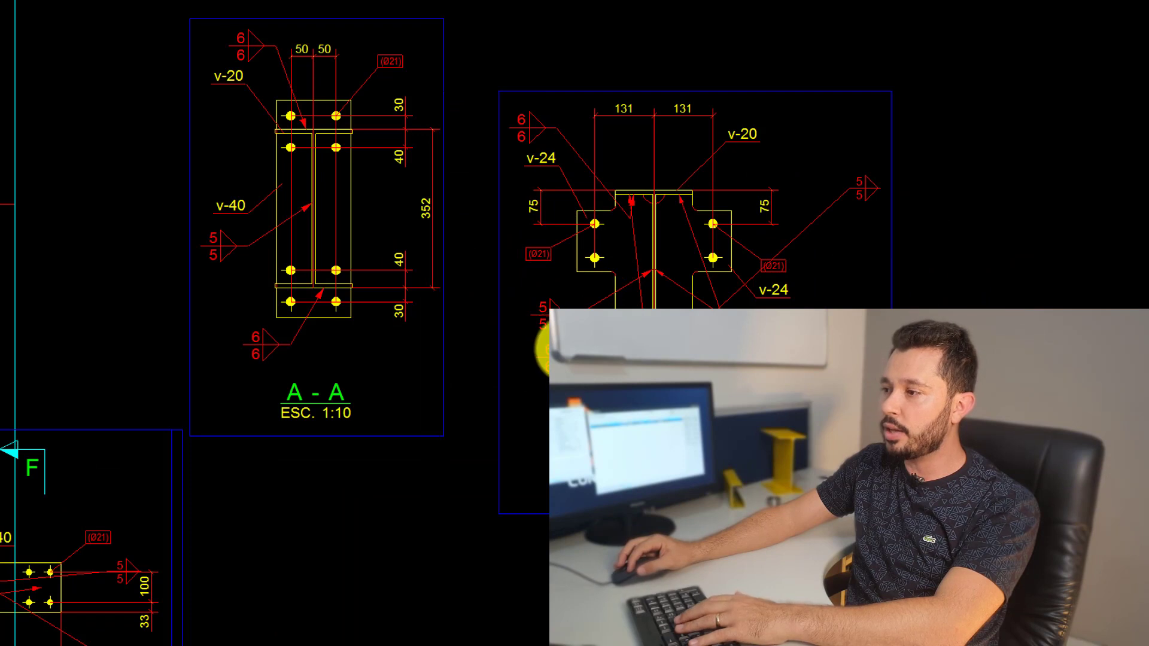
click(766, 269)
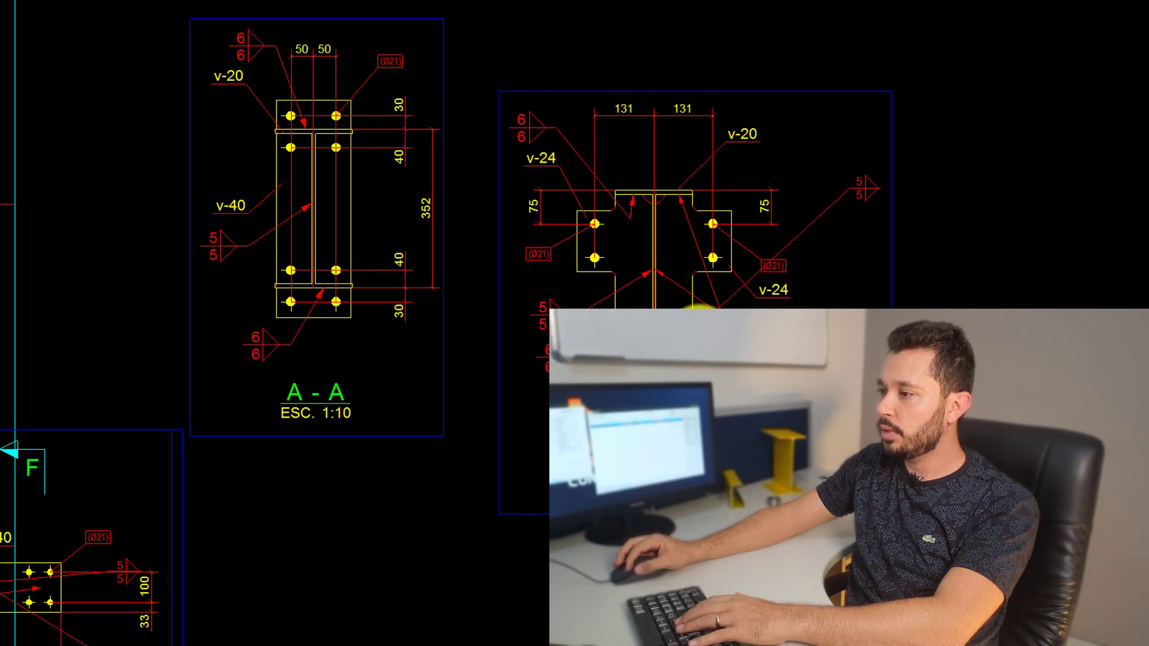
key(Delete)
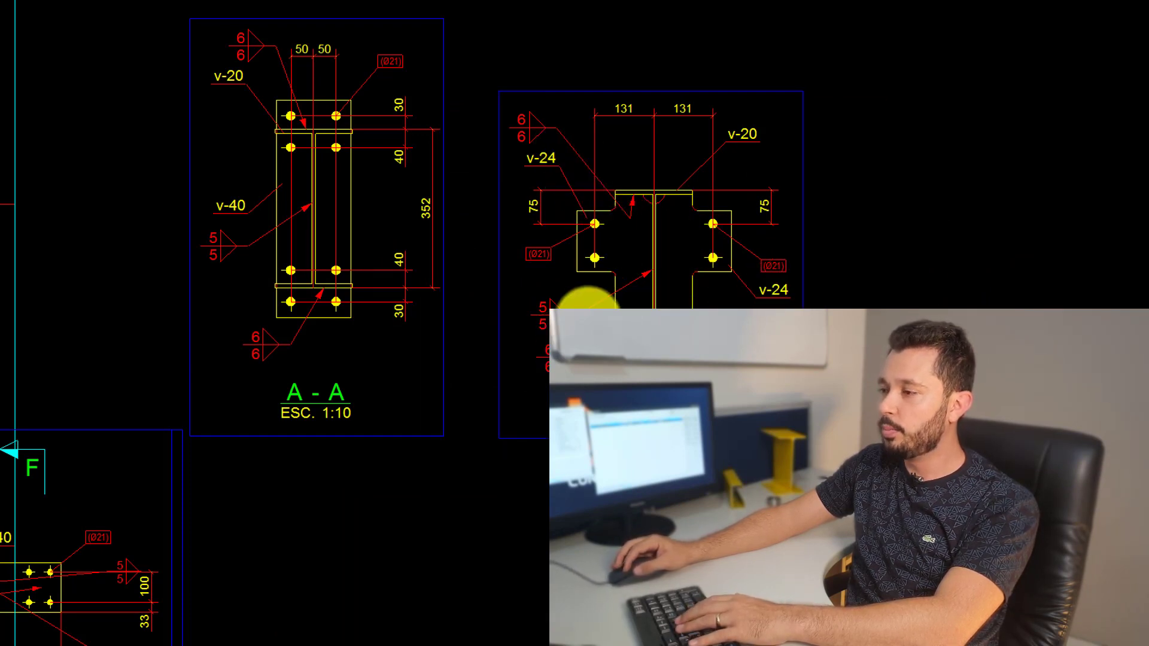
Step: Drag the C–D part view group away from the overlapping pile of new views
scroll(585, 321, down, 2)
middle_drag(380, 406, 455, 237)
scroll(454, 239, down, 2)
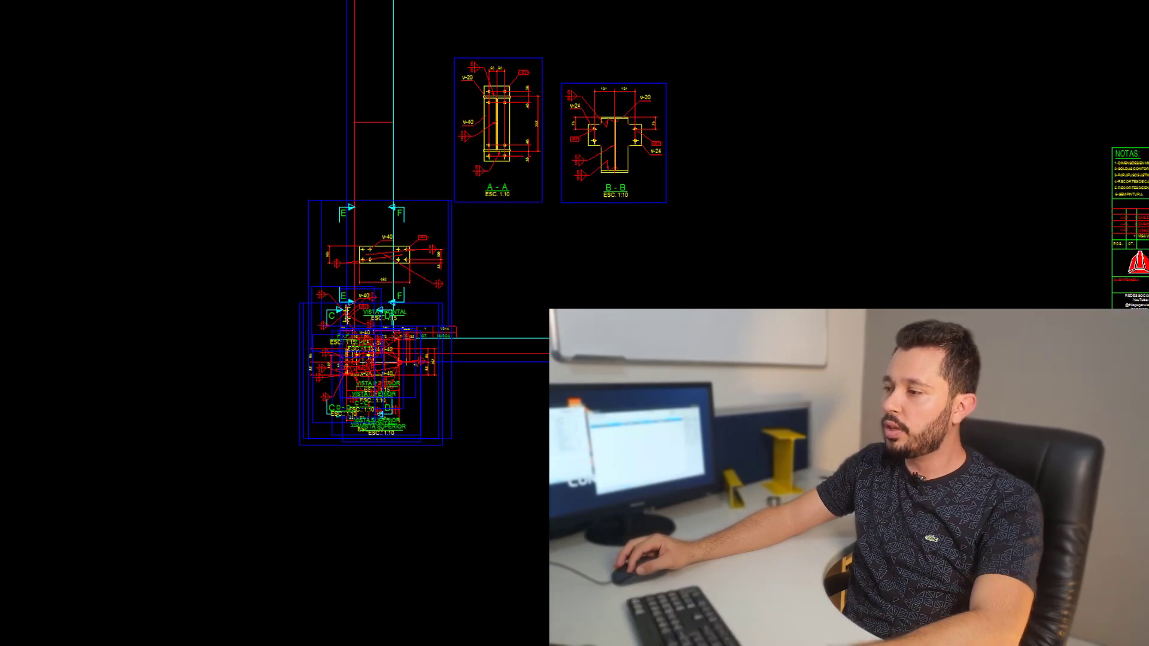
middle_drag(447, 388, 328, 217)
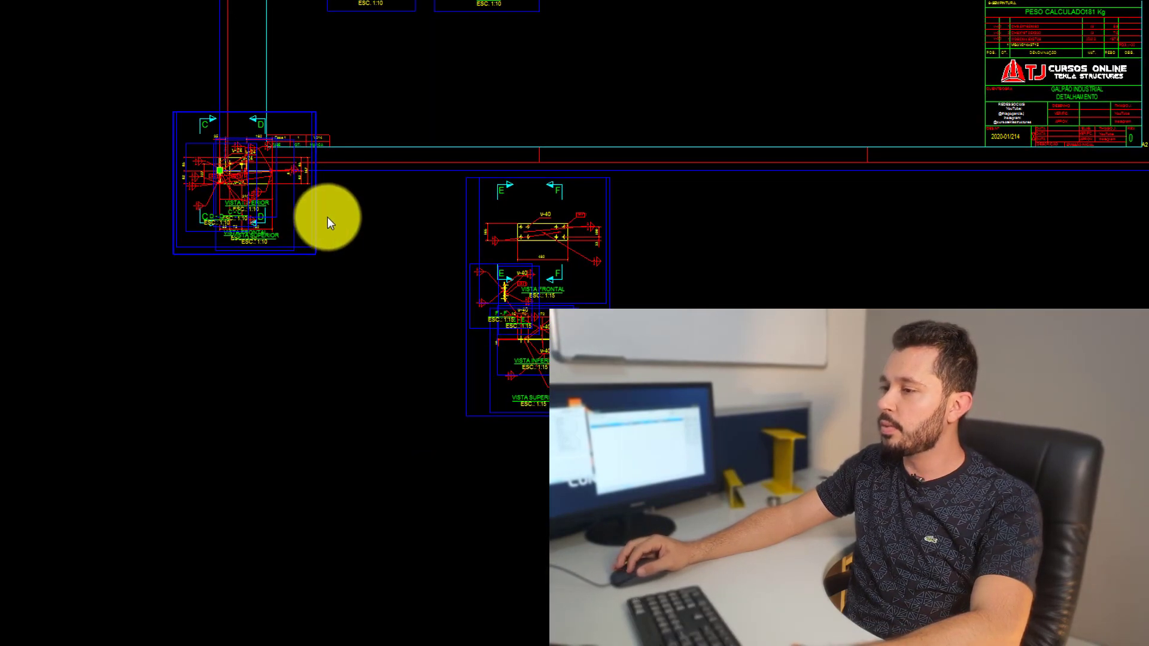
drag(329, 218, 778, 292)
click(778, 292)
Step: Delete the unneeded extra plate views, leaving a compact plate front view
scroll(572, 299, up, 4)
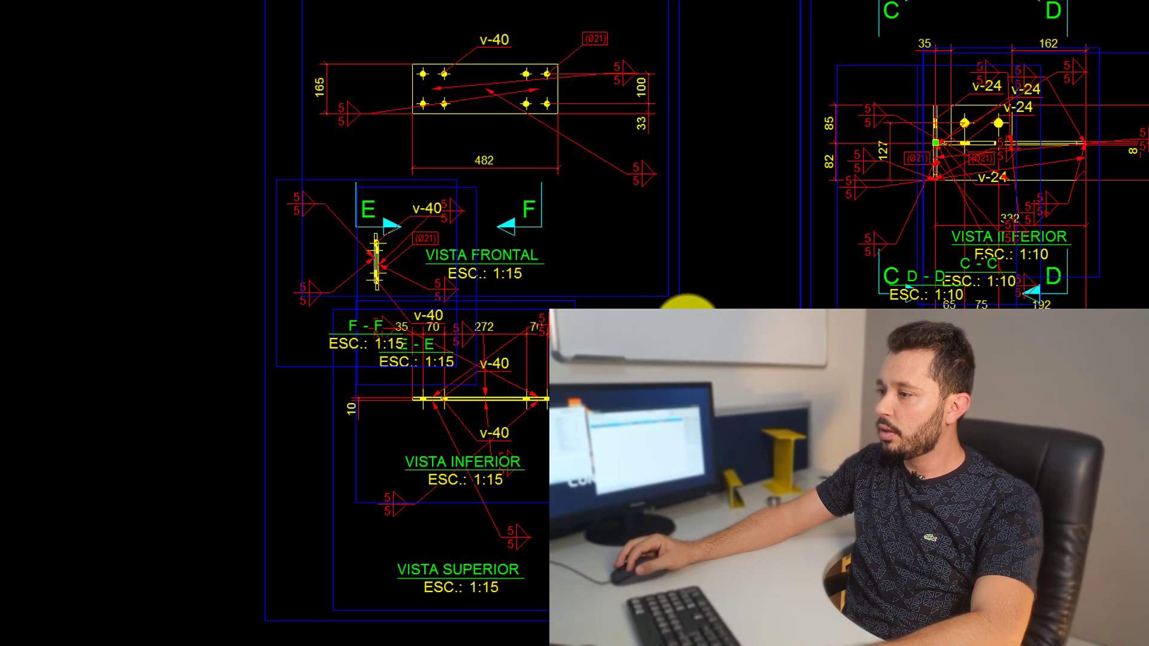
middle_drag(897, 385, 595, 289)
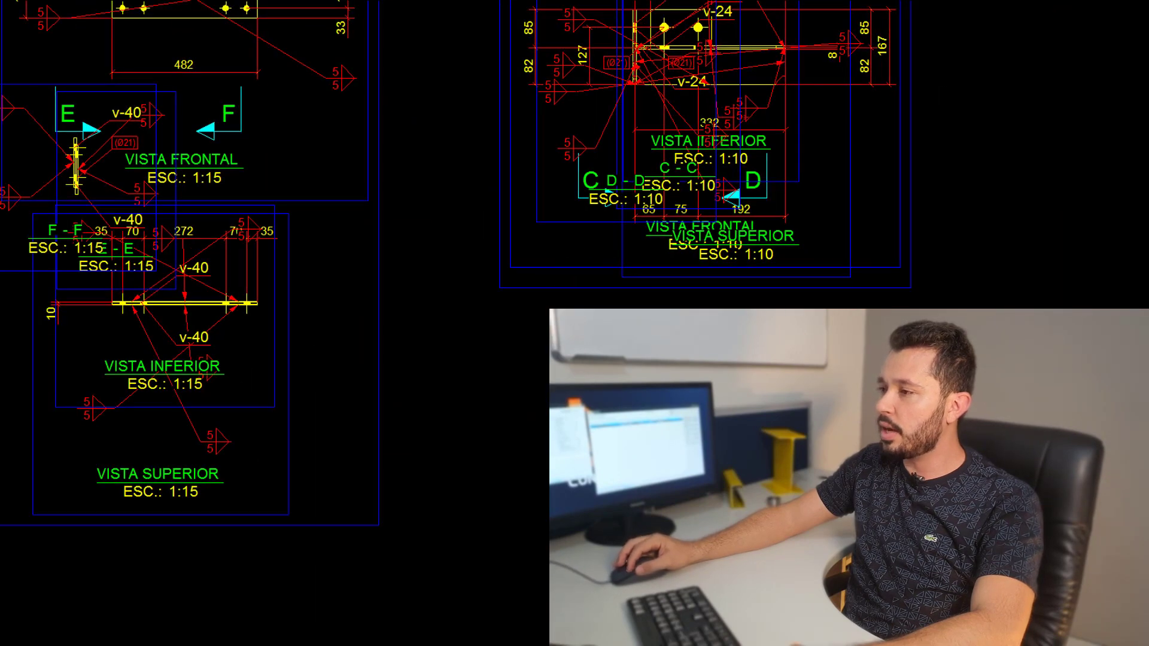
scroll(538, 333, down, 3)
scroll(539, 334, down, 2)
scroll(498, 270, up, 2)
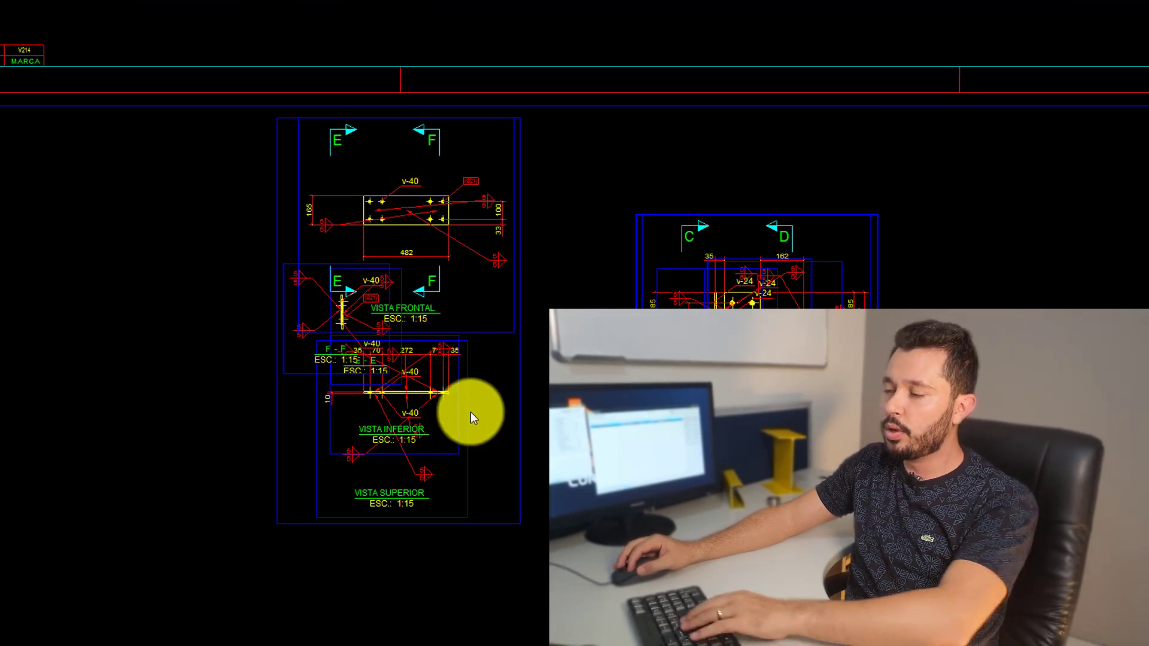
scroll(467, 419, up, 4)
click(276, 296)
key(Delete)
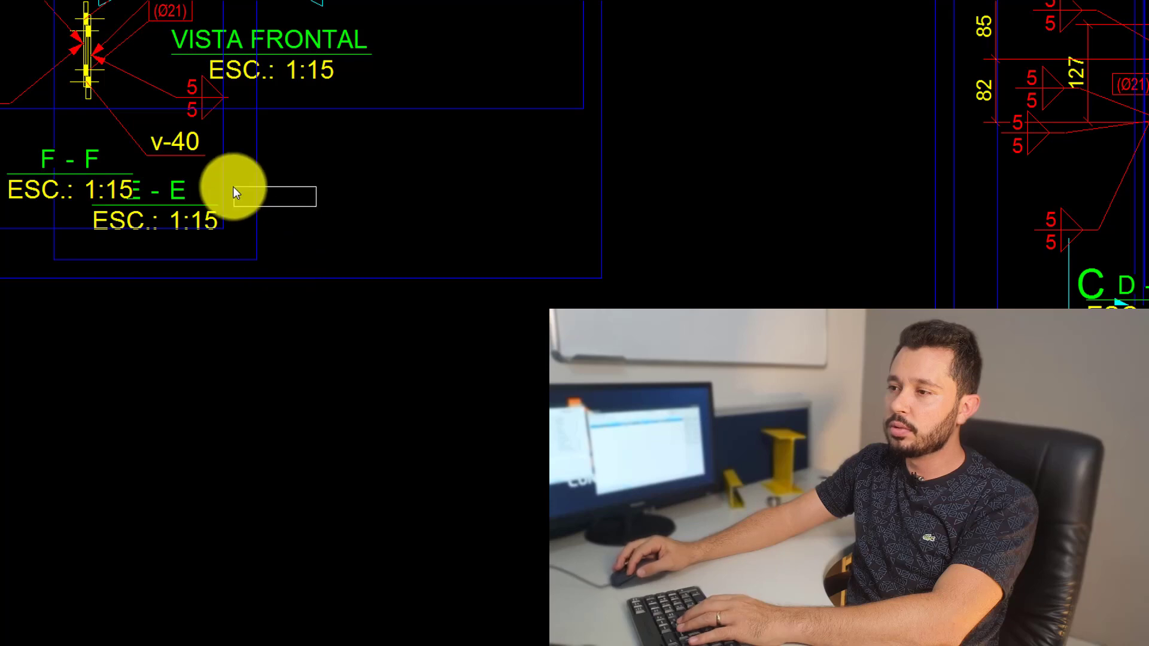
scroll(359, 273, down, 3)
scroll(260, 268, up, 4)
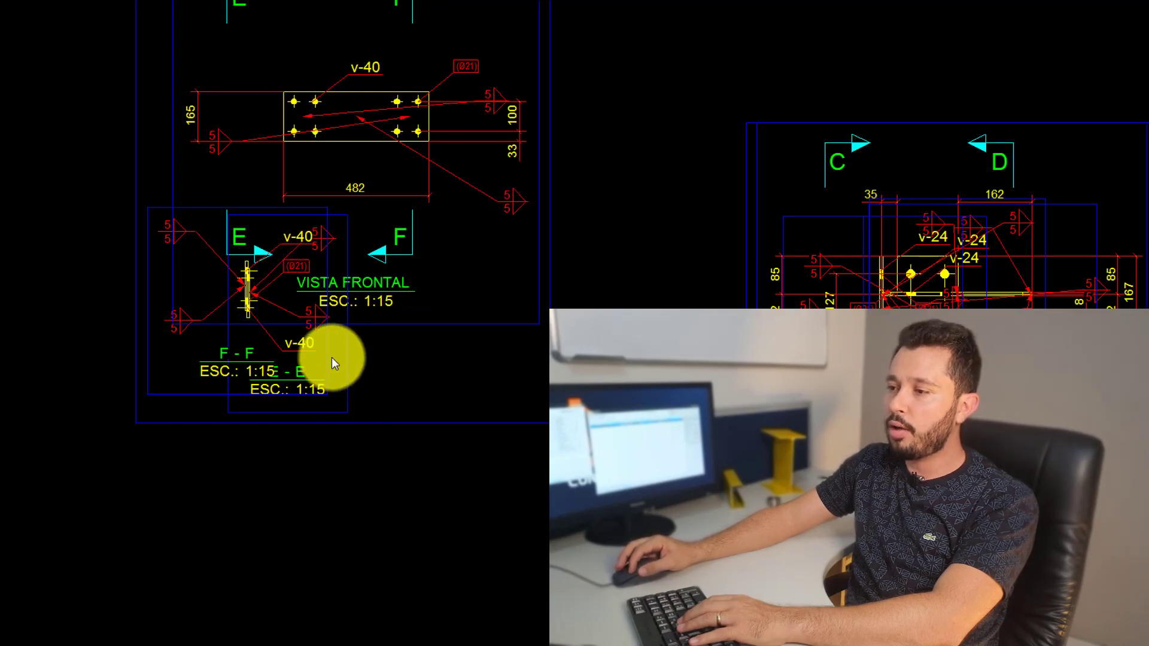
scroll(342, 358, down, 4)
scroll(348, 362, up, 2)
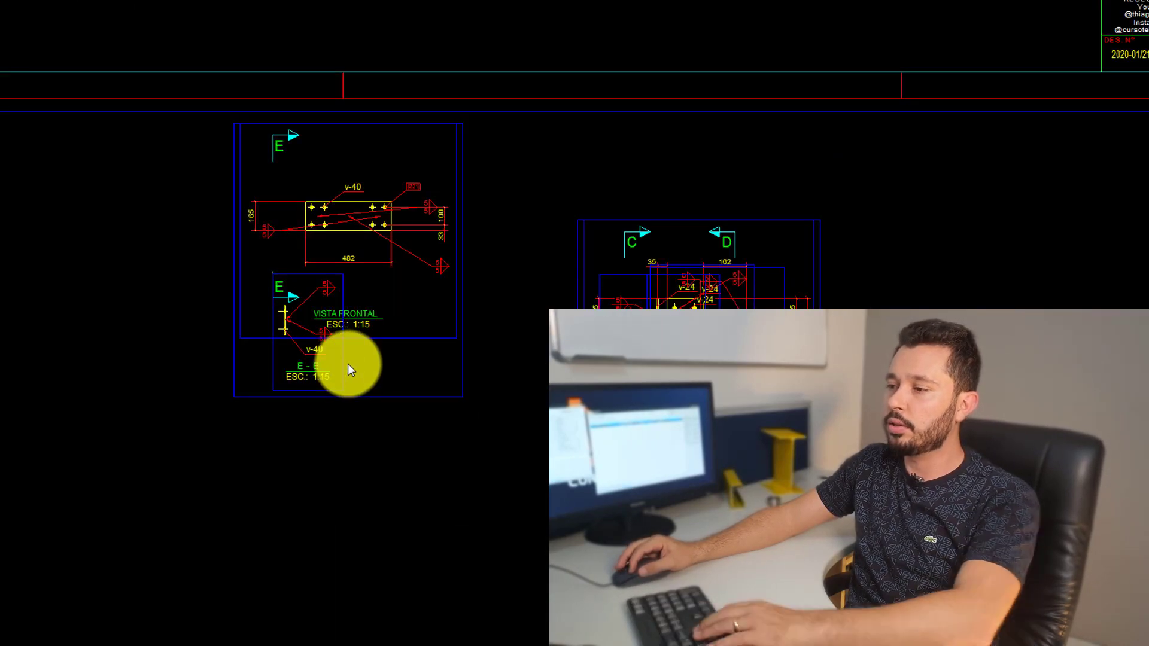
scroll(413, 246, up, 2)
scroll(446, 270, up, 3)
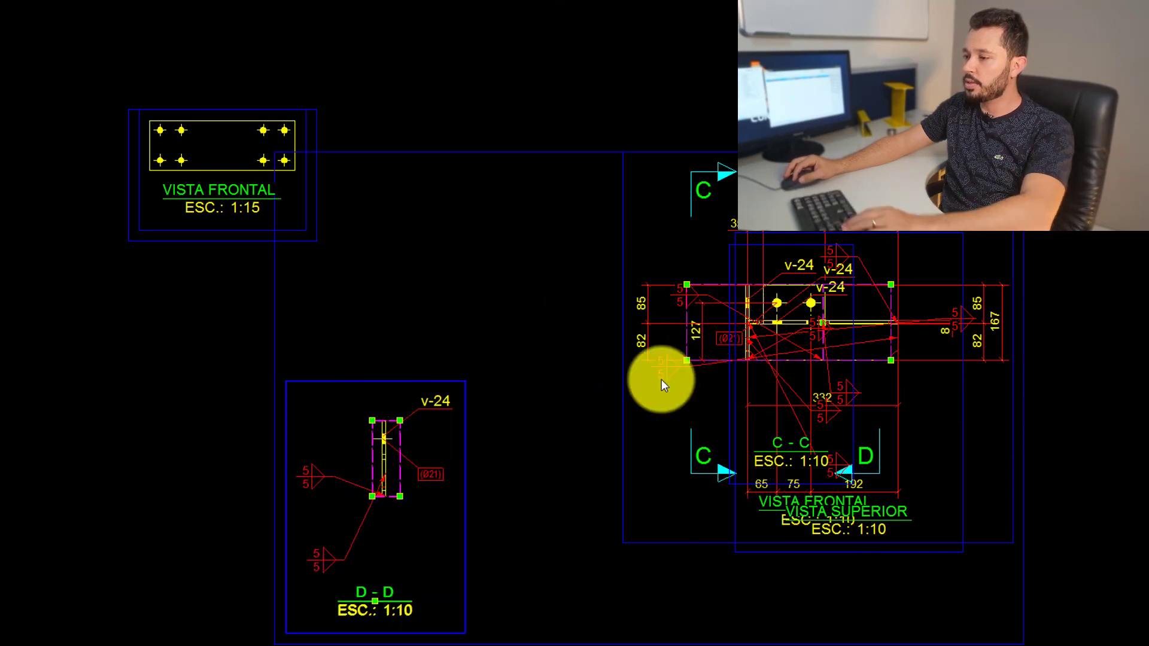
Step: Remove the C-C view and place both plate front views beside section B-B
click(749, 407)
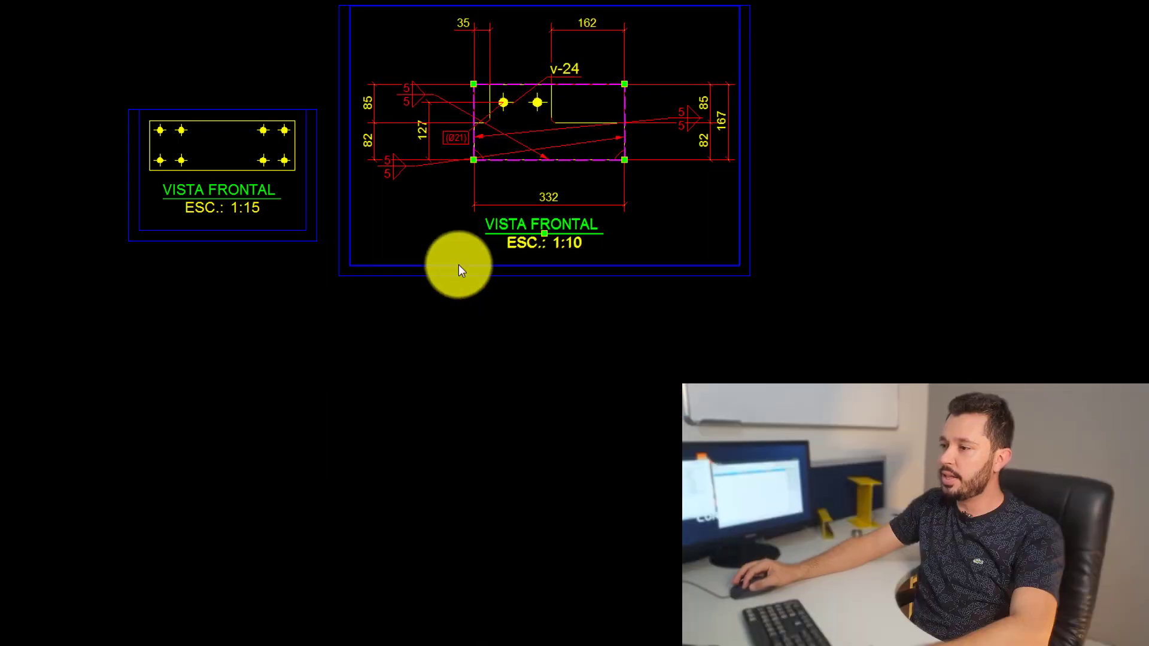
scroll(309, 217, down, 5)
middle_drag(310, 96, 246, 354)
mouse_move(231, 462)
mouse_down()
mouse_move(277, 185)
mouse_move(235, 164)
mouse_up()
scroll(234, 164, up, 4)
middle_drag(400, 198, 552, 246)
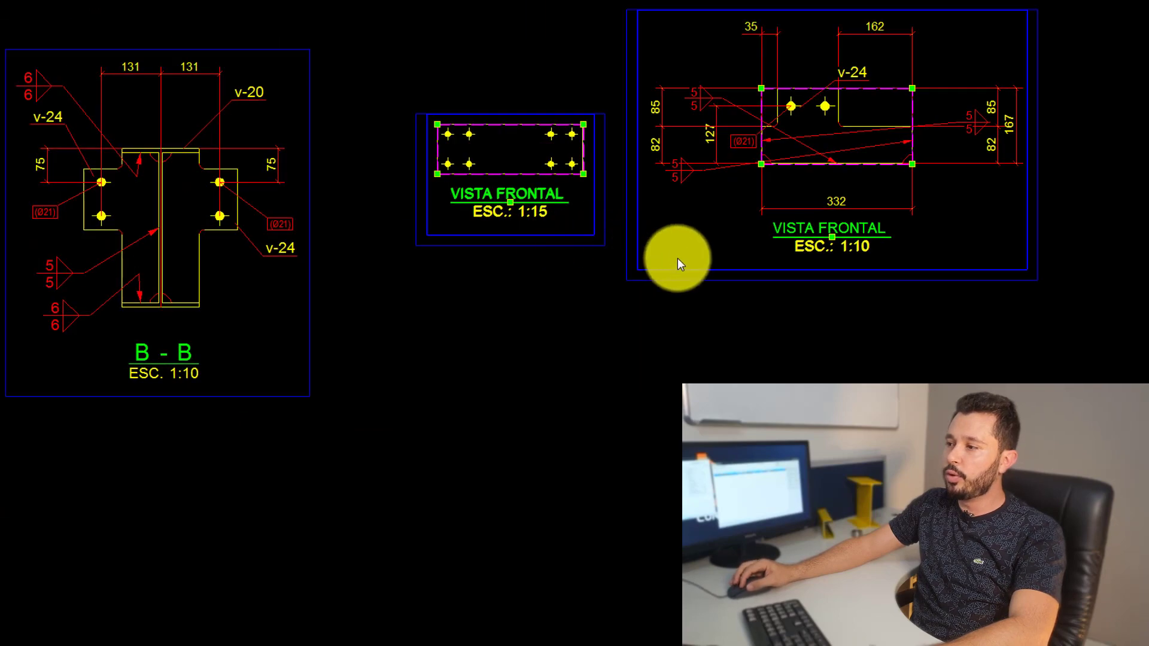
Step: Rescale the eight-hole plate's front view from 1:15 to 1:10
scroll(599, 256, up, 5)
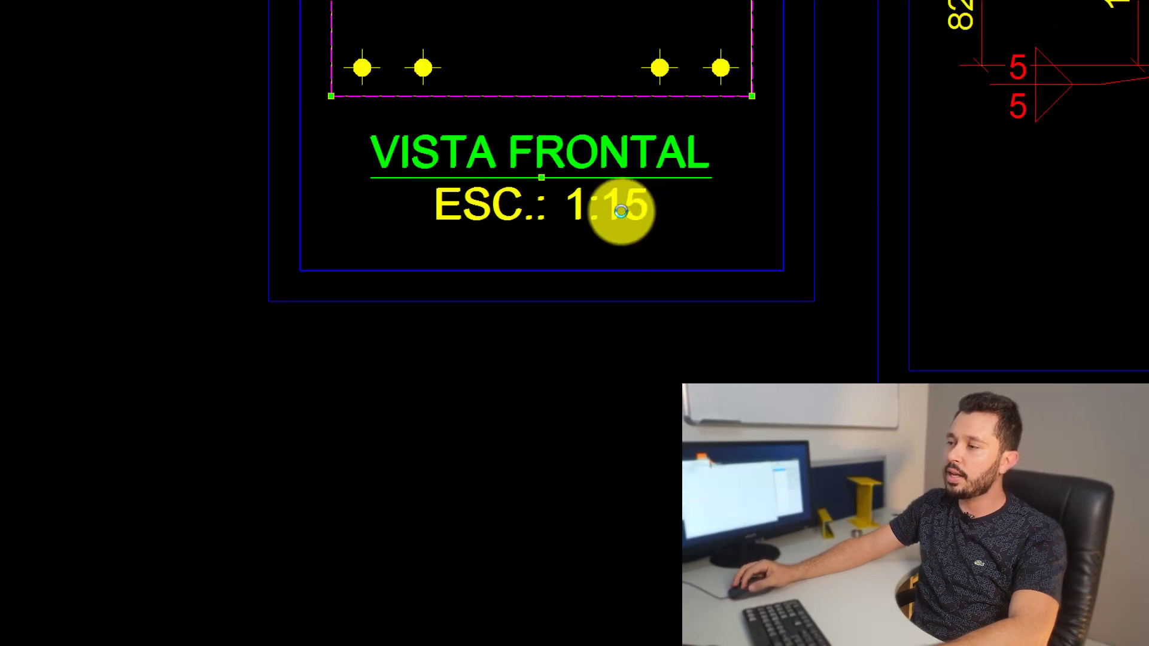
scroll(591, 248, down, 5)
scroll(339, 290, up, 3)
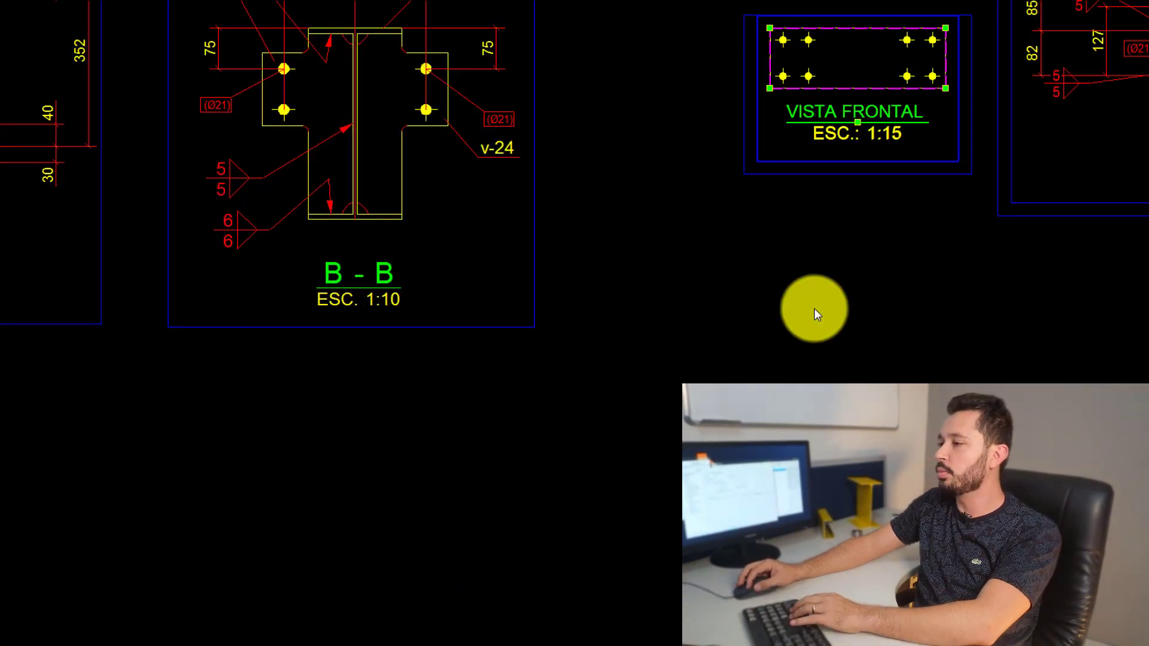
middle_drag(1051, 198, 935, 224)
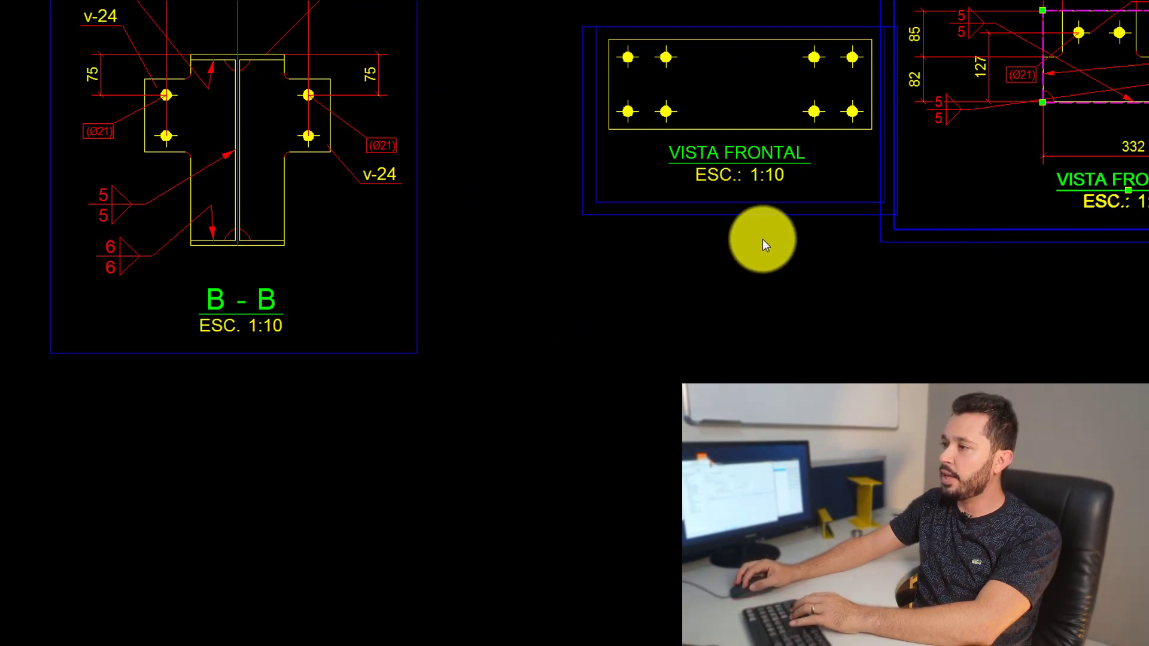
middle_drag(764, 243, 691, 270)
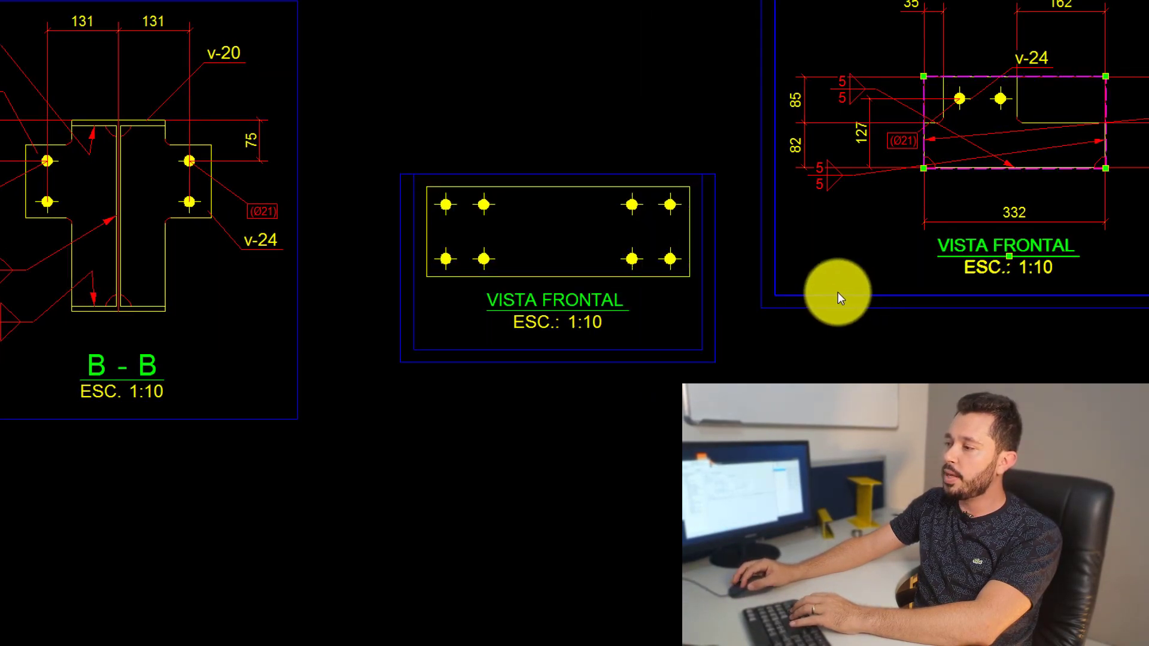
scroll(724, 338, down, 3)
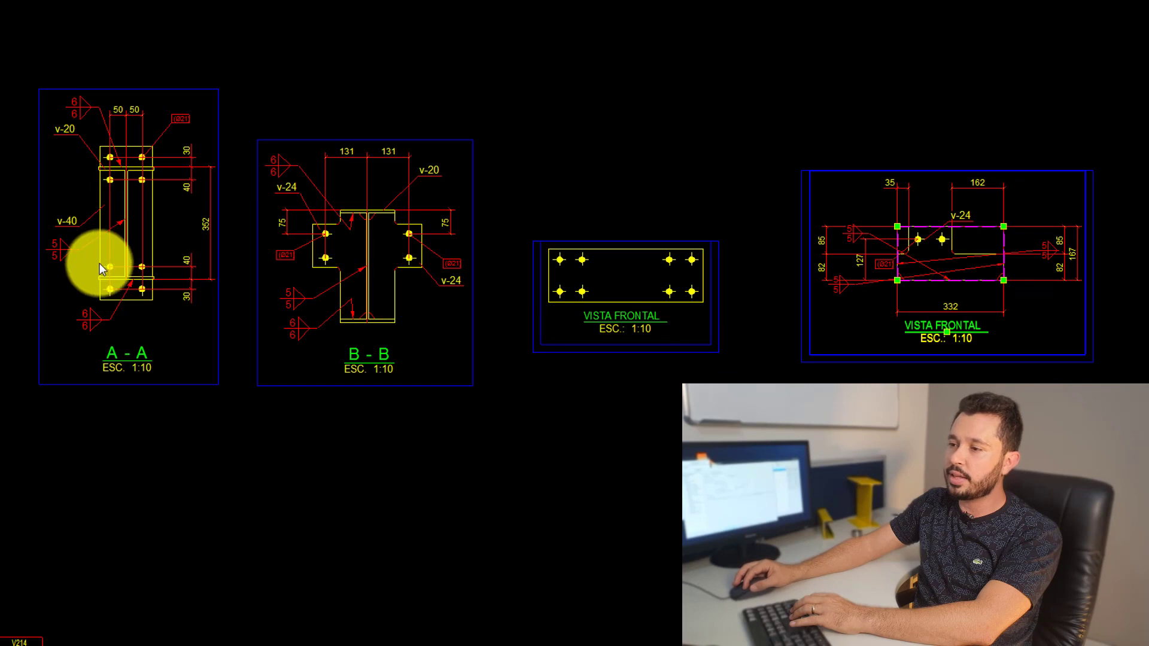
Step: Rotate the middle and right plate front views by -90° so they stand vertically
click(696, 345)
right_click(698, 346)
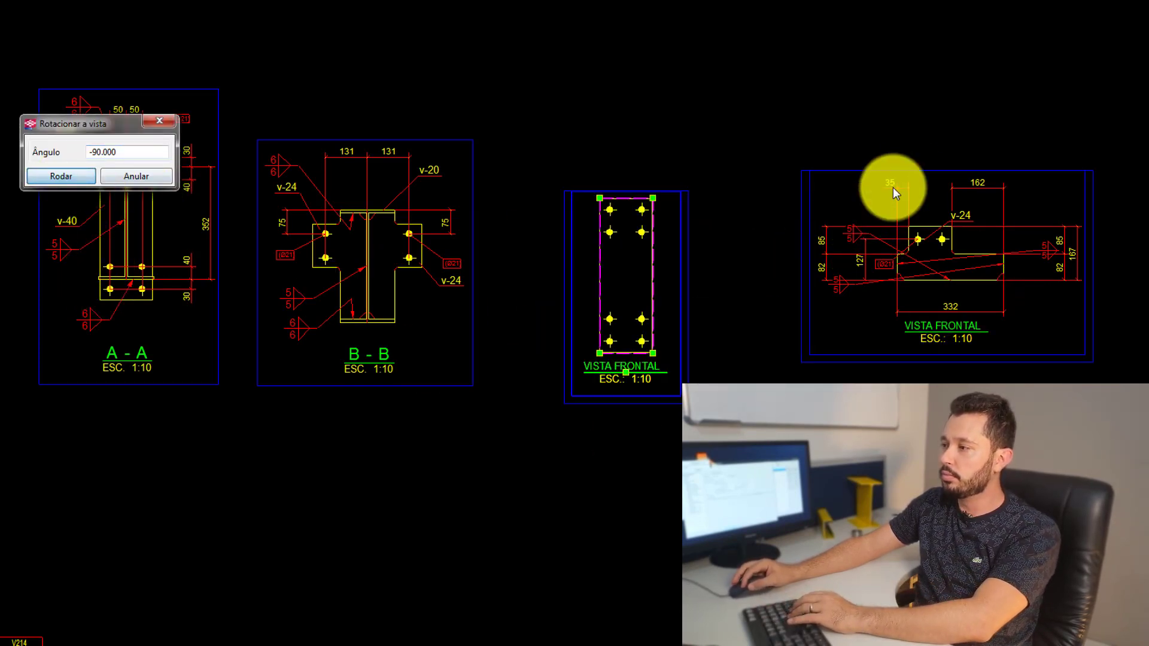
click(911, 173)
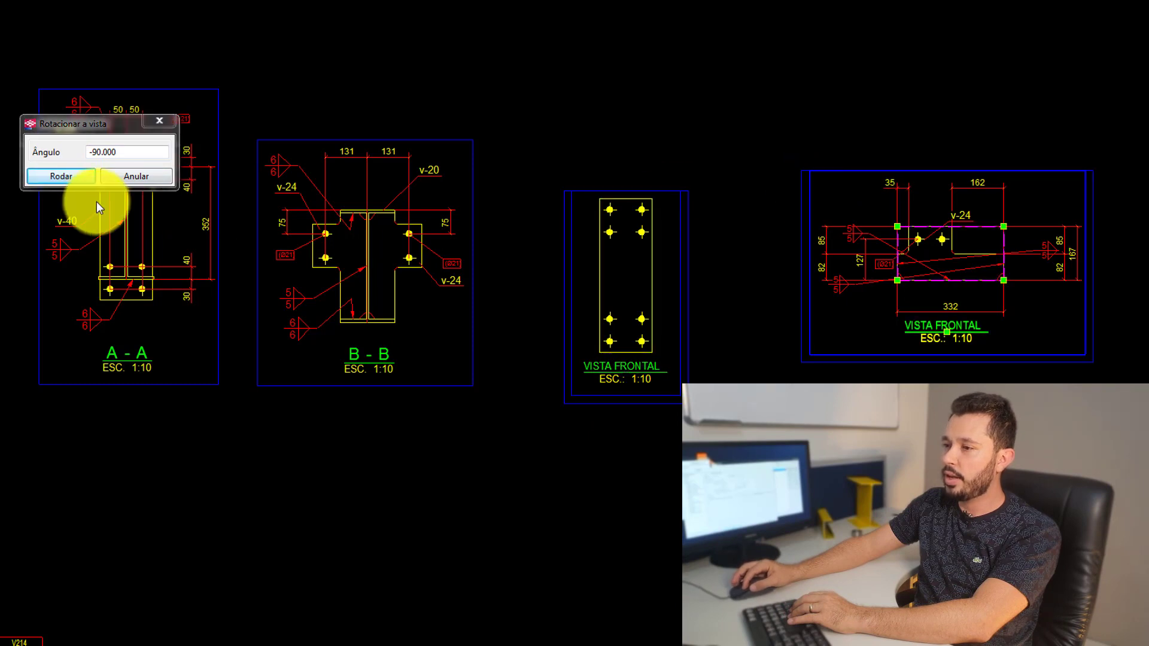
click(78, 176)
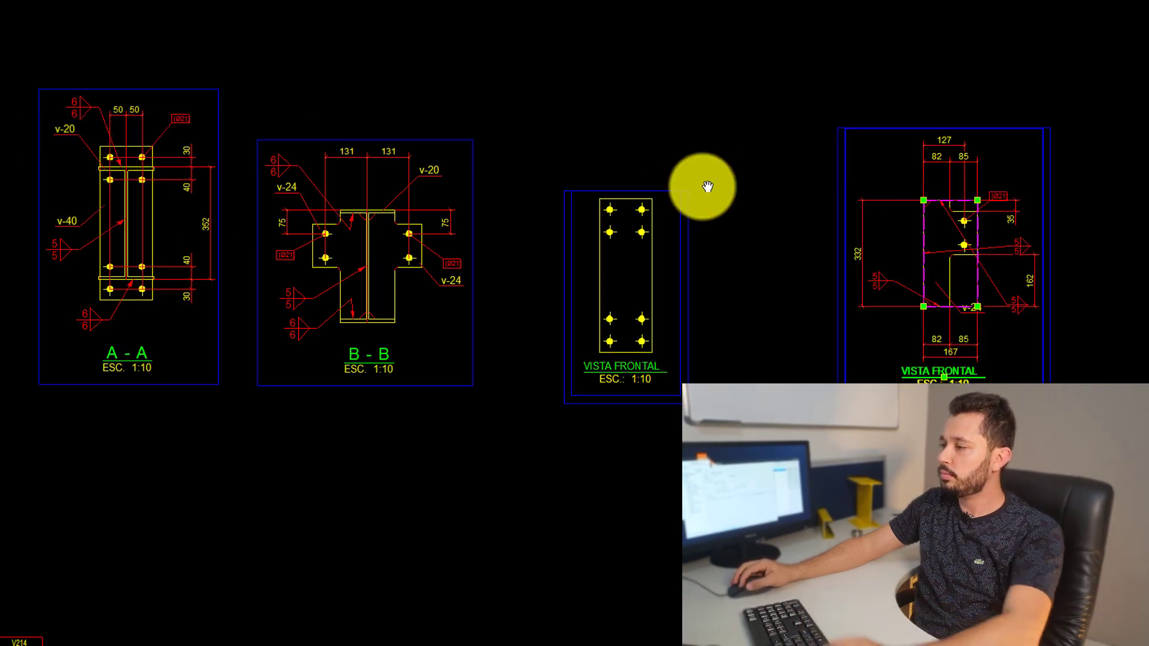
Step: Move the right plate view closer to the middle one and frame both views
middle_drag(930, 189, 685, 187)
drag(590, 170, 457, 172)
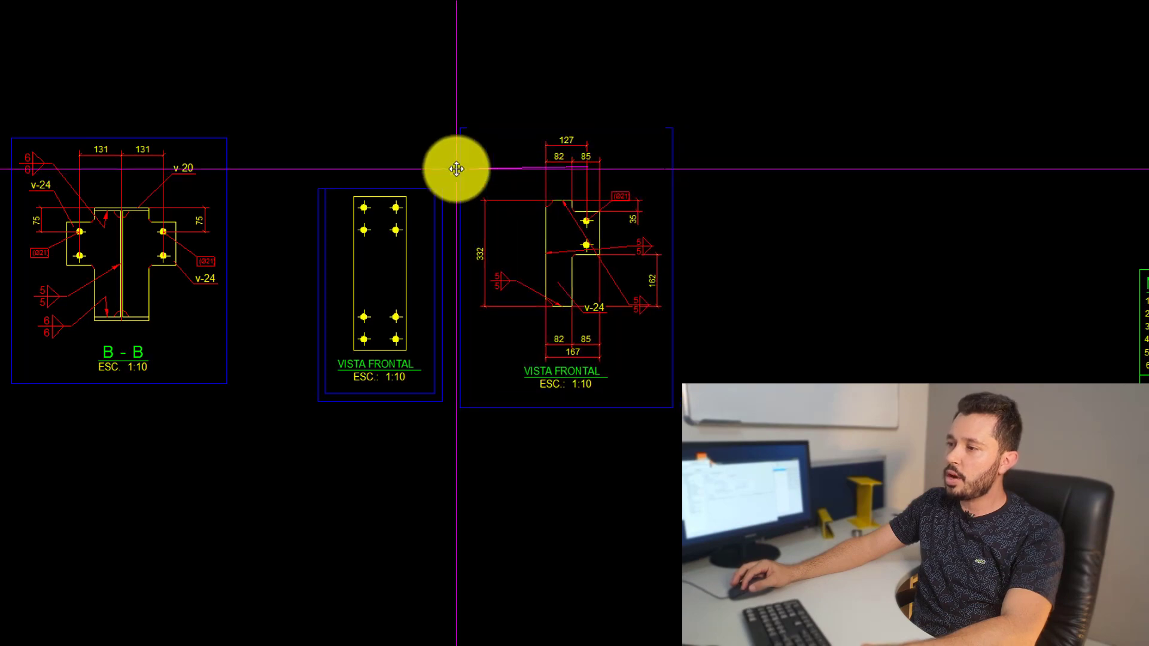
click(431, 352)
middle_drag(420, 369, 473, 306)
scroll(473, 307, up, 3)
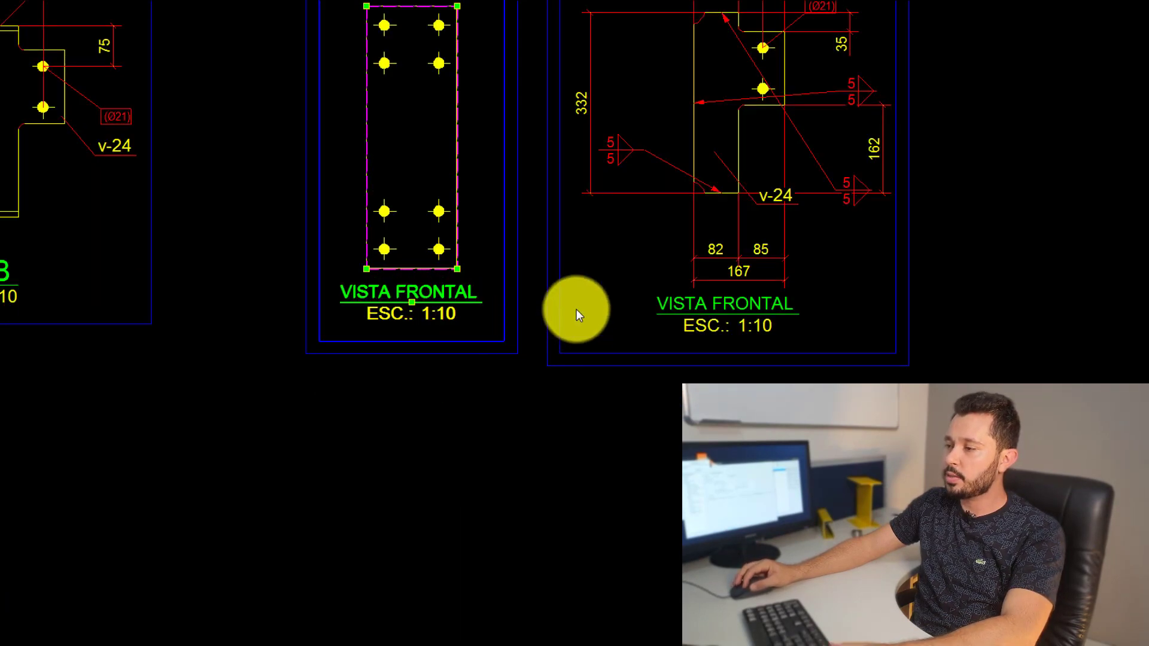
click(561, 284)
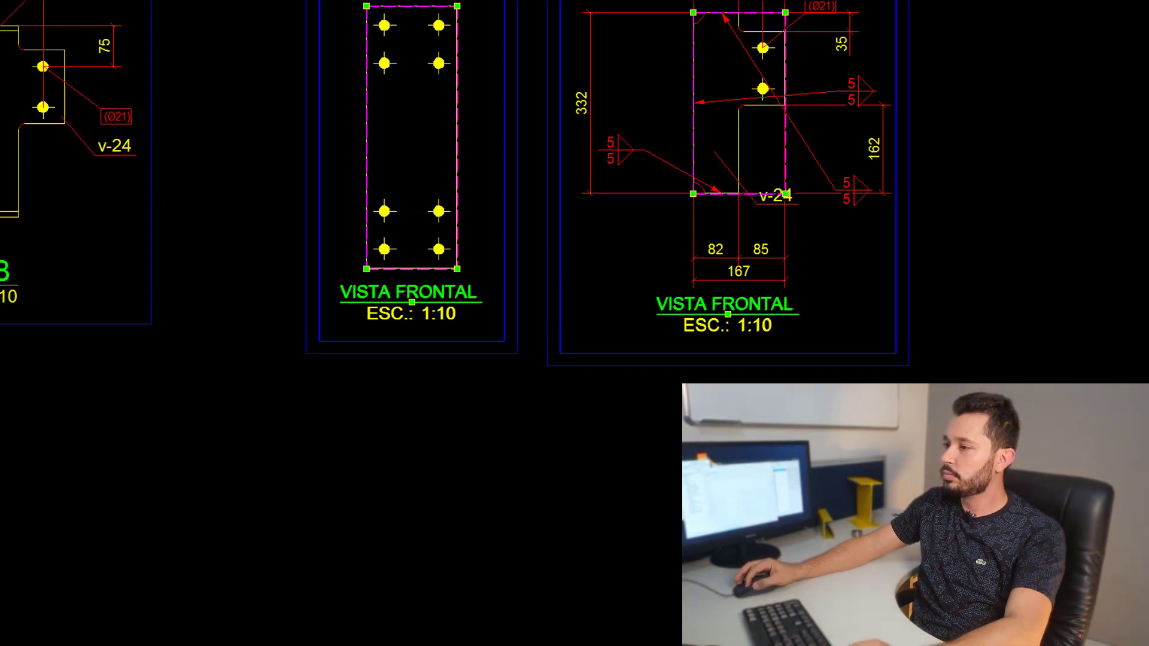
key(Escape)
middle_drag(759, 234, 729, 407)
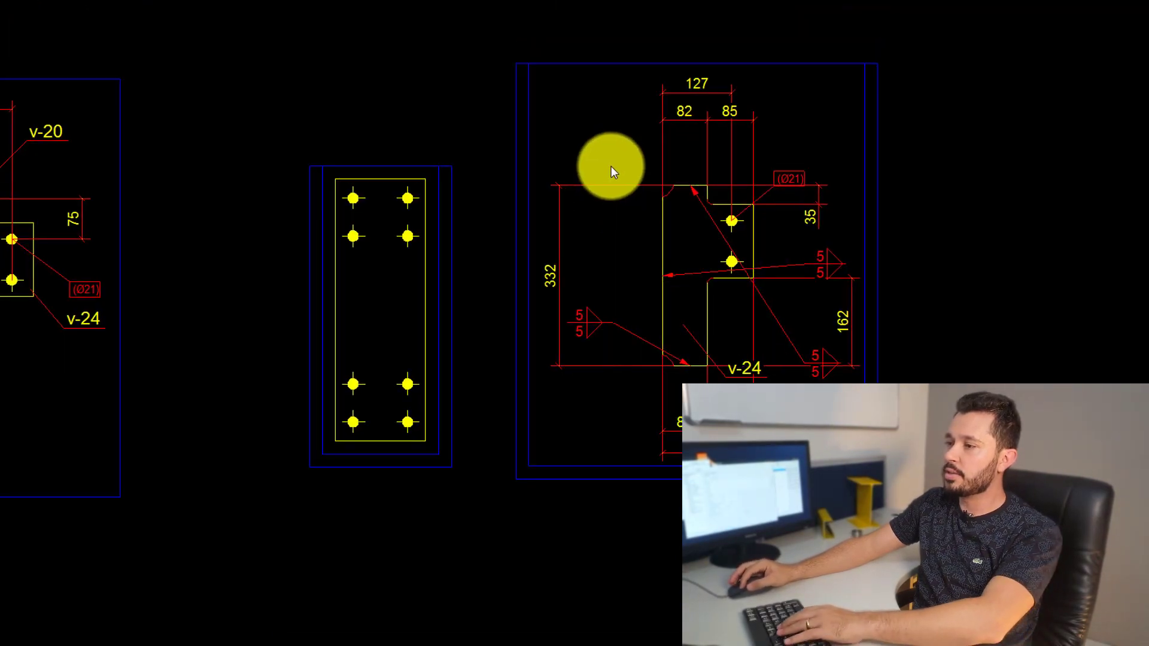
scroll(422, 189, up, 3)
scroll(401, 177, down, 1)
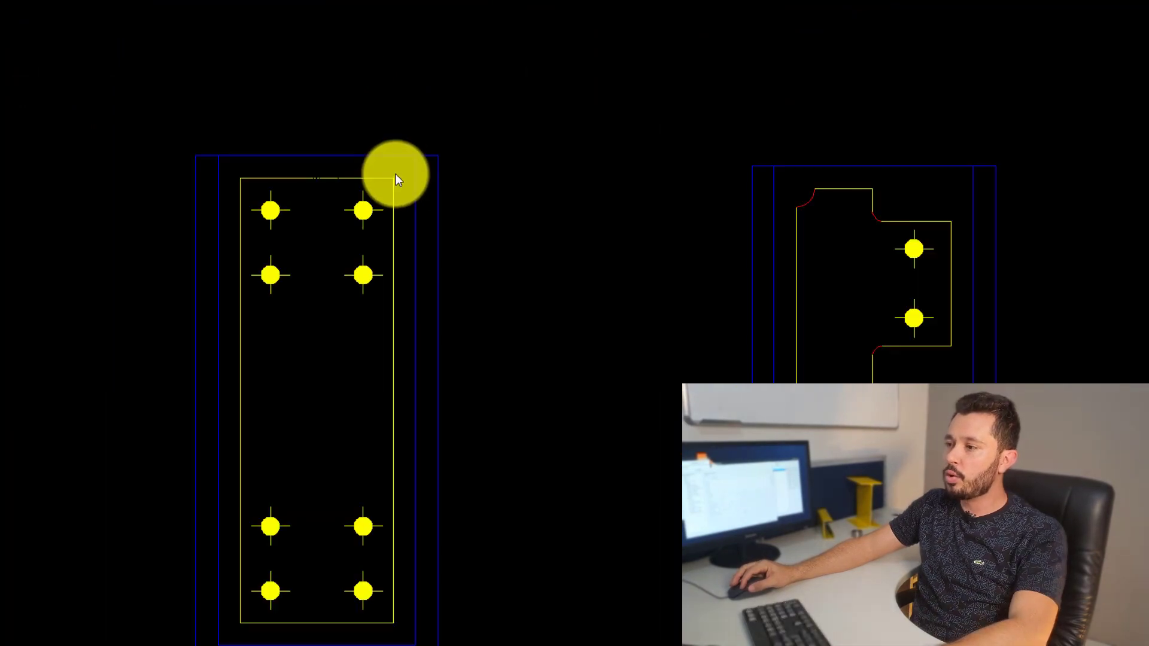
click(396, 178)
Step: Dimension the v-40 plate's top width and its 482 overall height
click(253, 103)
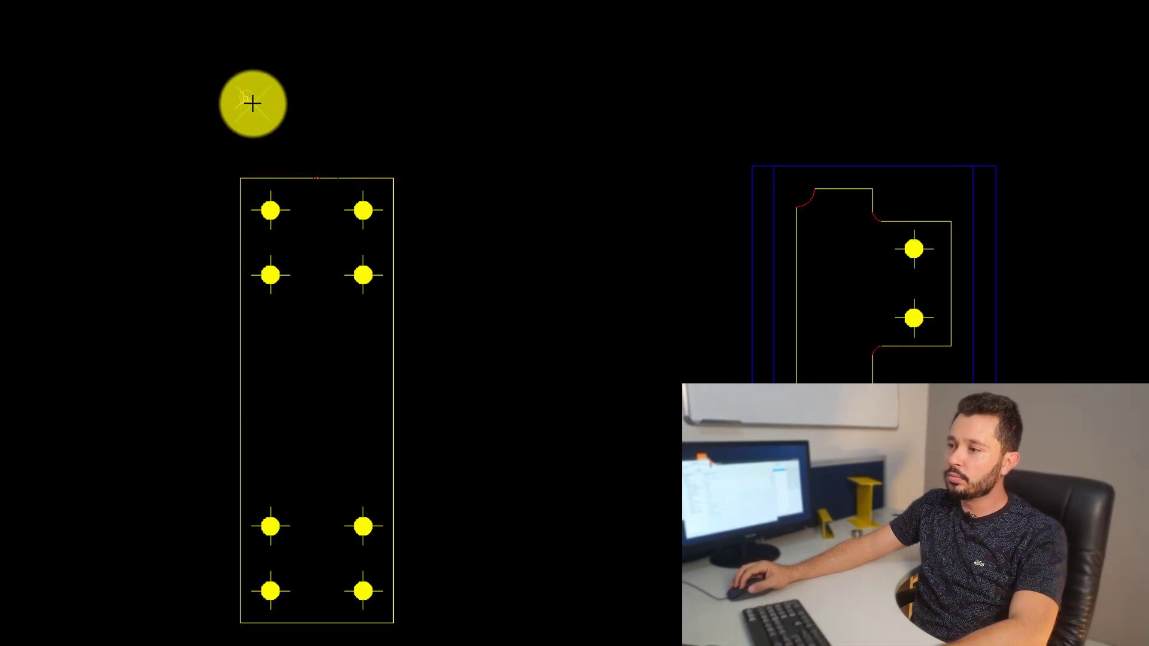
click(316, 84)
click(240, 177)
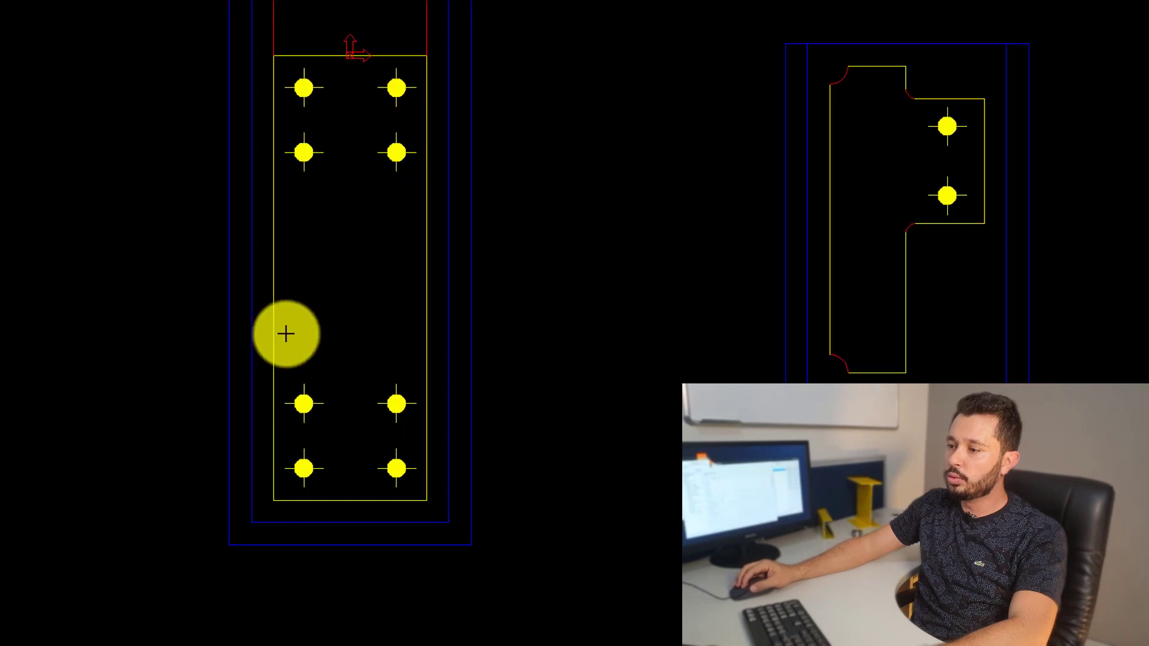
click(273, 501)
click(142, 366)
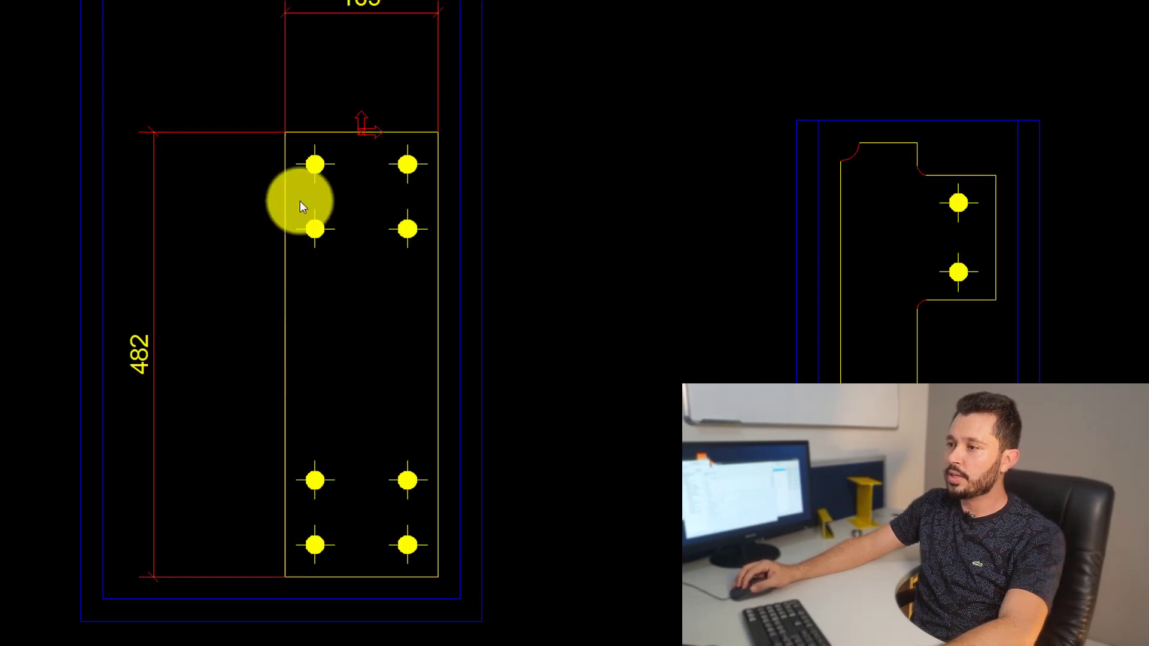
Step: Add the 33-100-33 horizontal hole chain above the v-40 plate, undoing a stray 165 width
click(281, 131)
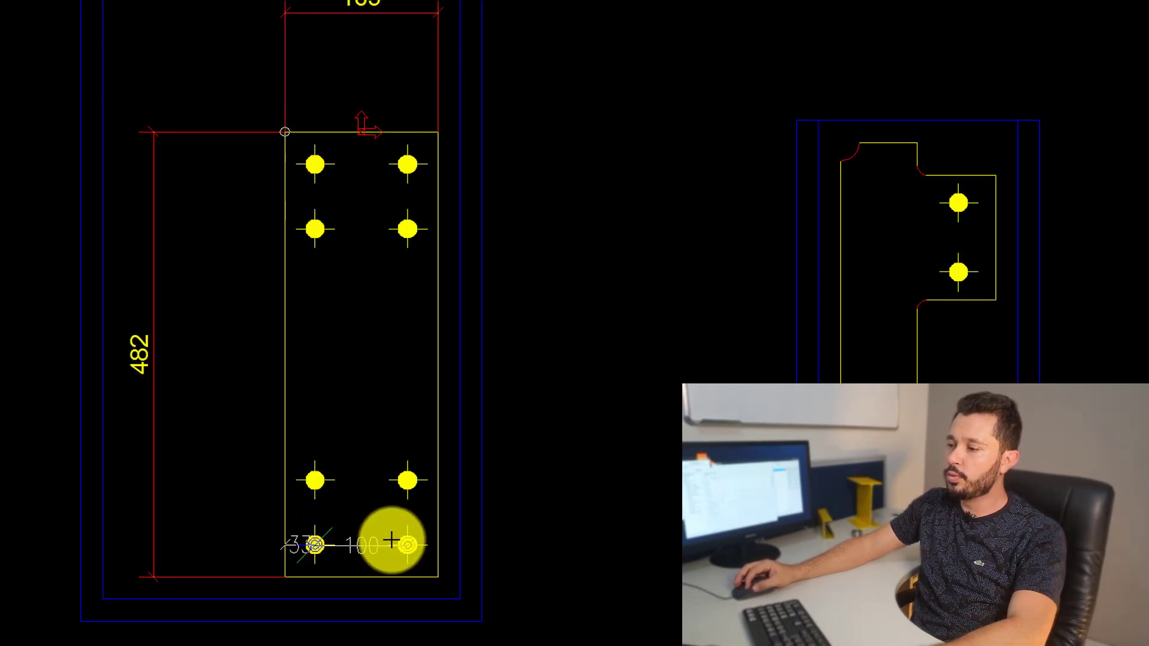
click(408, 545)
click(438, 131)
click(395, 60)
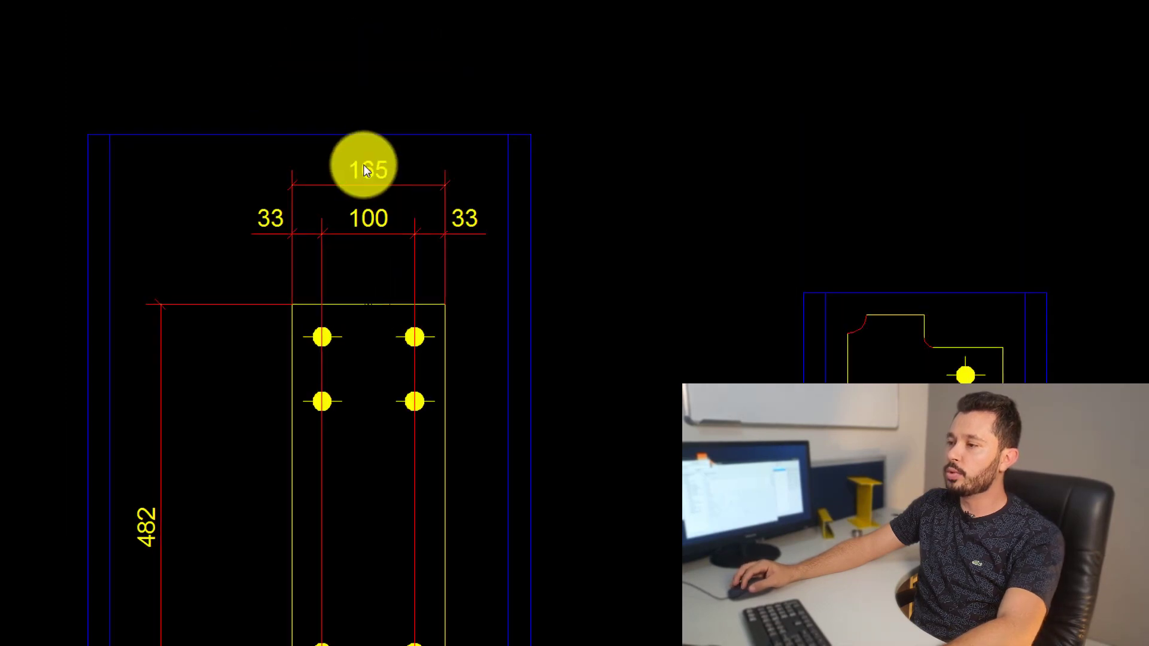
click(365, 169)
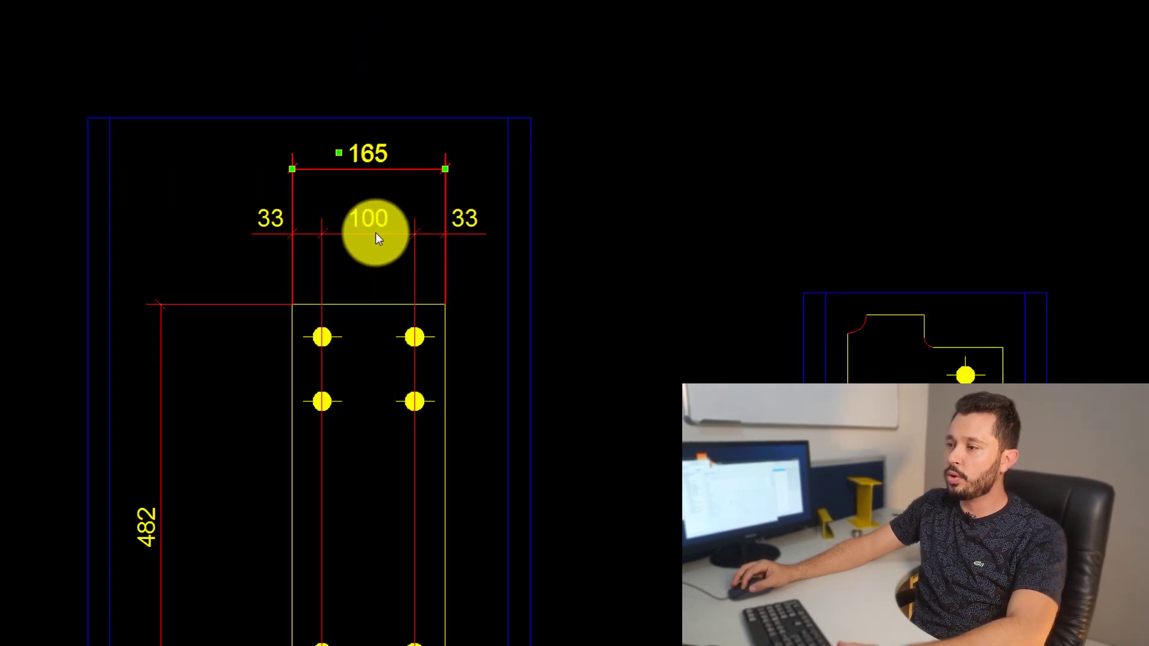
key(ctrl+z)
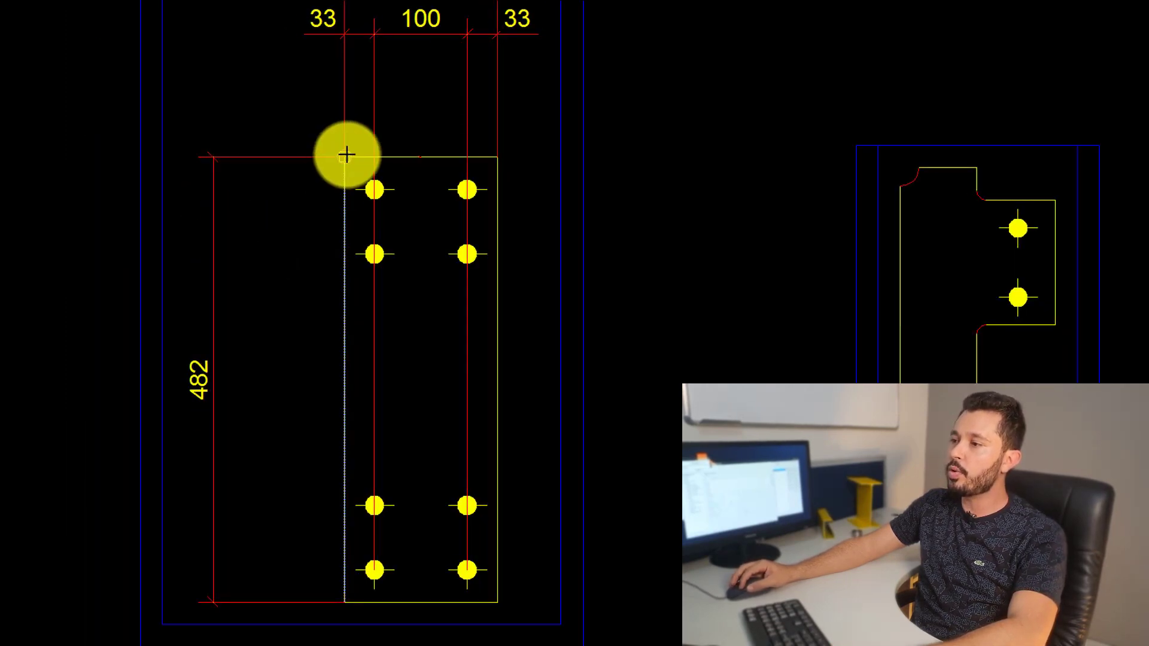
click(344, 157)
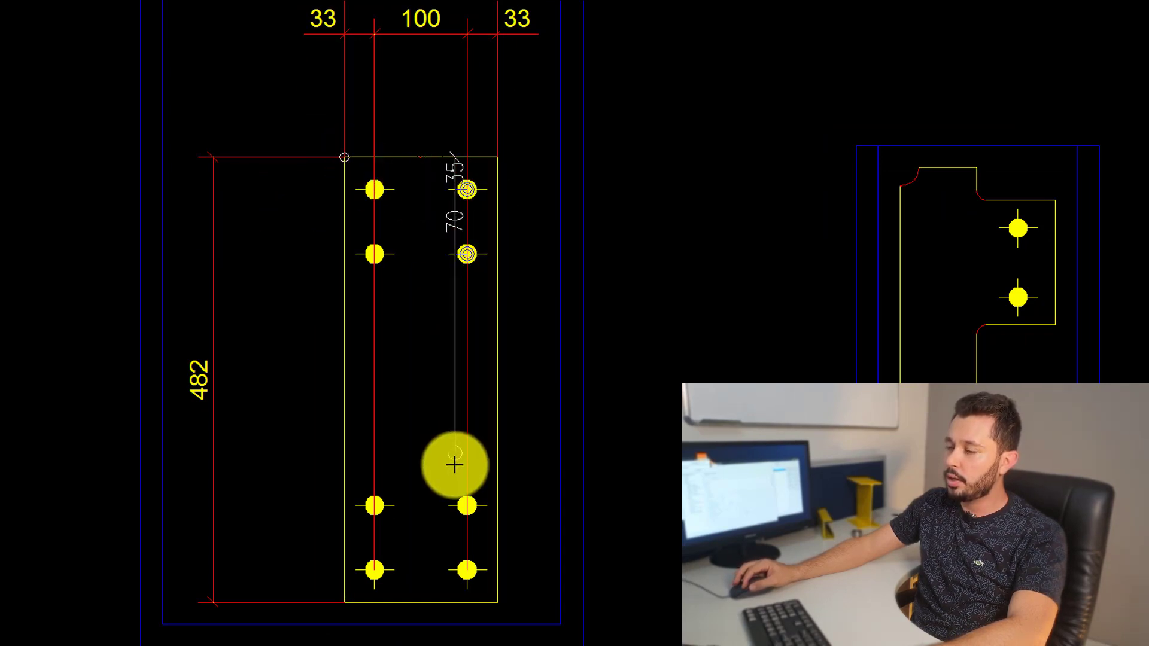
click(344, 602)
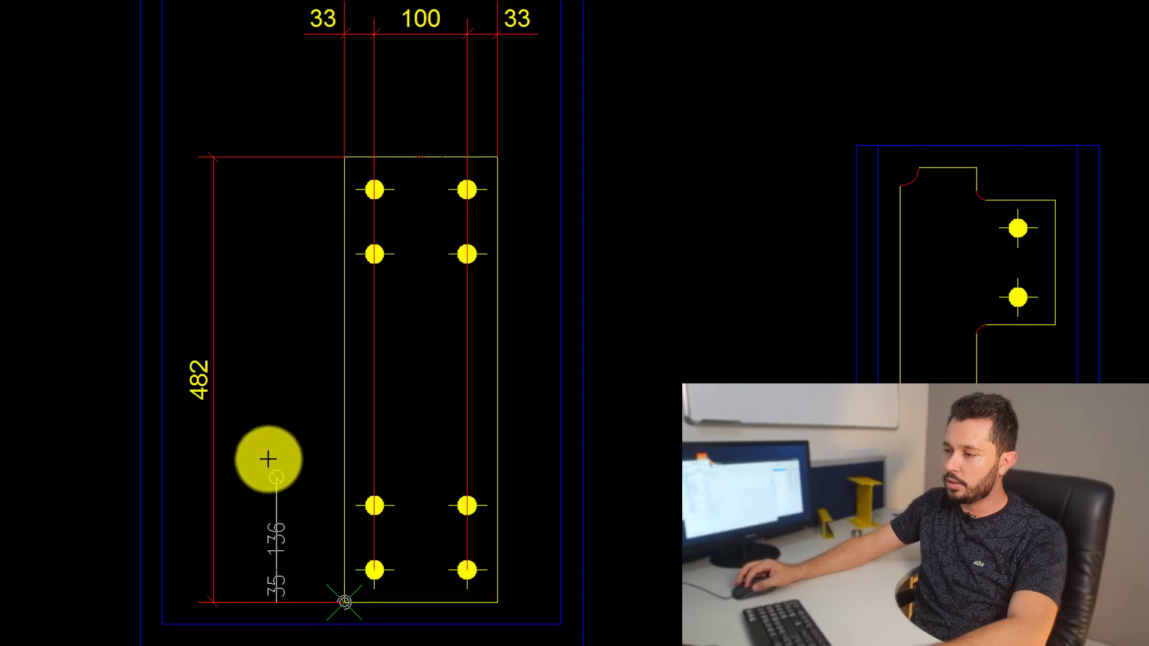
click(267, 430)
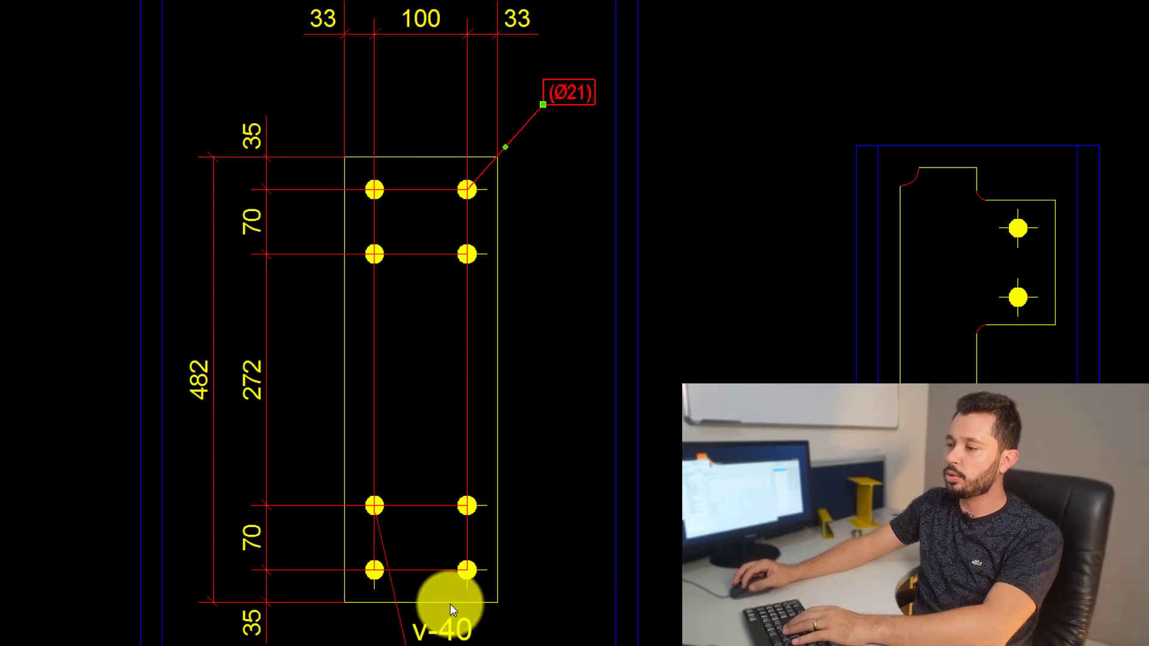
middle_drag(585, 275, 611, 56)
click(495, 428)
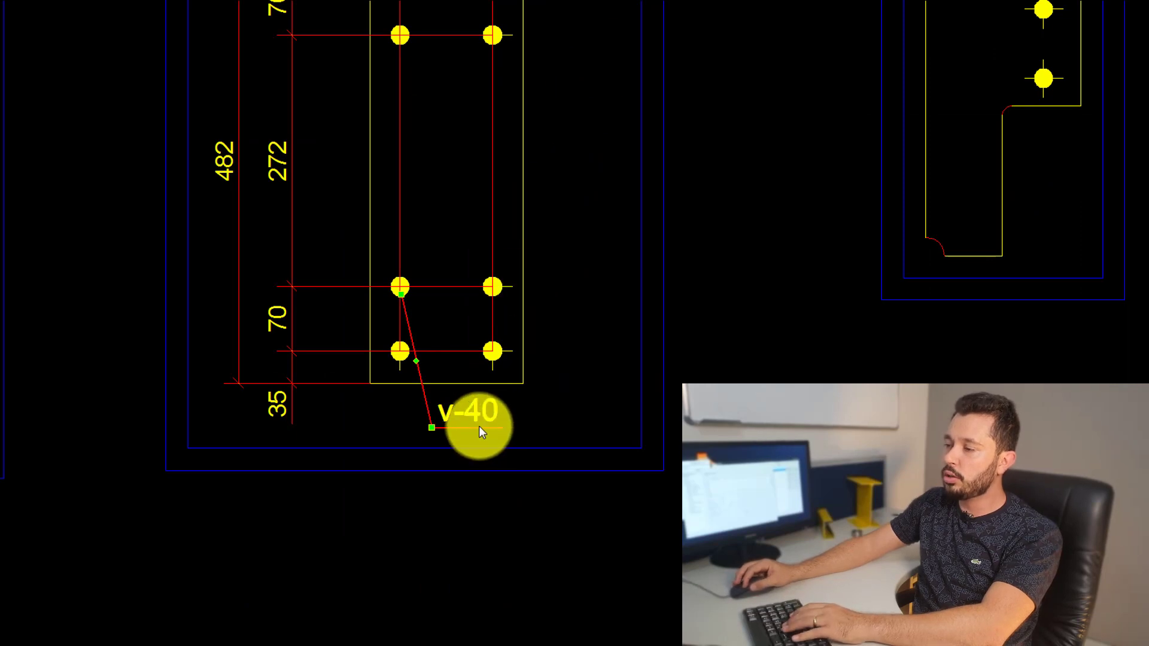
Step: Move the v-40 label and 'DETALHE DA POS. v-40' title beneath the plate, then shift the v-24 detail right
scroll(479, 426, down, 4)
scroll(512, 427, down, 2)
scroll(523, 419, up, 6)
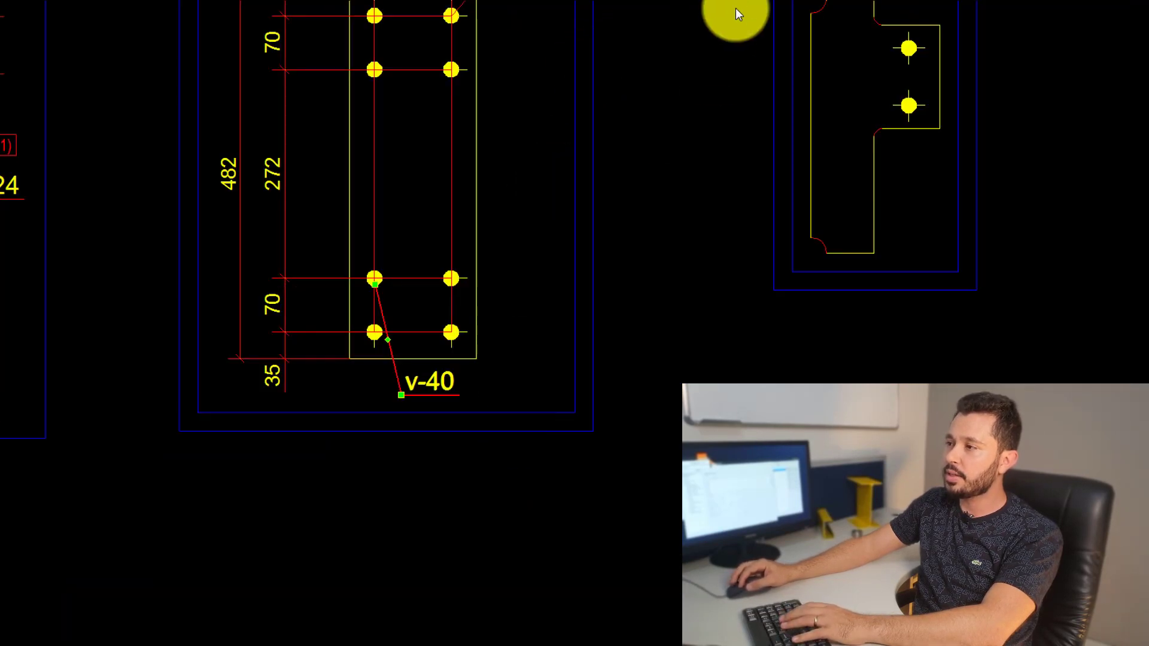
click(401, 395)
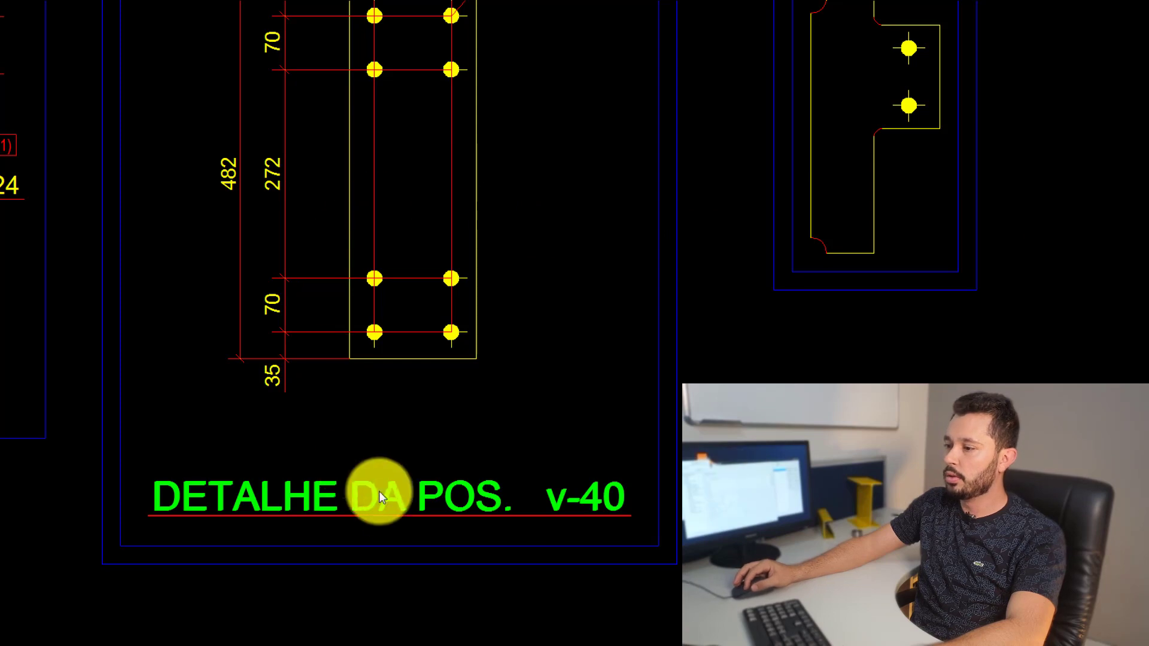
click(405, 472)
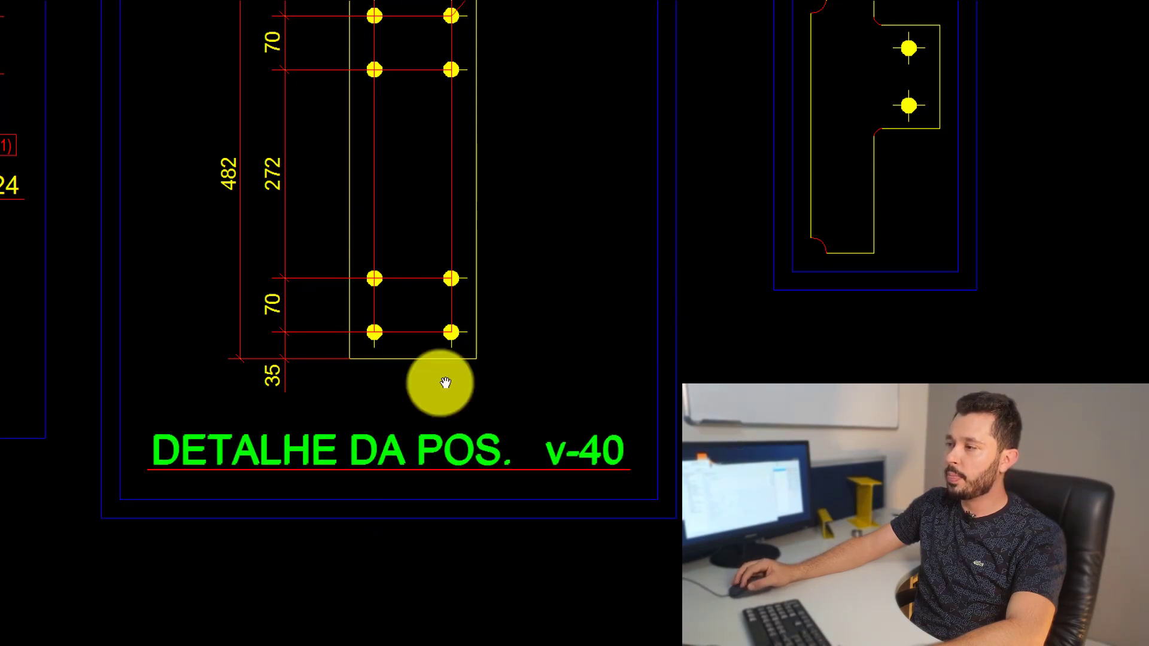
click(604, 177)
drag(605, 177, 674, 160)
Step: Pan from the NOTAS table to the v-24 plate detail and zoom into its radiused corner cut
middle_drag(674, 160, 328, 277)
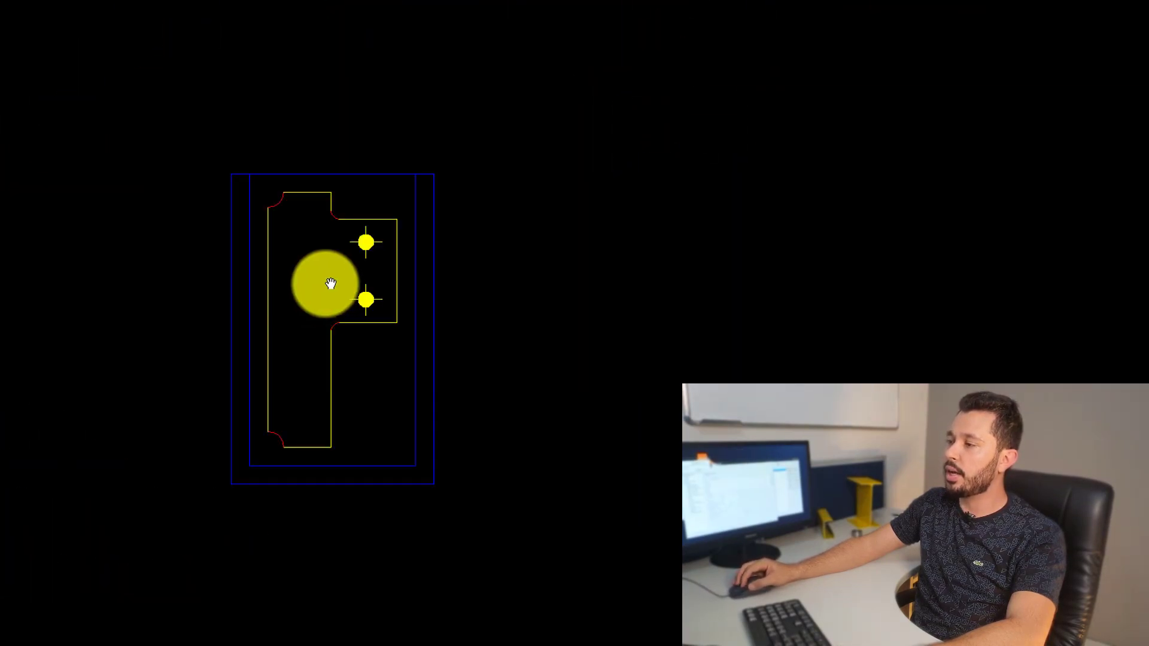
scroll(299, 231, down, 3)
scroll(299, 231, up, 2)
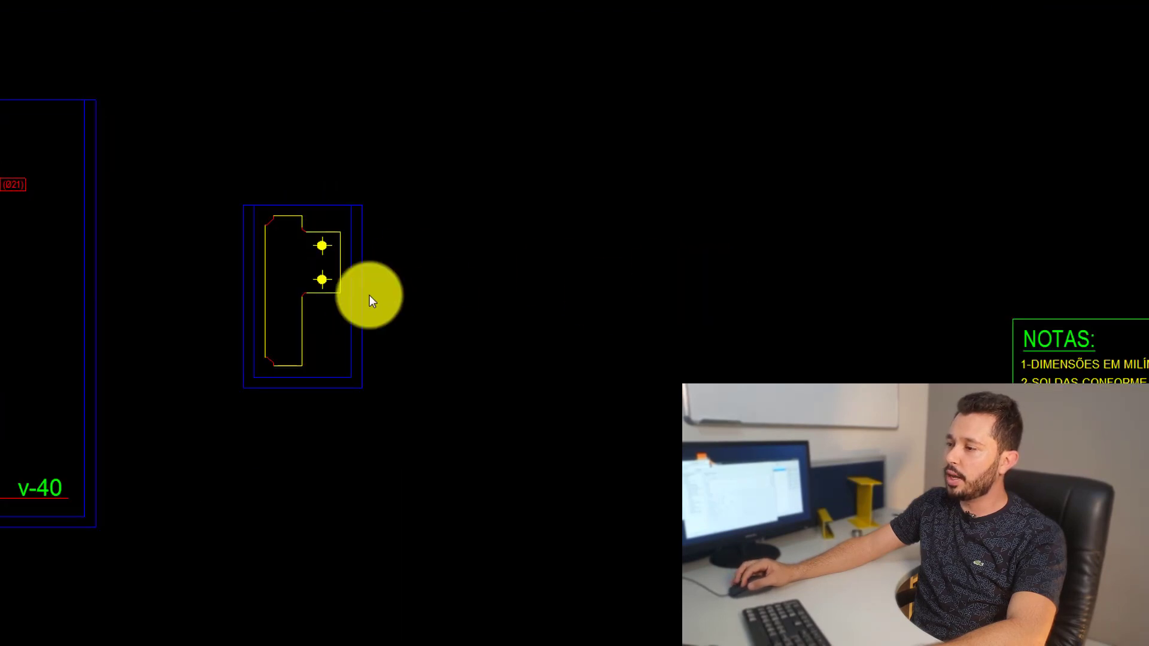
middle_drag(784, 299, 754, 361)
scroll(625, 372, up, 2)
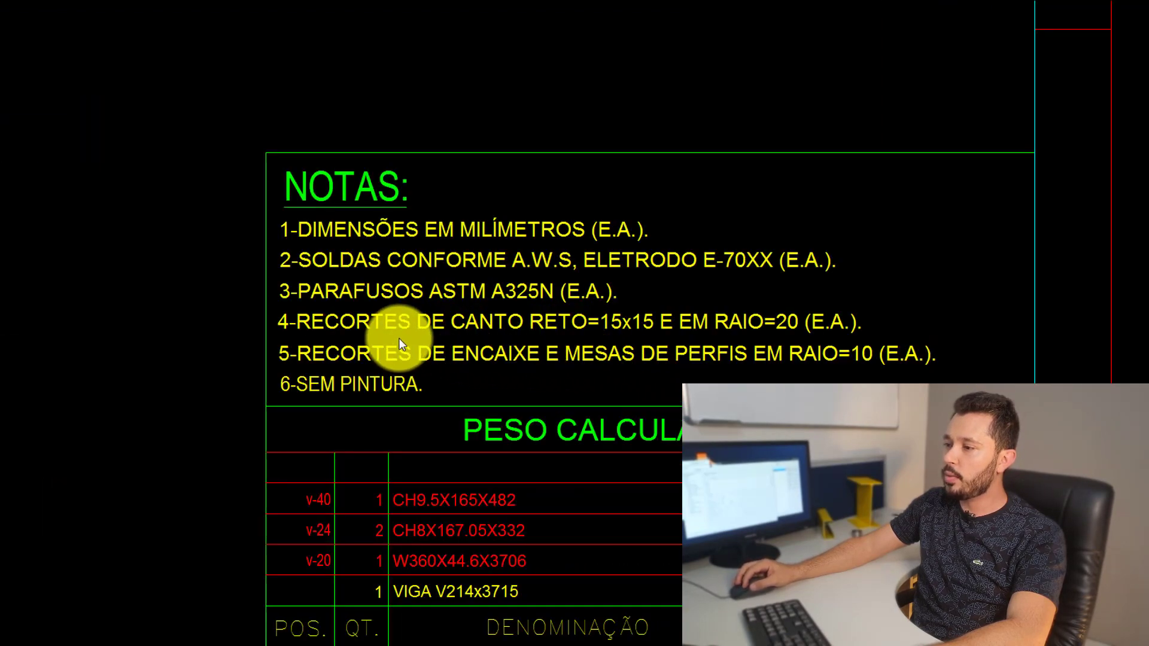
scroll(547, 332, up, 2)
middle_drag(497, 338, 352, 329)
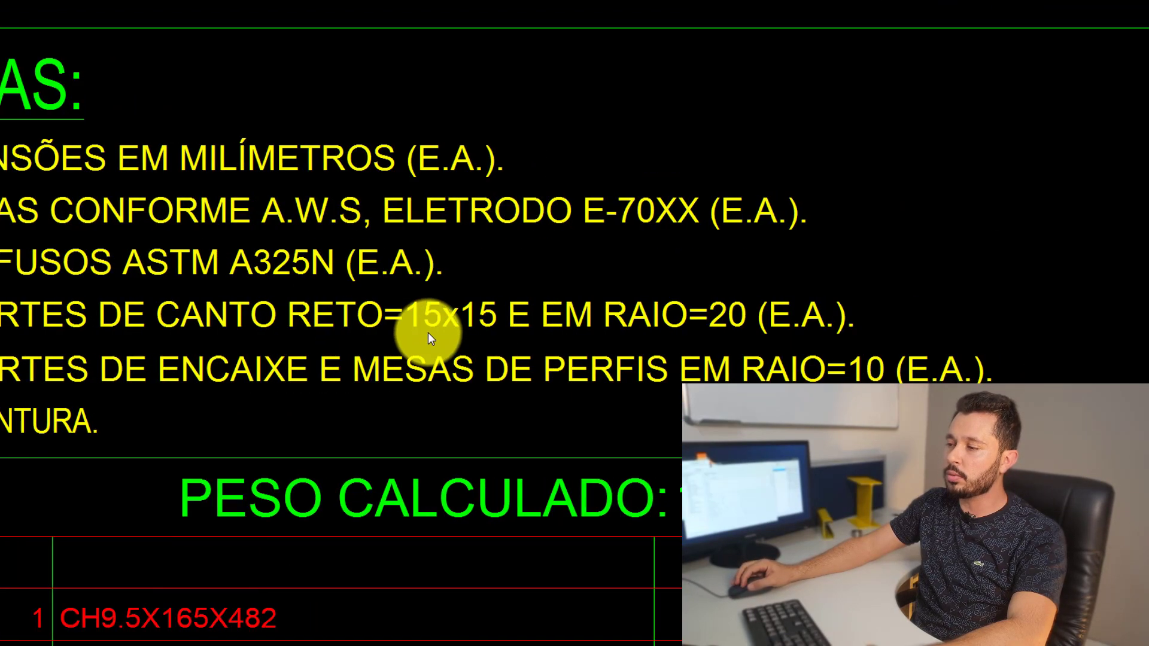
scroll(500, 312, down, 1)
scroll(452, 315, up, 2)
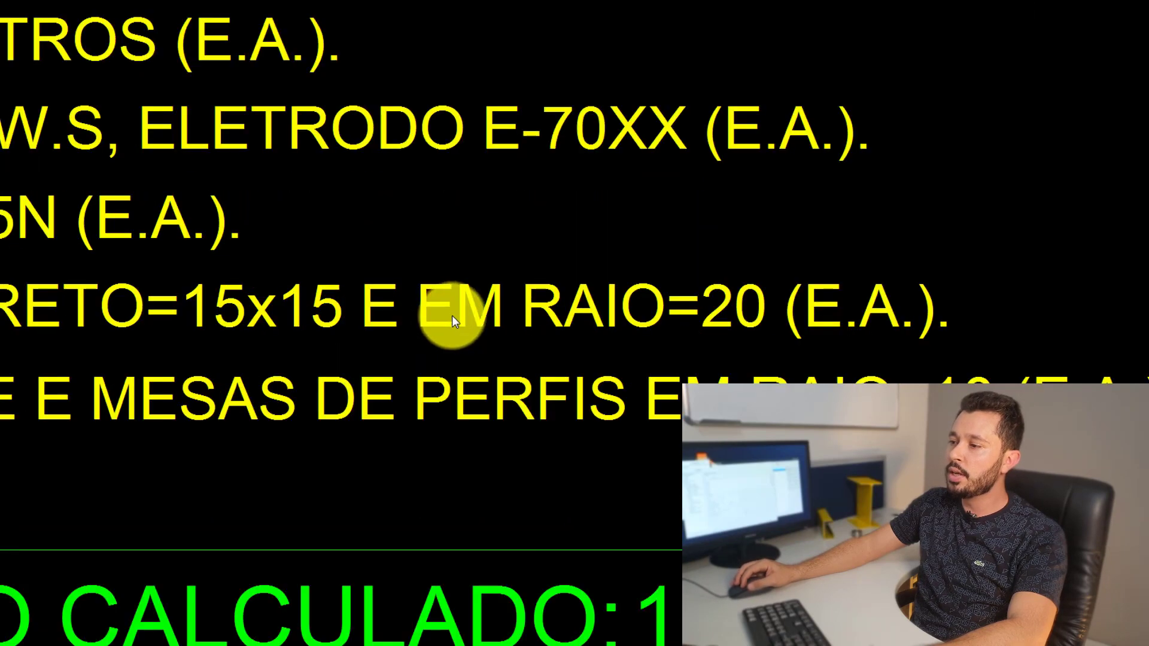
scroll(763, 309, down, 3)
scroll(228, 243, down, 3)
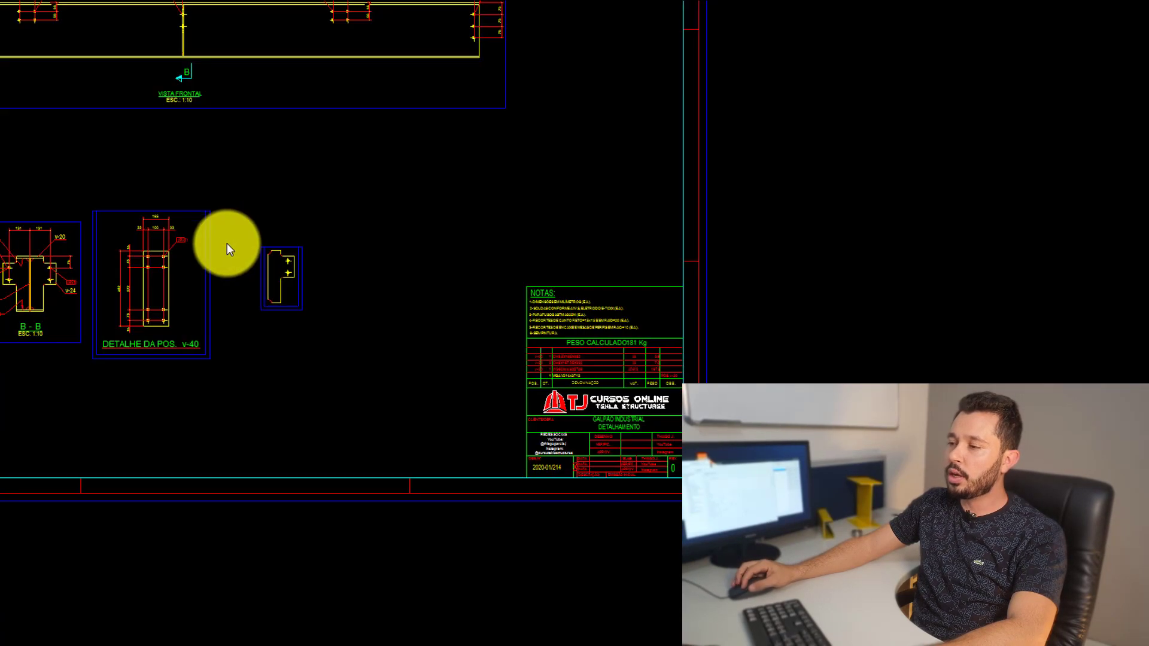
scroll(226, 224, up, 4)
scroll(226, 224, up, 3)
scroll(183, 198, up, 1)
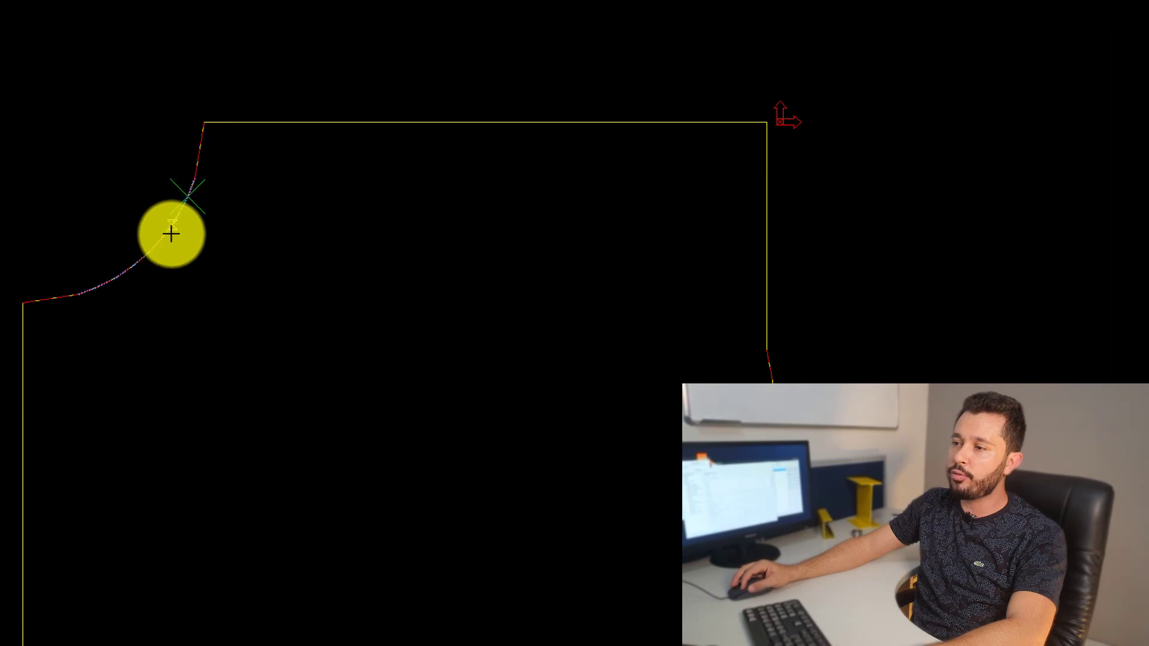
scroll(102, 278, down, 2)
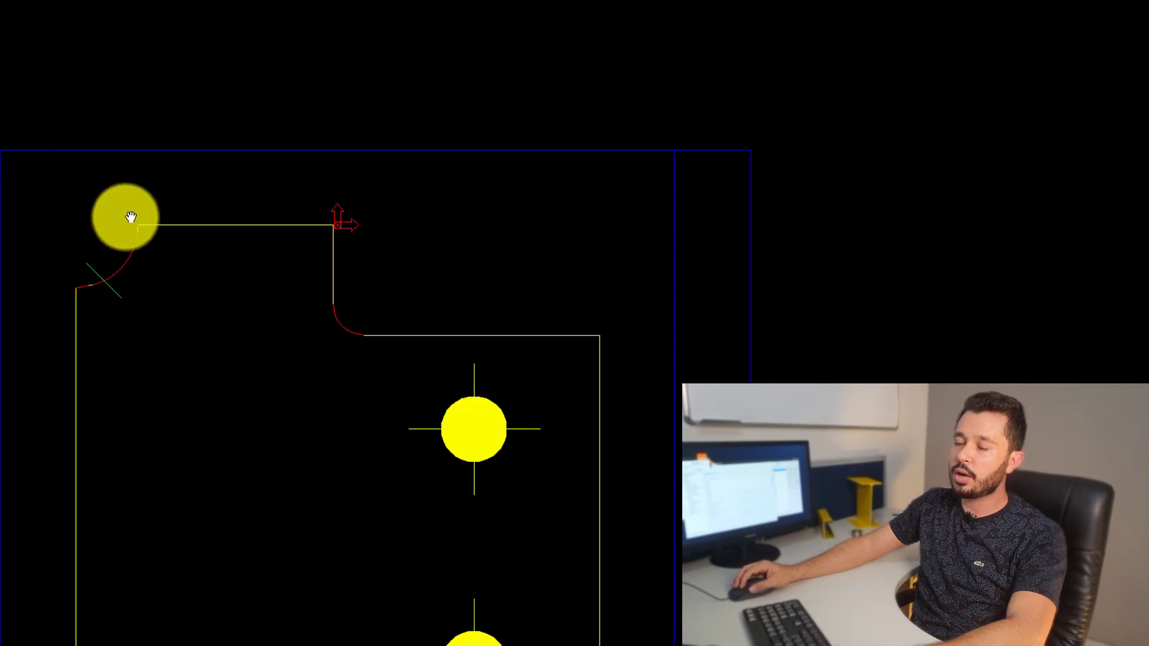
scroll(299, 287, down, 3)
scroll(473, 362, up, 2)
scroll(386, 501, up, 2)
scroll(383, 493, up, 2)
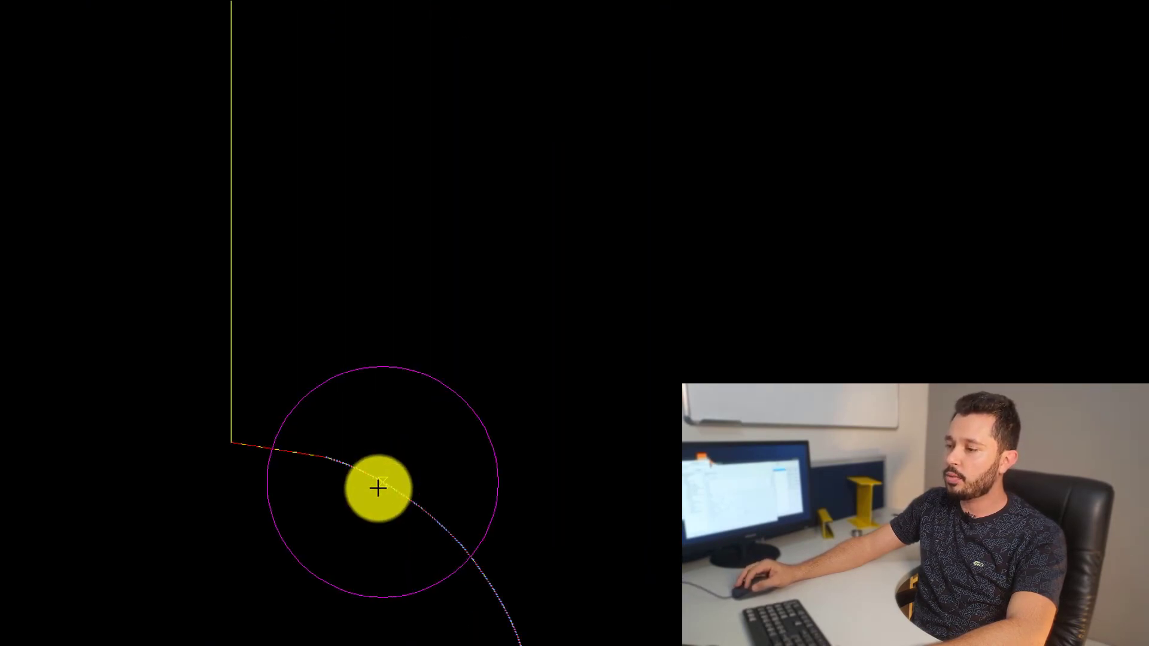
scroll(487, 569, down, 4)
scroll(613, 313, up, 2)
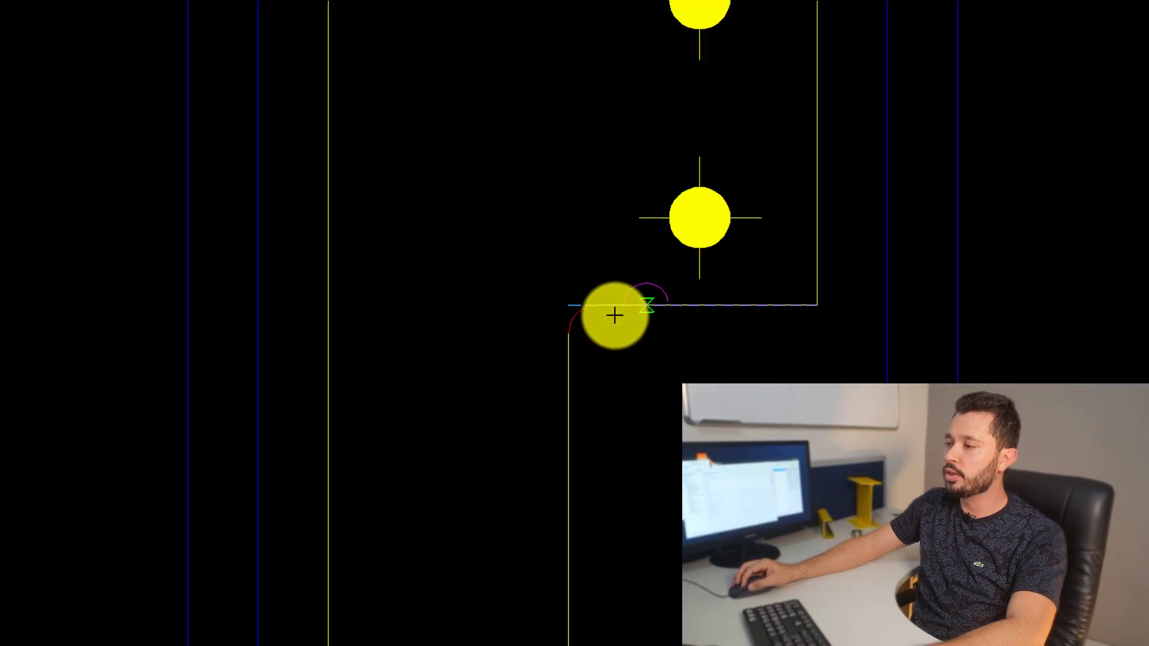
scroll(469, 321, up, 2)
scroll(480, 354, up, 2)
scroll(508, 305, up, 1)
scroll(508, 305, down, 1)
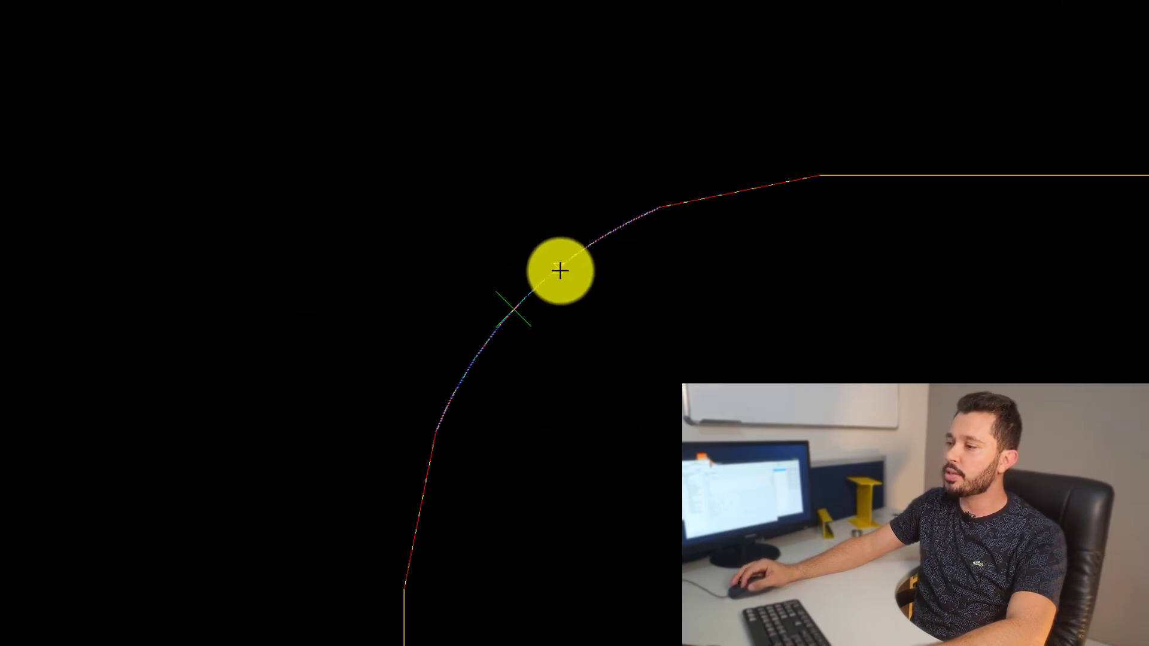
scroll(559, 270, down, 2)
scroll(603, 303, down, 2)
scroll(479, 593, up, 5)
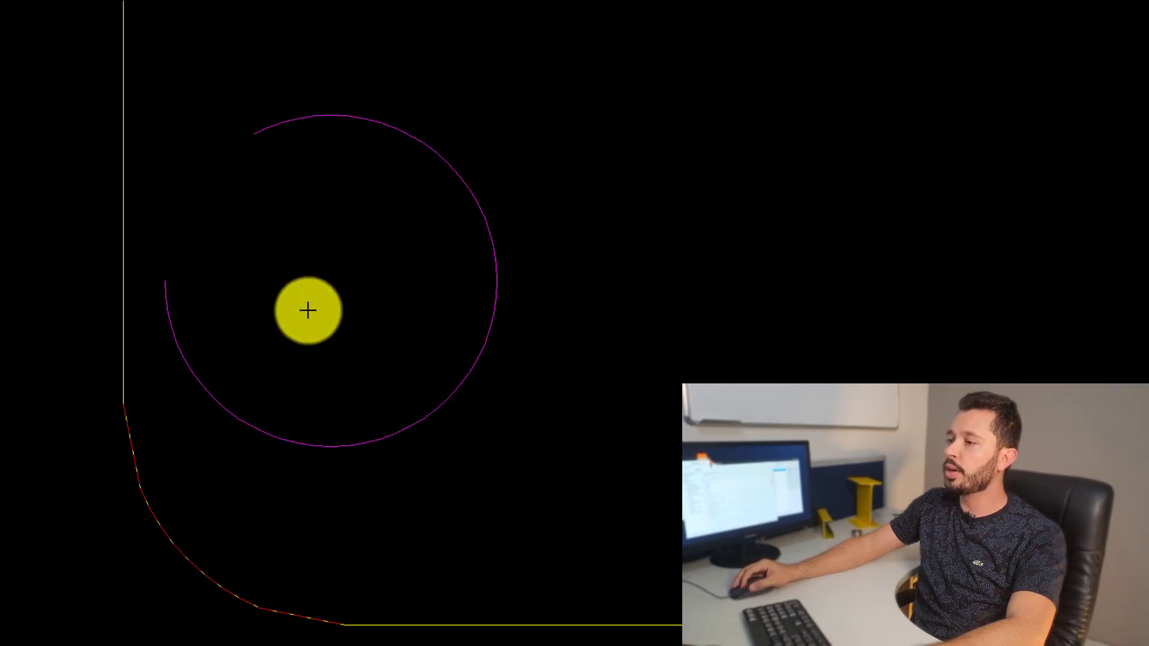
scroll(150, 509, up, 1)
scroll(141, 497, down, 2)
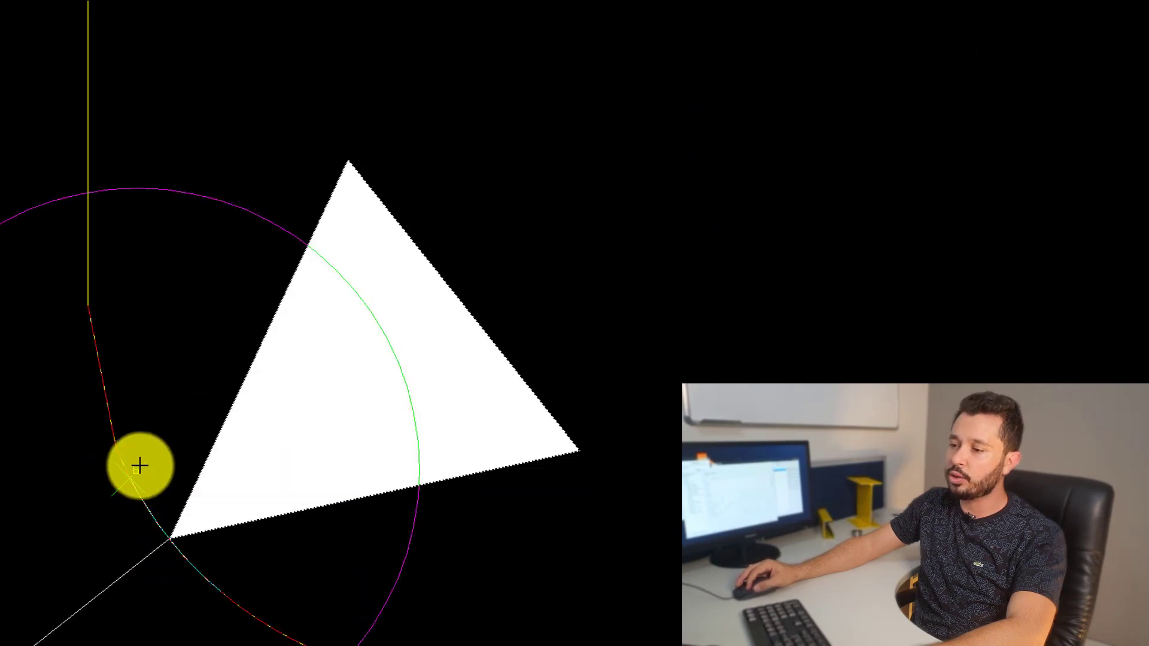
scroll(273, 341, down, 3)
scroll(258, 398, up, 1)
middle_drag(257, 397, 431, 242)
scroll(430, 241, up, 2)
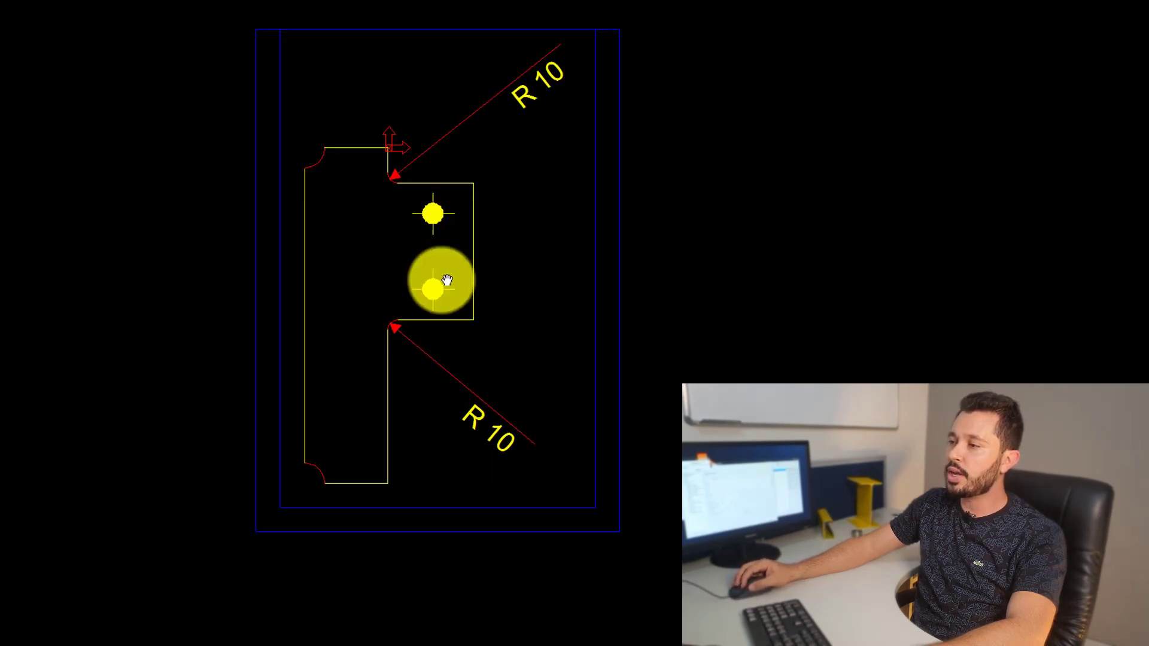
scroll(539, 209, up, 1)
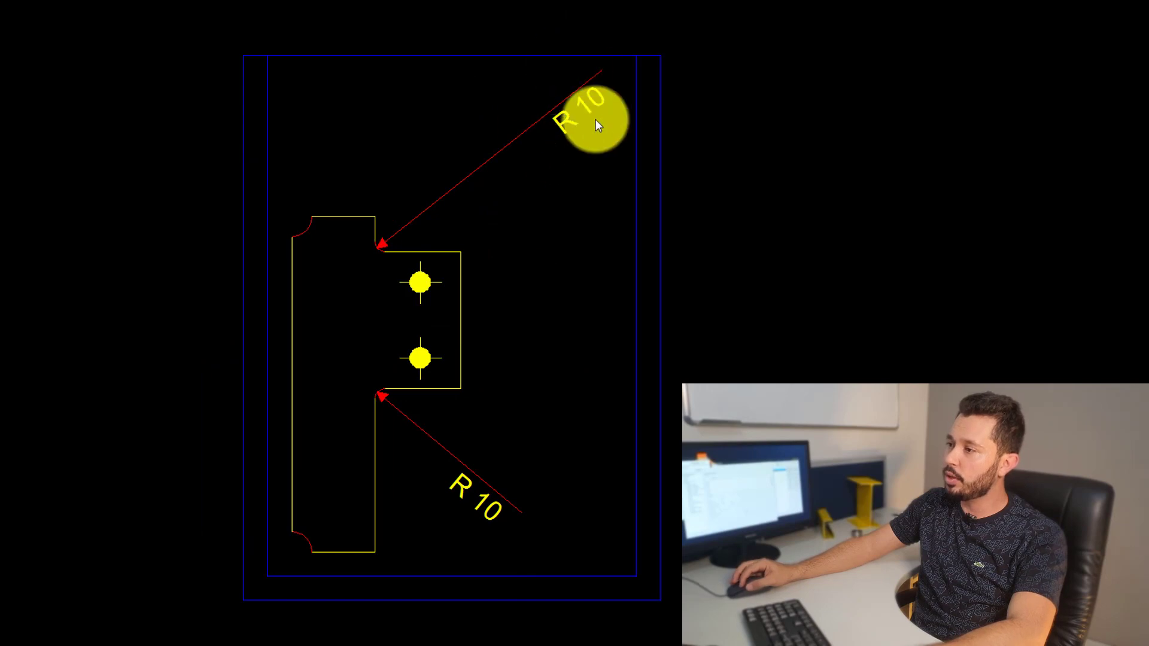
middle_drag(526, 305, 545, 291)
scroll(318, 134, up, 2)
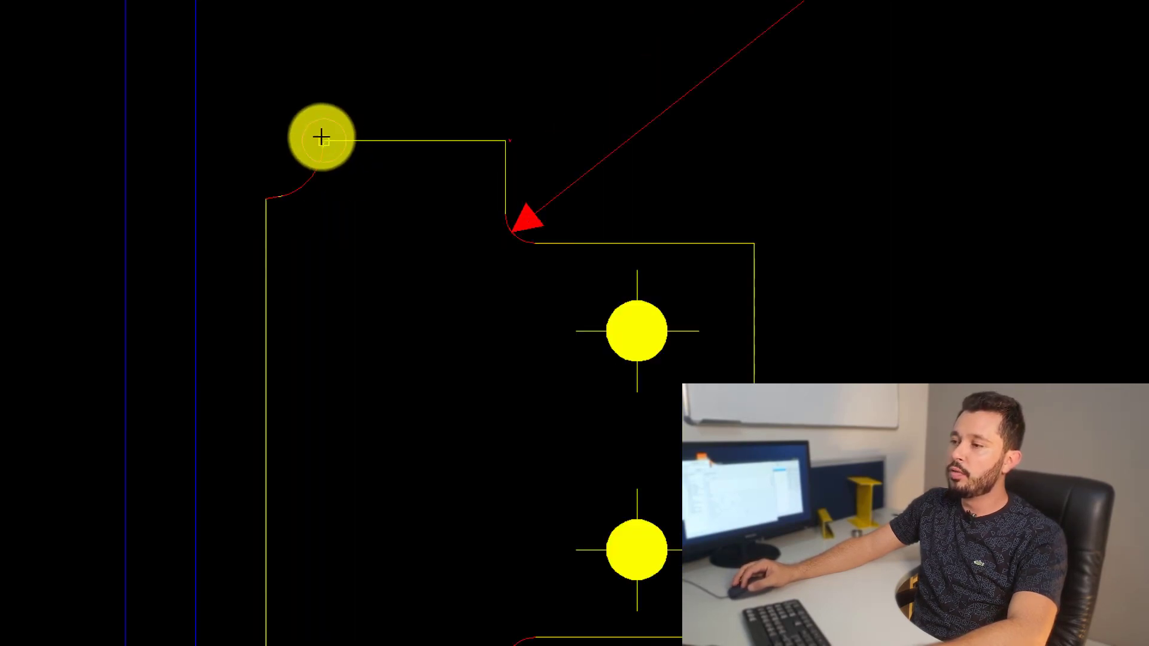
scroll(321, 156, down, 2)
Step: Dimension plate v-24's 332 height on the left and its overall width above
click(322, 157)
scroll(318, 470, up, 2)
click(323, 480)
scroll(323, 480, down, 3)
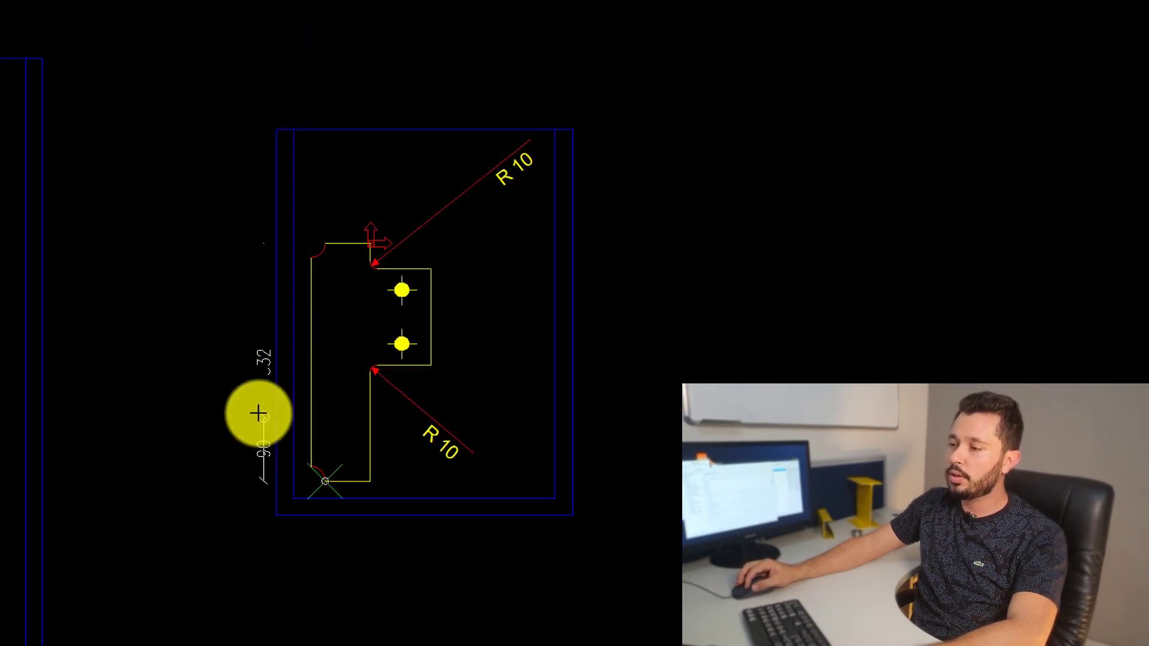
click(236, 383)
scroll(312, 267, up, 3)
click(302, 252)
click(638, 285)
scroll(639, 285, down, 5)
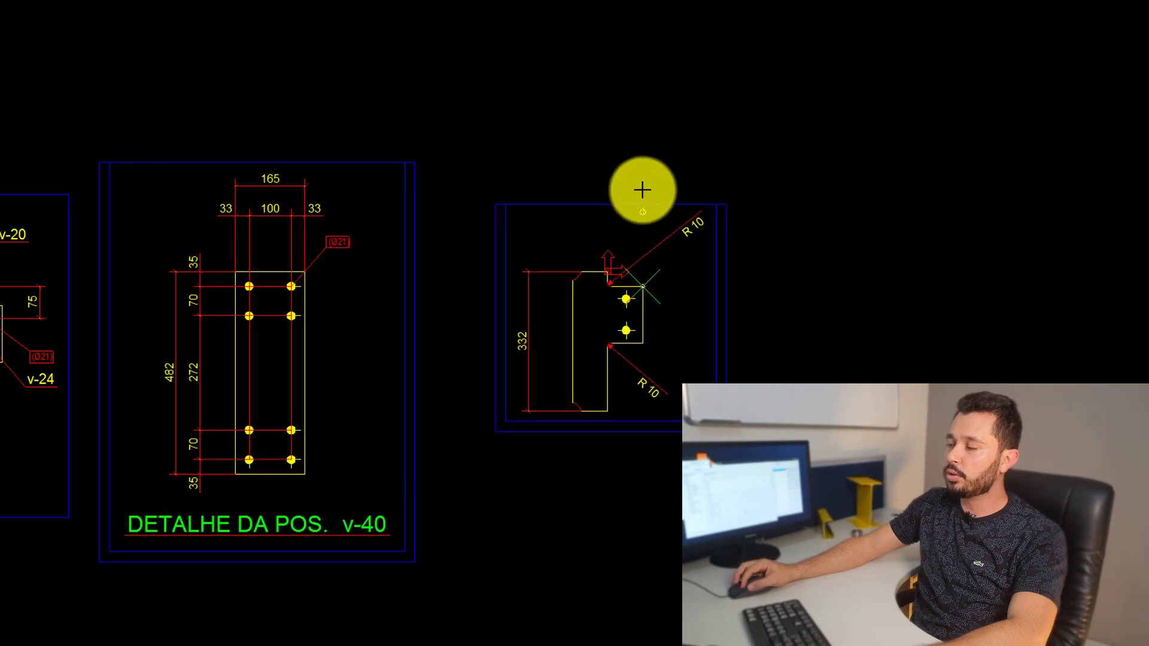
click(642, 166)
Step: Add the chained 65, 75 and 192 vertical dimensions on the plate's right side
middle_drag(644, 241, 465, 267)
scroll(403, 277, up, 4)
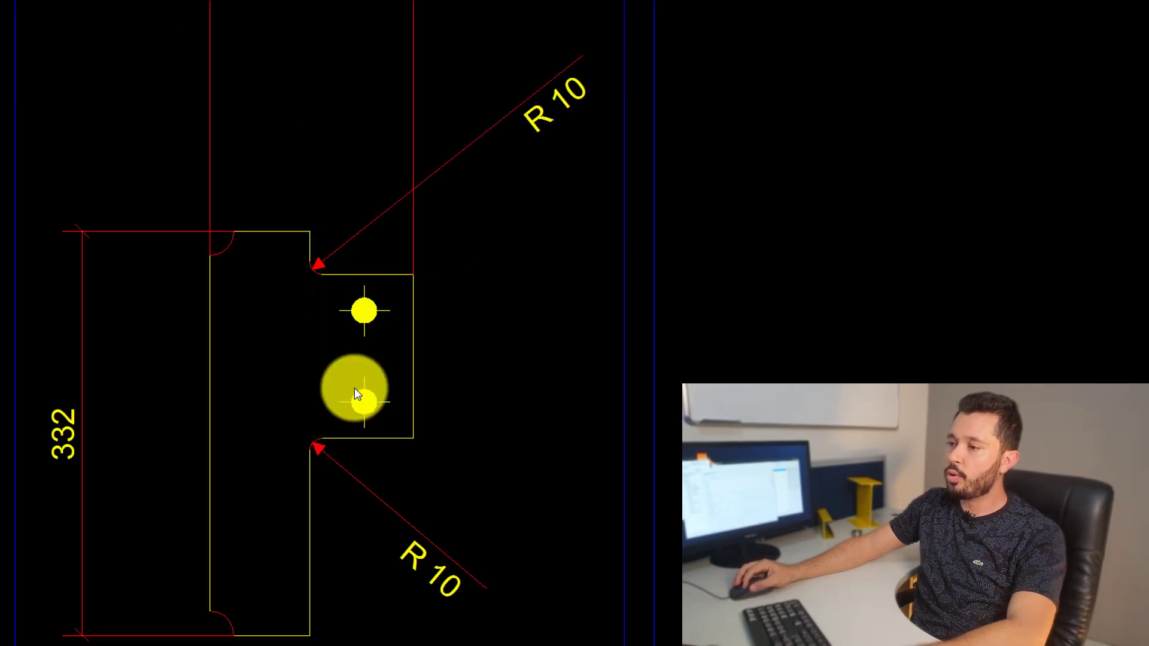
middle_drag(389, 340, 386, 281)
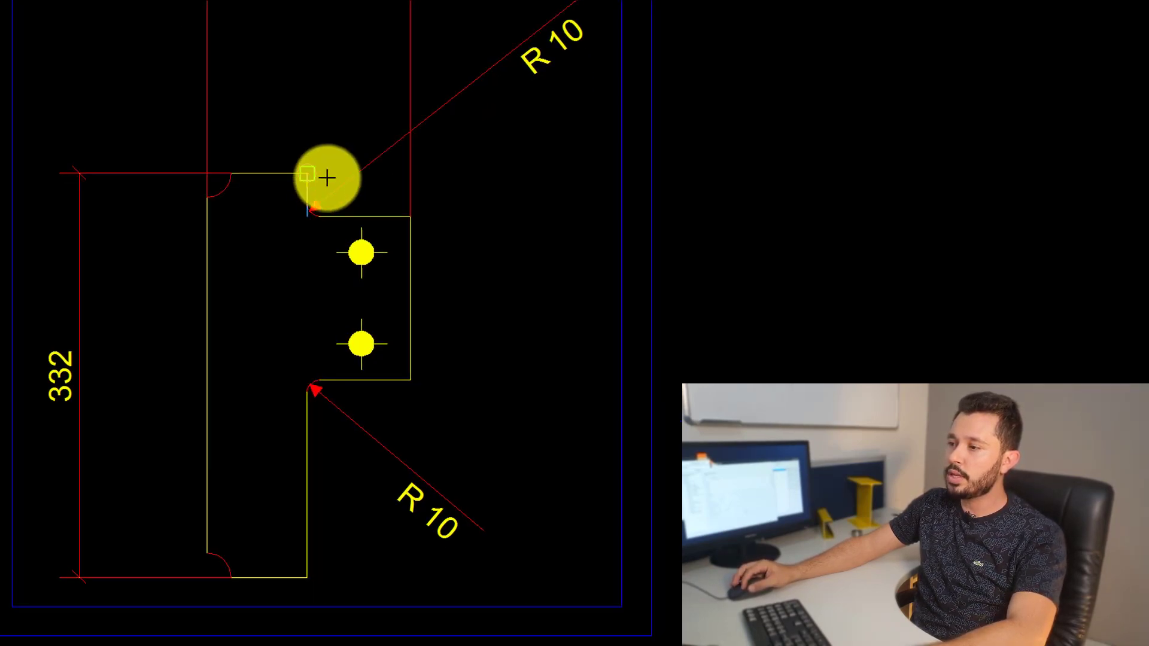
click(328, 178)
click(361, 252)
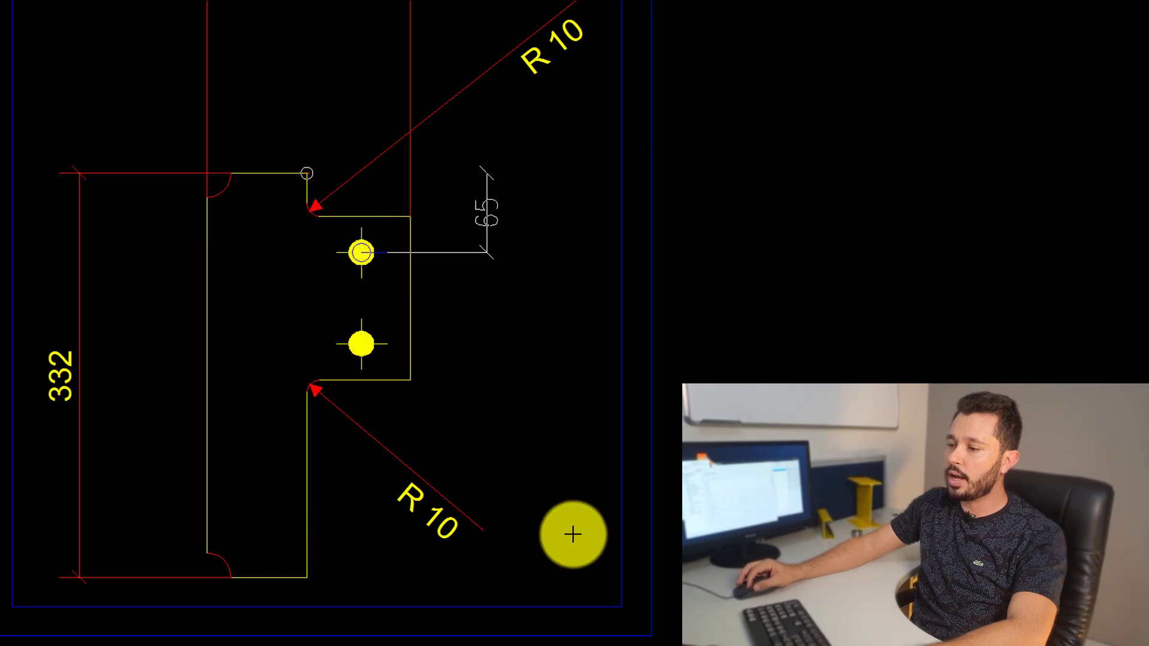
click(659, 522)
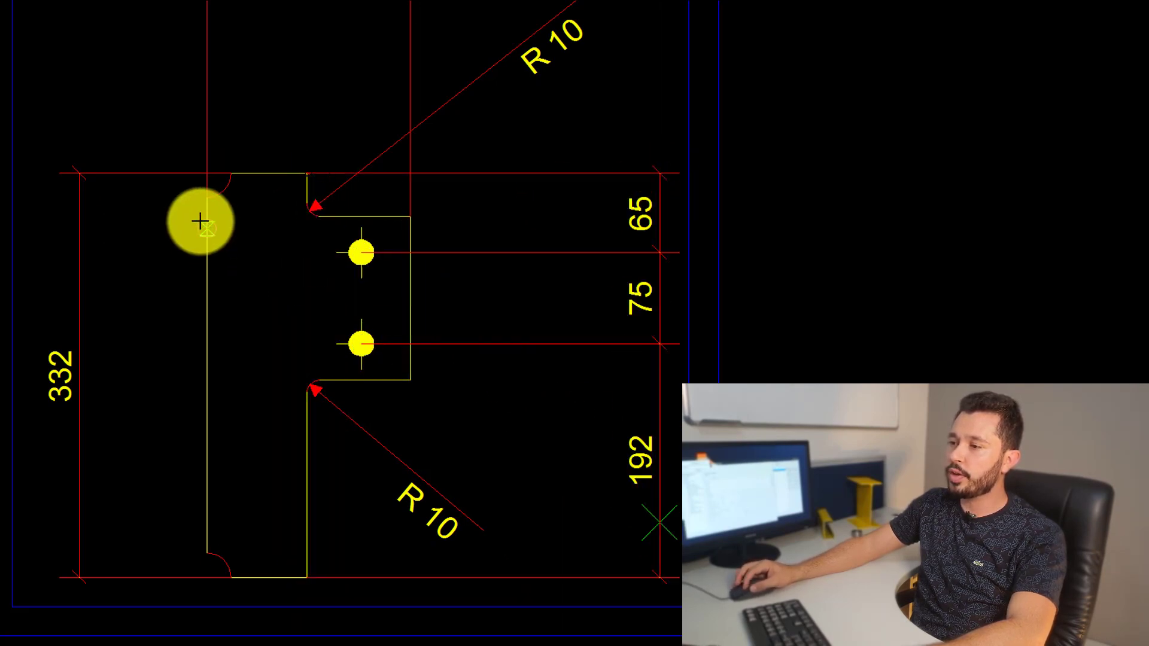
Step: Add the 127/40 width chain with the 167 overall dimension above the plate
click(207, 196)
click(361, 344)
click(410, 217)
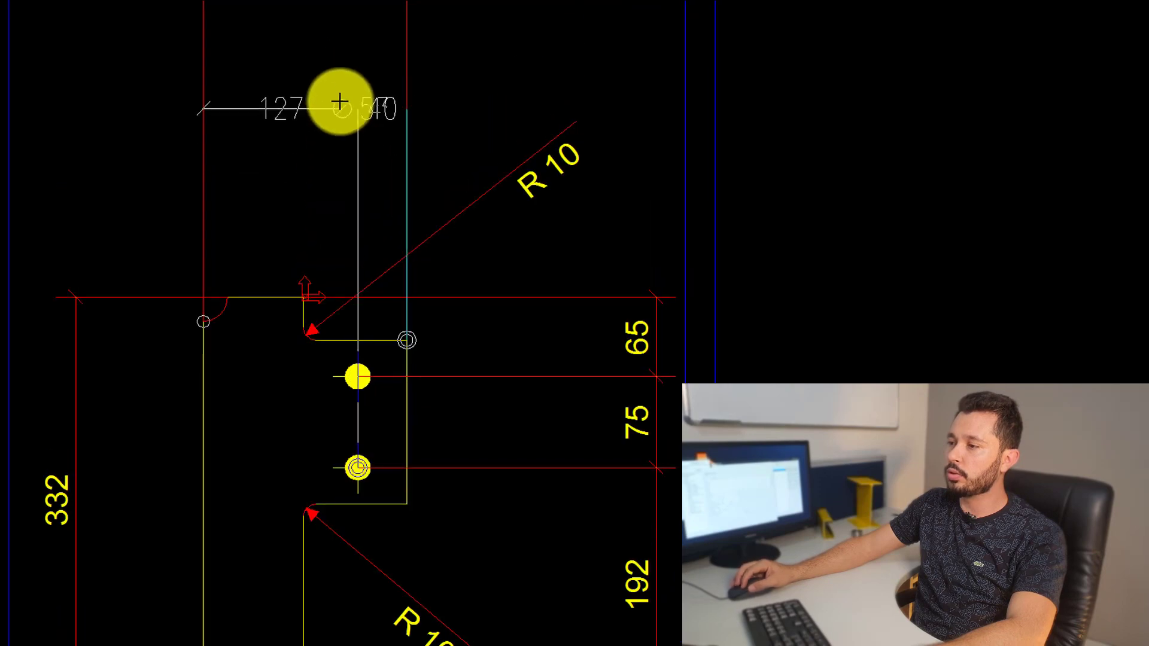
click(340, 103)
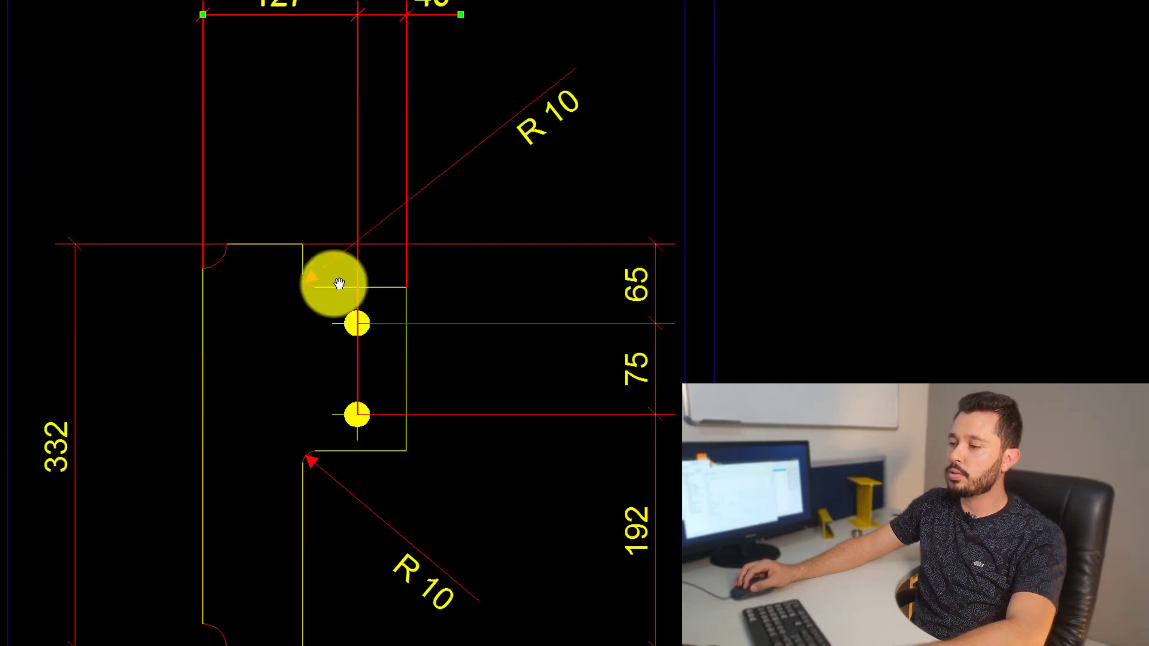
middle_drag(339, 283, 339, 279)
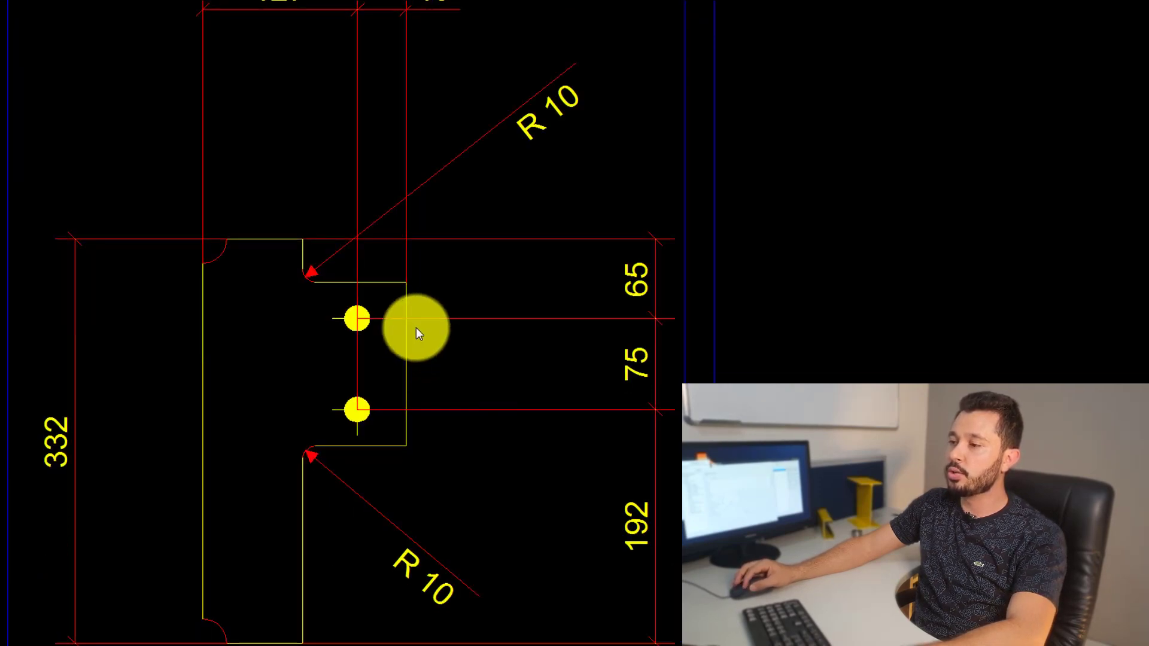
click(408, 288)
Step: Dimension the 85 notch width above the plate with a DLI linear dimension
text(dli)
key(Return)
click(406, 282)
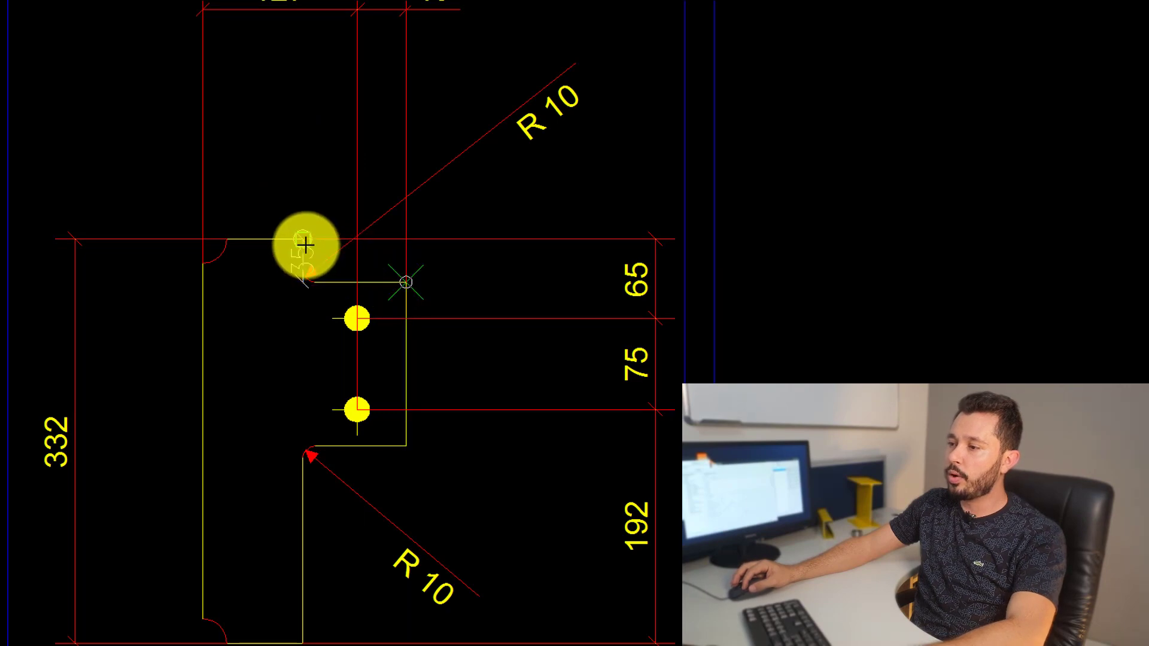
click(303, 238)
click(556, 262)
click(406, 282)
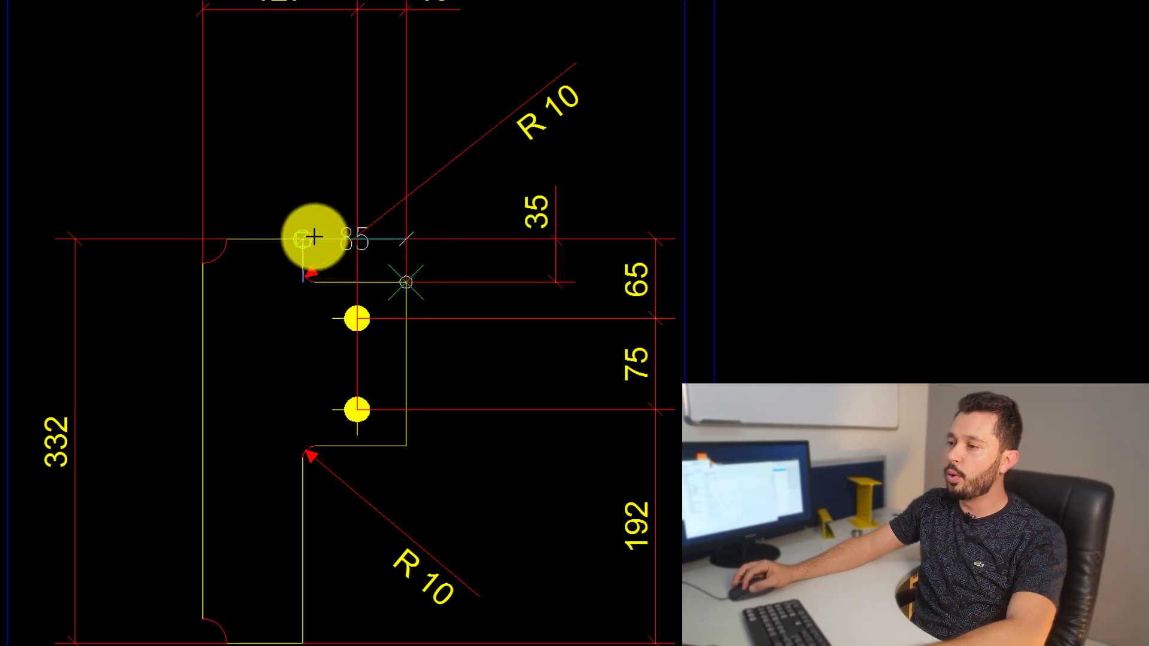
click(302, 239)
click(299, 117)
Step: Add the 85 bottom width below the plate and the 162 lower notch dimension
key(Return)
middle_drag(401, 439, 405, 203)
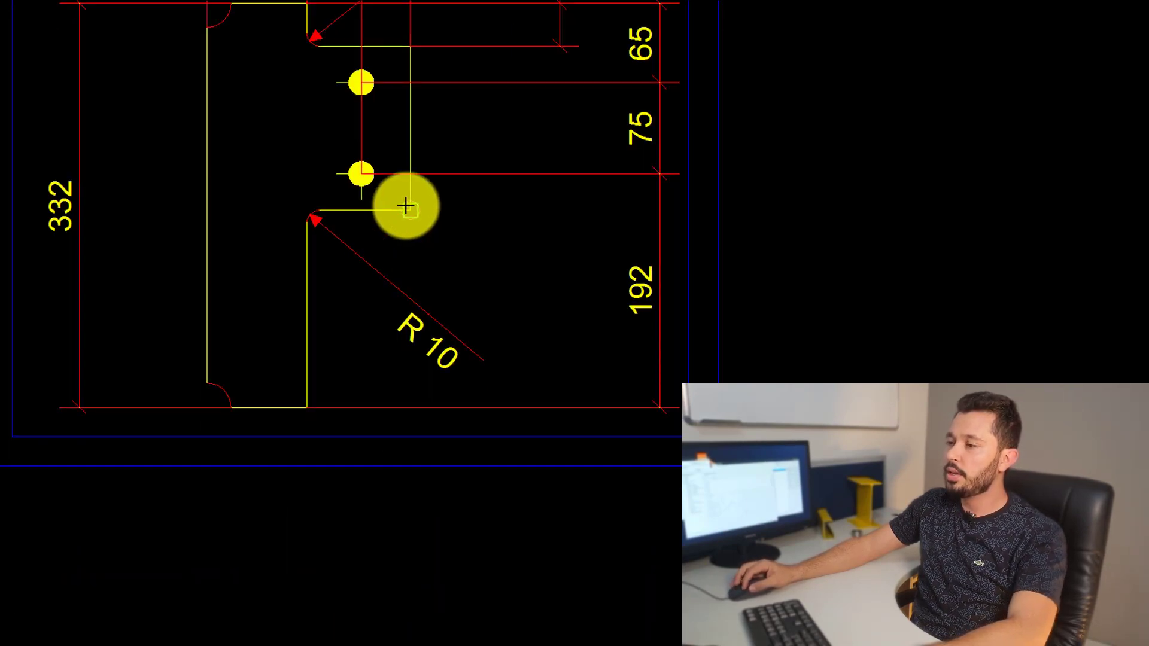
click(410, 210)
click(306, 407)
click(351, 545)
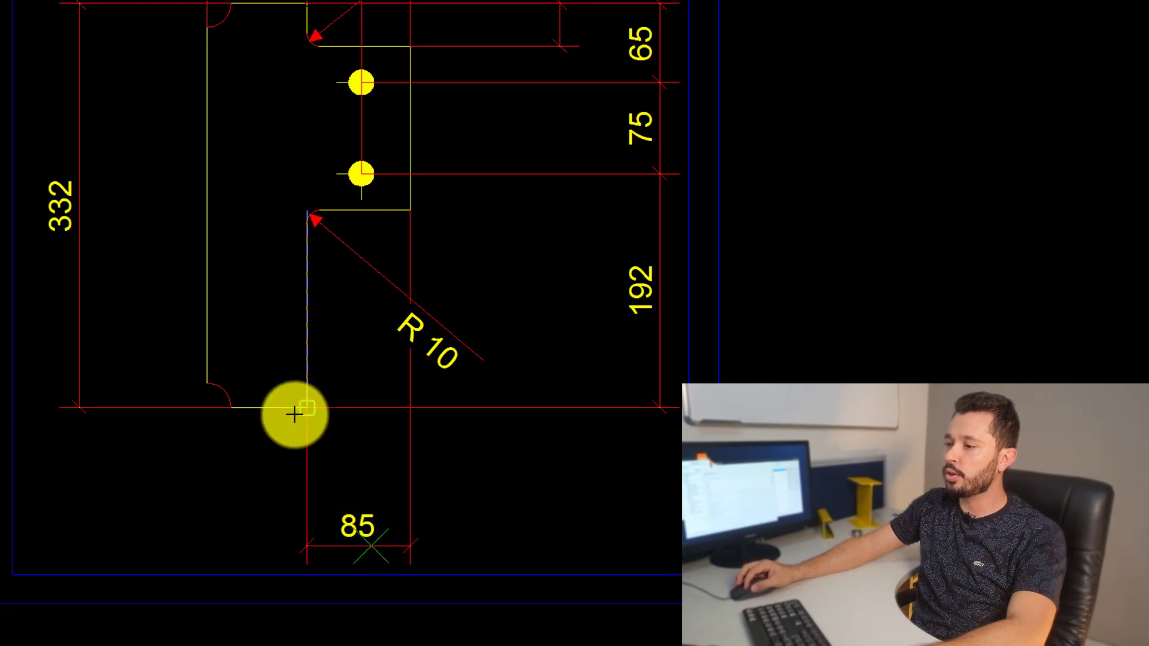
click(568, 296)
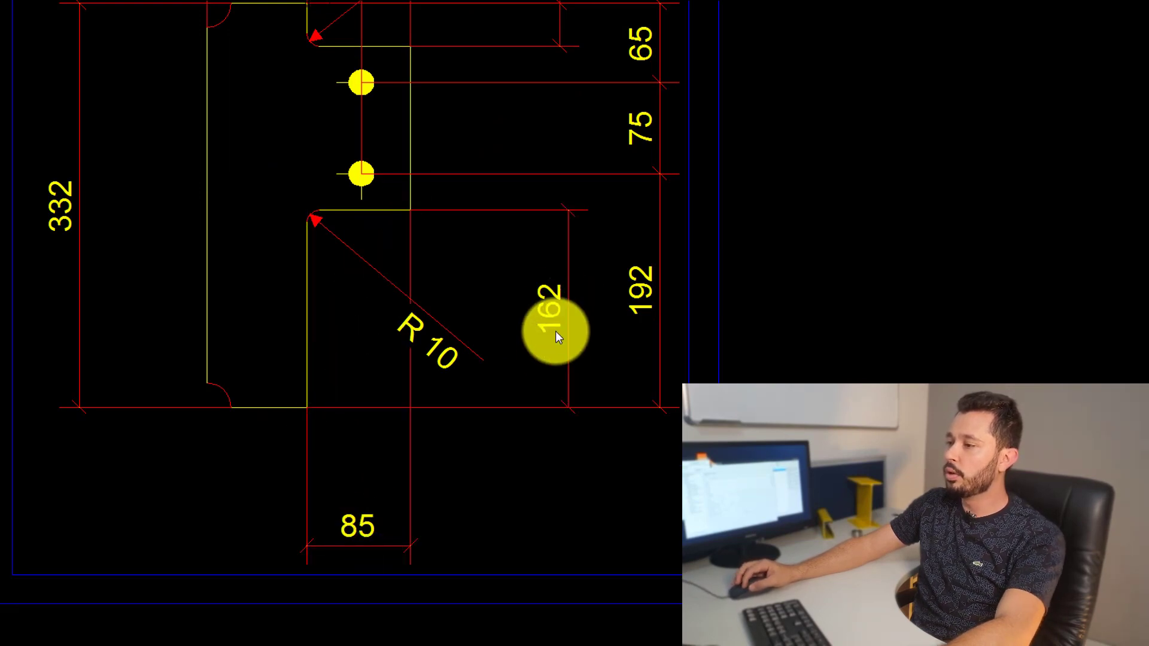
Step: Delete the left 332 dimension and re-create it on the plate's right side
click(349, 537)
scroll(374, 510, down, 3)
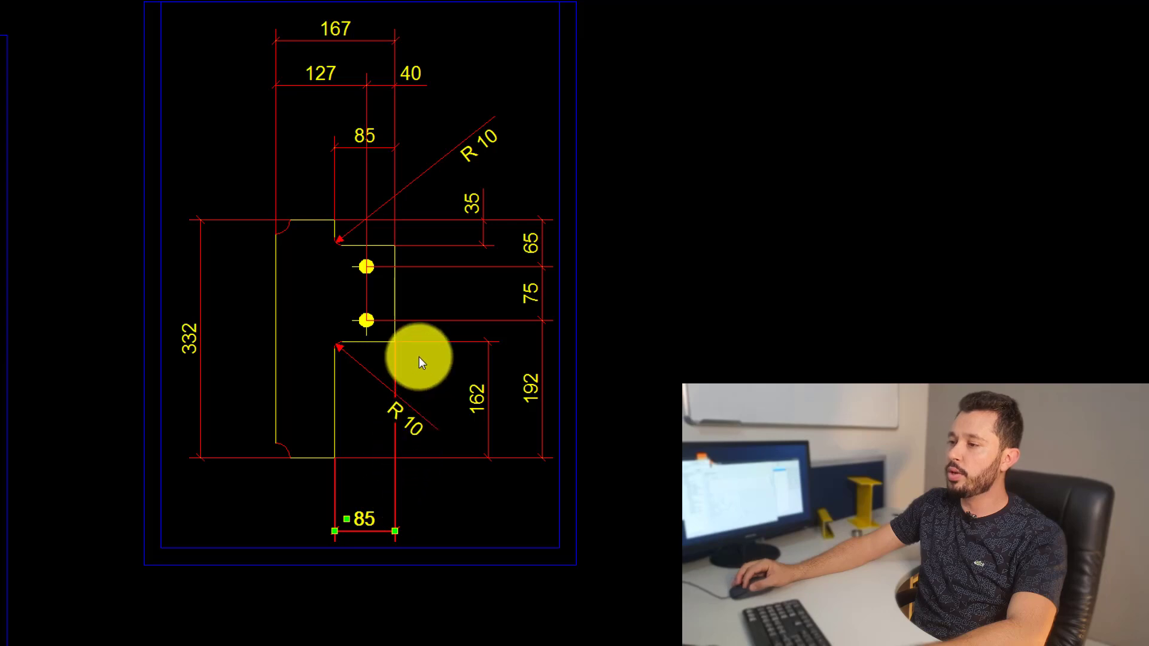
click(234, 342)
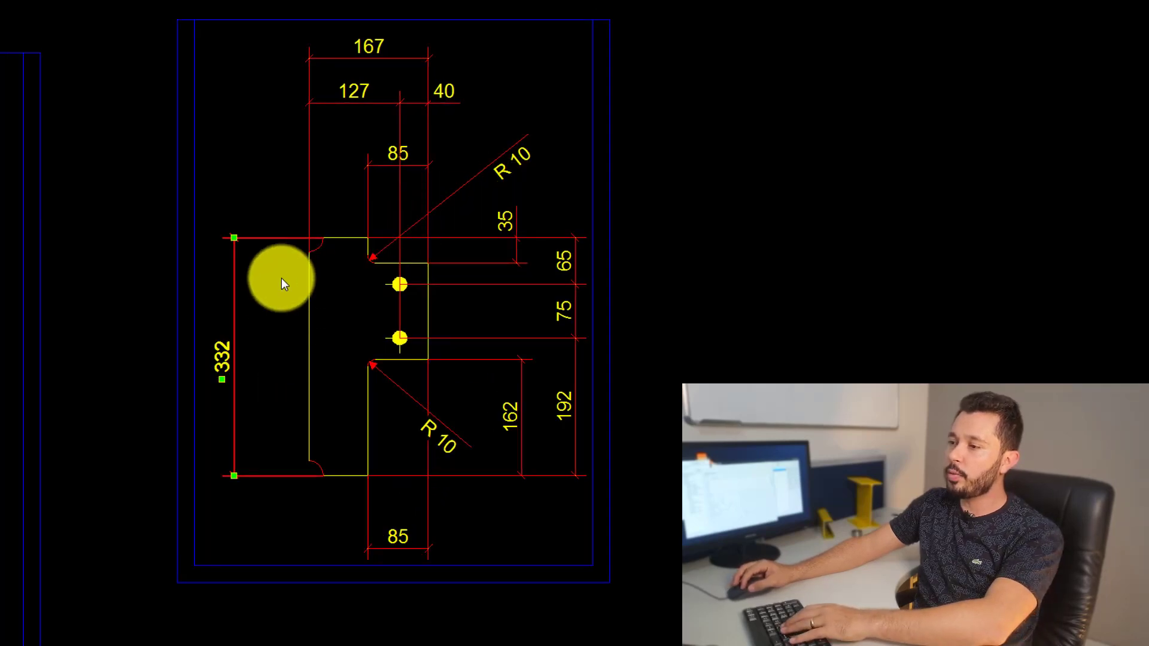
key(Delete)
key(space)
click(368, 238)
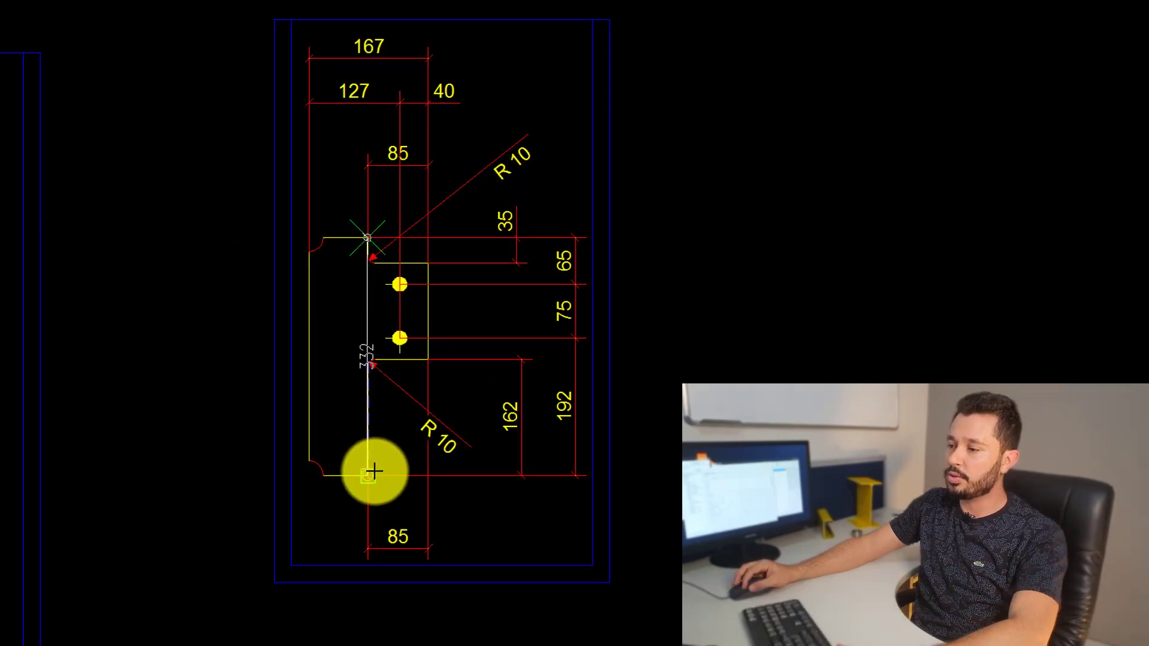
click(367, 476)
click(625, 444)
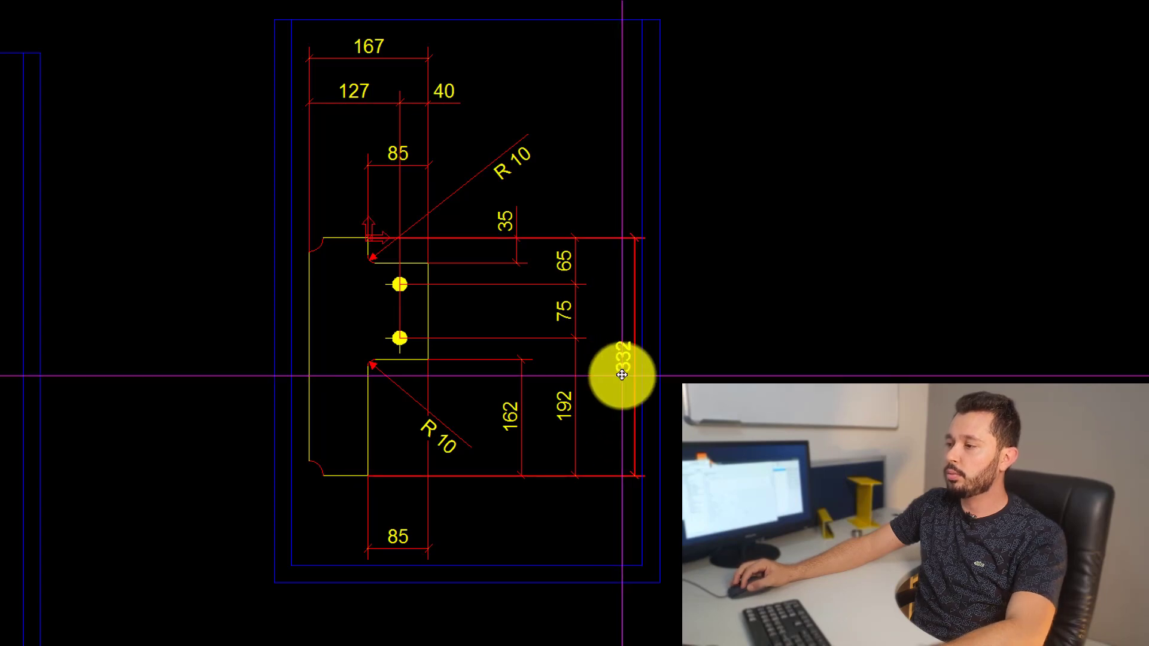
scroll(617, 371, down, 3)
middle_drag(547, 476, 702, 341)
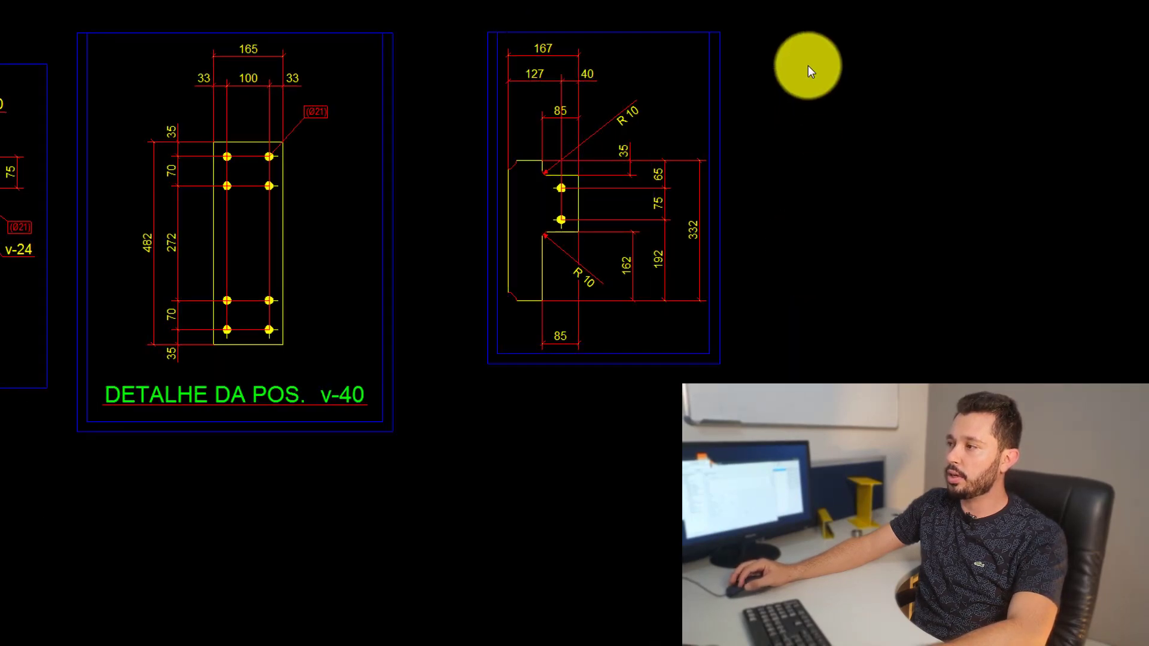
Step: Shift the v-24 detail down and right to line up with v-40
scroll(527, 245, up, 4)
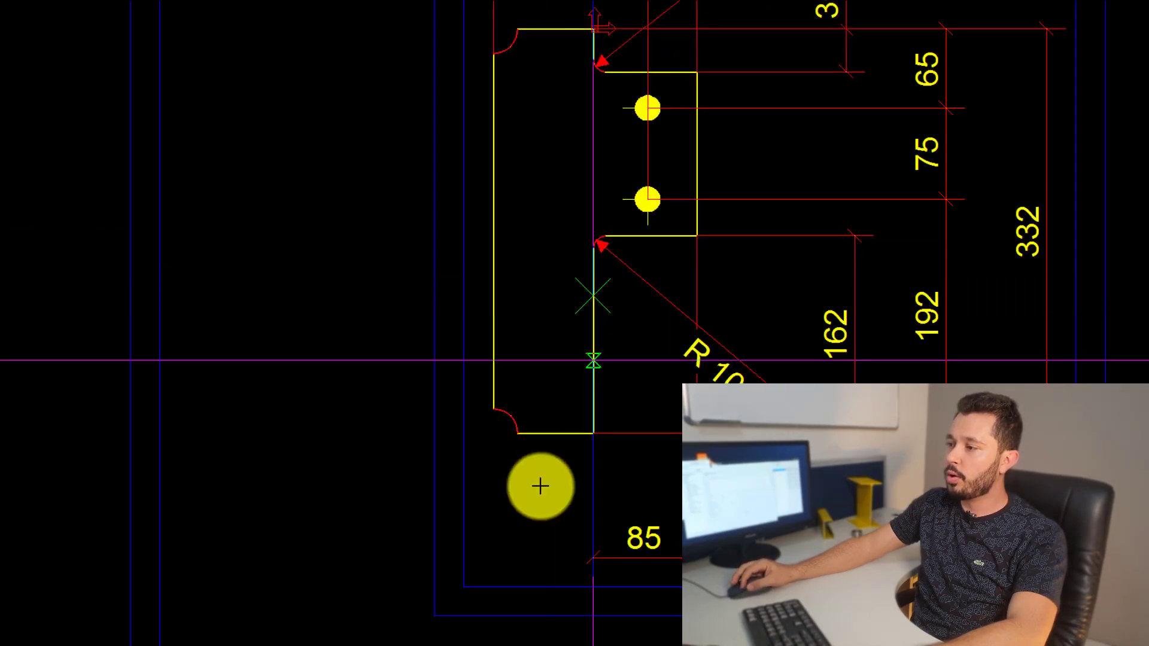
scroll(538, 483, down, 2)
middle_drag(539, 483, 446, 229)
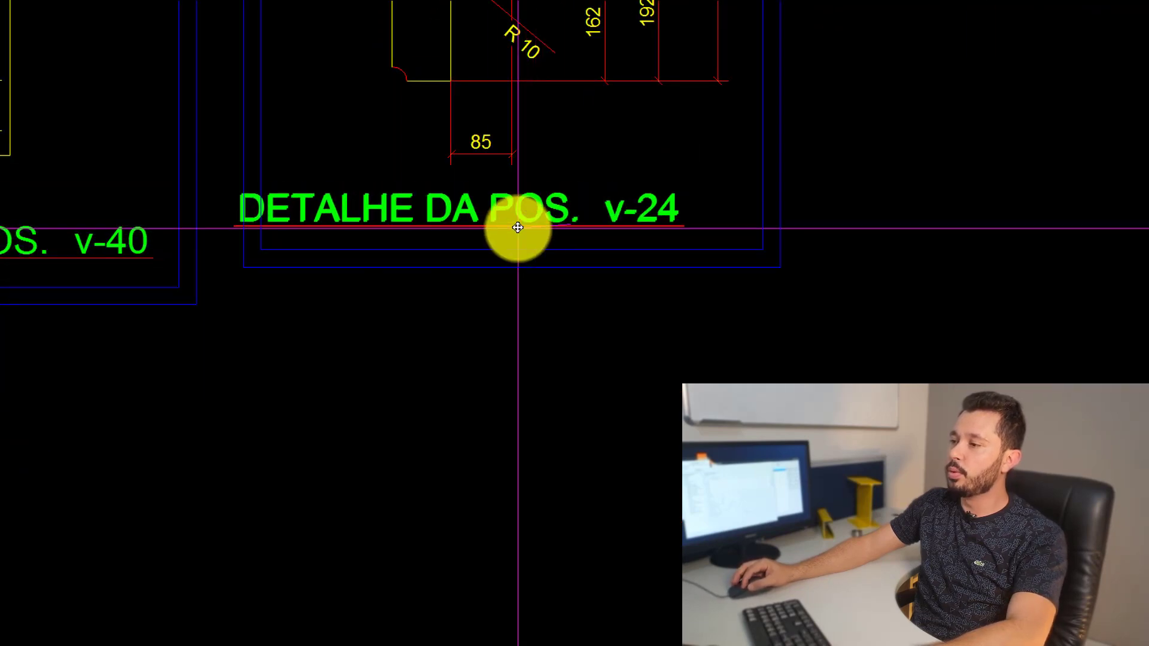
scroll(521, 235, down, 2)
key(ctrl+z)
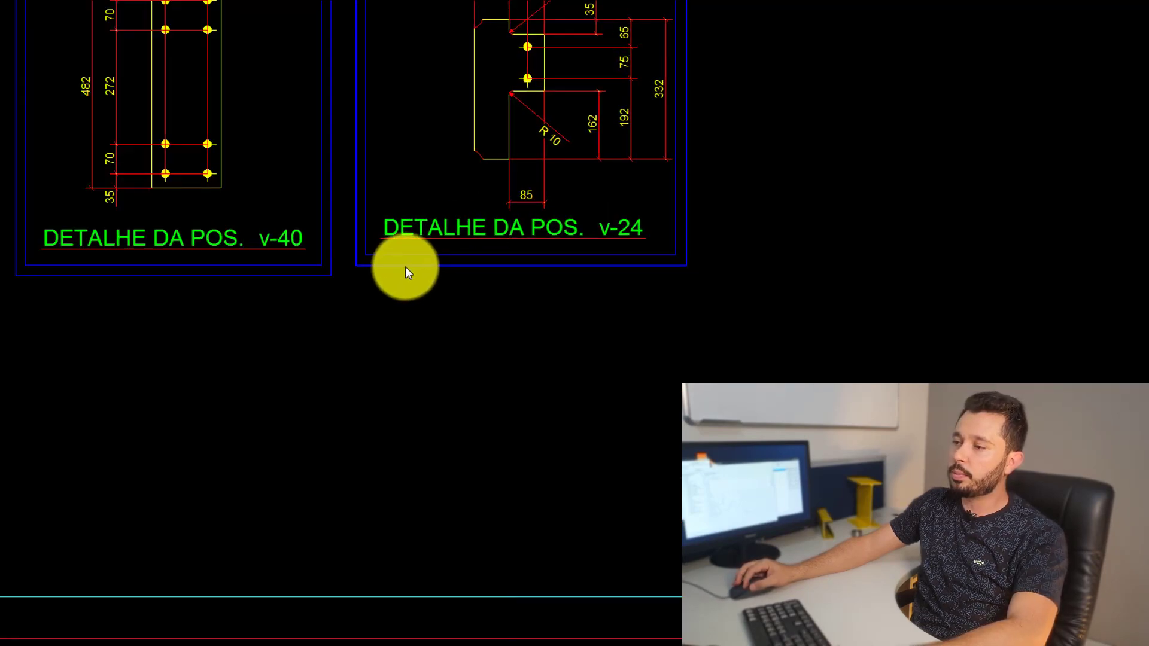
key(ctrl+z)
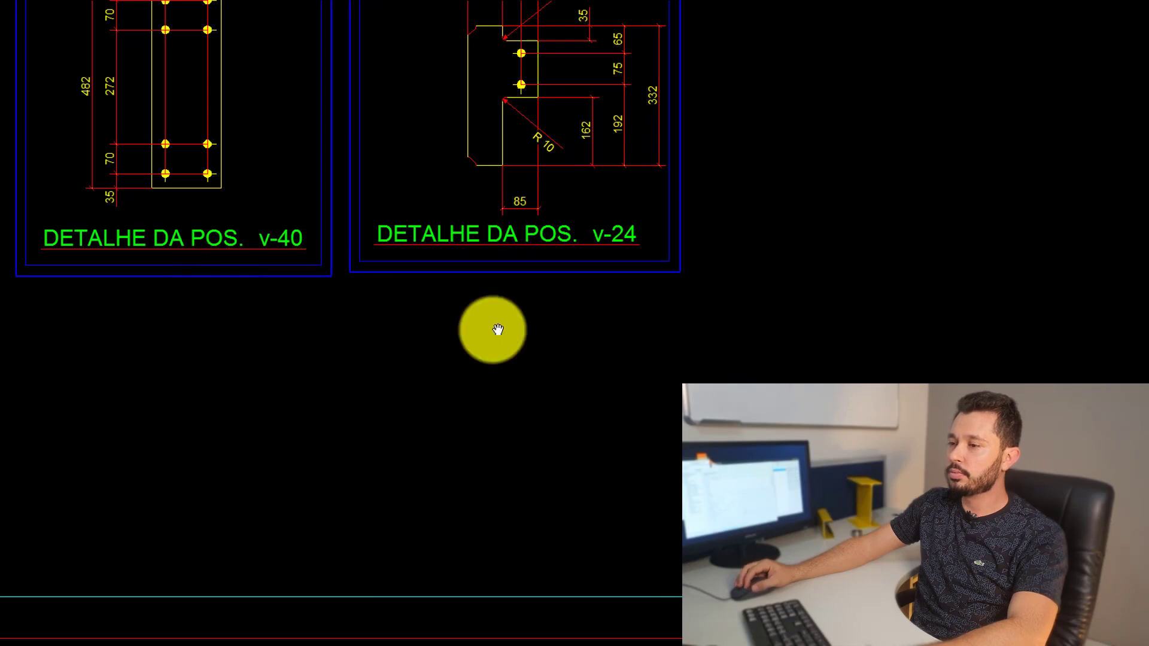
key(ctrl+z)
Step: Zoom out and centre the whole sheet, from section A-A to v-24
scroll(563, 336, down, 2)
key(ctrl+z)
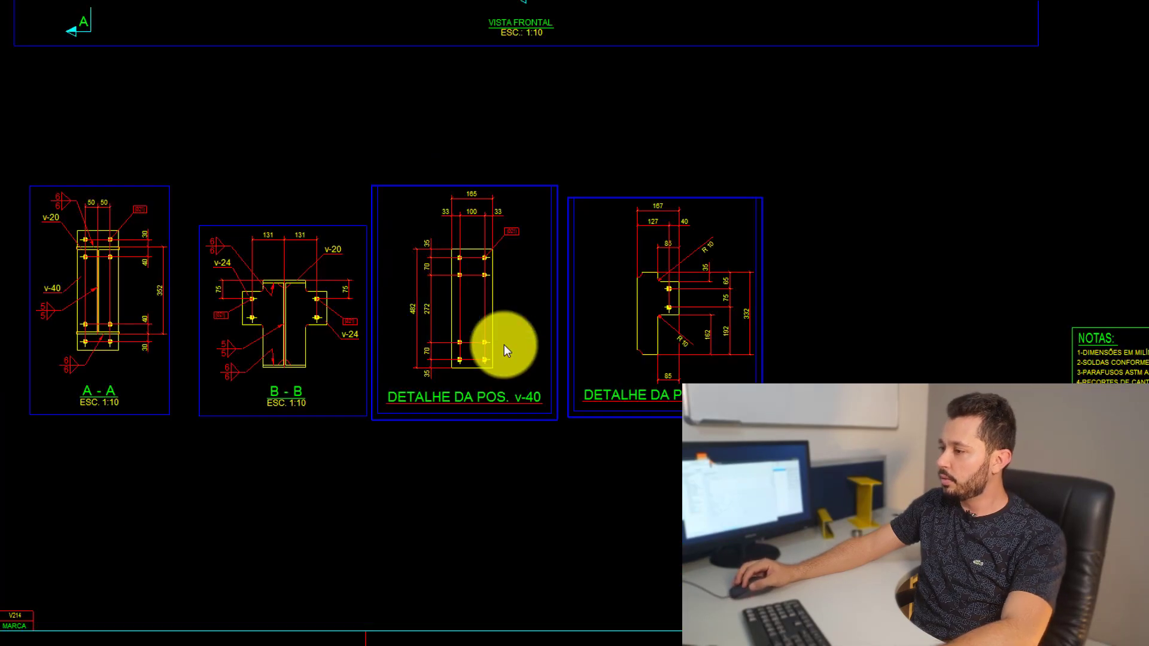
scroll(824, 316, down, 2)
middle_drag(813, 235, 565, 364)
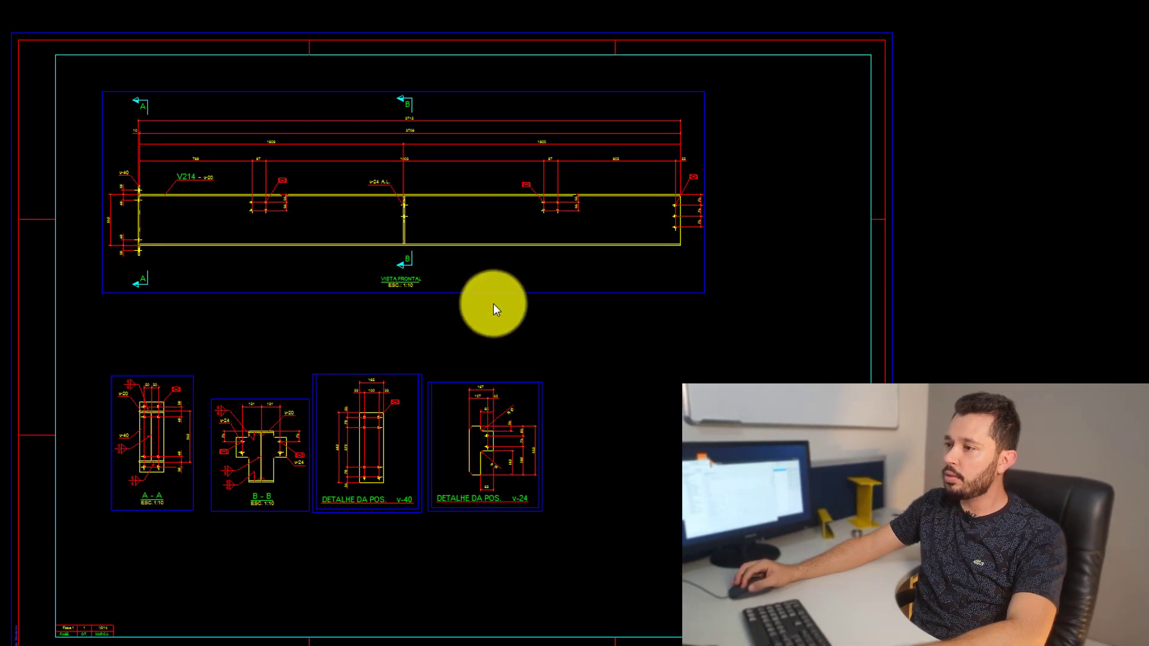
middle_drag(403, 330, 421, 287)
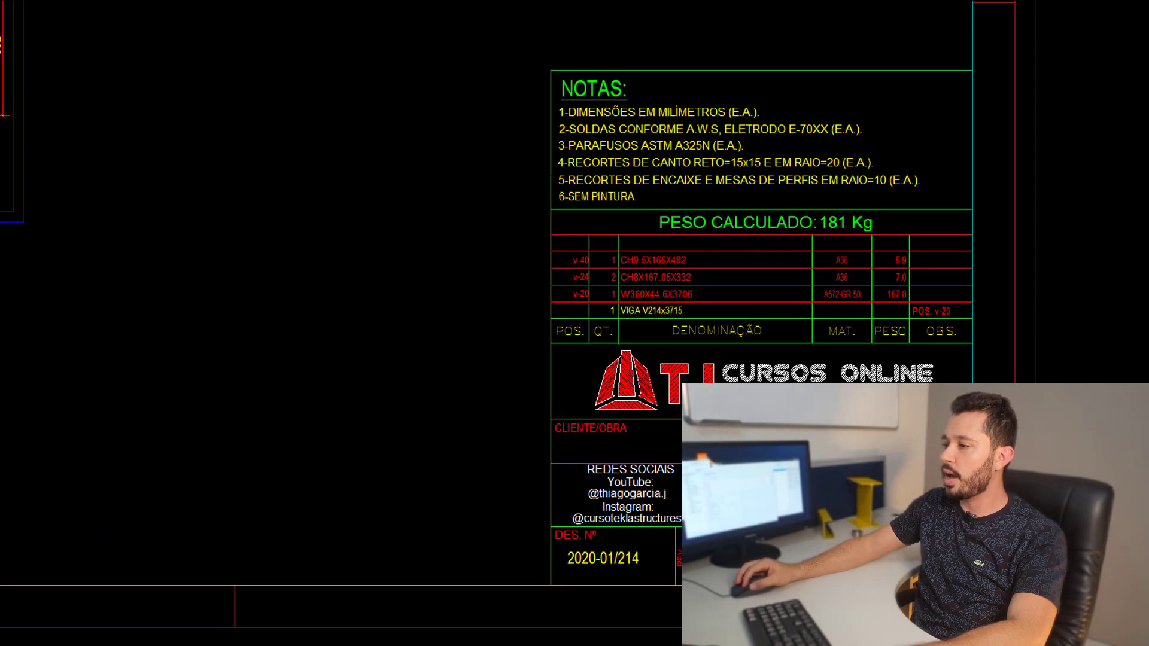
scroll(584, 397, up, 5)
scroll(371, 269, up, 2)
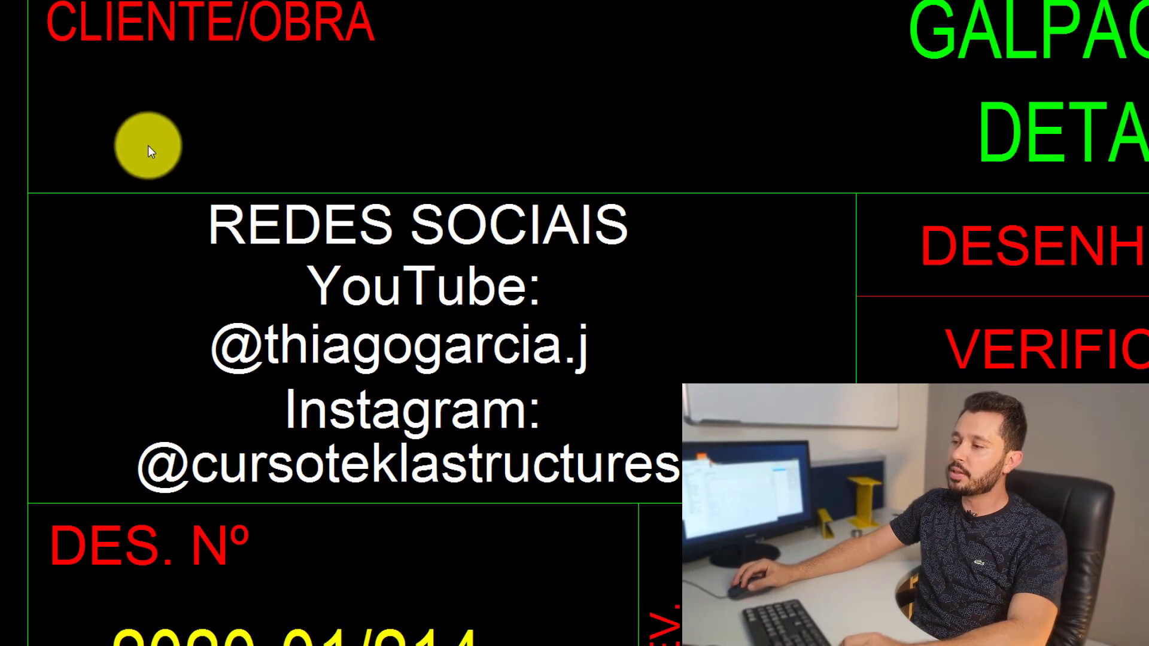
scroll(148, 145, down, 3)
drag(90, 140, 465, 358)
scroll(465, 358, down, 1)
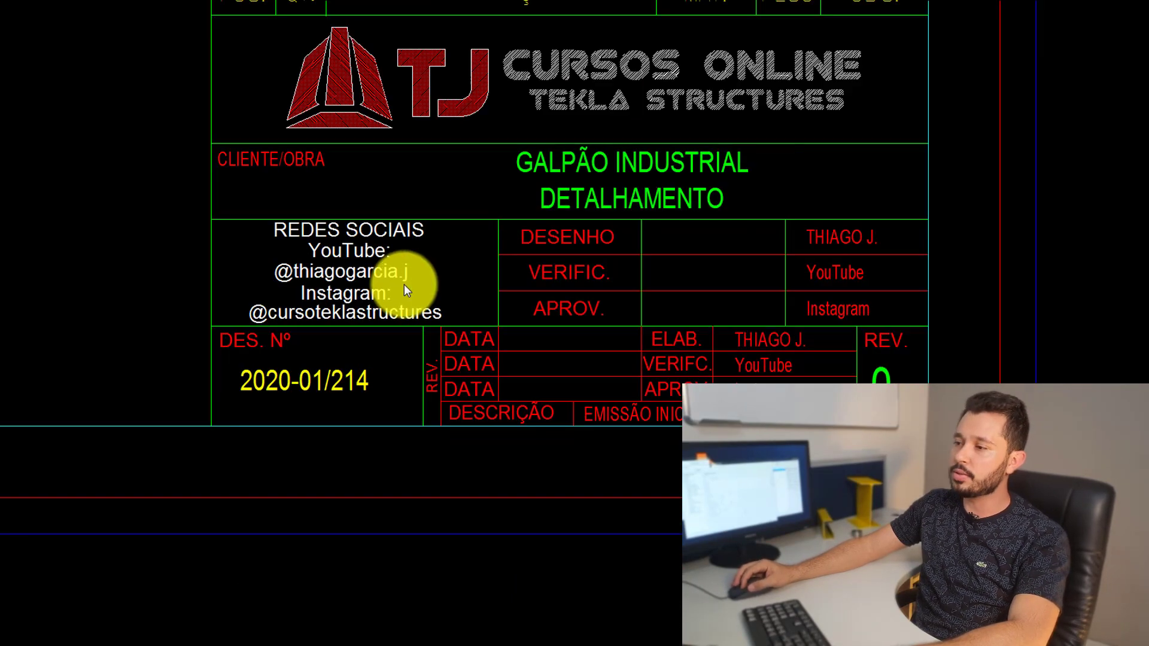
scroll(330, 310, up, 3)
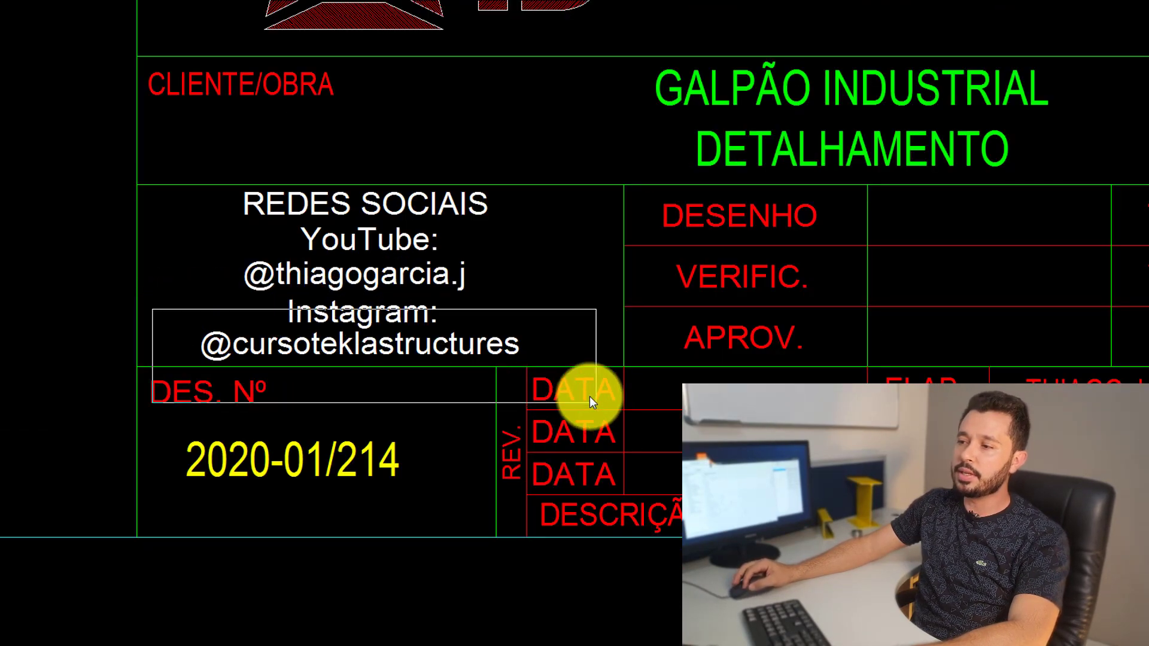
scroll(534, 355, down, 2)
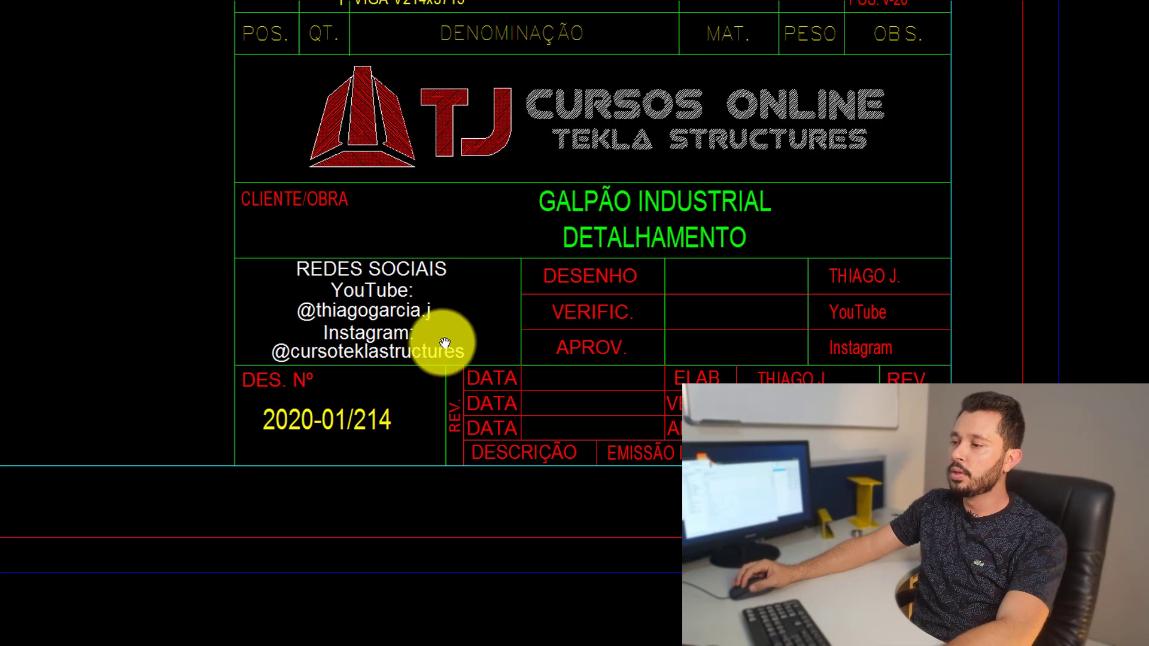
scroll(314, 332, up, 2)
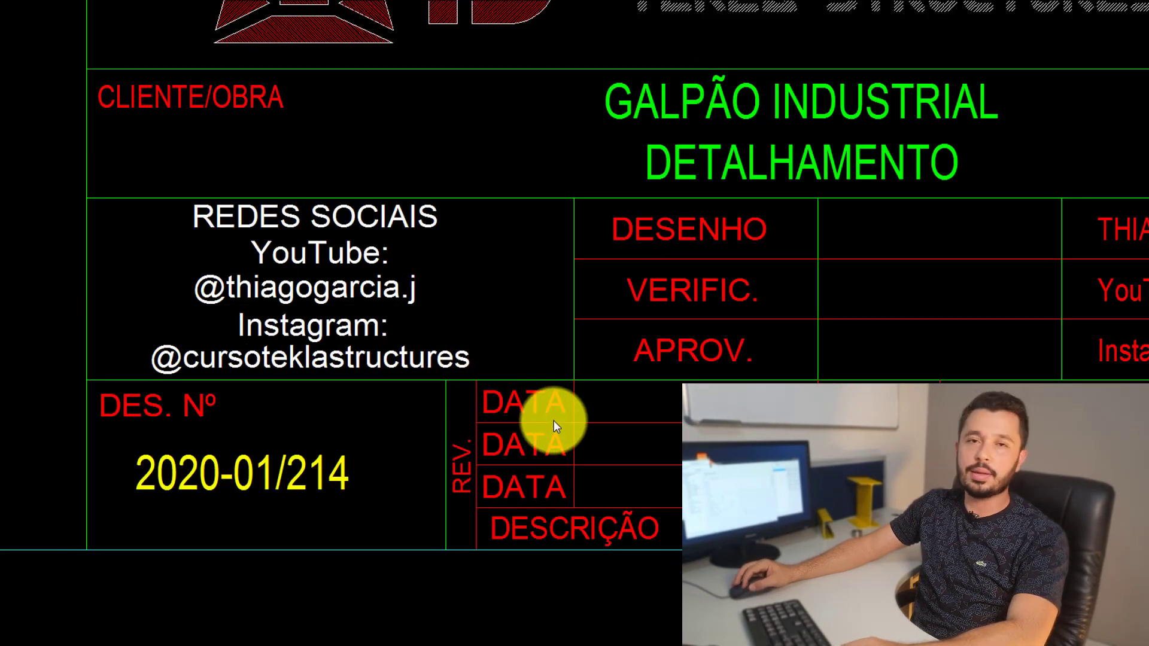
scroll(555, 421, down, 3)
mouse_move(287, 264)
middle_down()
mouse_move(538, 313)
mouse_move(713, 380)
middle_up()
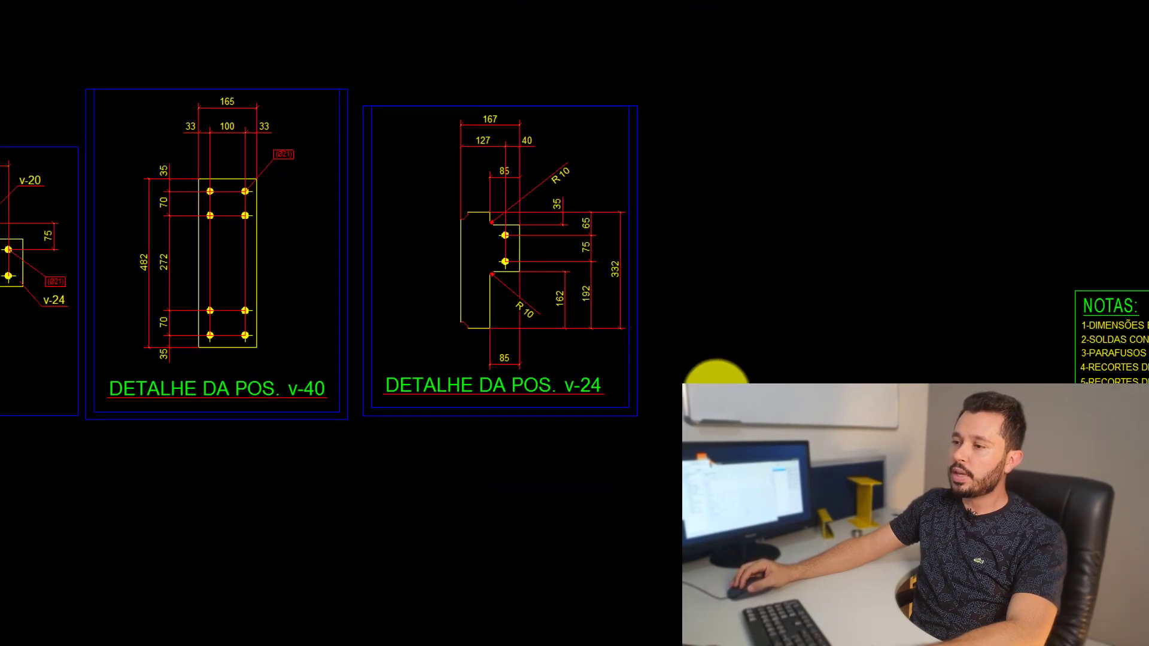
Step: Point the Ø21 leader at plate v-24's upper hole and place its text beside it
scroll(654, 300, up, 4)
scroll(665, 300, up, 2)
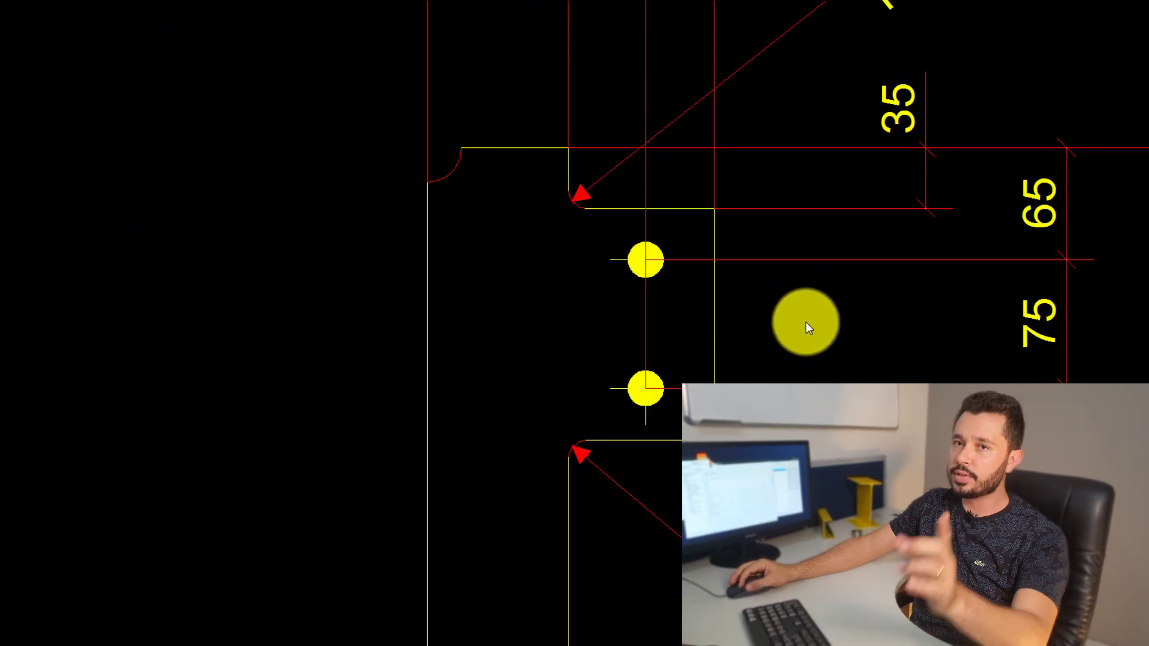
scroll(538, 215, down, 2)
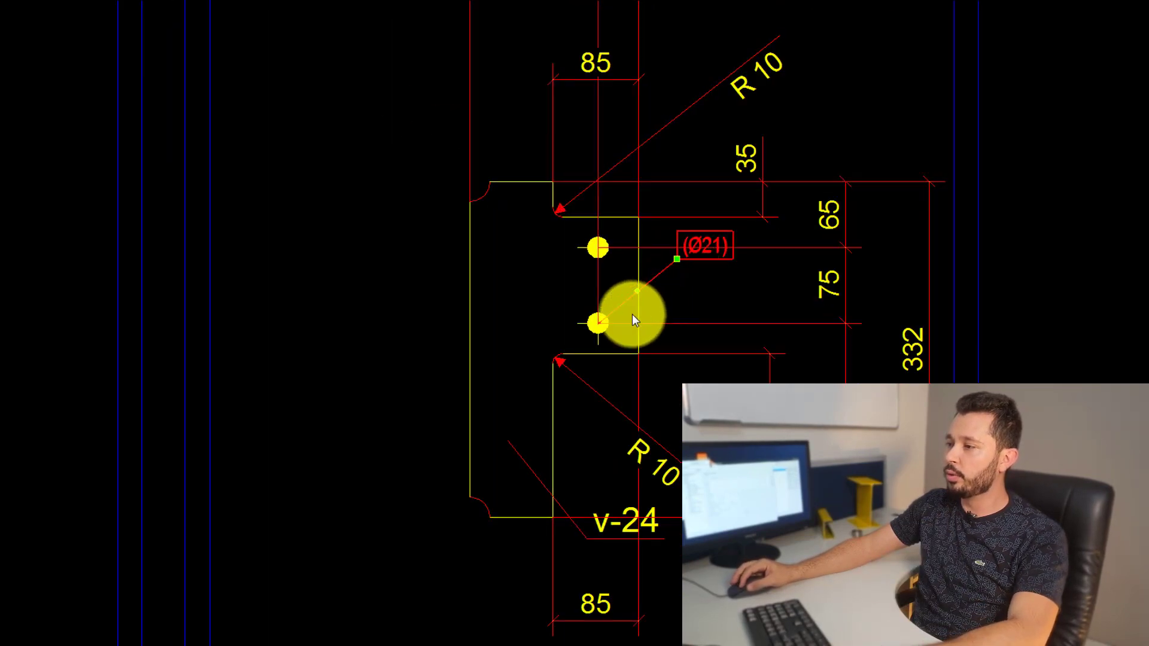
click(598, 247)
middle_drag(759, 184, 697, 262)
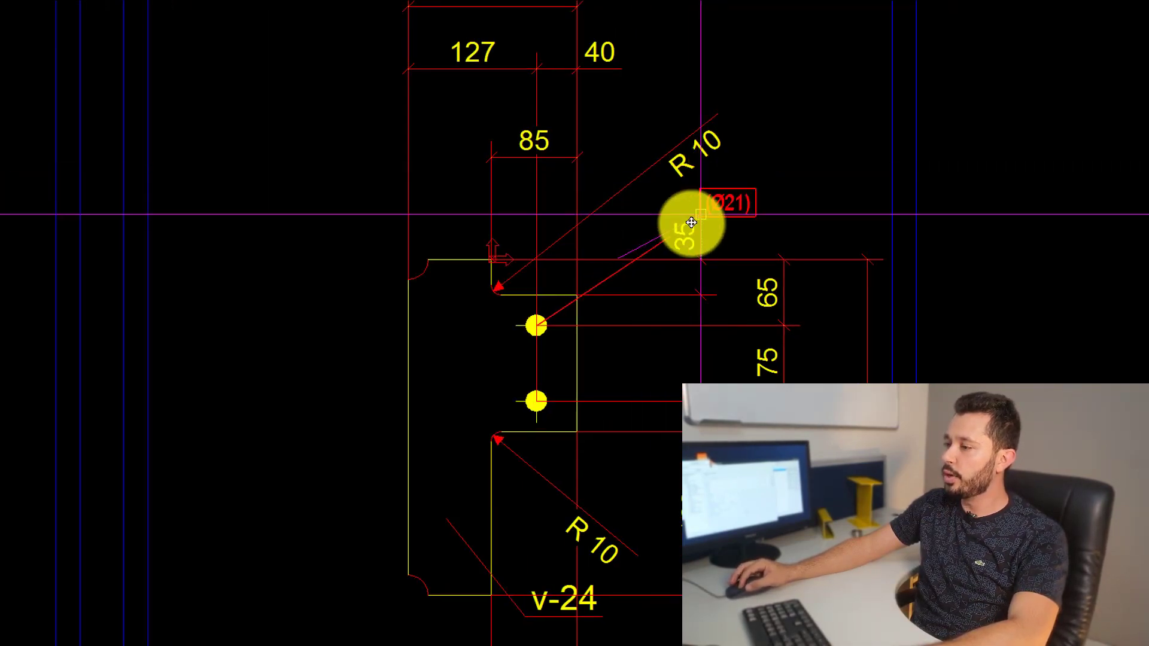
click(630, 384)
middle_drag(560, 423, 563, 385)
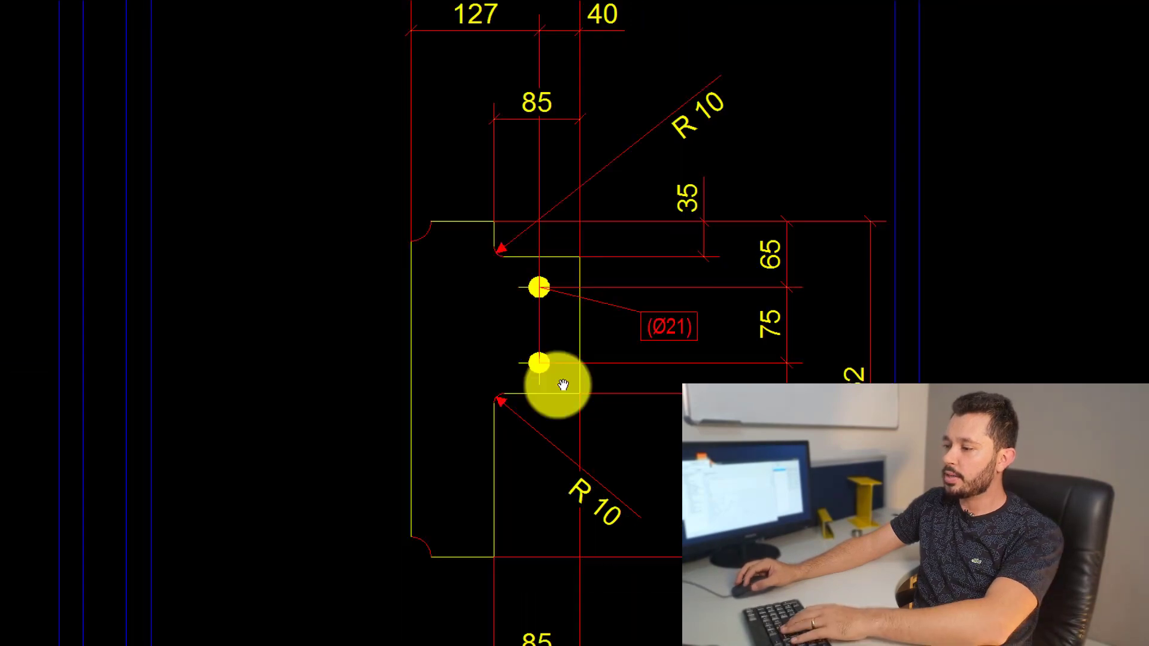
scroll(623, 218, down, 3)
scroll(595, 318, down, 1)
scroll(495, 289, down, 3)
middle_drag(495, 290, 505, 305)
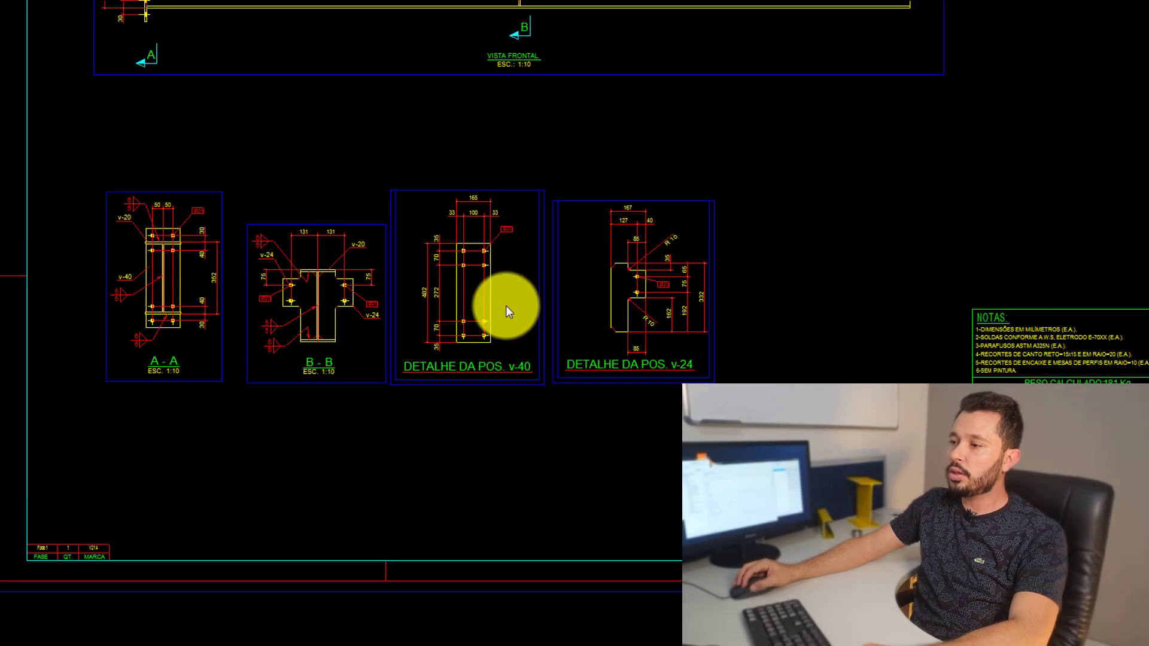
scroll(505, 305, down, 2)
middle_drag(557, 236, 500, 372)
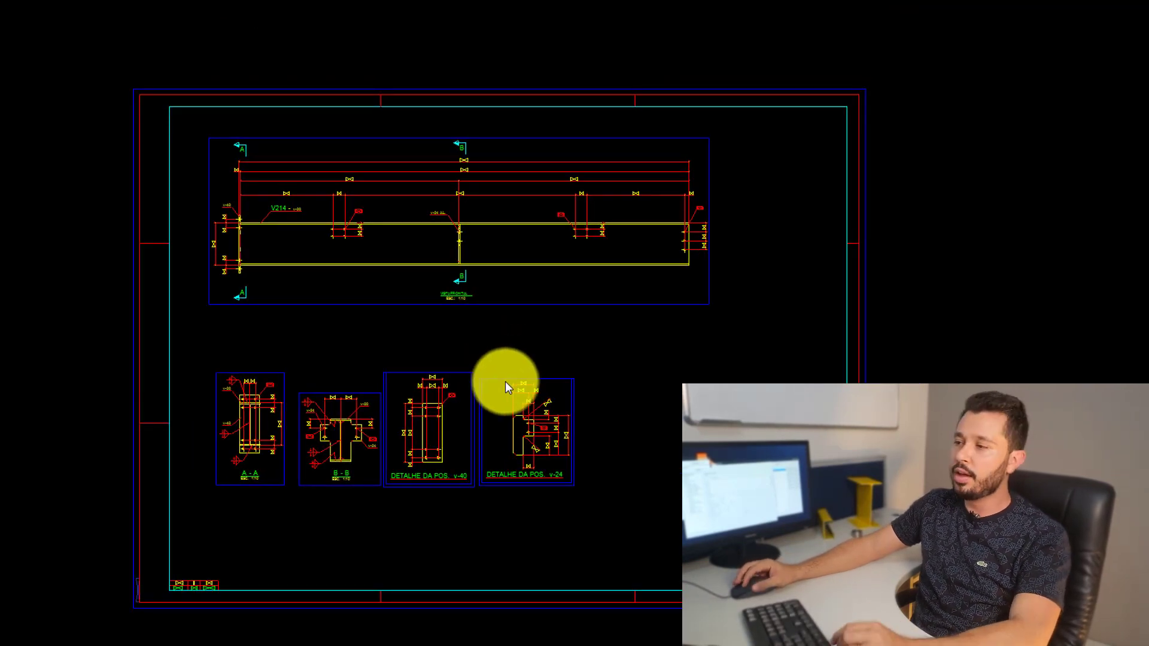
middle_drag(449, 457, 437, 436)
scroll(436, 436, up, 3)
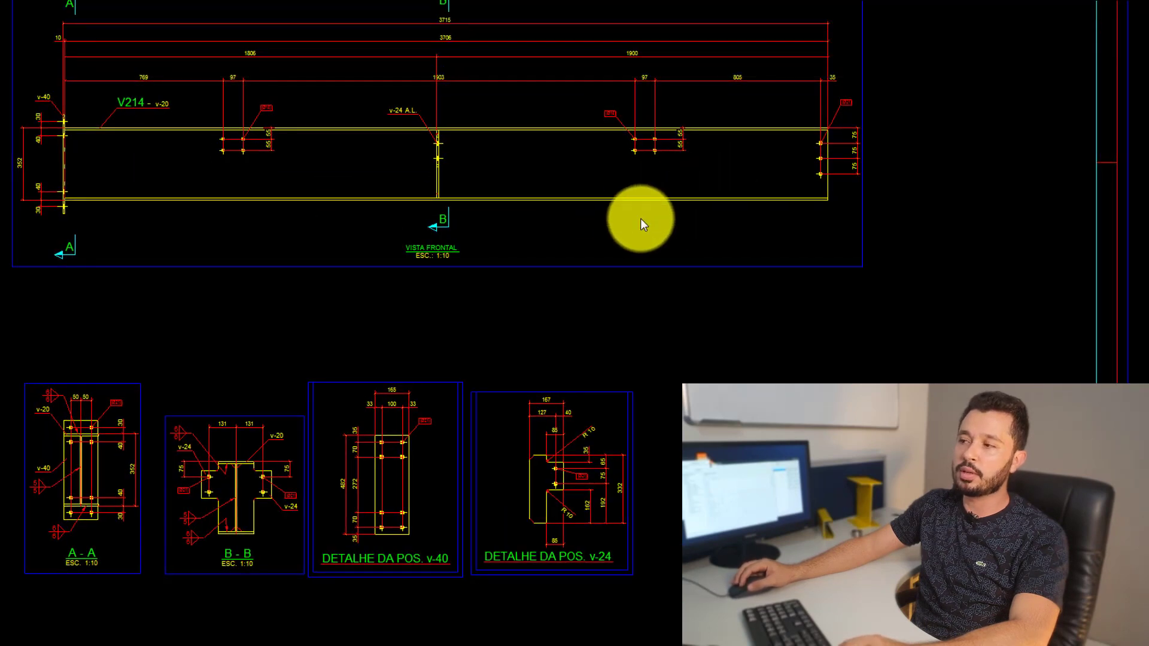
scroll(641, 223, down, 2)
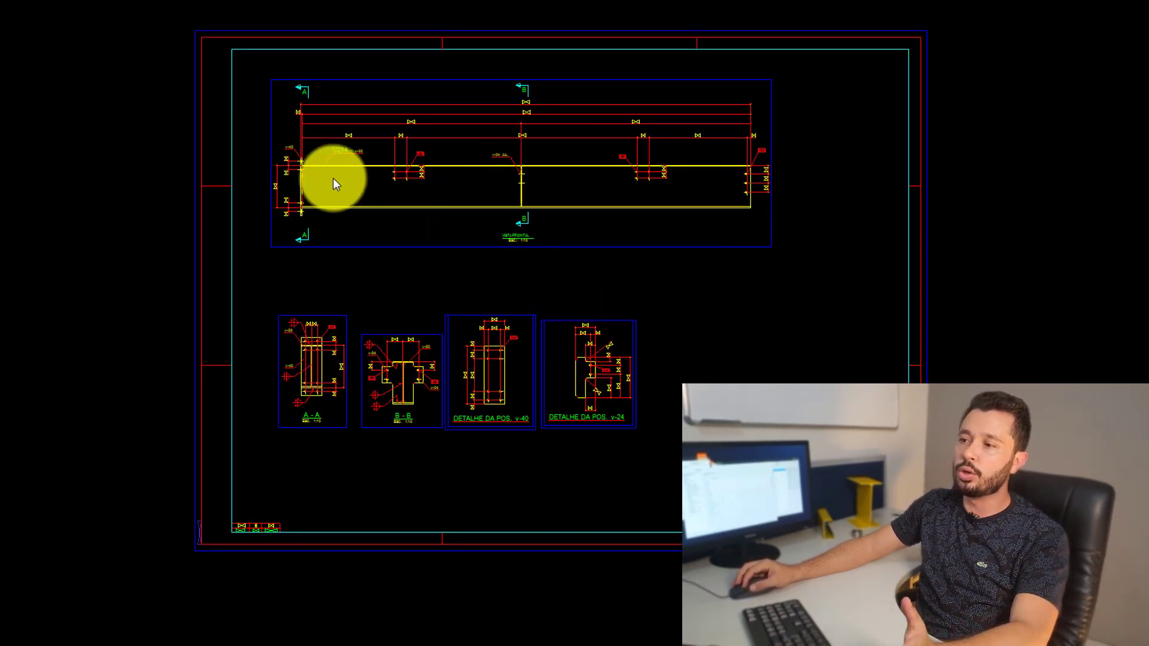
mouse_move(439, 219)
middle_down()
mouse_move(375, 230)
mouse_move(390, 242)
middle_up()
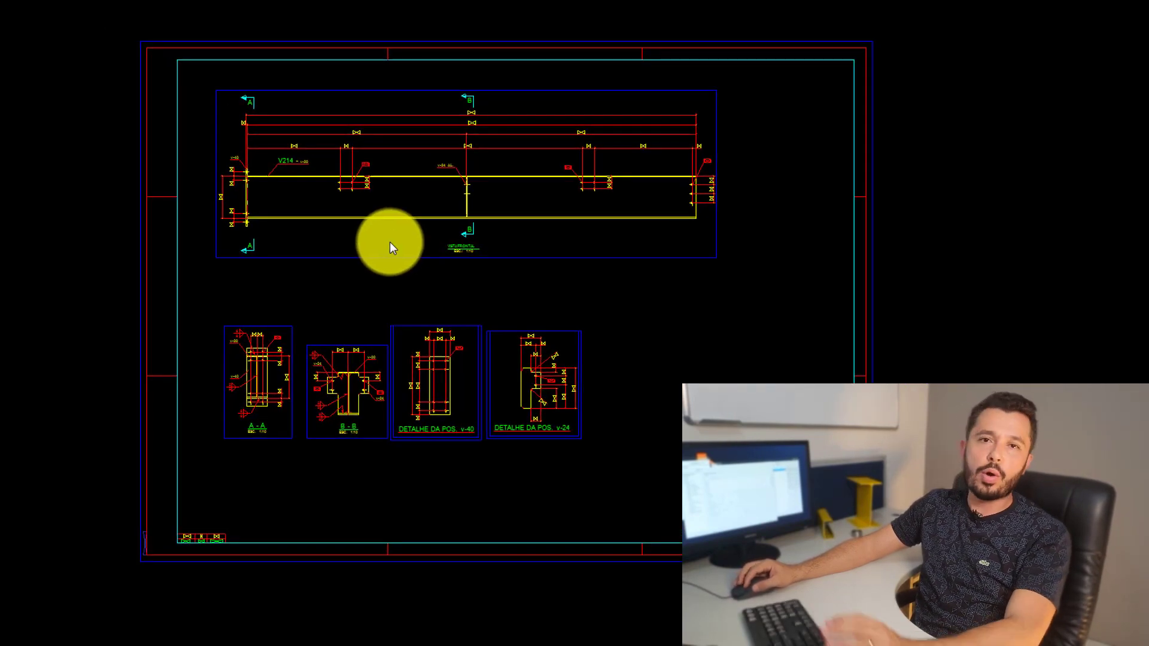